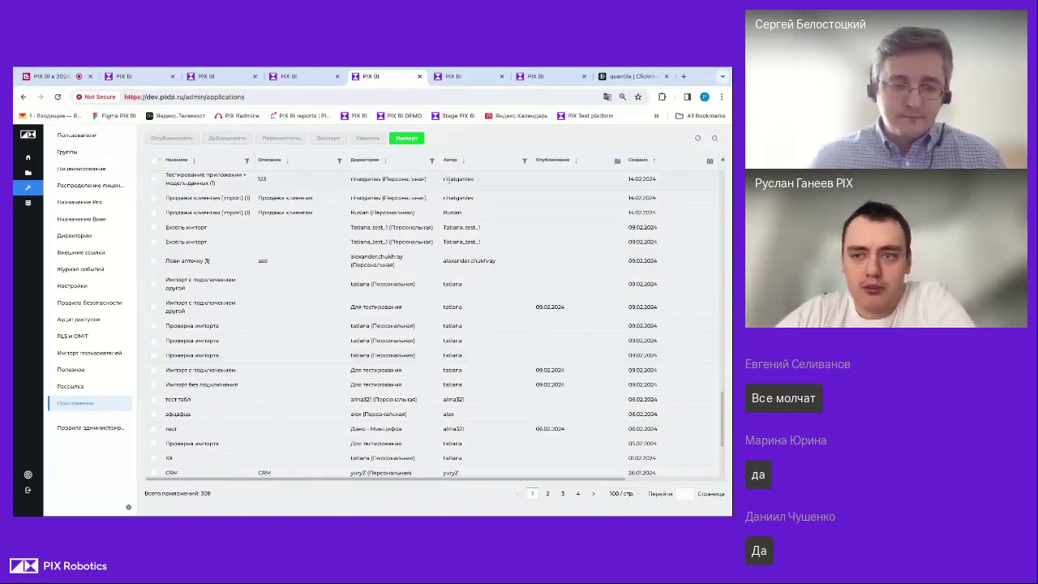
Review the columns of the applications table, including the directory and the publication, creation and modification dates
{"action": "scroll", "coordinate": [644, 184], "scroll_direction": "right", "scroll_amount": 3}
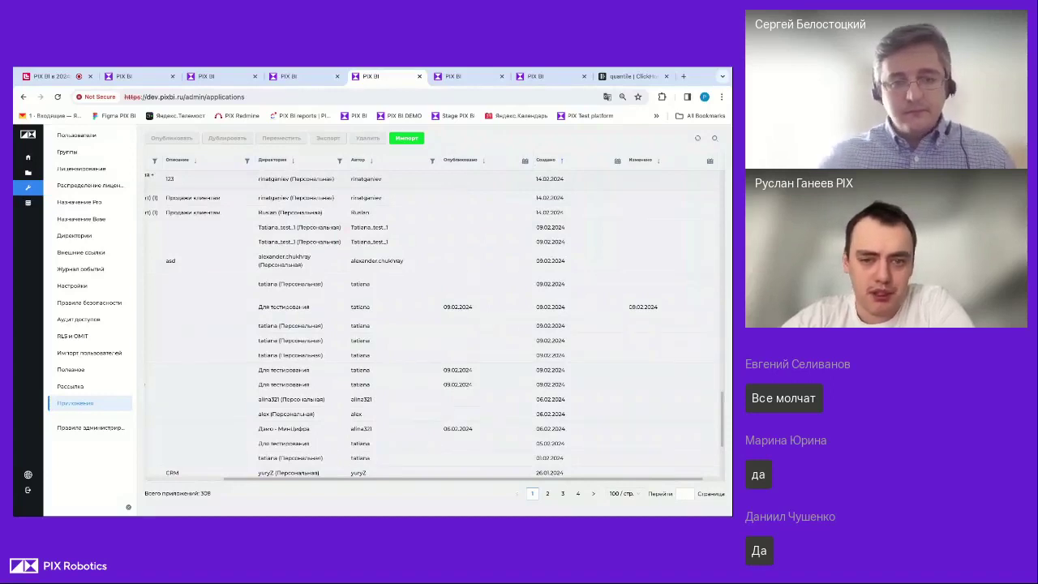
{"action": "scroll", "coordinate": [431, 319], "scroll_direction": "right", "scroll_amount": 1}
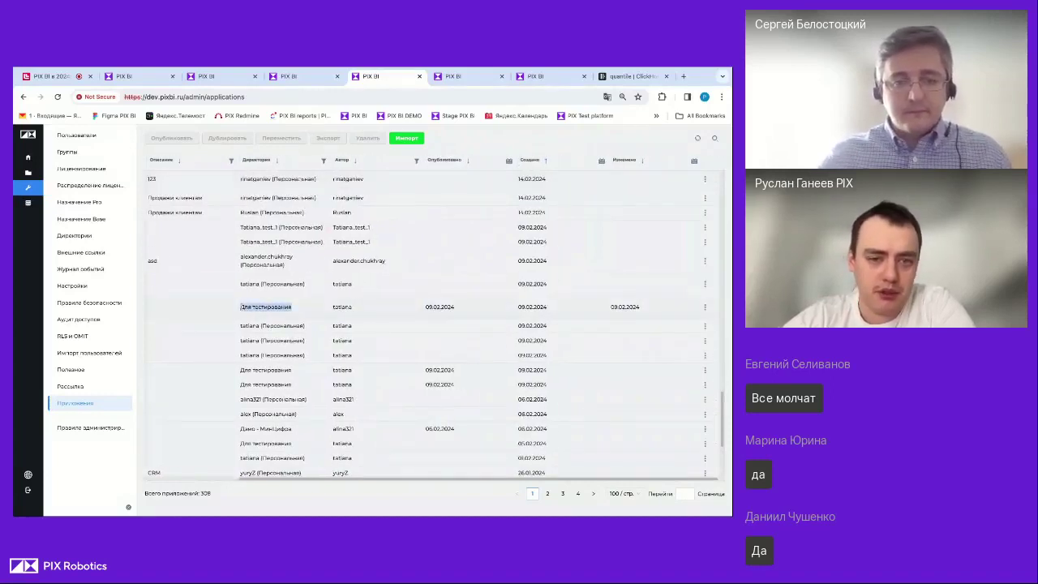
{"action": "left_click", "coordinate": [243, 306]}
{"action": "left_click", "coordinate": [454, 313]}
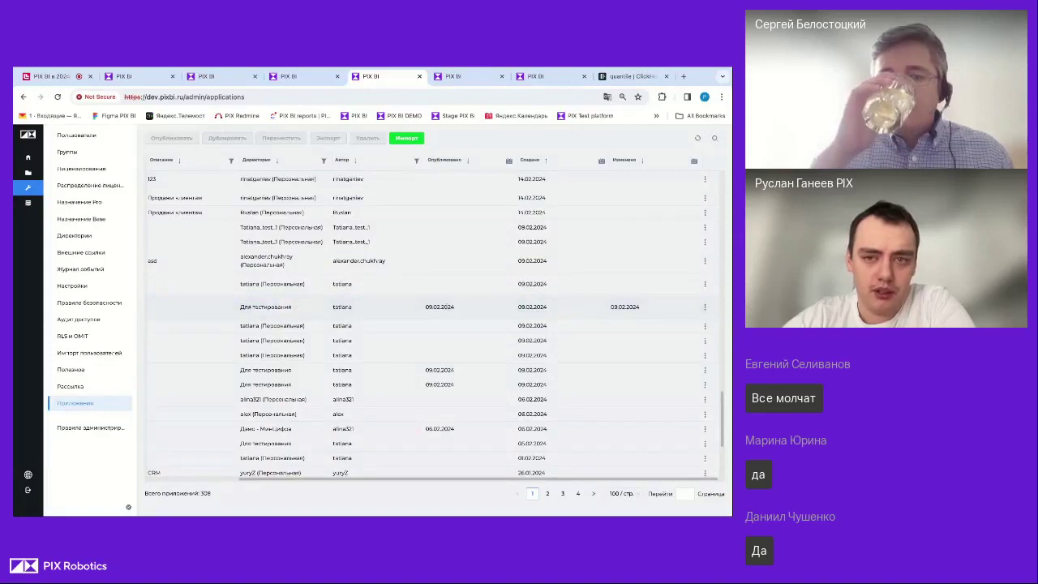
{"action": "scroll", "coordinate": [324, 284], "scroll_direction": "left", "scroll_amount": 5}
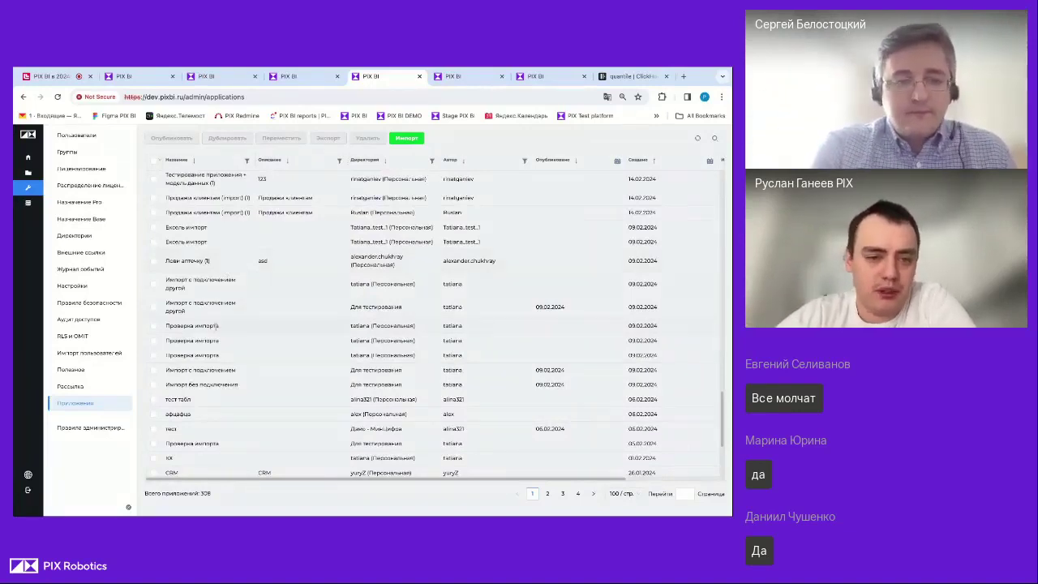
Select the first two adjacent "Проверка импорта" applications and view the publishing directory options without publishing
{"action": "left_click", "coordinate": [216, 326]}
{"action": "left_click", "coordinate": [207, 341], "text": "ctrl"}
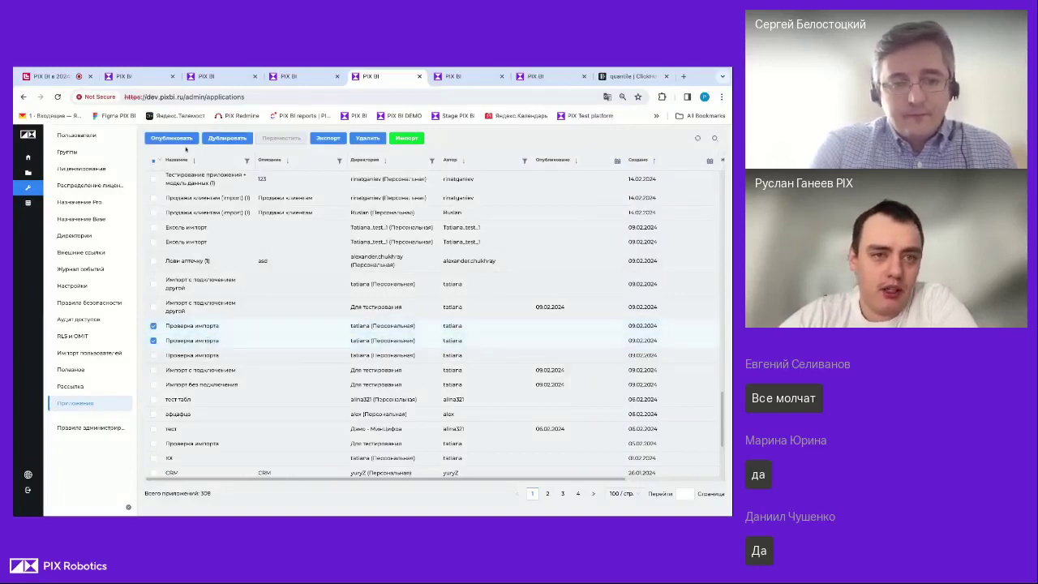
{"action": "left_click", "coordinate": [175, 141]}
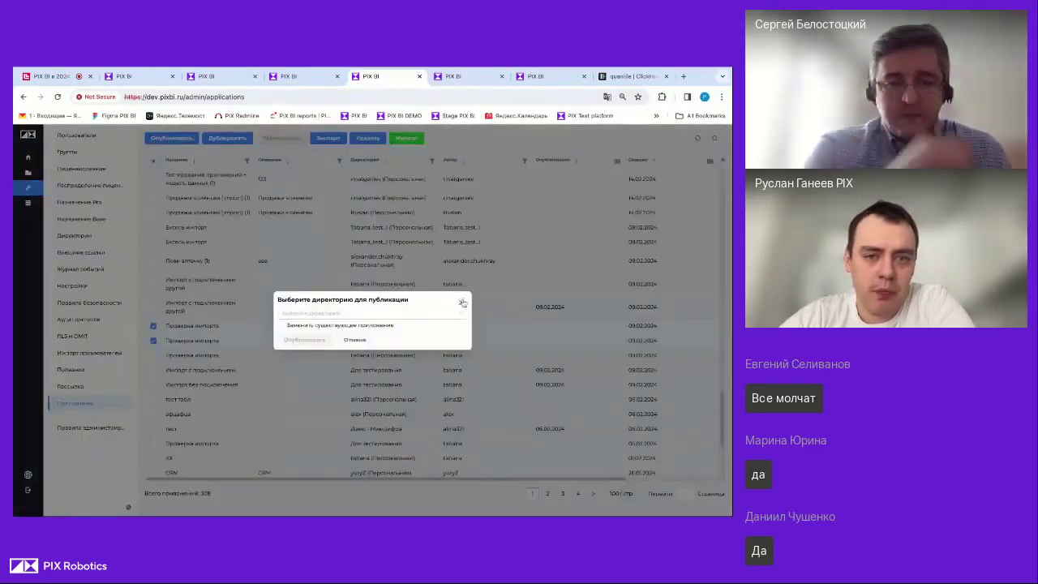
{"action": "left_click", "coordinate": [355, 339]}
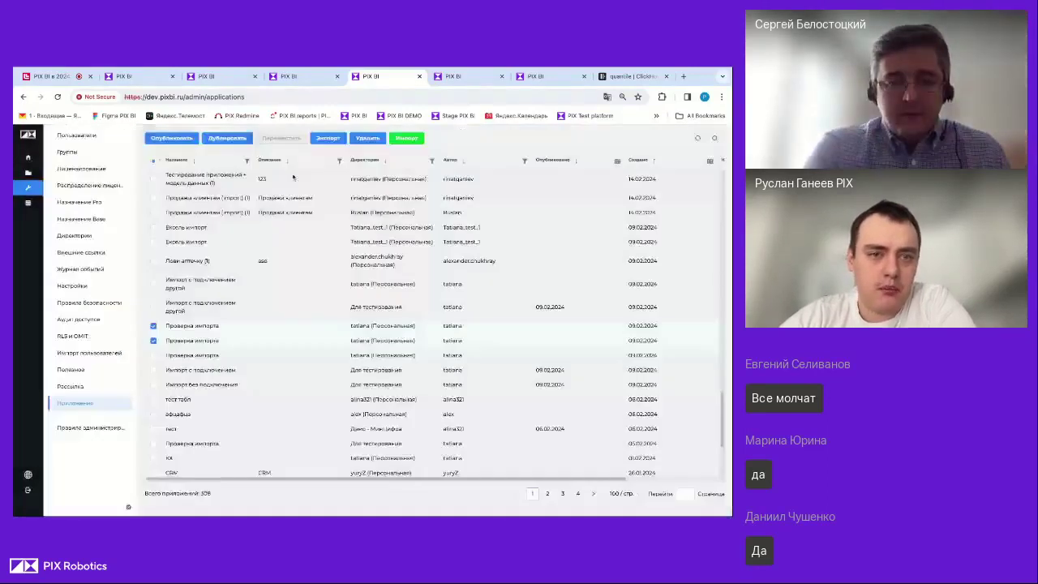
View the options for duplicating the two selected applications into users' personal directories, without duplicating them
{"action": "left_click", "coordinate": [228, 139]}
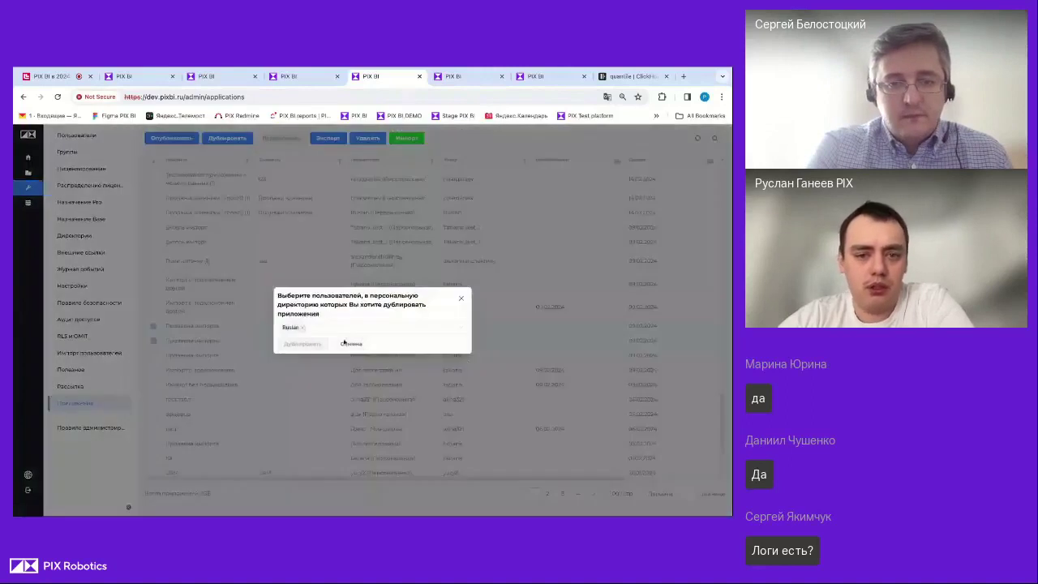
{"action": "left_click", "coordinate": [326, 325]}
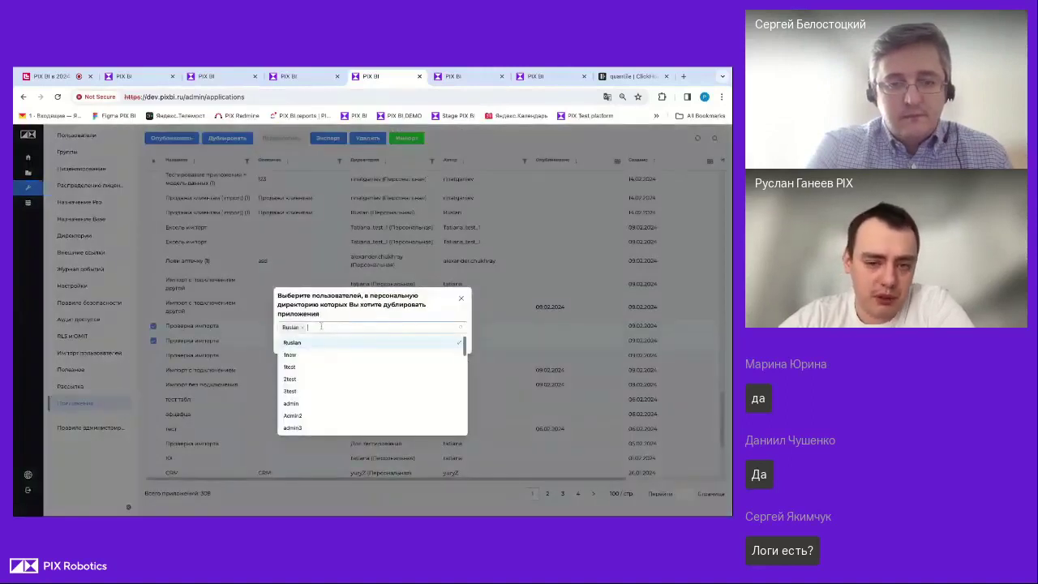
{"action": "left_click", "coordinate": [331, 320]}
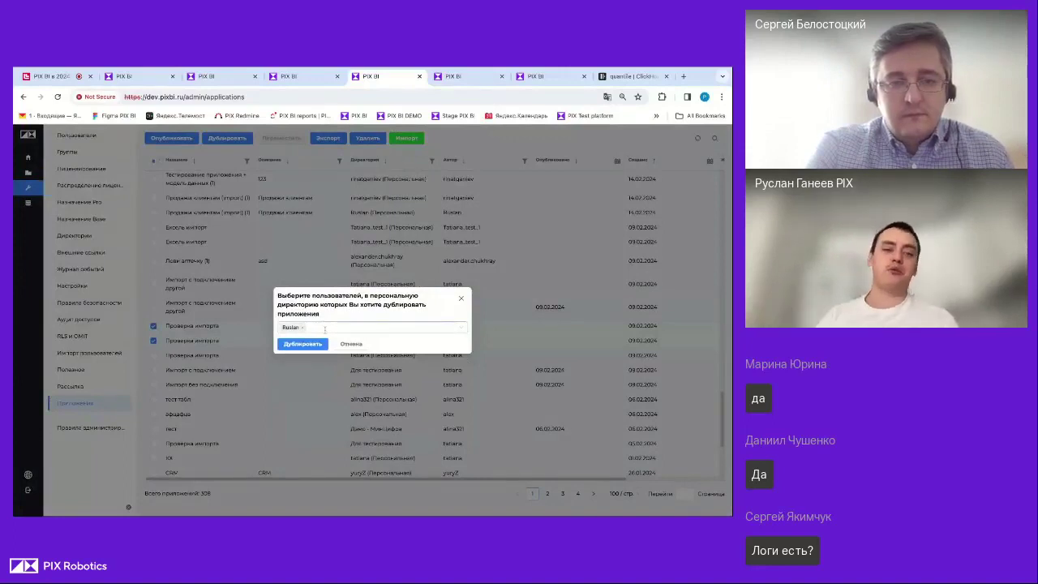
{"action": "left_click", "coordinate": [462, 300]}
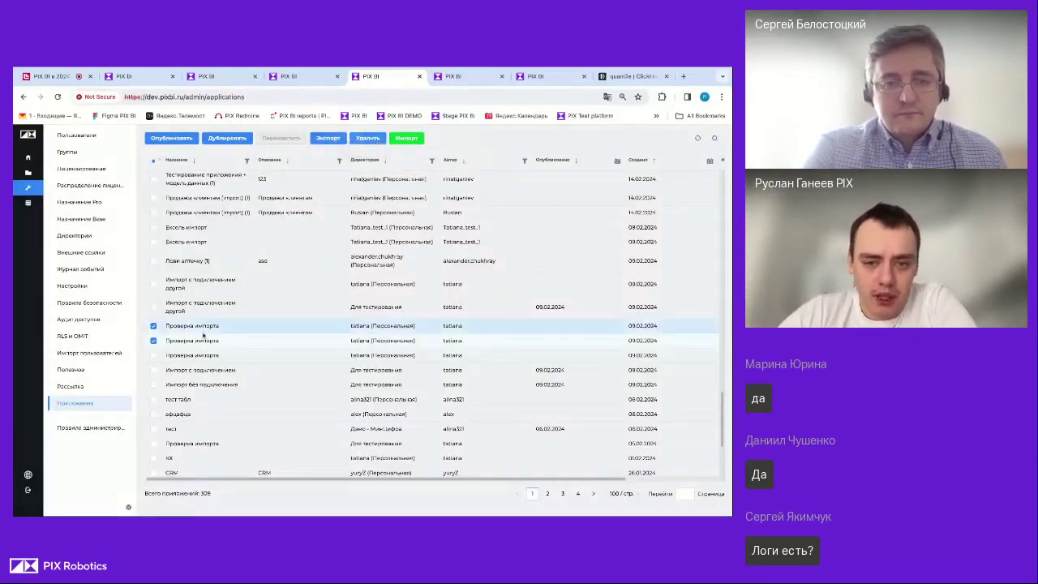
Deselect both applications and check the bulk operations offered for the published "Импорт с подключением другой" application, leaving nothing selected
{"action": "left_click", "coordinate": [153, 326]}
{"action": "left_click", "coordinate": [153, 341]}
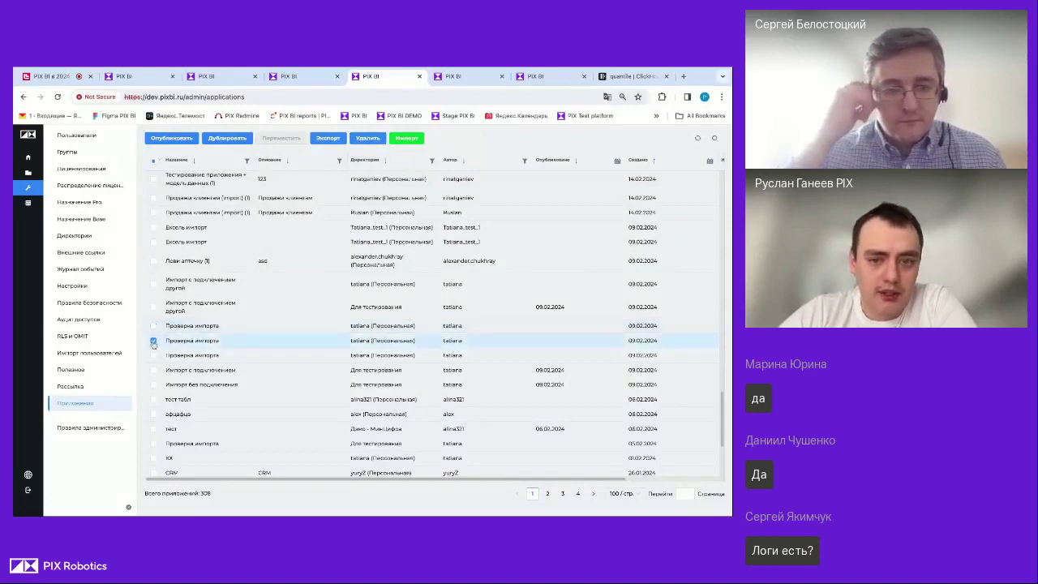
{"action": "left_click", "coordinate": [154, 308]}
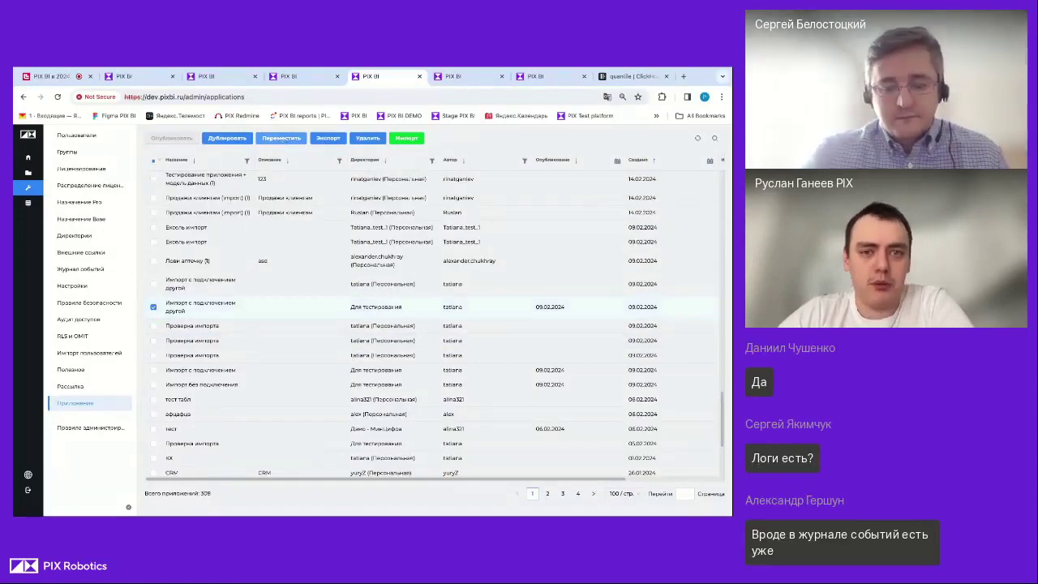
{"action": "left_click", "coordinate": [153, 308]}
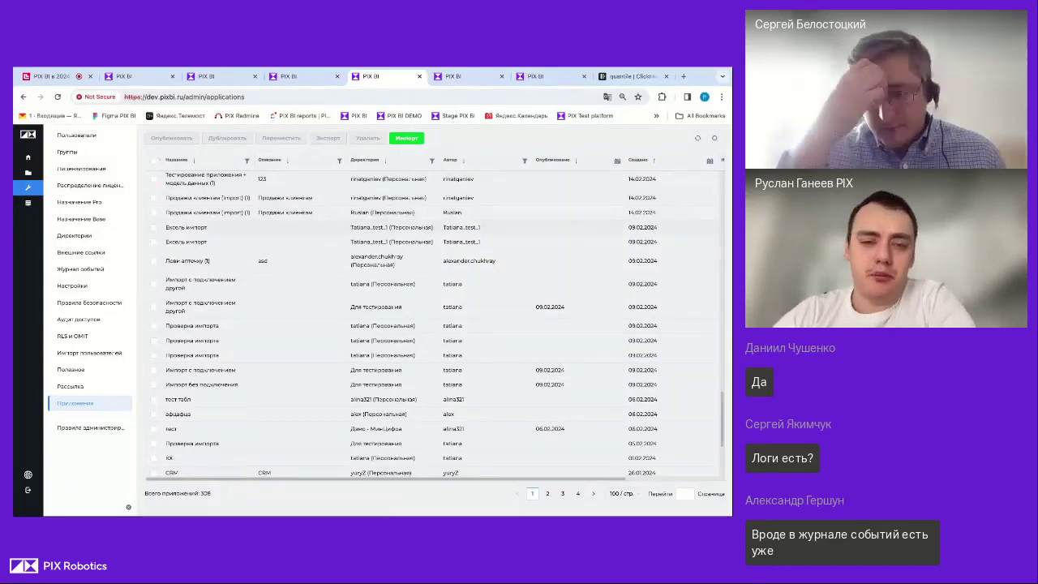
View the application import dialog and the export modes for "Импорт с подключением другой" and "Проверка импорта", without importing or exporting
{"action": "left_click", "coordinate": [409, 139]}
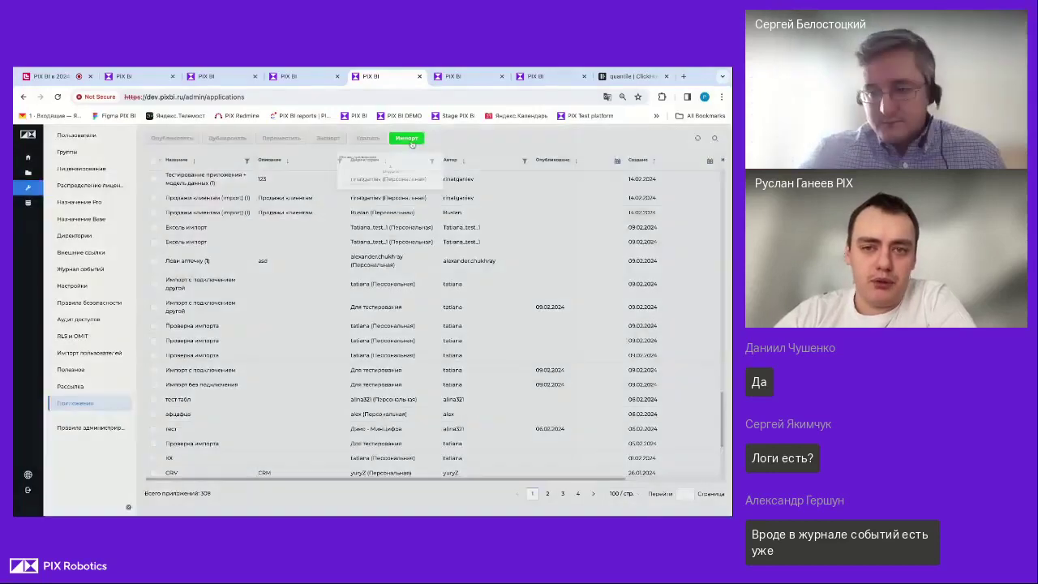
{"action": "left_click", "coordinate": [461, 172]}
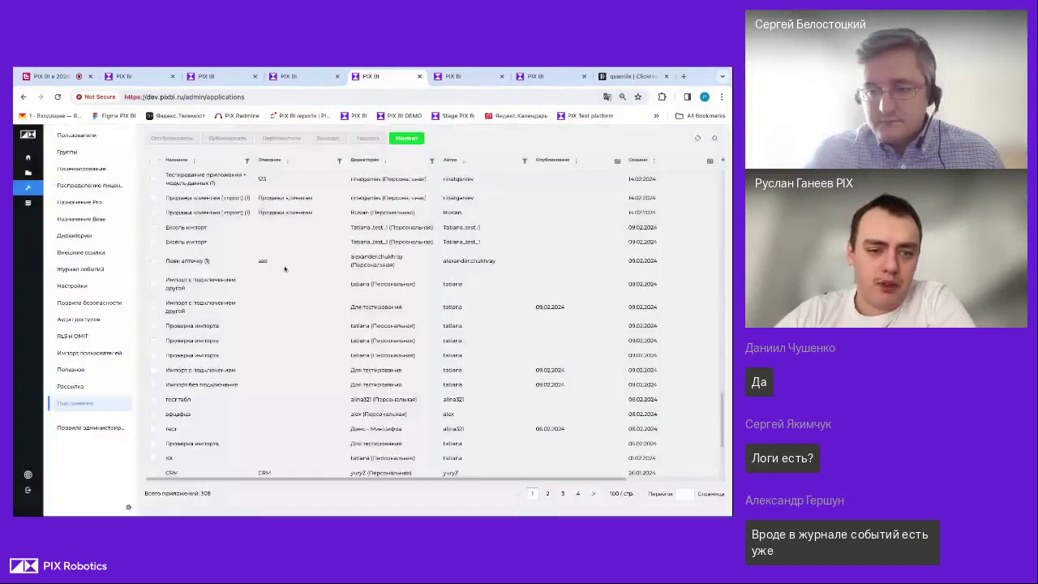
{"action": "left_click", "coordinate": [154, 306]}
{"action": "left_click", "coordinate": [153, 325]}
{"action": "left_click", "coordinate": [329, 138]}
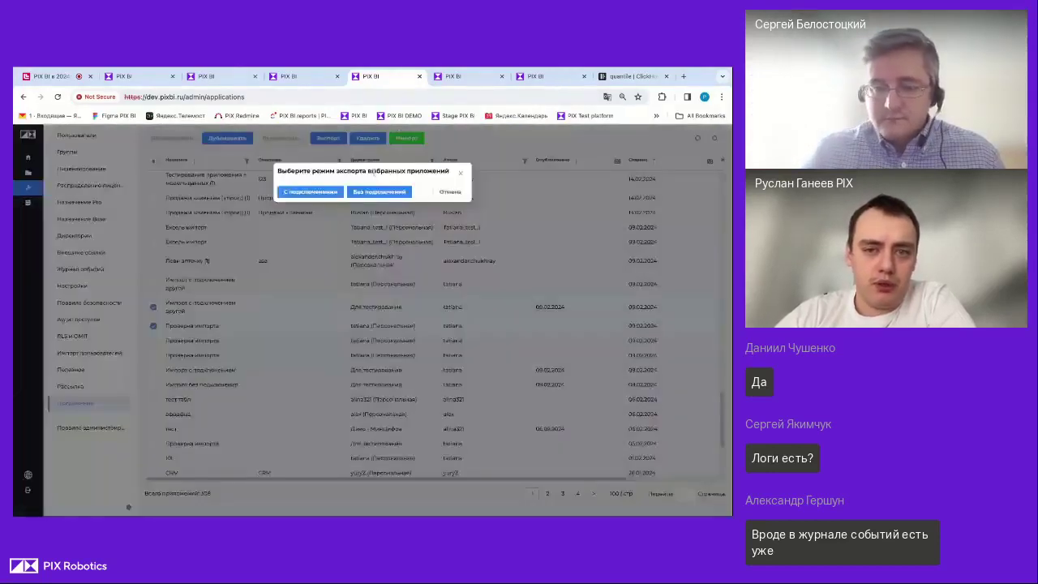
{"action": "left_click", "coordinate": [461, 173]}
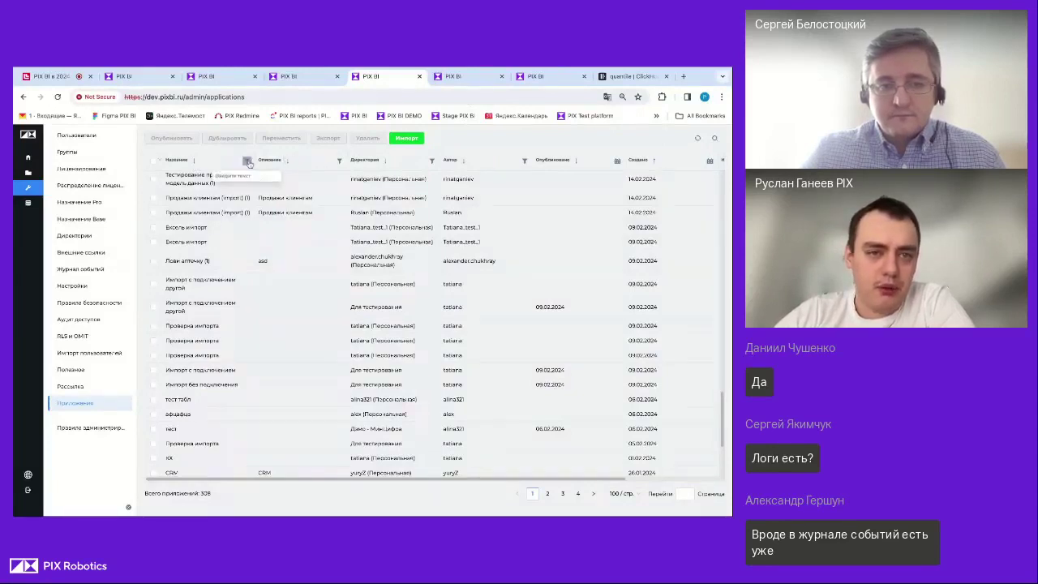
Switch to the directories administration list and review its columns, including author and number of applications
{"action": "scroll", "coordinate": [503, 294], "scroll_direction": "right", "scroll_amount": 3}
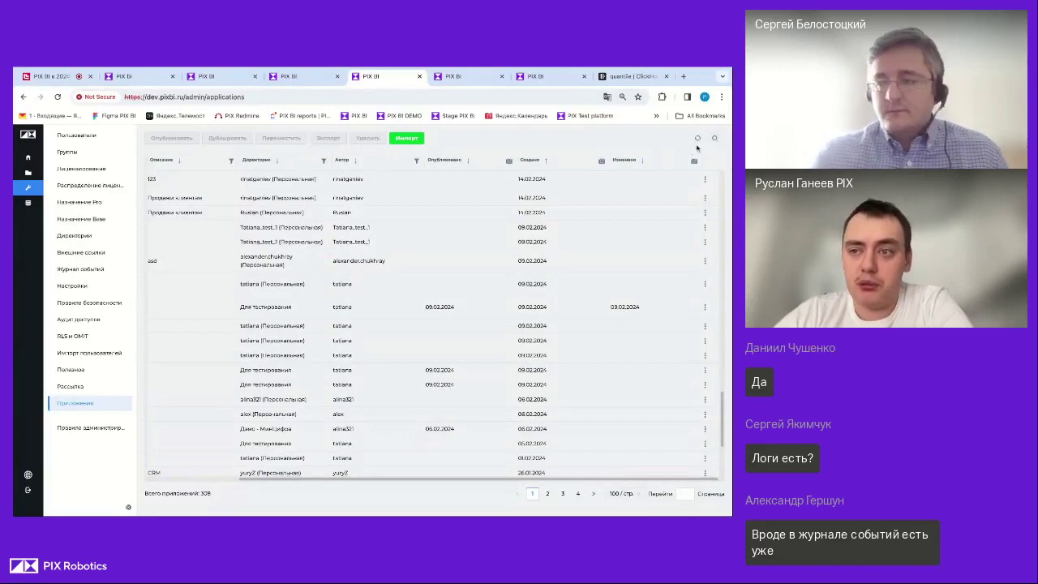
{"action": "scroll", "coordinate": [566, 195], "scroll_direction": "left", "scroll_amount": 3}
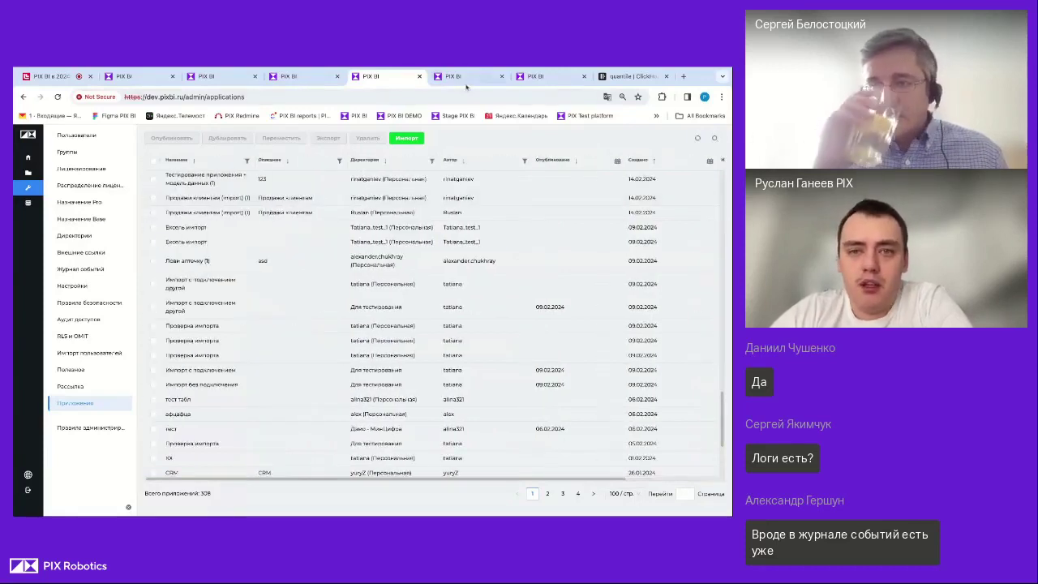
{"action": "left_click", "coordinate": [464, 78]}
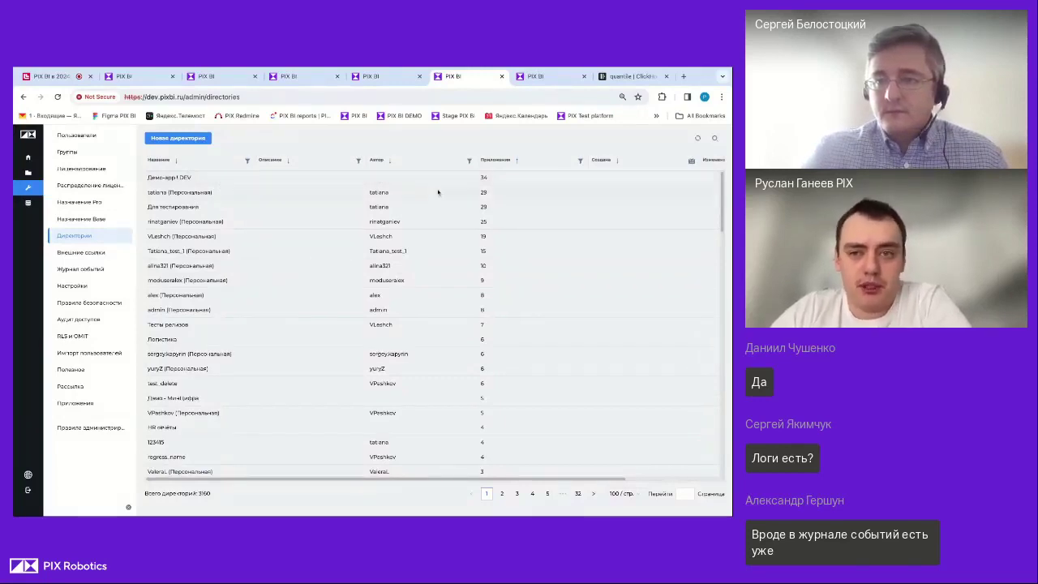
{"action": "scroll", "coordinate": [500, 235], "scroll_direction": "right", "scroll_amount": 1}
{"action": "scroll", "coordinate": [500, 235], "scroll_direction": "right", "scroll_amount": 3}
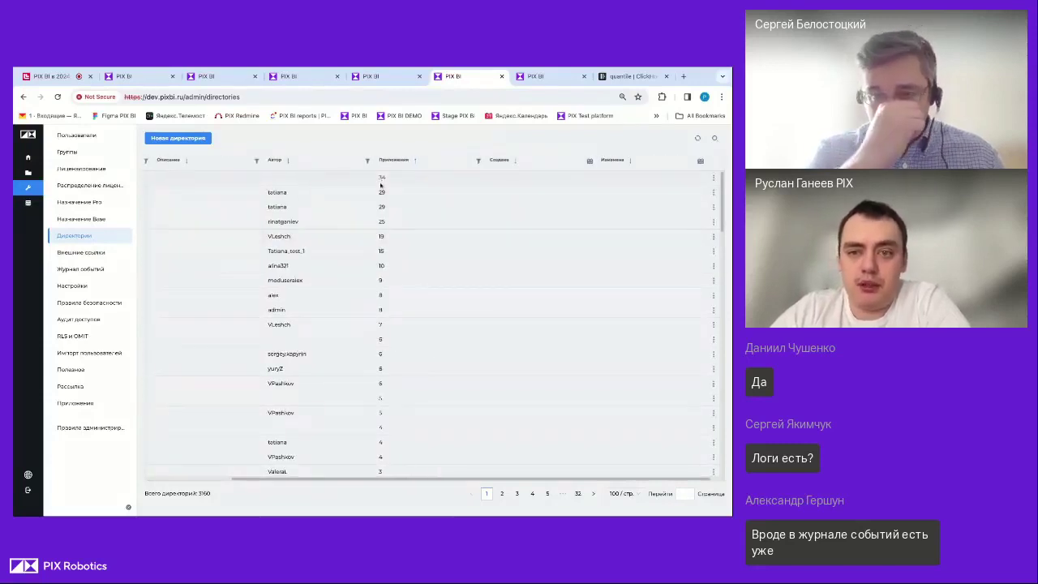
{"action": "scroll", "coordinate": [396, 276], "scroll_direction": "left", "scroll_amount": 2}
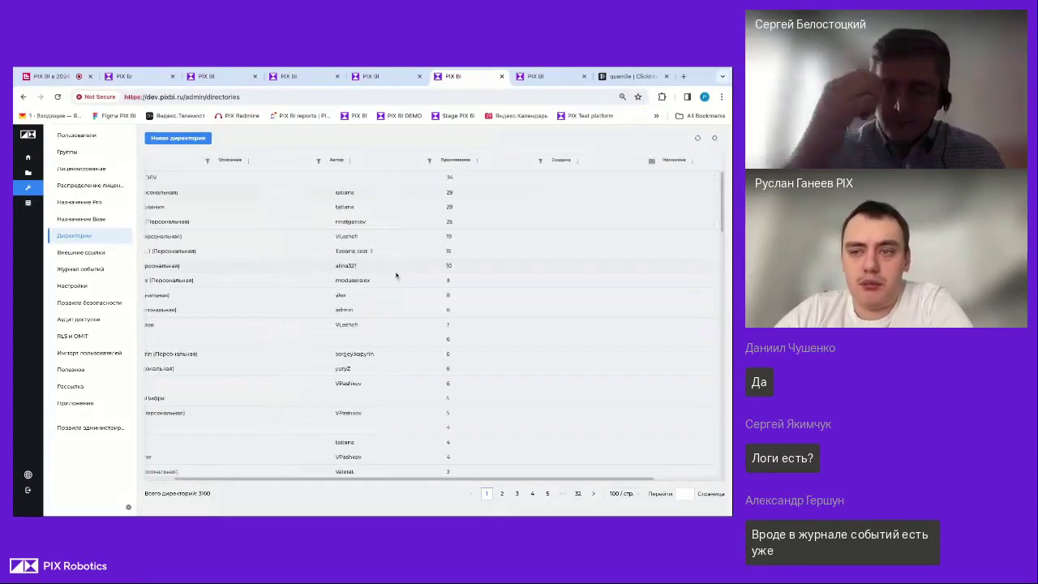
{"action": "scroll", "coordinate": [396, 275], "scroll_direction": "left", "scroll_amount": 2}
{"action": "scroll", "coordinate": [700, 179], "scroll_direction": "right", "scroll_amount": 3}
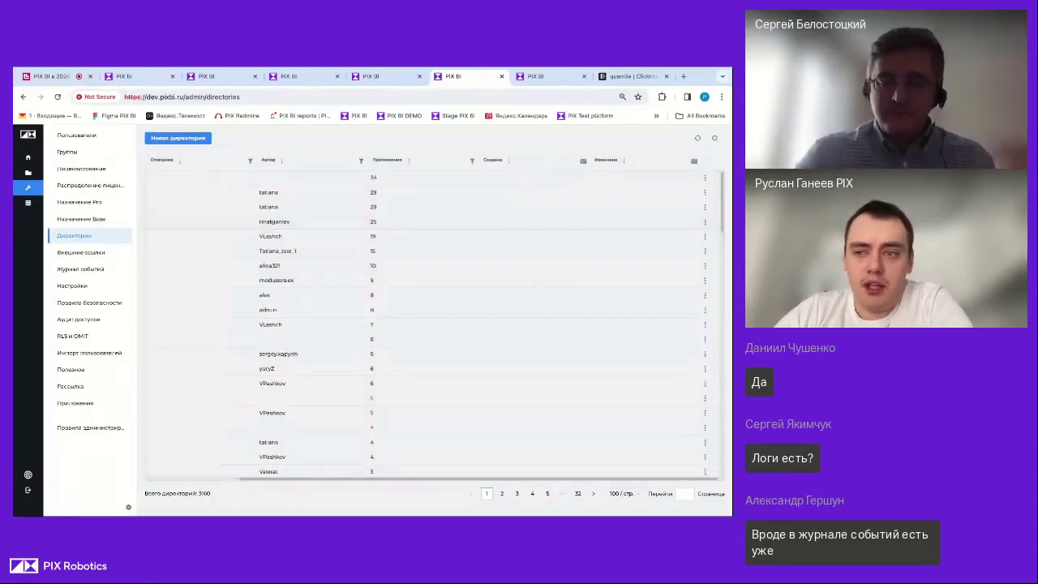
Open the "Демо-app ! DEV" directory for editing and temporarily select PIX and "SQL формулы (1)" to check the available bulk operations
{"action": "left_click", "coordinate": [705, 178]}
{"action": "left_click", "coordinate": [676, 204]}
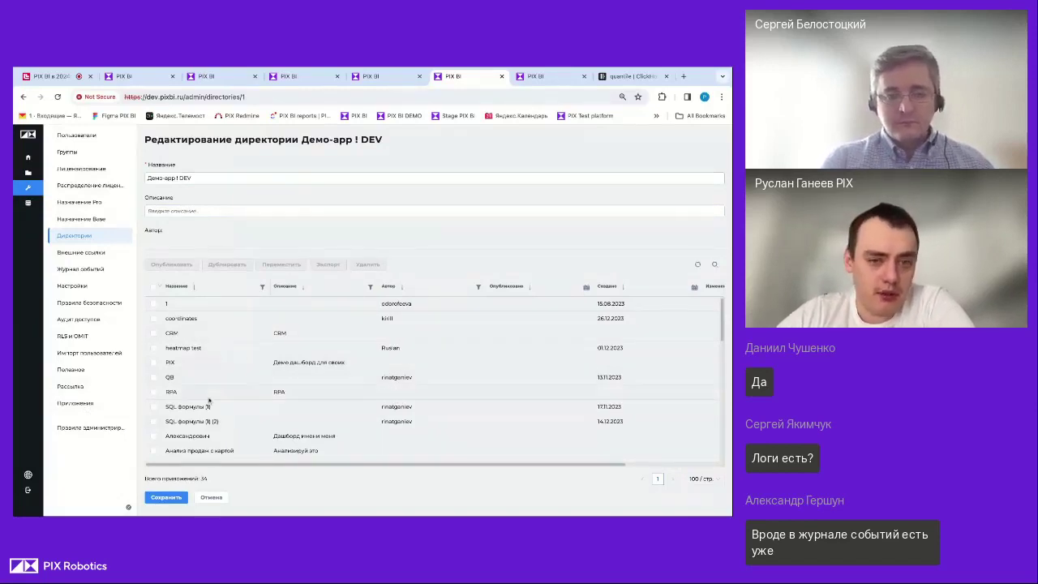
{"action": "left_click", "coordinate": [154, 362]}
{"action": "left_click", "coordinate": [154, 406]}
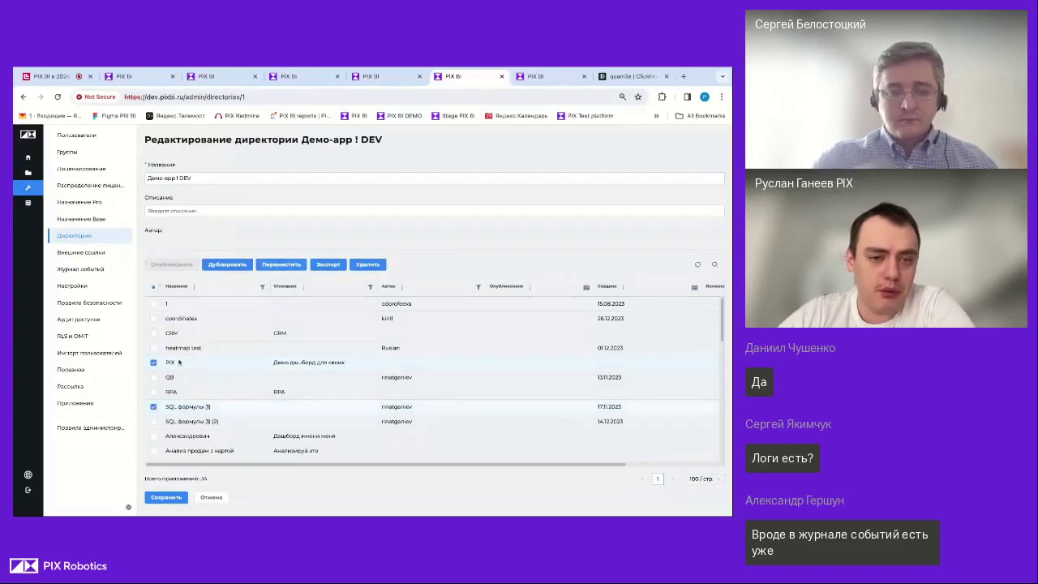
{"action": "left_click", "coordinate": [153, 362]}
{"action": "left_click", "coordinate": [153, 406]}
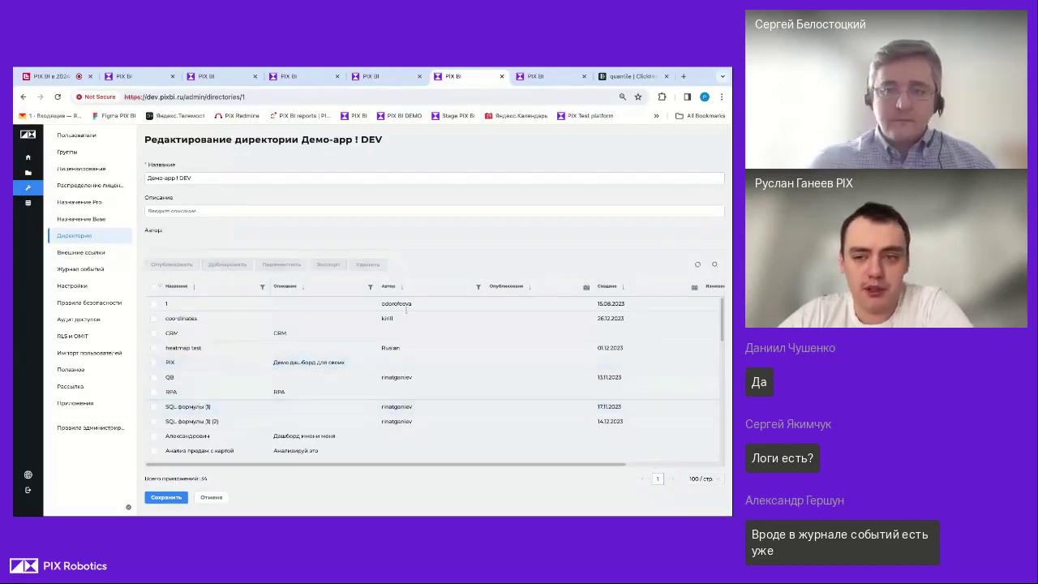
{"action": "scroll", "coordinate": [392, 401], "scroll_direction": "down", "scroll_amount": 1}
{"action": "scroll", "coordinate": [393, 401], "scroll_direction": "up", "scroll_amount": 1}
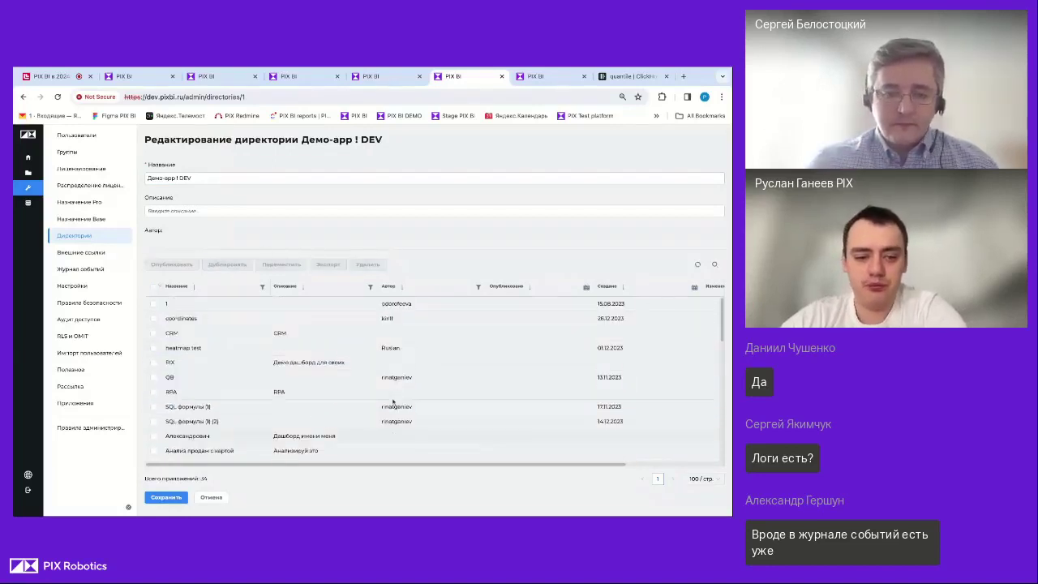
Open the access rules for administrators and examine the permissions contained in the MigratedAdmins rule
{"action": "left_click", "coordinate": [96, 403]}
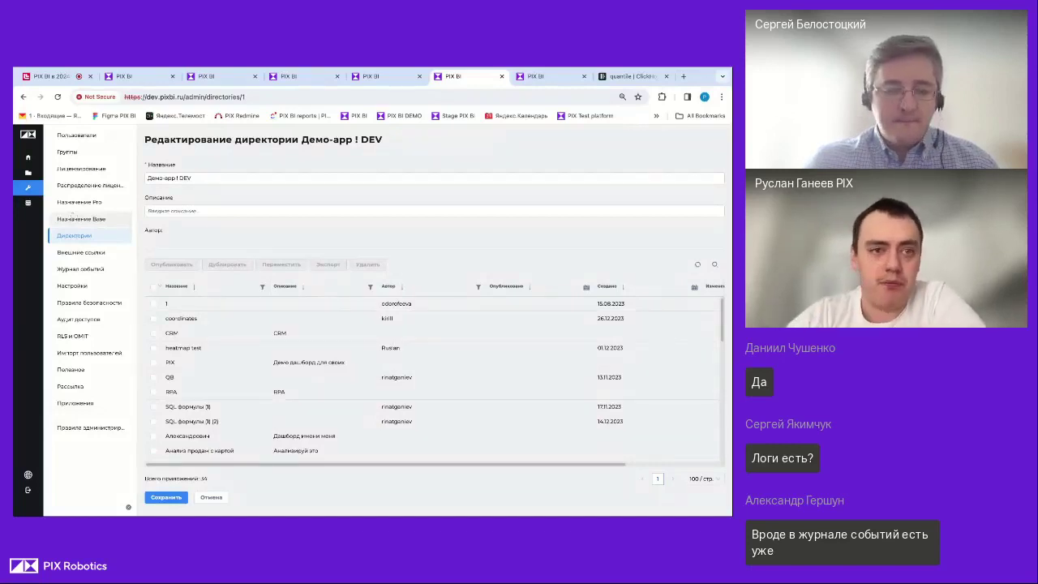
{"action": "left_click", "coordinate": [81, 434]}
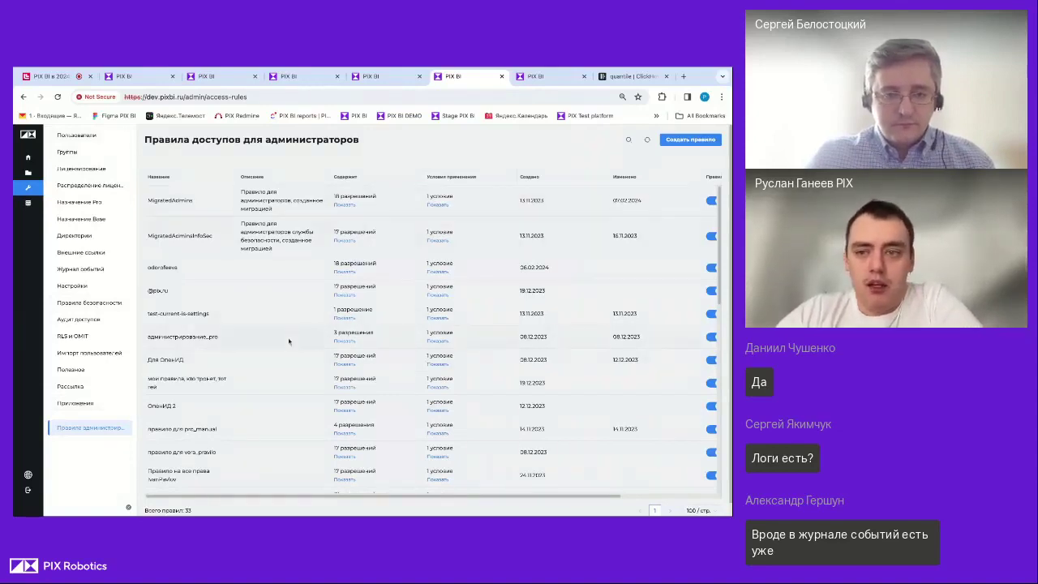
{"action": "scroll", "coordinate": [289, 342], "scroll_direction": "right", "scroll_amount": 3}
{"action": "scroll", "coordinate": [289, 341], "scroll_direction": "left", "scroll_amount": 3}
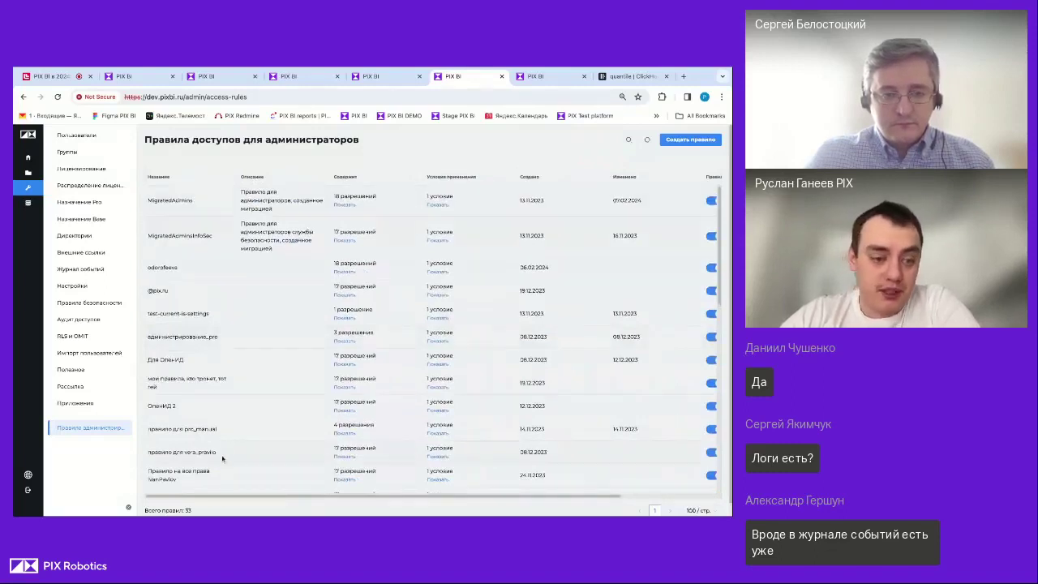
{"action": "scroll", "coordinate": [262, 390], "scroll_direction": "down", "scroll_amount": 5}
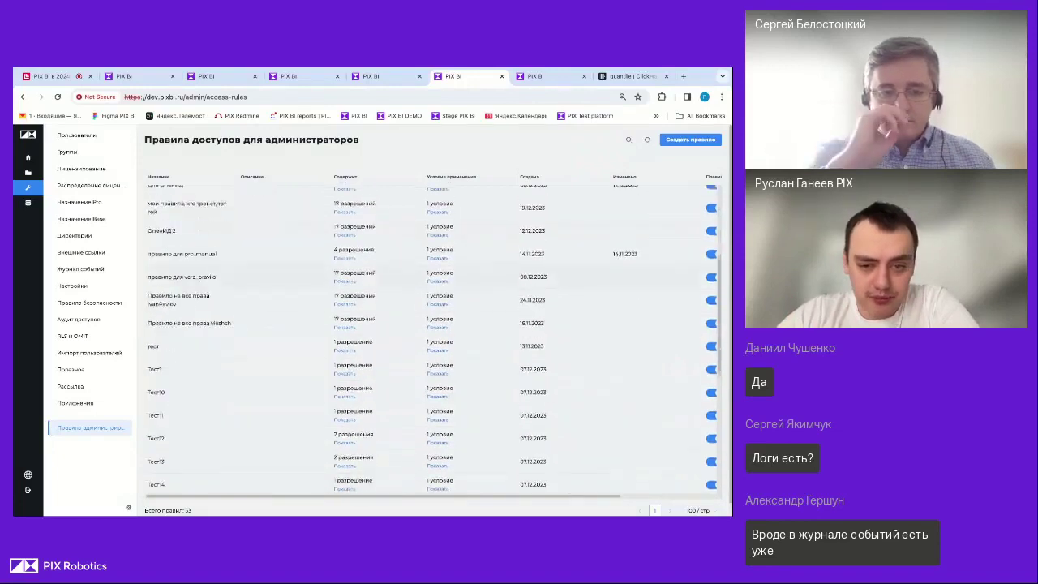
{"action": "scroll", "coordinate": [262, 390], "scroll_direction": "up", "scroll_amount": 5}
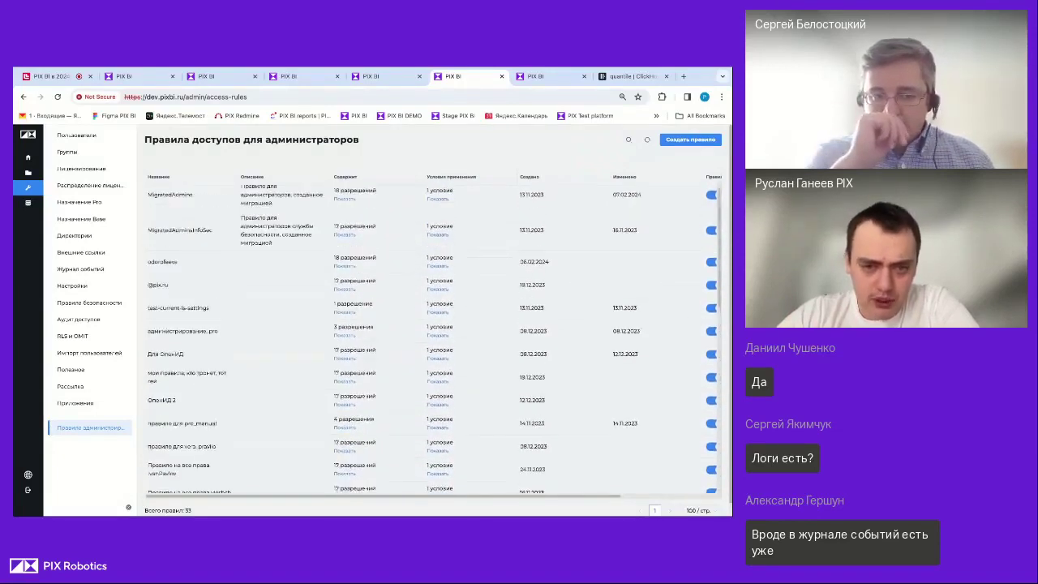
{"action": "left_click", "coordinate": [346, 205]}
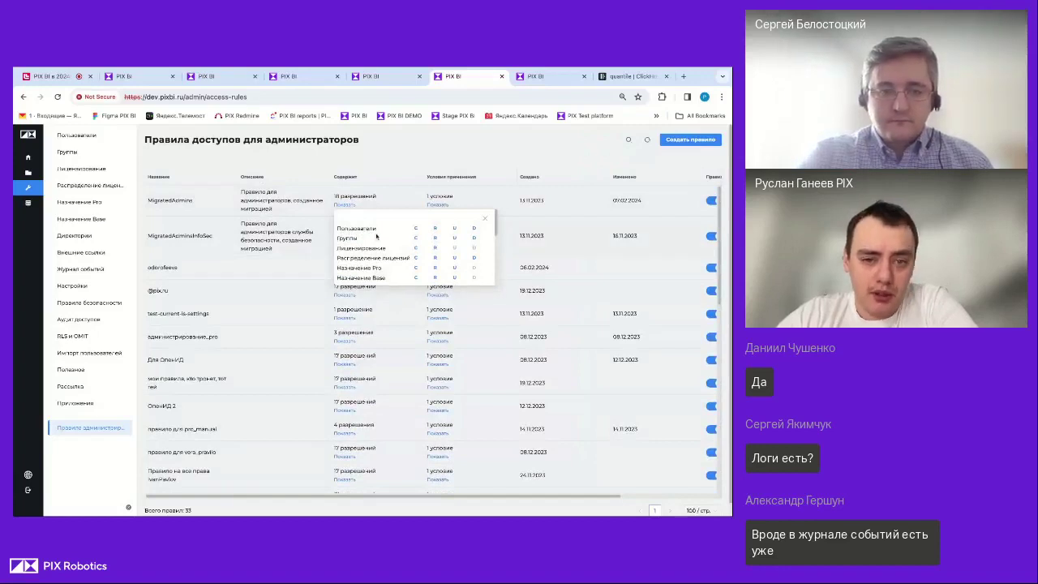
{"action": "scroll", "coordinate": [454, 276], "scroll_direction": "down", "scroll_amount": 5}
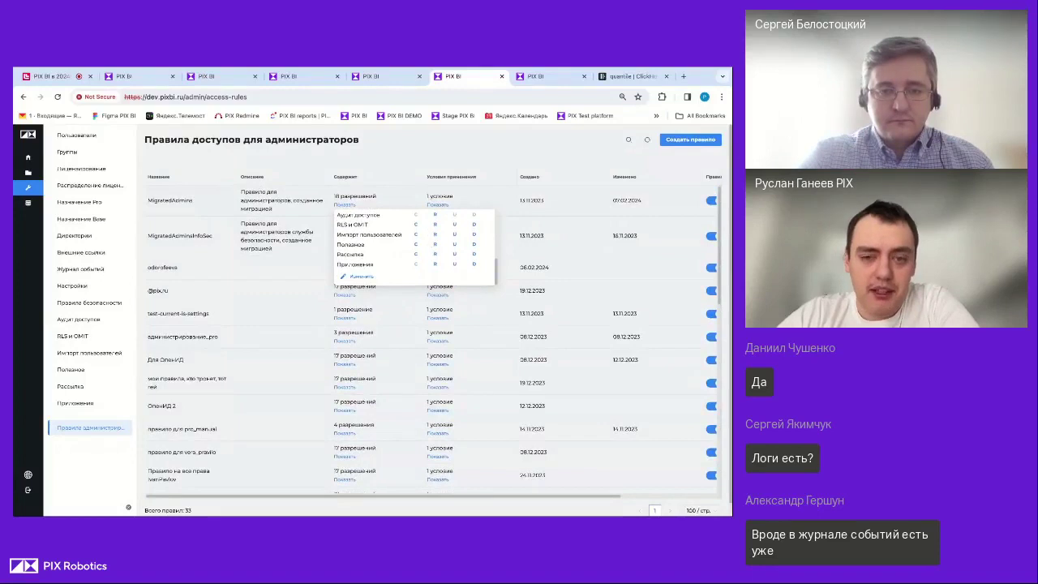
Review the application condition of the MigratedAdmins rule, including its full list of users, and close the details
{"action": "scroll", "coordinate": [414, 247], "scroll_direction": "up", "scroll_amount": 5}
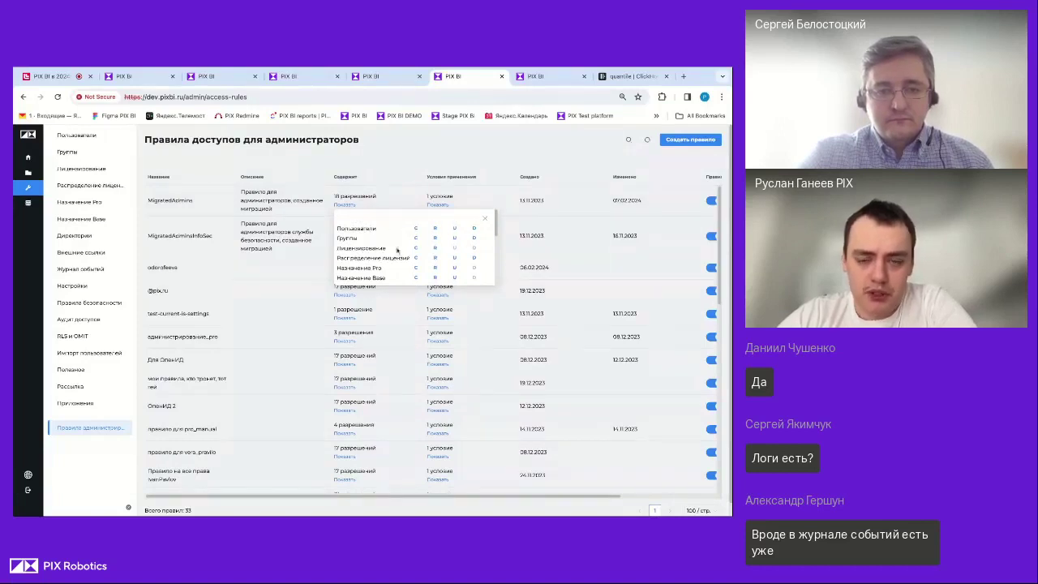
{"action": "mouse_move", "coordinate": [442, 209]}
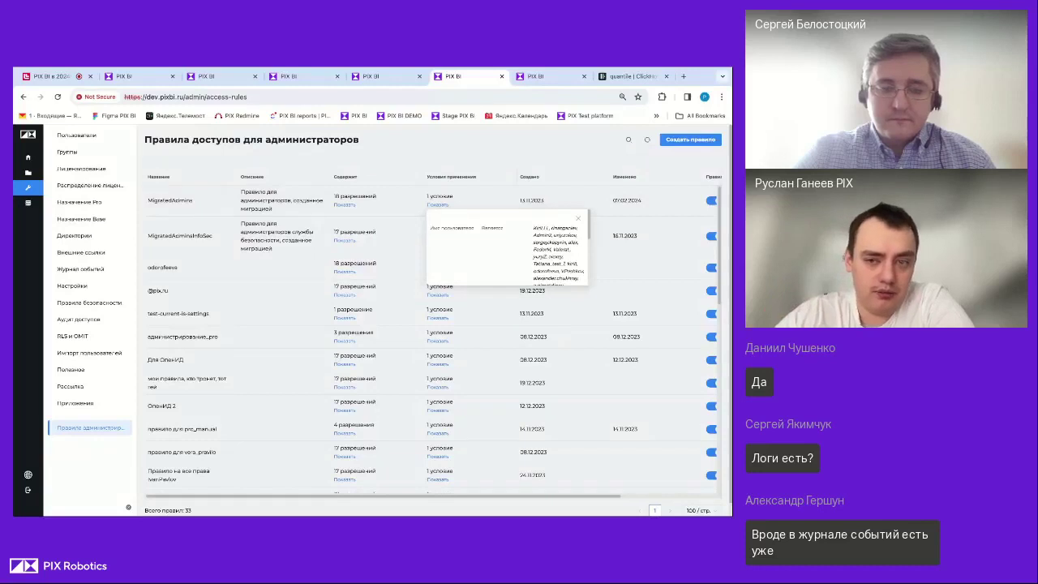
{"action": "scroll", "coordinate": [558, 251], "scroll_direction": "down", "scroll_amount": 3}
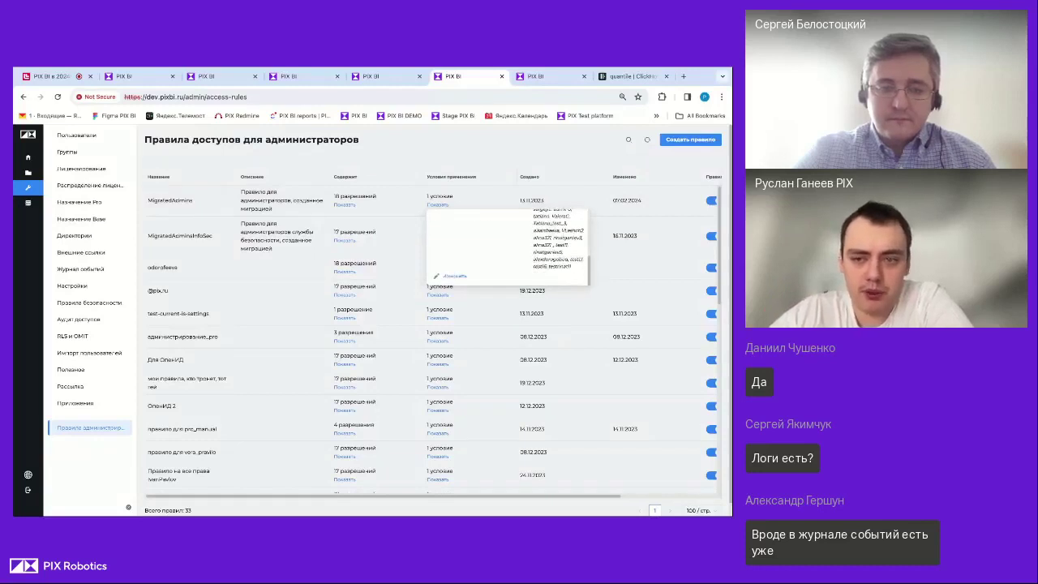
{"action": "scroll", "coordinate": [558, 251], "scroll_direction": "up", "scroll_amount": 3}
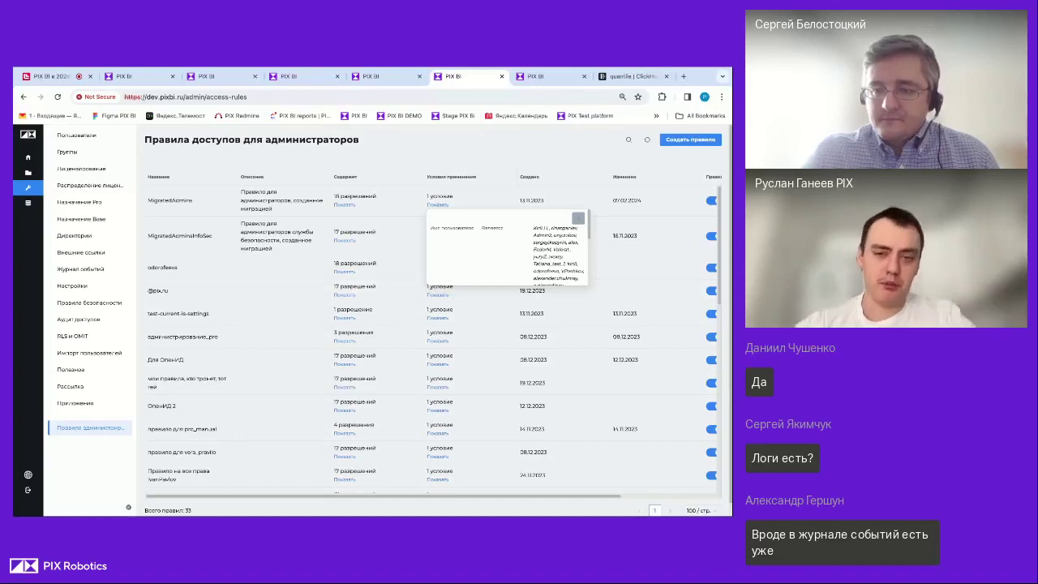
{"action": "left_click", "coordinate": [578, 218]}
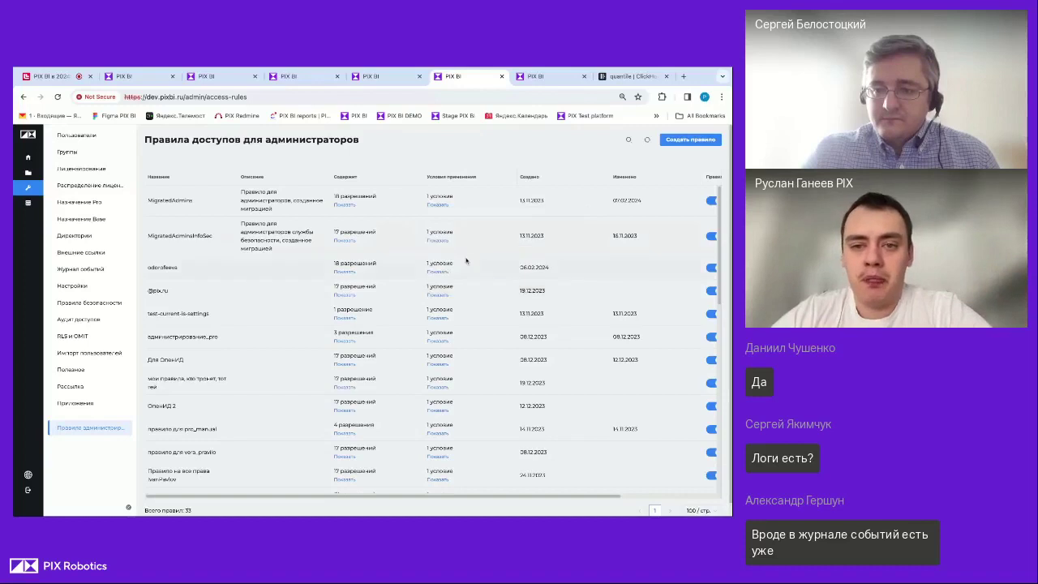
Open the MigratedAdmins rule for editing and review the property and comparison options available for its user condition
{"action": "scroll", "coordinate": [467, 260], "scroll_direction": "right", "scroll_amount": 3}
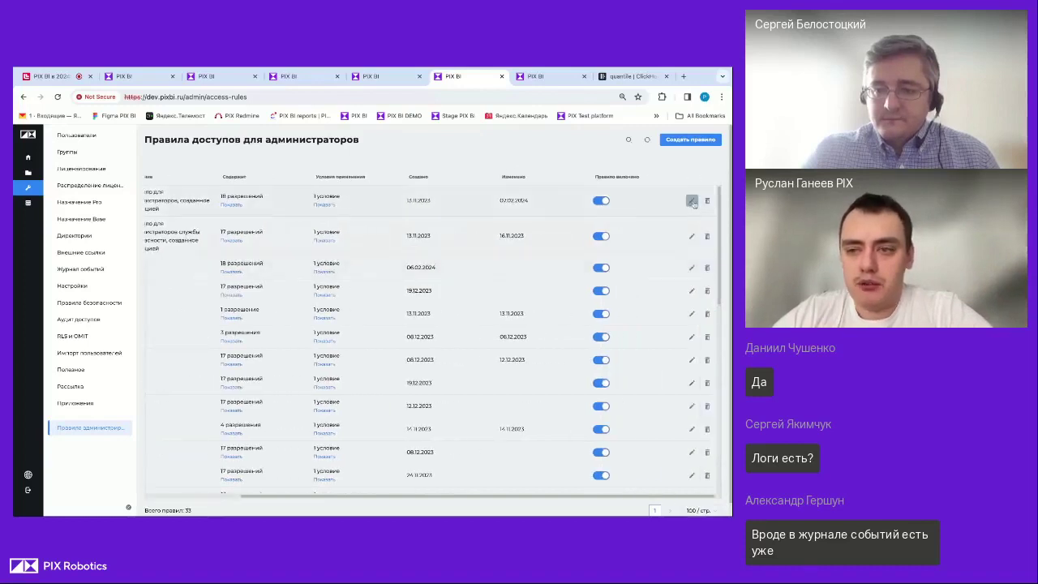
{"action": "left_click", "coordinate": [692, 201]}
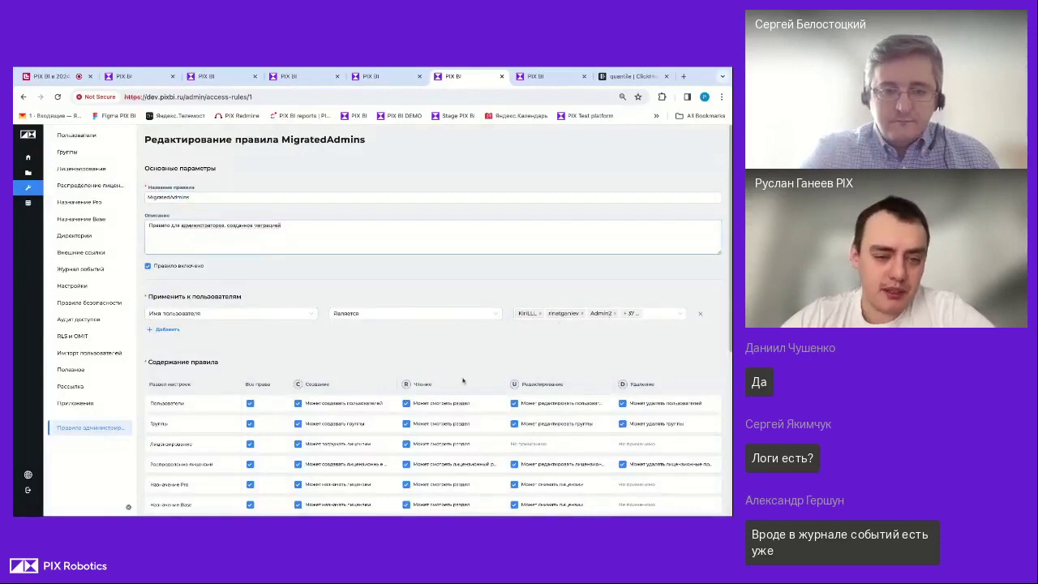
{"action": "left_click", "coordinate": [234, 314]}
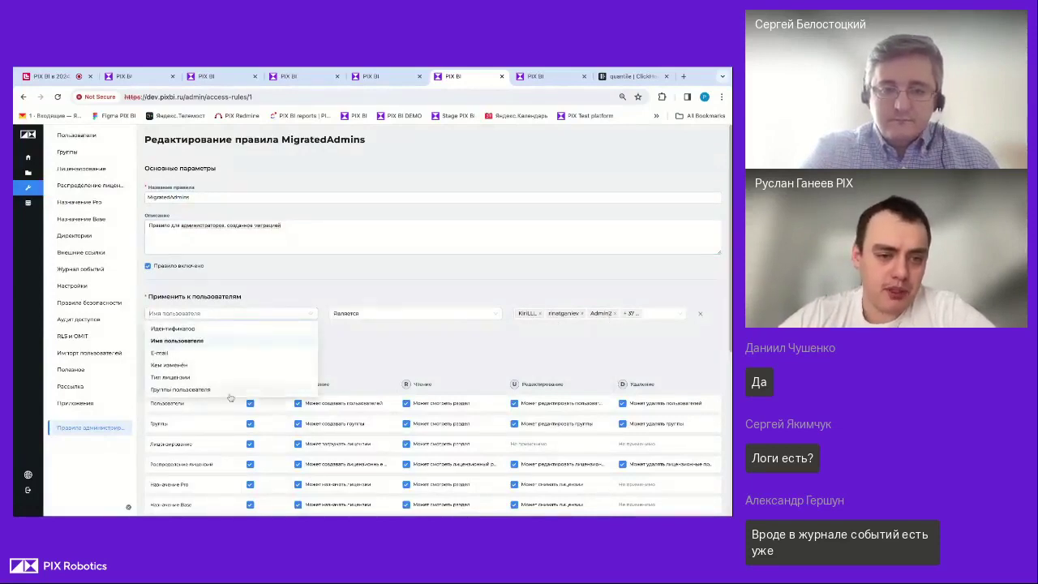
{"action": "left_click", "coordinate": [401, 314]}
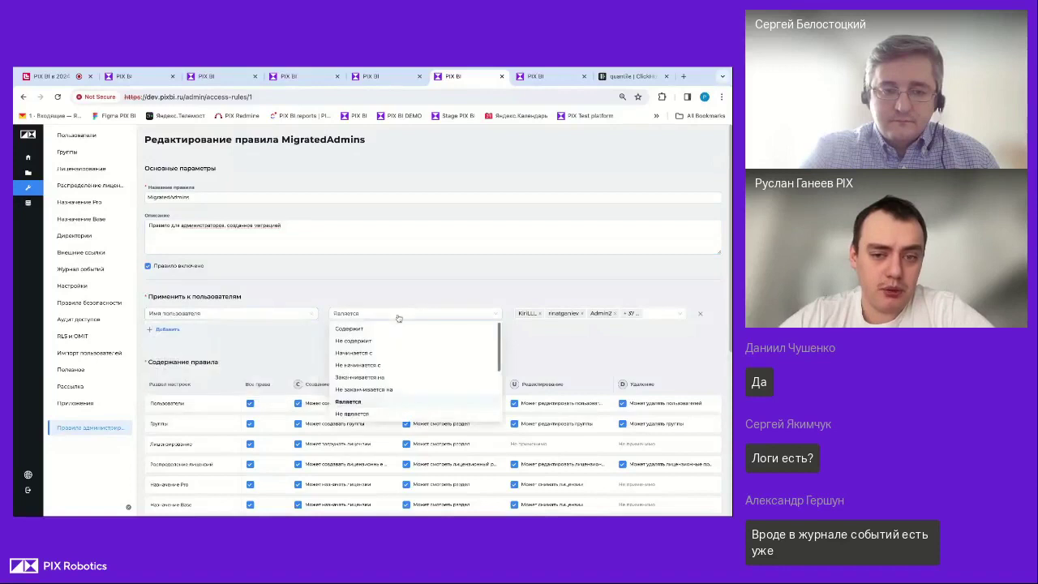
{"action": "left_click", "coordinate": [394, 318]}
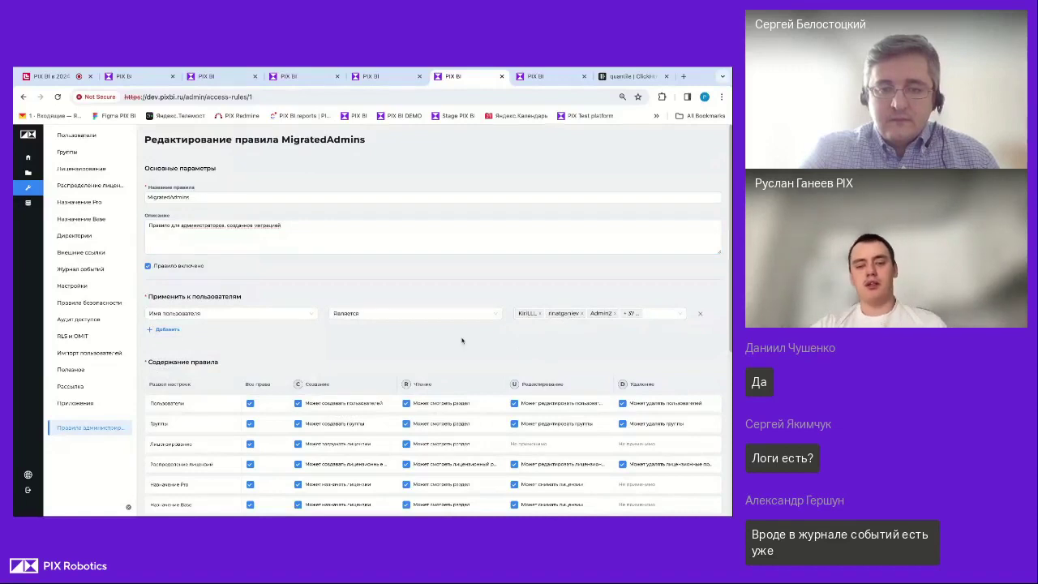
Add an empty second condition under "Применить к пользователям" and remove it again
{"action": "scroll", "coordinate": [259, 308], "scroll_direction": "down", "scroll_amount": 1}
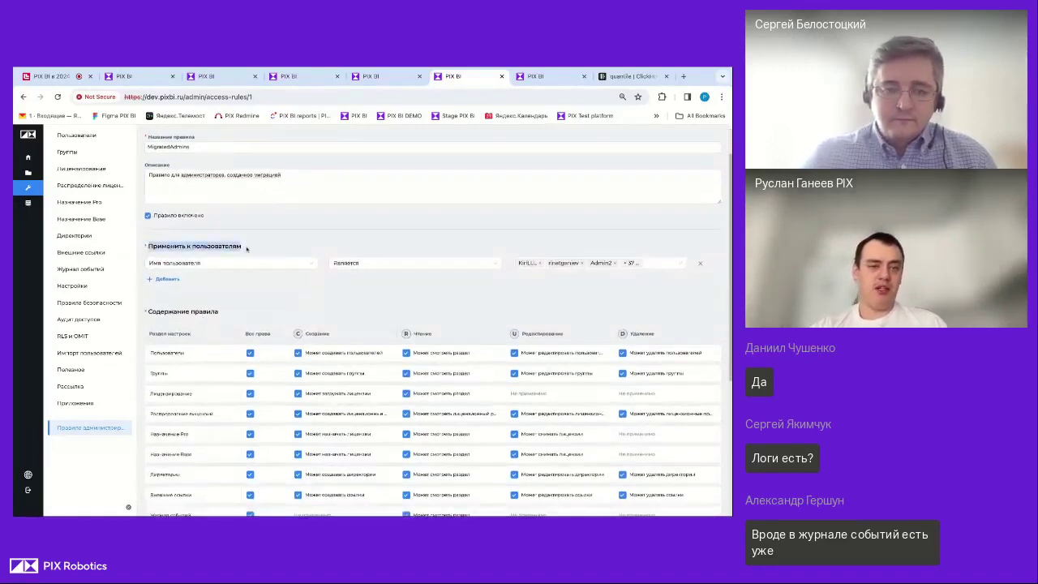
{"action": "left_click", "coordinate": [166, 279]}
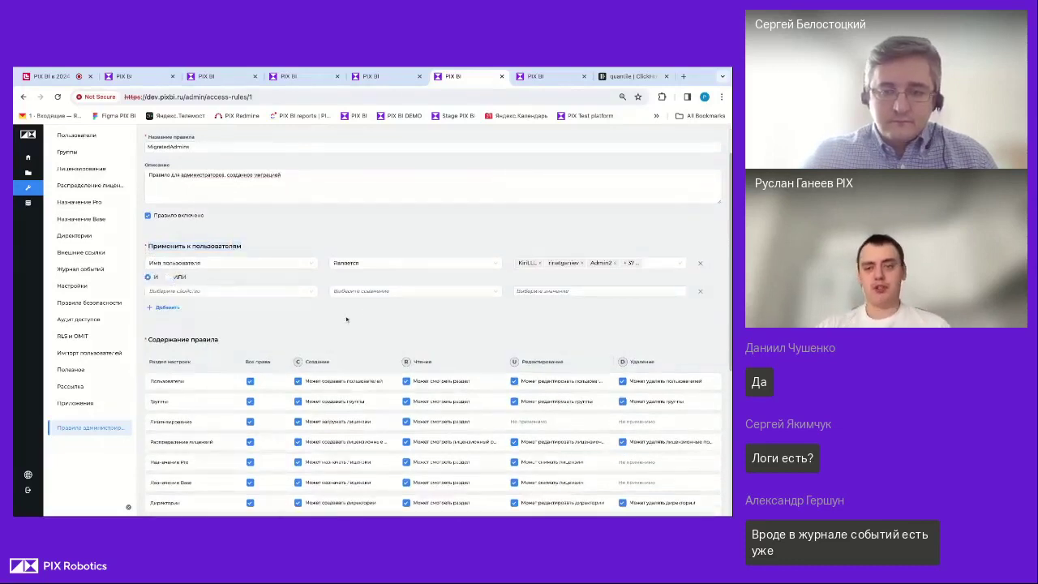
{"action": "left_click", "coordinate": [700, 291]}
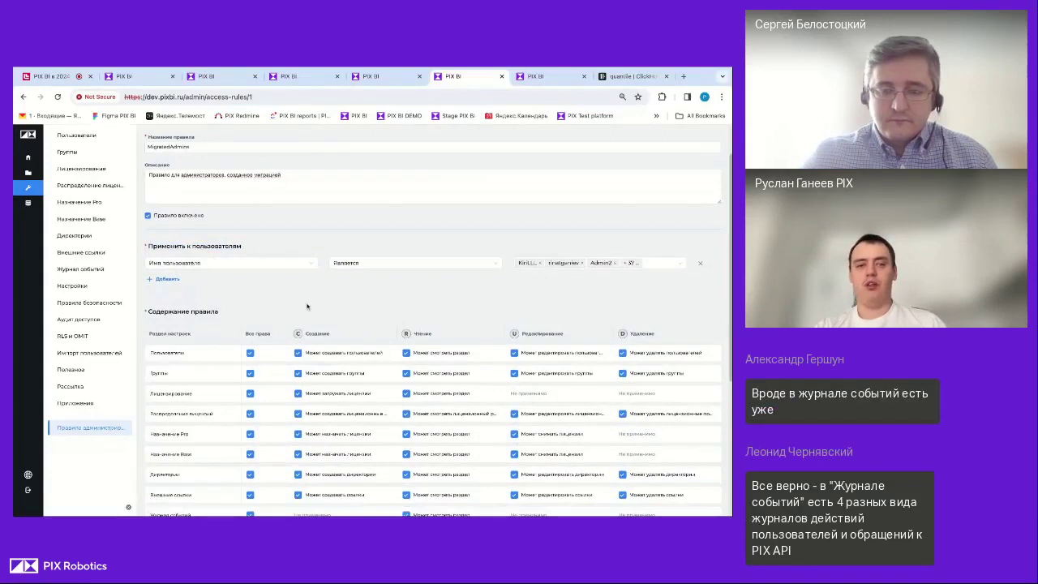
Examine the create, read, edit and delete permissions of every settings section in the MigratedAdmins rule
{"action": "scroll", "coordinate": [307, 306], "scroll_direction": "down", "scroll_amount": 5}
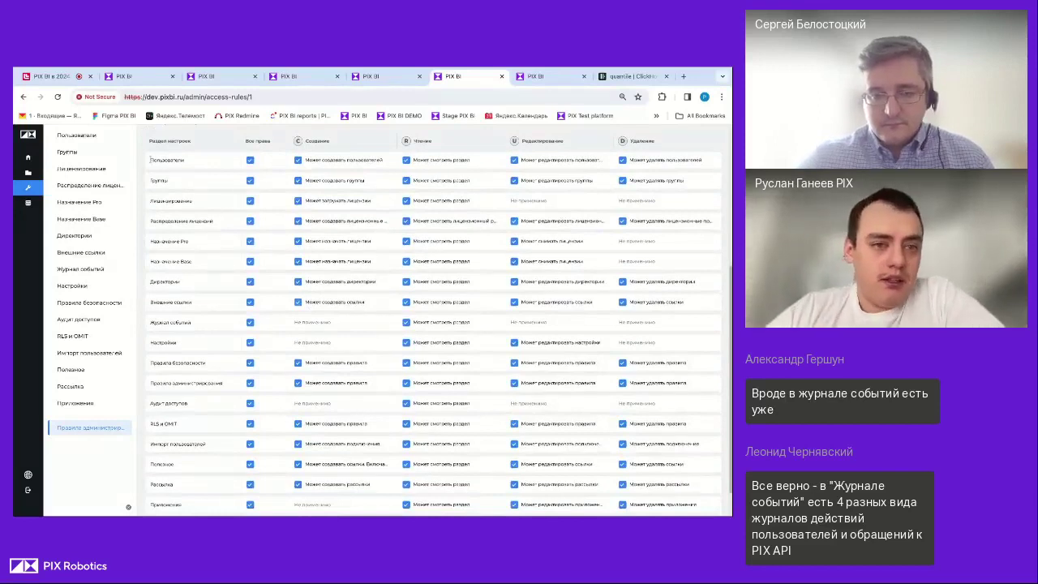
{"action": "left_click_drag", "start_coordinate": [149, 160], "coordinate": [176, 343]}
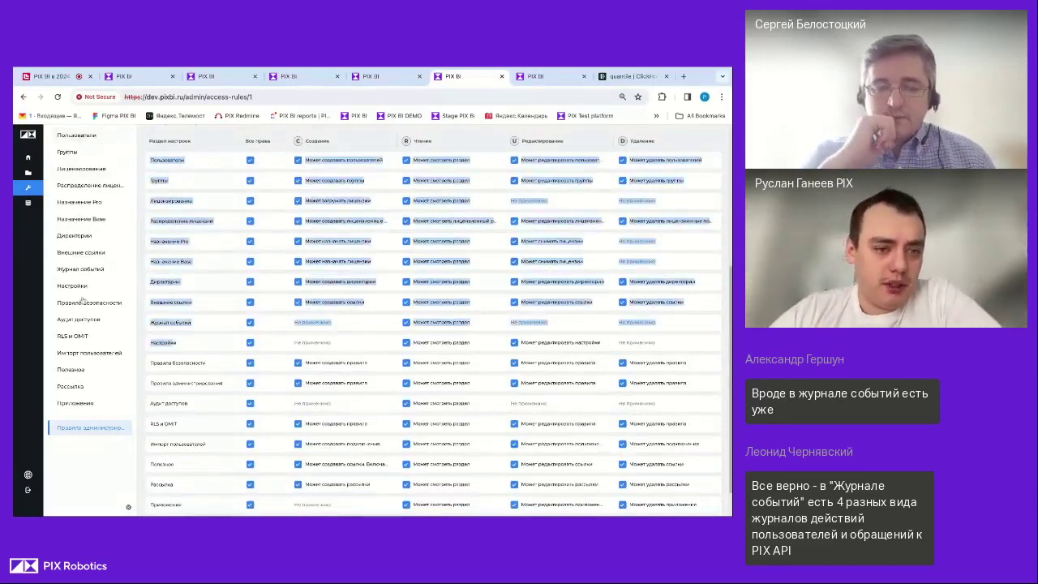
{"action": "left_click", "coordinate": [172, 258]}
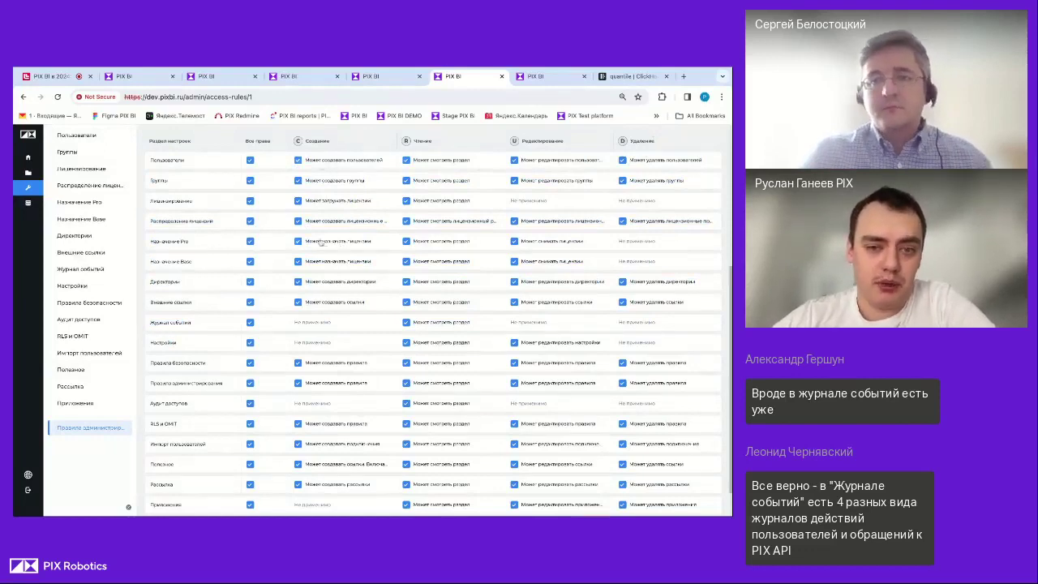
{"action": "scroll", "coordinate": [336, 459], "scroll_direction": "down", "scroll_amount": 1}
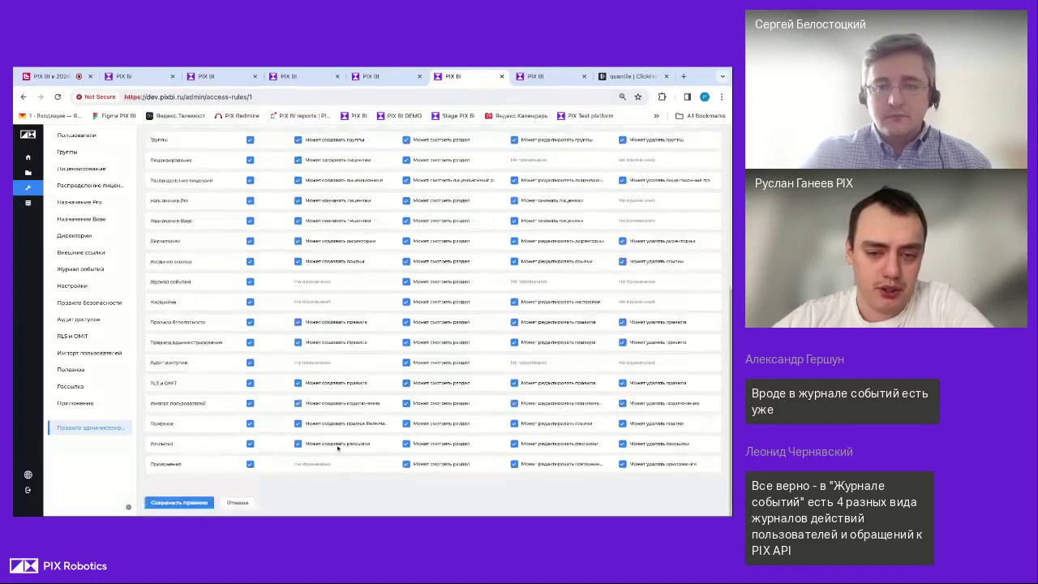
{"action": "scroll", "coordinate": [352, 339], "scroll_direction": "up", "scroll_amount": 2}
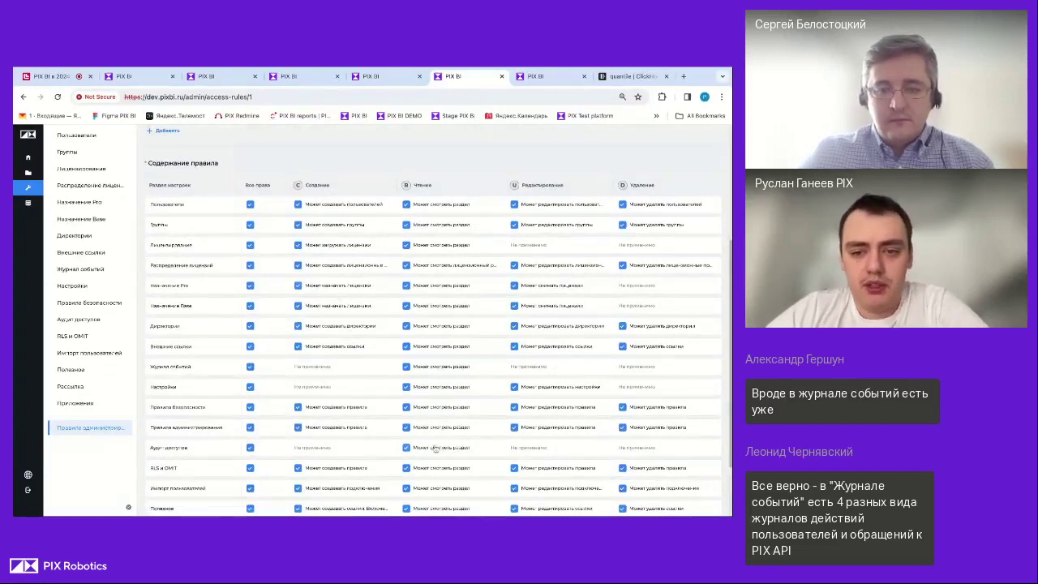
{"action": "scroll", "coordinate": [437, 444], "scroll_direction": "down", "scroll_amount": 2}
{"action": "scroll", "coordinate": [437, 442], "scroll_direction": "up", "scroll_amount": 3}
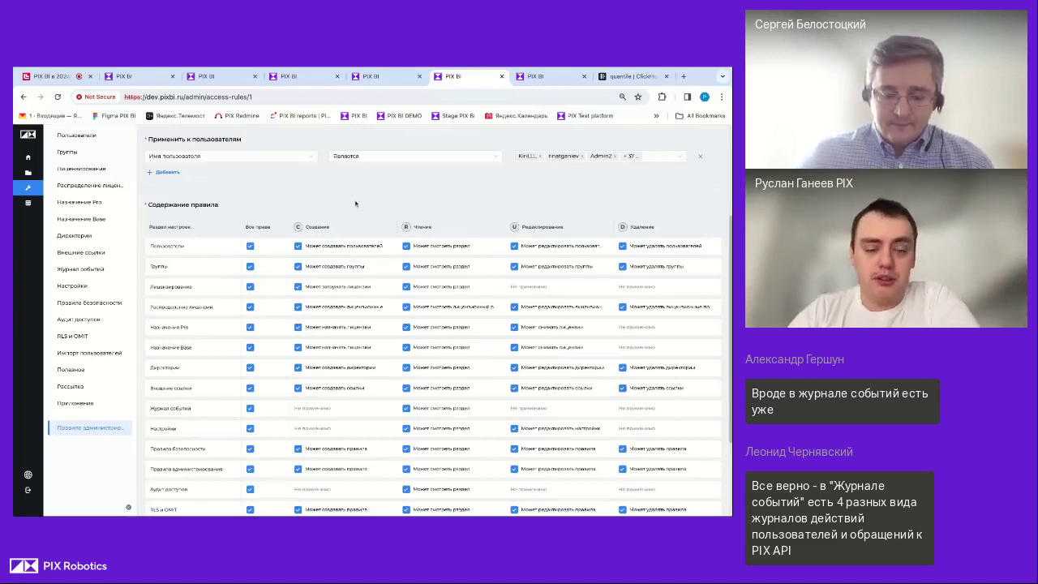
{"action": "scroll", "coordinate": [317, 191], "scroll_direction": "up", "scroll_amount": 3}
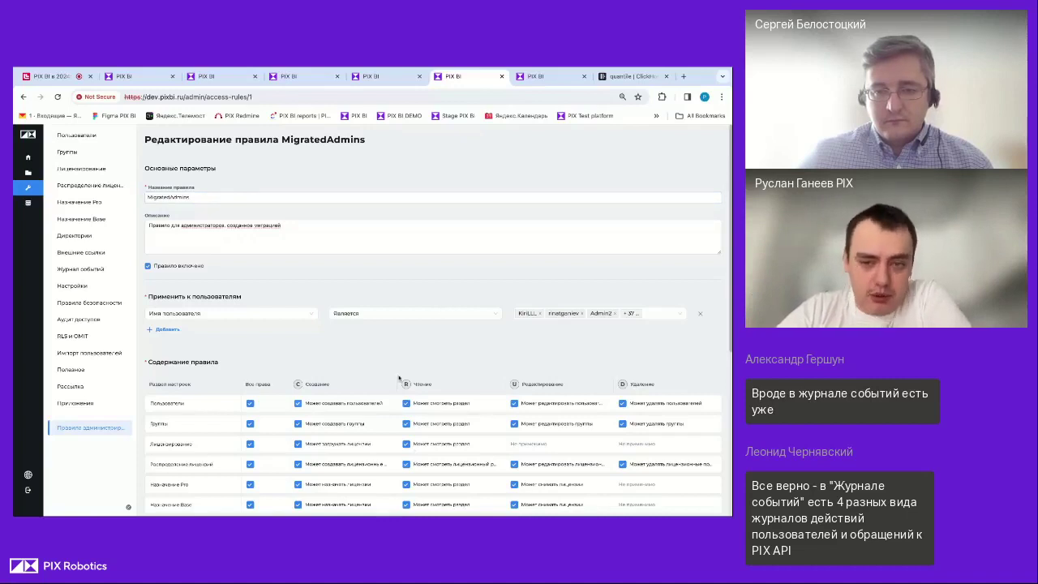
{"action": "scroll", "coordinate": [361, 377], "scroll_direction": "down", "scroll_amount": 2}
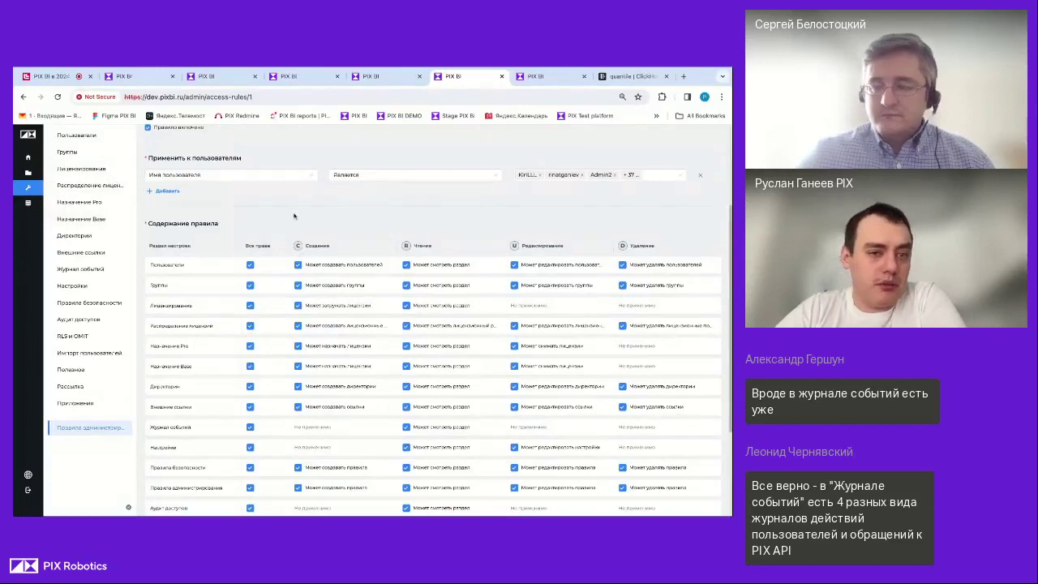
{"action": "scroll", "coordinate": [299, 213], "scroll_direction": "up", "scroll_amount": 3}
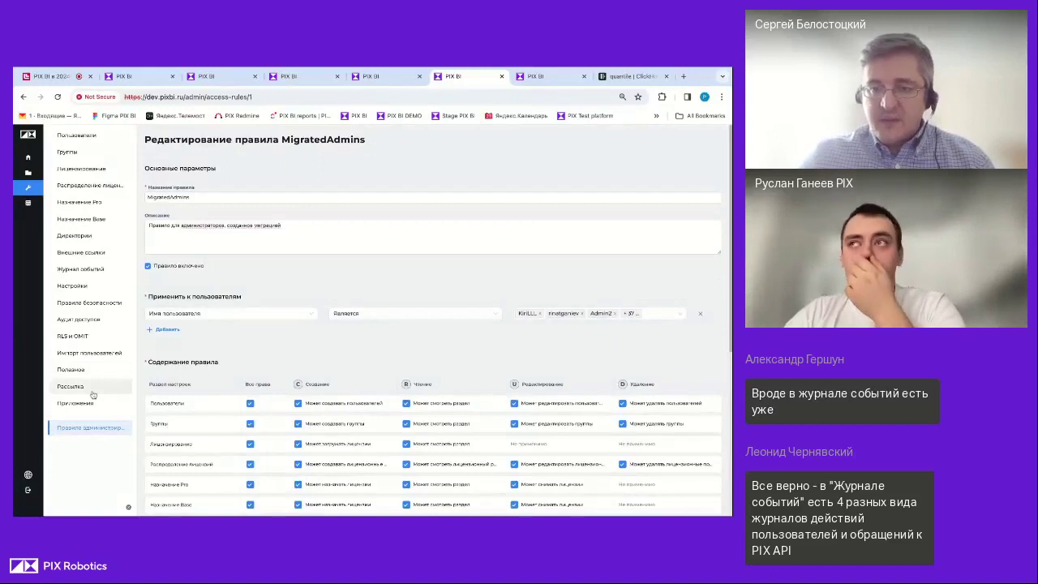
Start a new license distribution rule with license type Pro and "Имя пользователя" as the filter property
{"action": "left_click", "coordinate": [87, 185]}
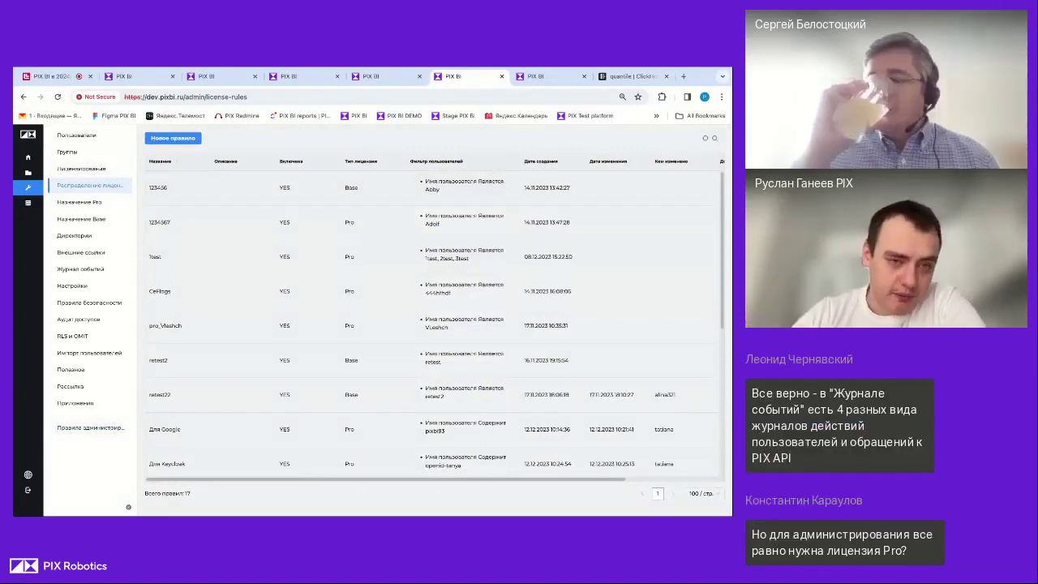
{"action": "left_click", "coordinate": [171, 138]}
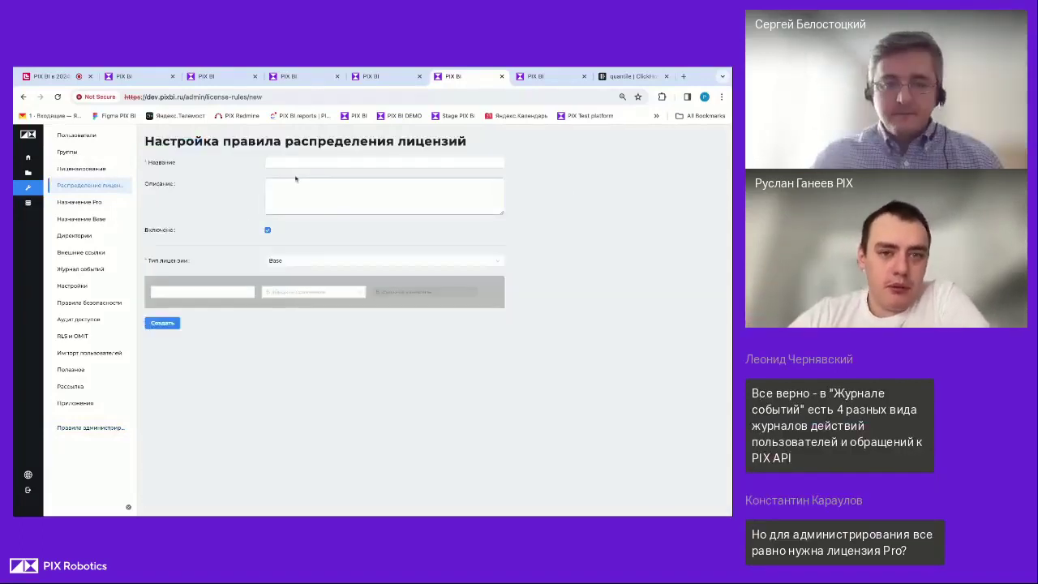
{"action": "left_click", "coordinate": [294, 262]}
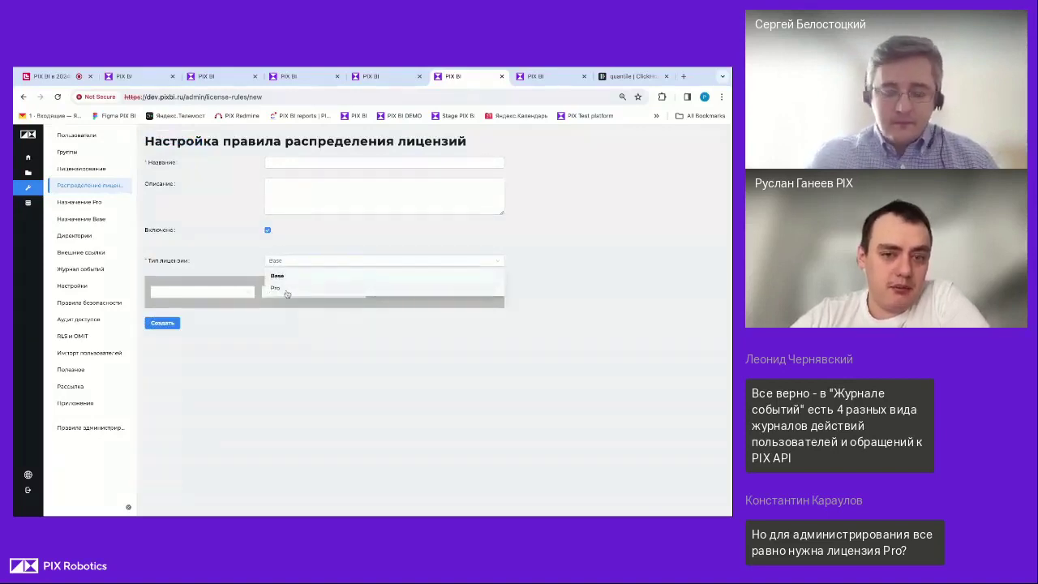
{"action": "left_click", "coordinate": [282, 289]}
{"action": "left_click", "coordinate": [207, 292]}
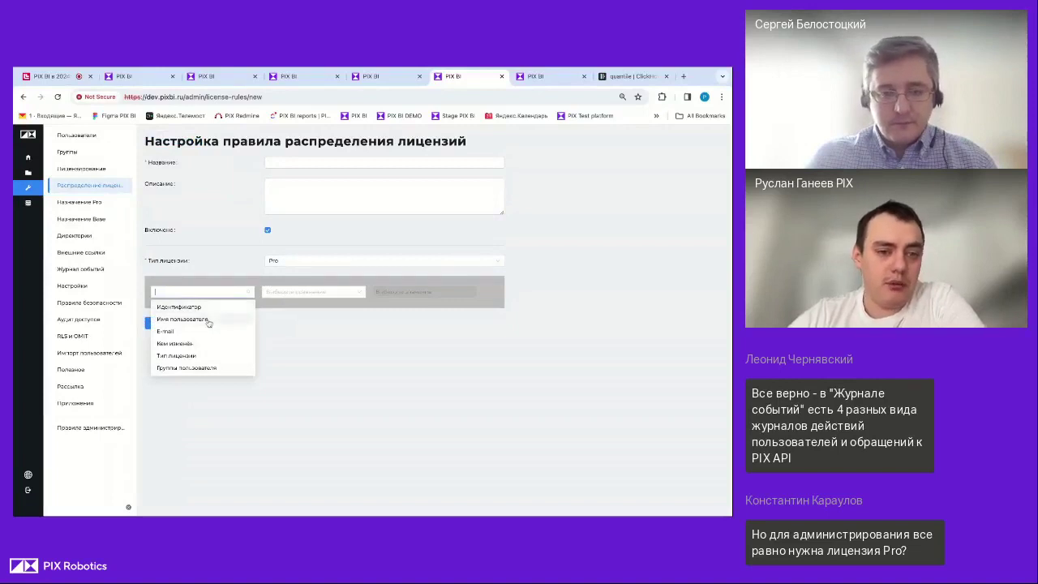
{"action": "left_click", "coordinate": [209, 320]}
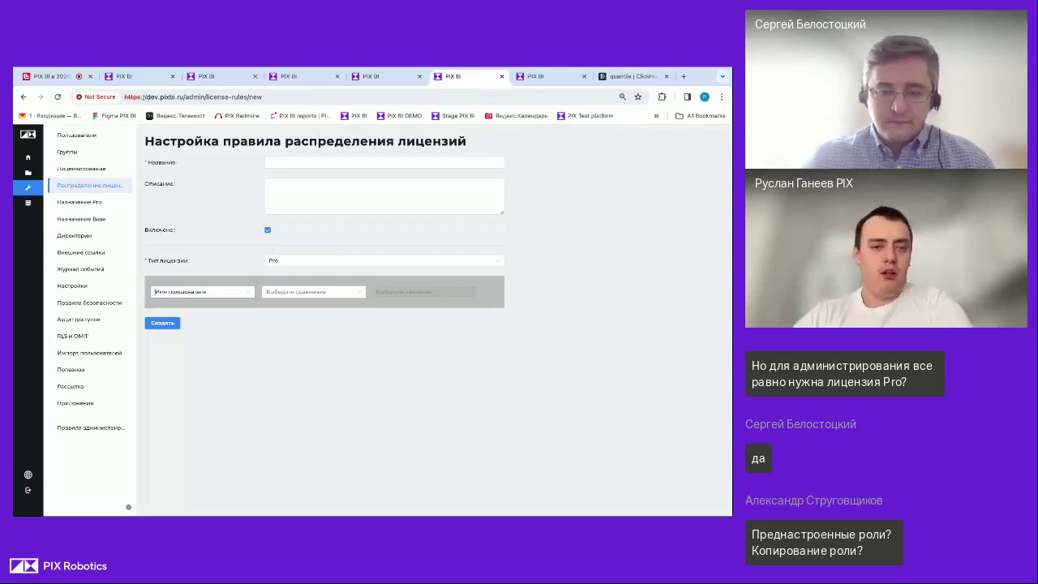
View the "Назначение Pro" and "Назначение Base" license assignment pages
{"action": "left_click", "coordinate": [99, 203]}
{"action": "left_click", "coordinate": [91, 220]}
{"action": "left_click", "coordinate": [98, 203]}
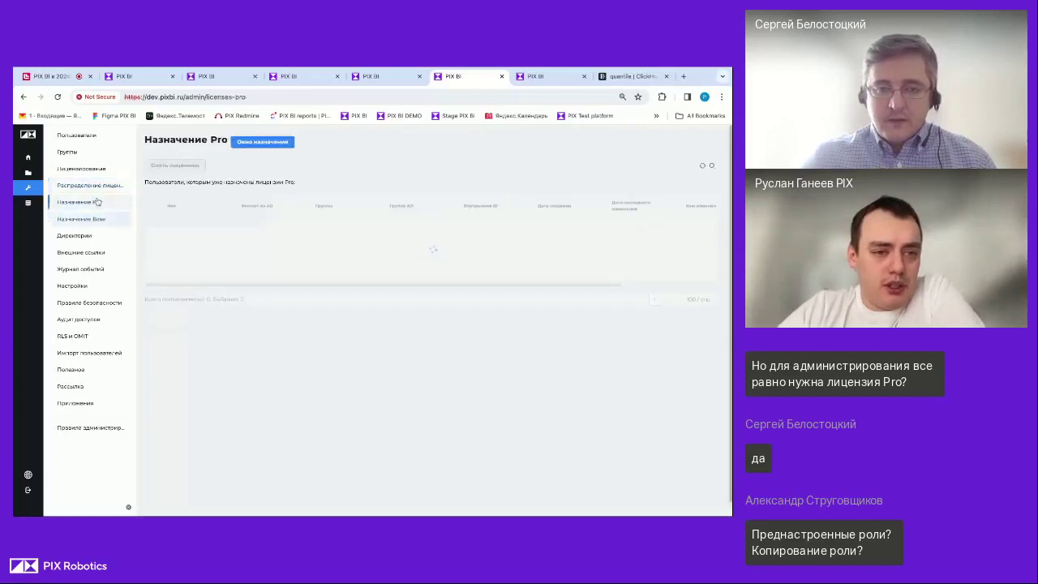
{"action": "left_click", "coordinate": [90, 222]}
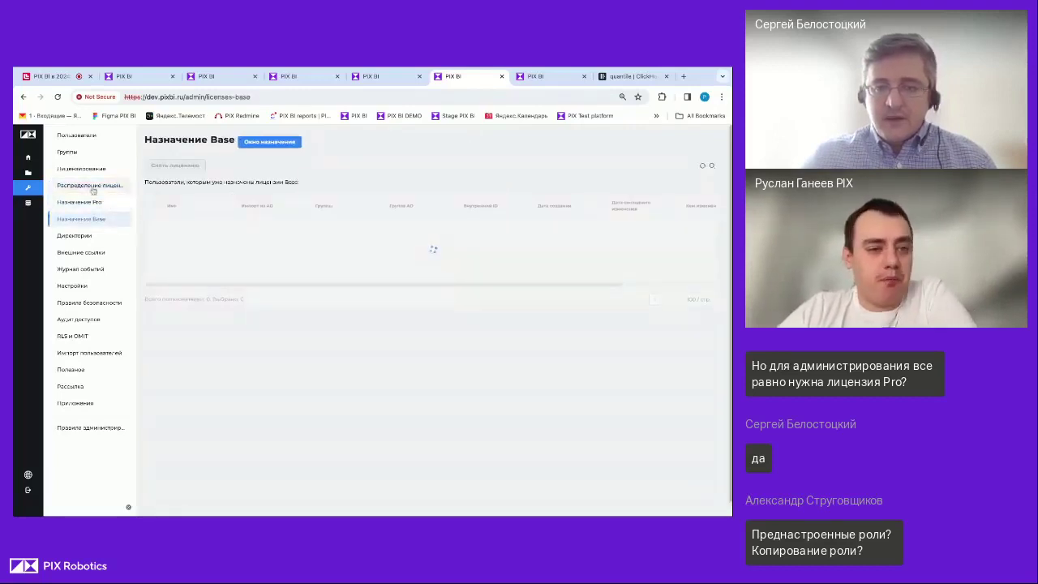
Open the user import connections and compare the OpenId and Ldap lists
{"action": "left_click", "coordinate": [96, 356]}
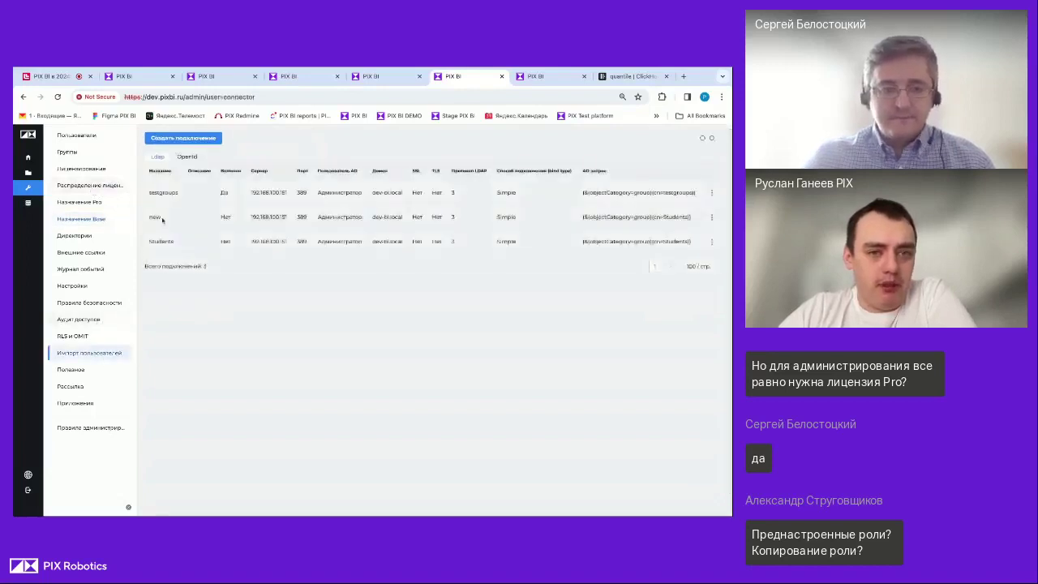
{"action": "left_click", "coordinate": [188, 157]}
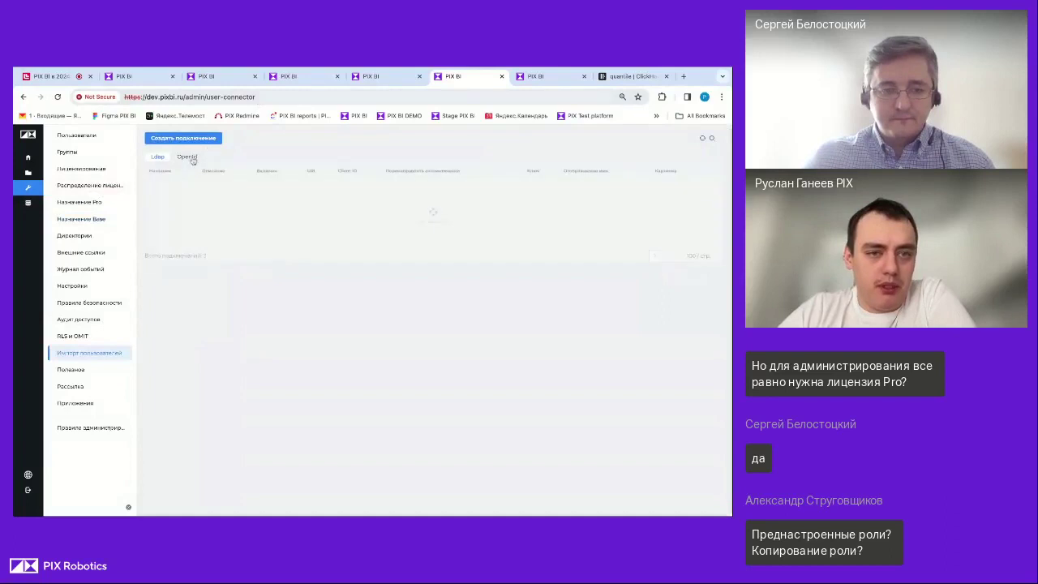
{"action": "left_click", "coordinate": [157, 159]}
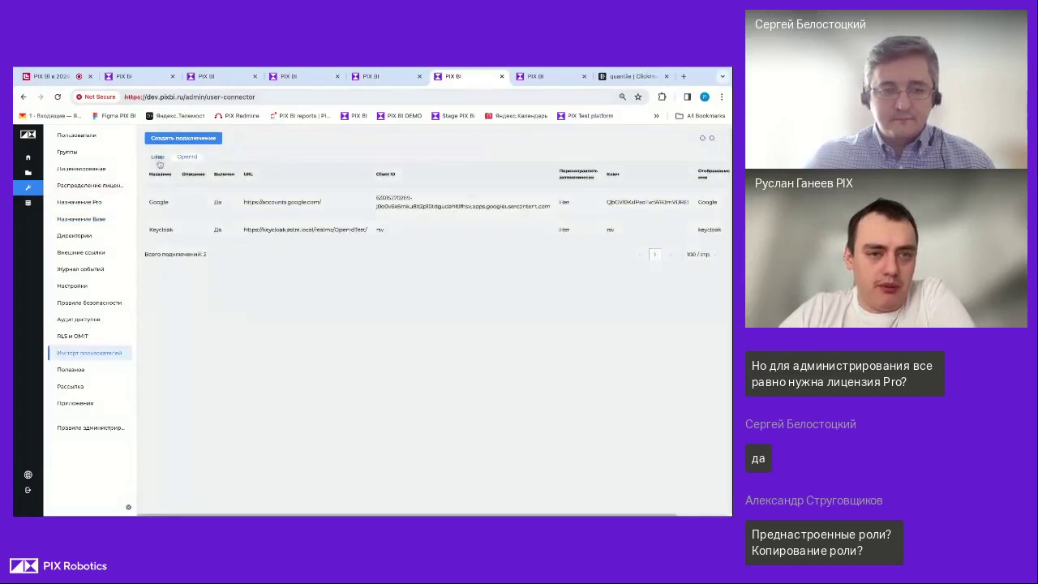
Start creating an OpenId user import connection and enable "Перенаправлять автоматически" for it
{"action": "left_click", "coordinate": [185, 138]}
{"action": "left_click", "coordinate": [186, 162]}
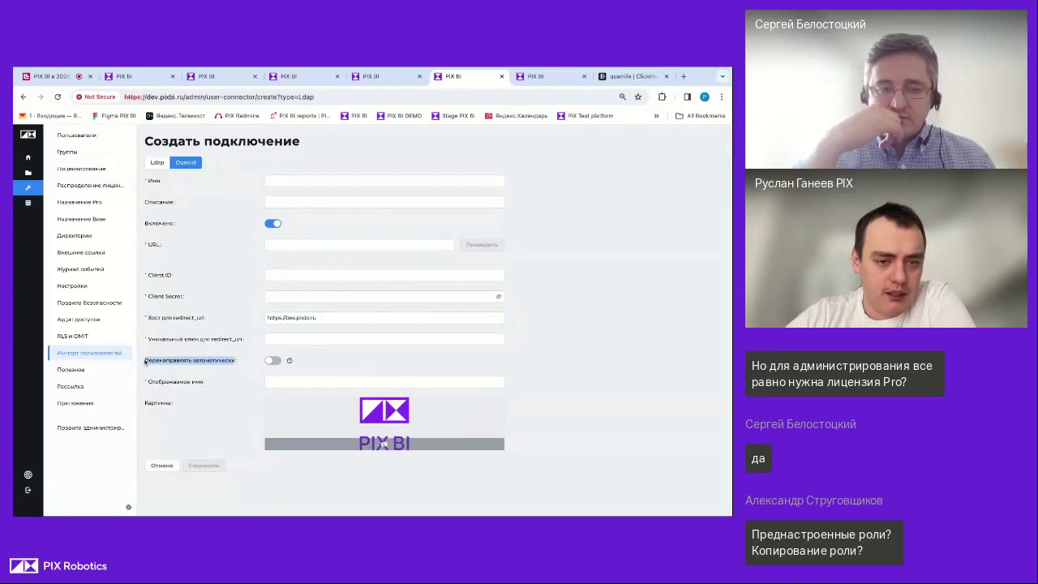
{"action": "left_click", "coordinate": [205, 365]}
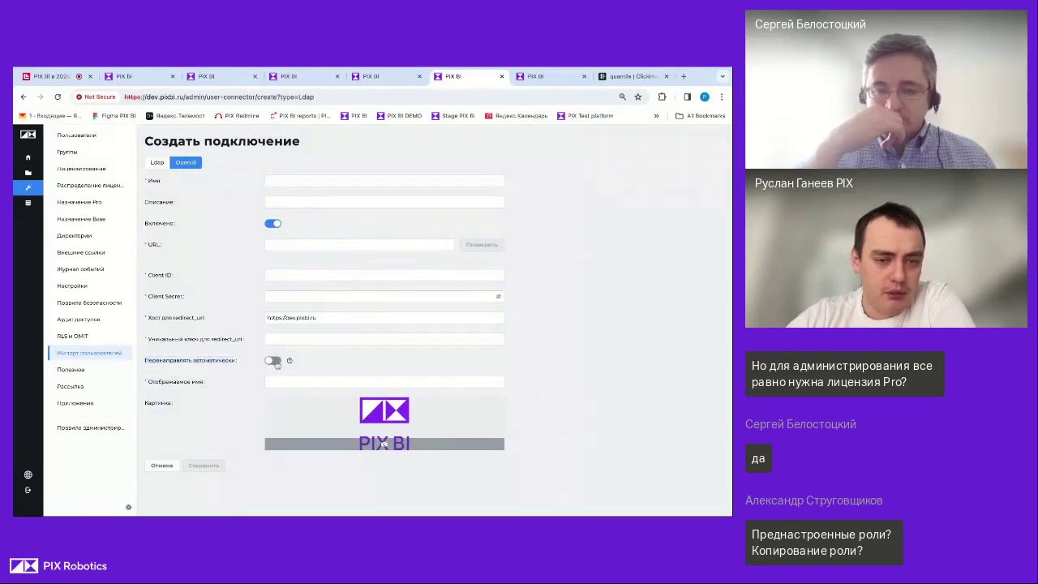
{"action": "left_click", "coordinate": [274, 361]}
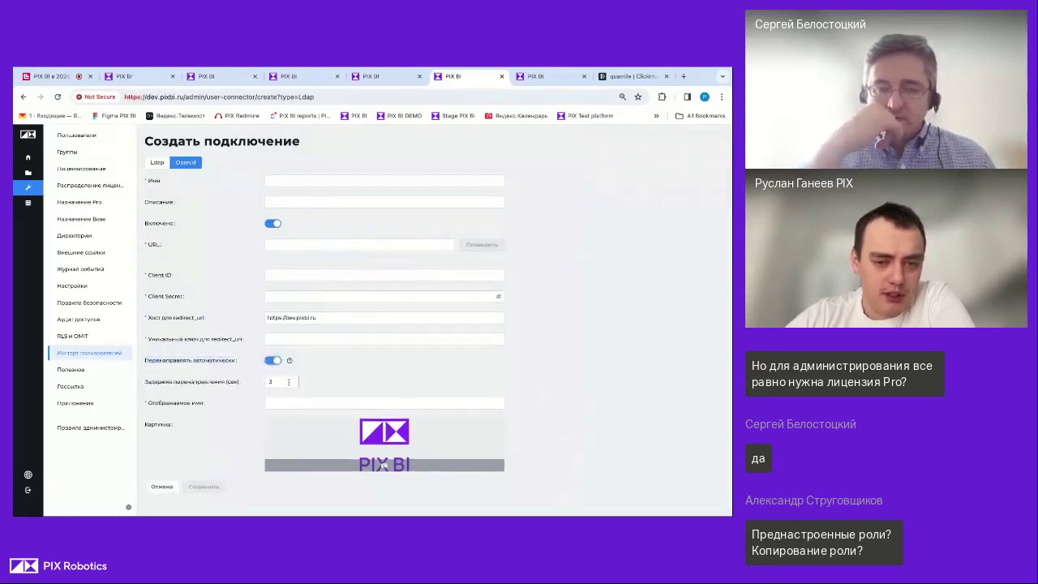
Switch "Перенаправлять автоматически" off and back on for the OpenId connection, and log out of the account
{"action": "left_click", "coordinate": [274, 361]}
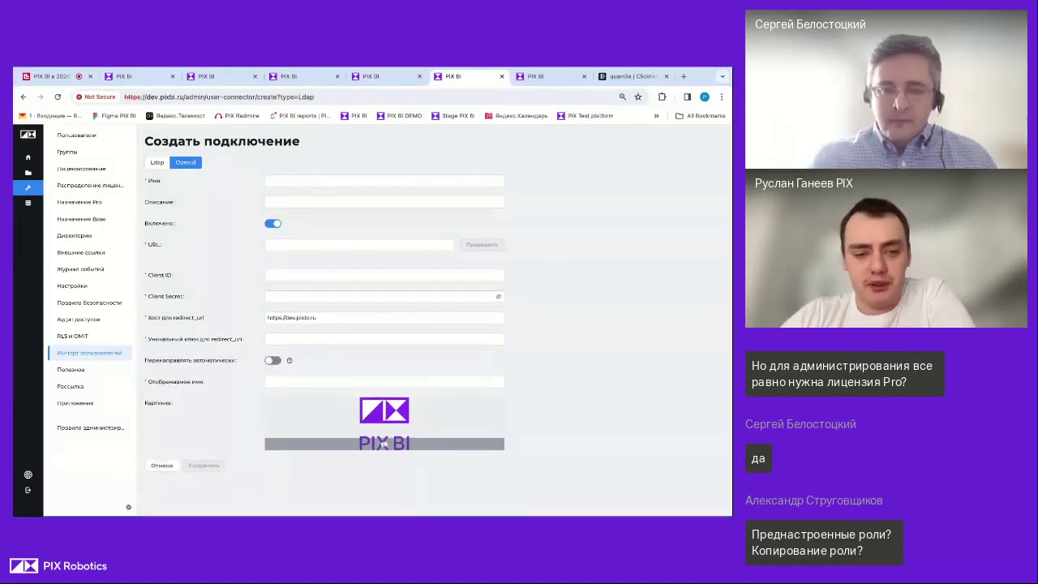
{"action": "left_click", "coordinate": [272, 360]}
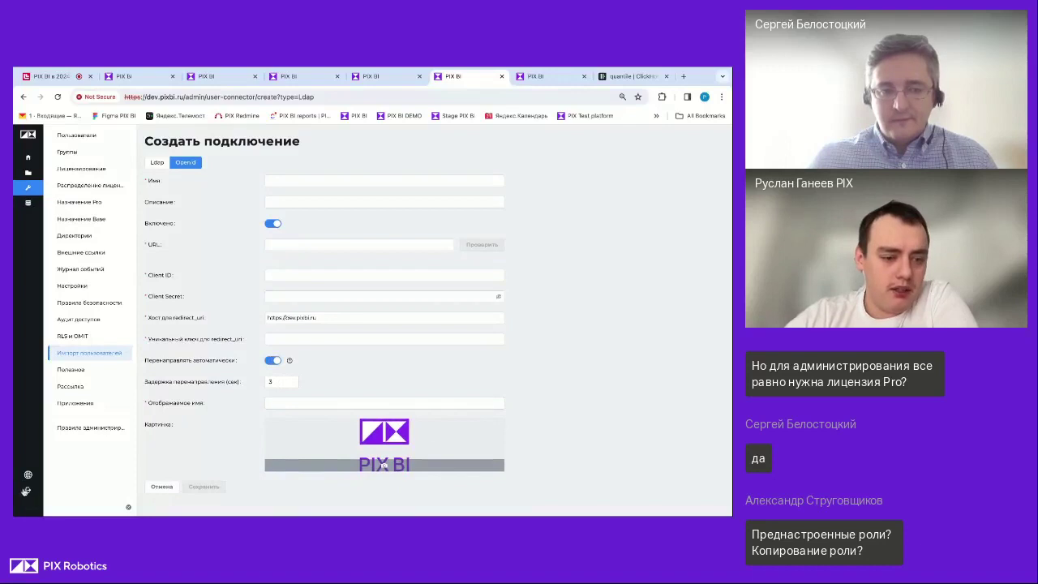
{"action": "left_click", "coordinate": [26, 491]}
{"action": "left_click", "coordinate": [78, 508]}
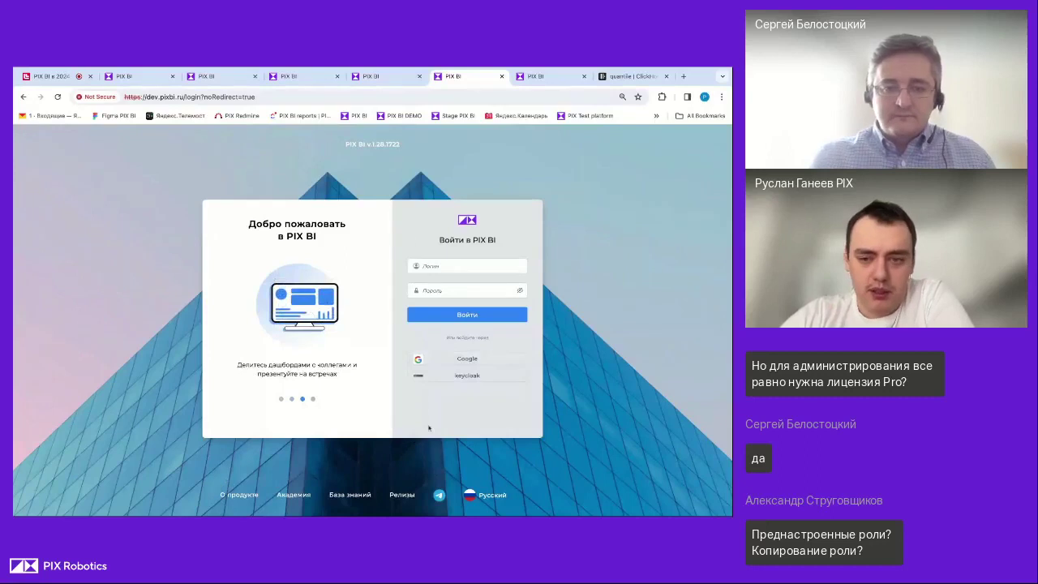
Check the Google sign-in option, return to the login page, and look through its welcome slides and available languages
{"action": "left_click", "coordinate": [479, 361]}
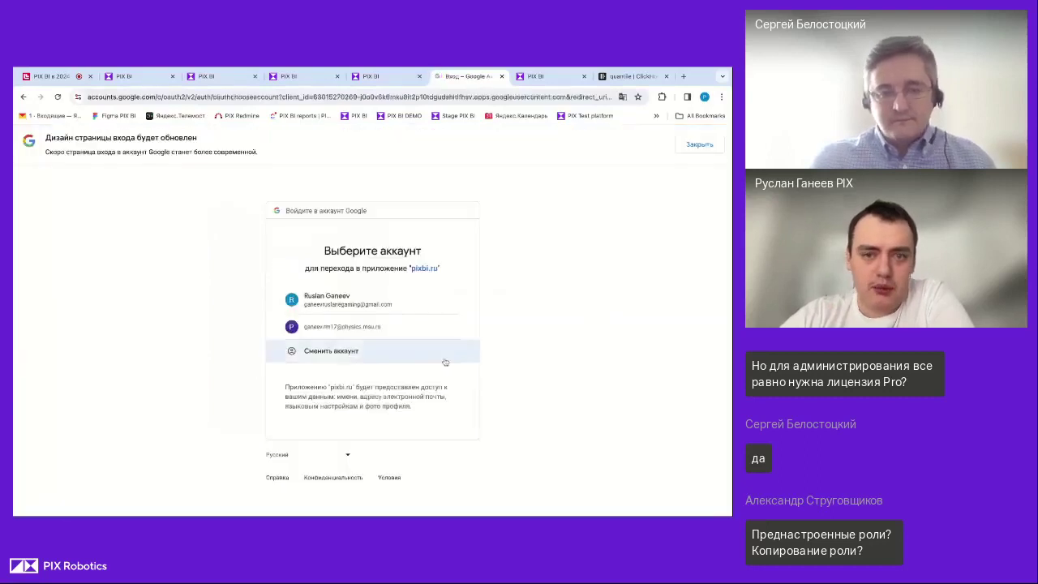
{"action": "left_click", "coordinate": [24, 97]}
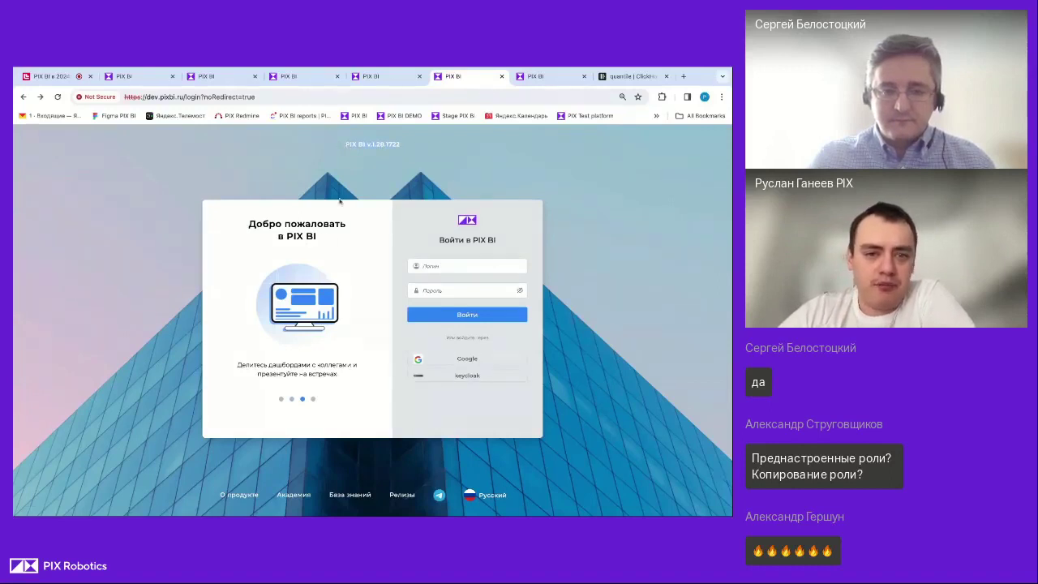
{"action": "left_click", "coordinate": [302, 399]}
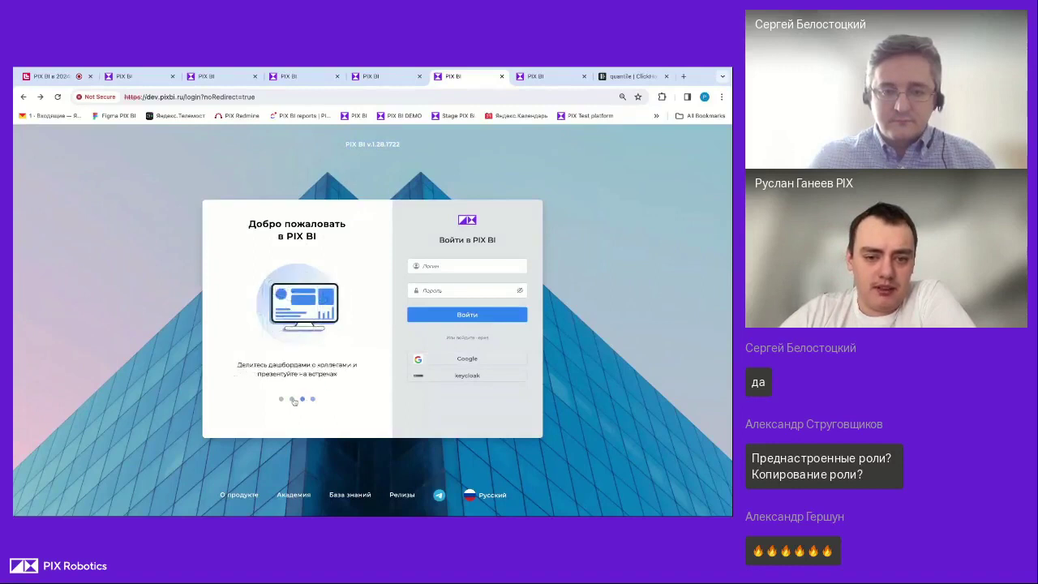
{"action": "left_click", "coordinate": [292, 399]}
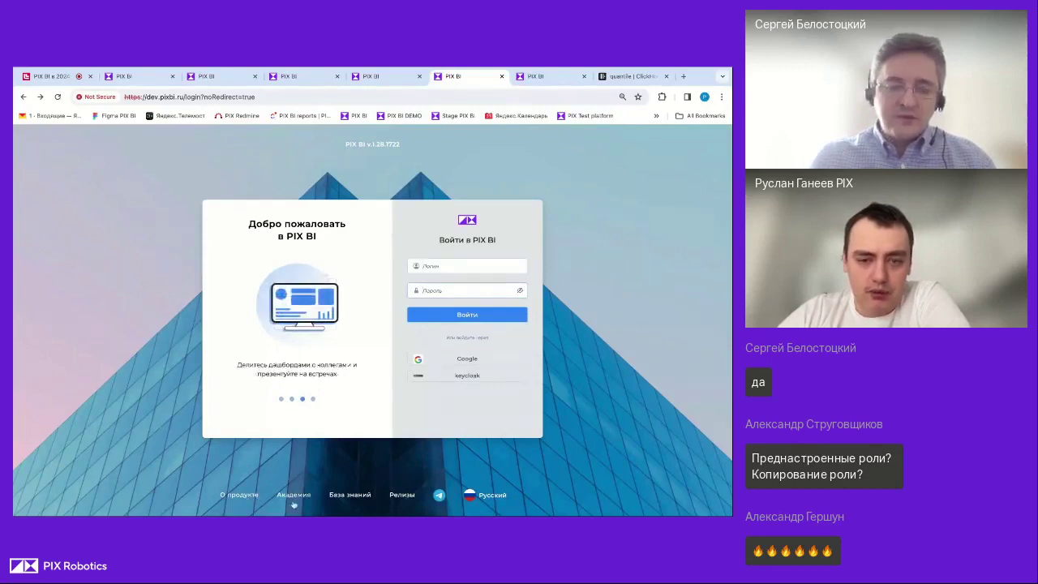
{"action": "left_click", "coordinate": [312, 399]}
{"action": "left_click", "coordinate": [291, 401]}
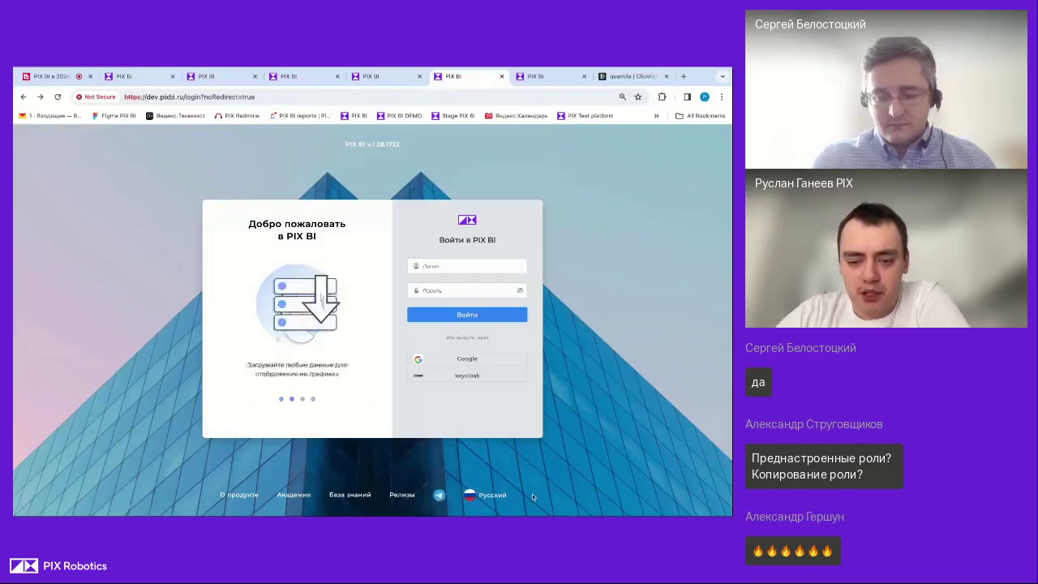
{"action": "left_click", "coordinate": [487, 494]}
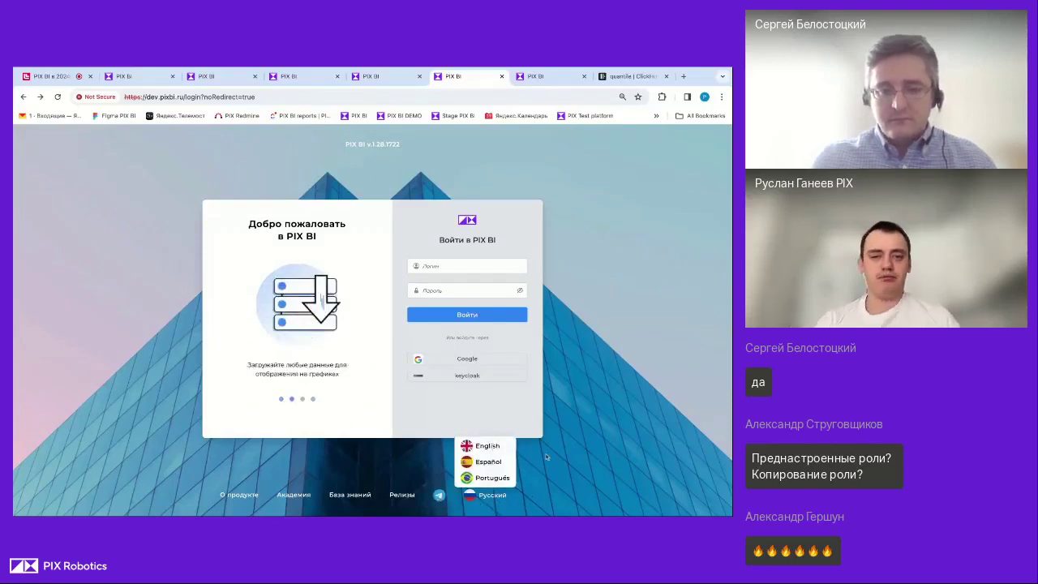
Log in to PIX BI by entering the account's username and password
{"action": "left_click", "coordinate": [432, 268]}
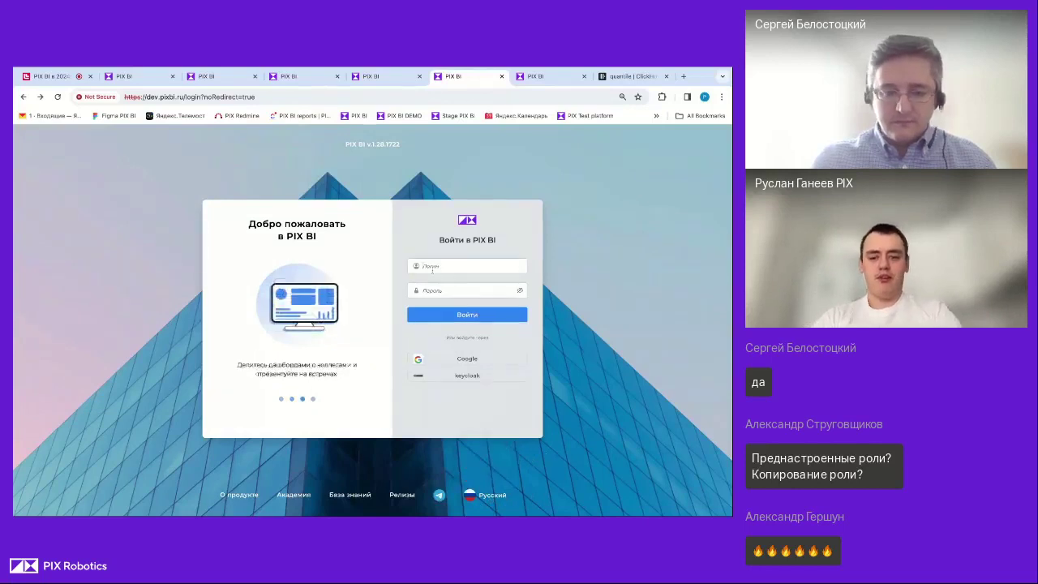
{"action": "type", "text": "Ruslan"}
{"action": "key", "text": "Tab"}
{"action": "type", "text": "••••••••••"}
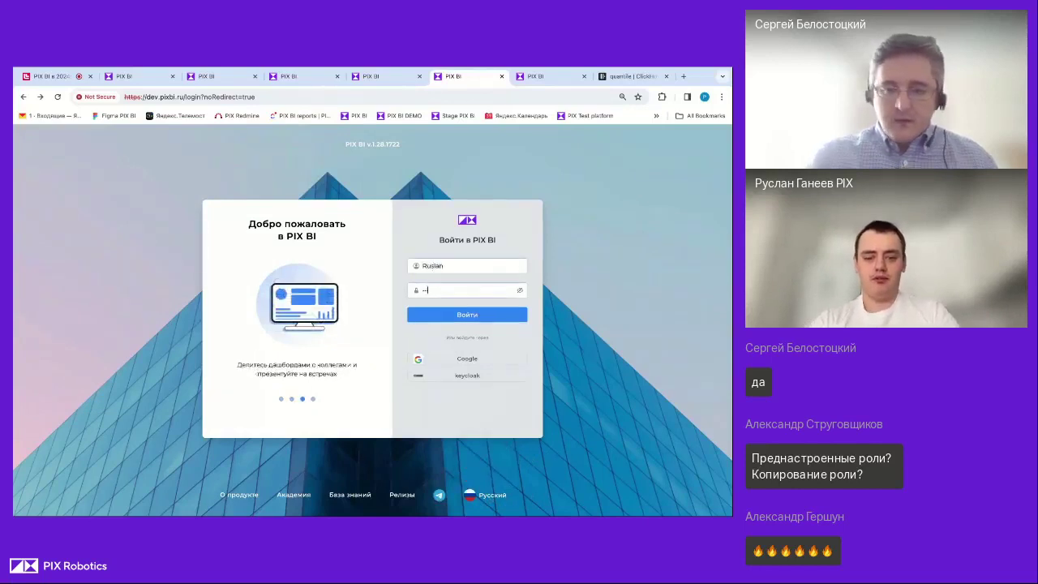
{"action": "type", "text": "••"}
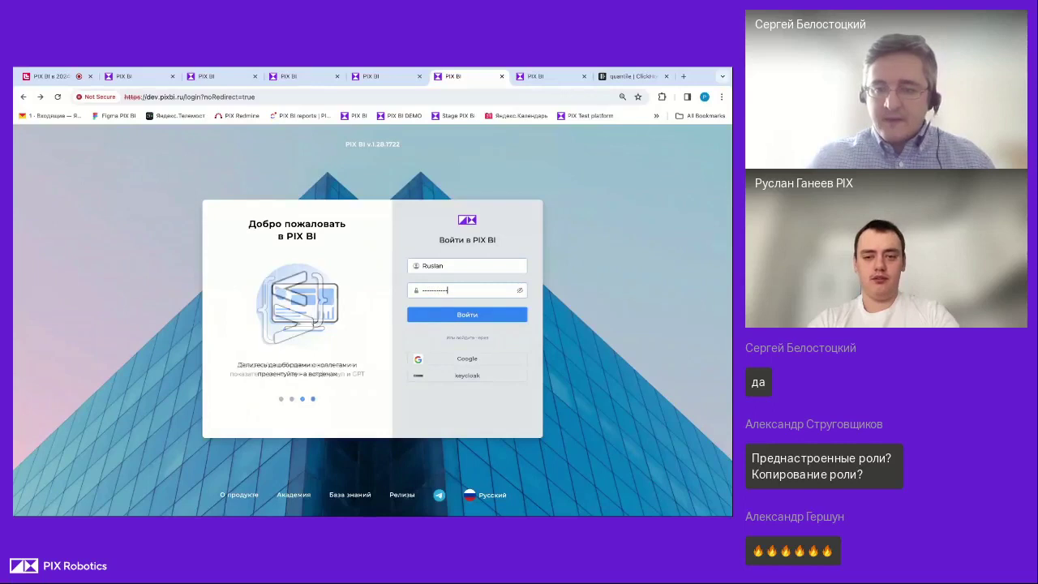
{"action": "key", "text": "Return"}
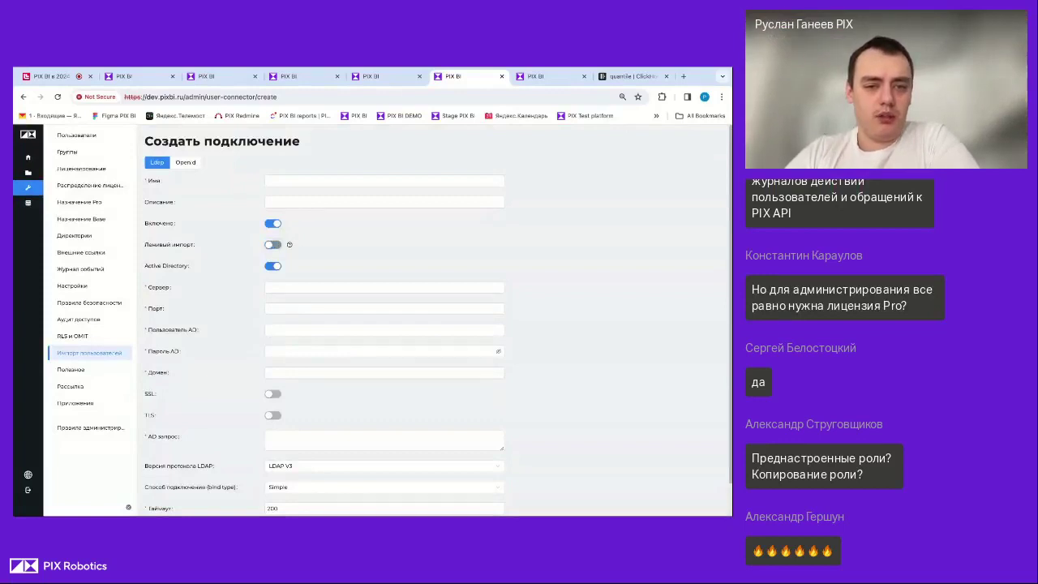
Enable "Ленивый импорт" for the new Ldap user import connection and check the option's hint
{"action": "left_click", "coordinate": [274, 245]}
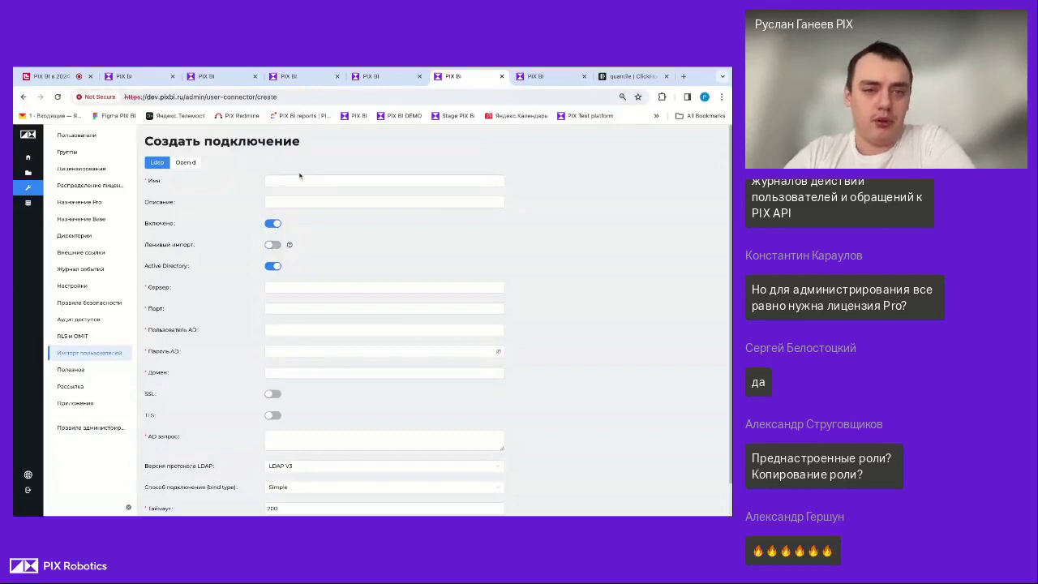
{"action": "scroll", "coordinate": [284, 457], "scroll_direction": "down", "scroll_amount": 1}
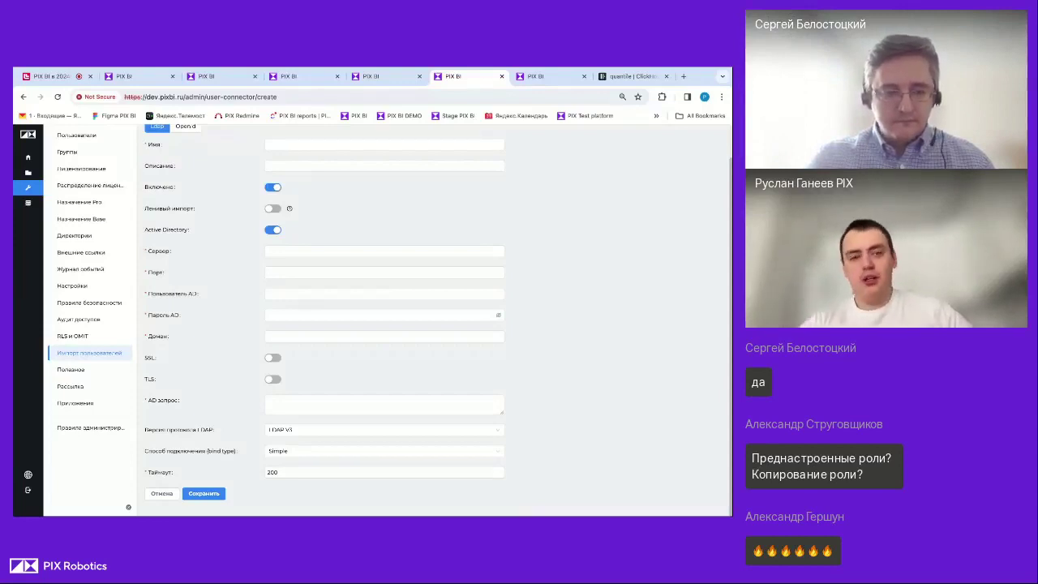
{"action": "left_click", "coordinate": [271, 210]}
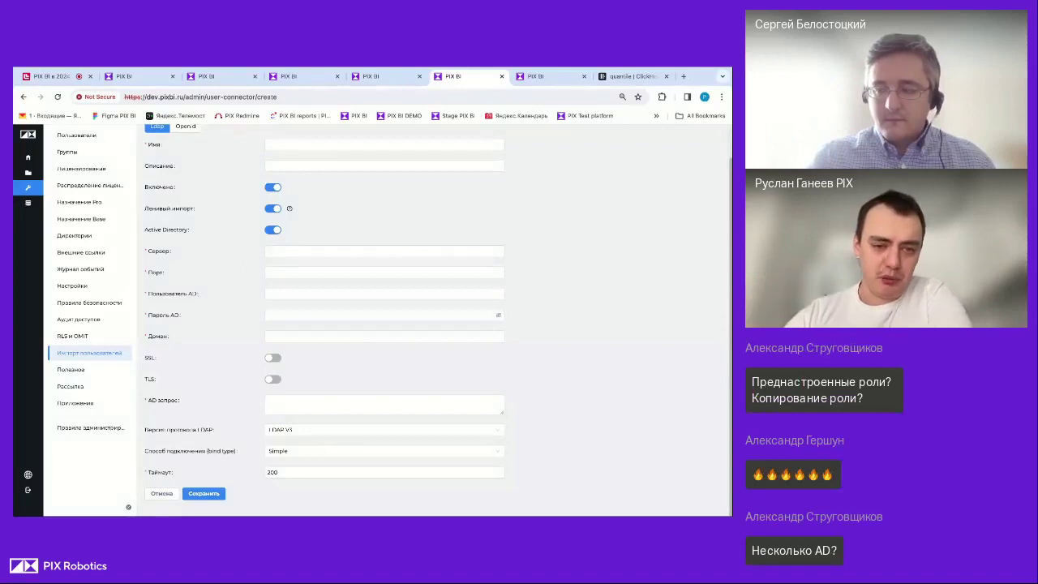
{"action": "scroll", "coordinate": [249, 266], "scroll_direction": "up", "scroll_amount": 1}
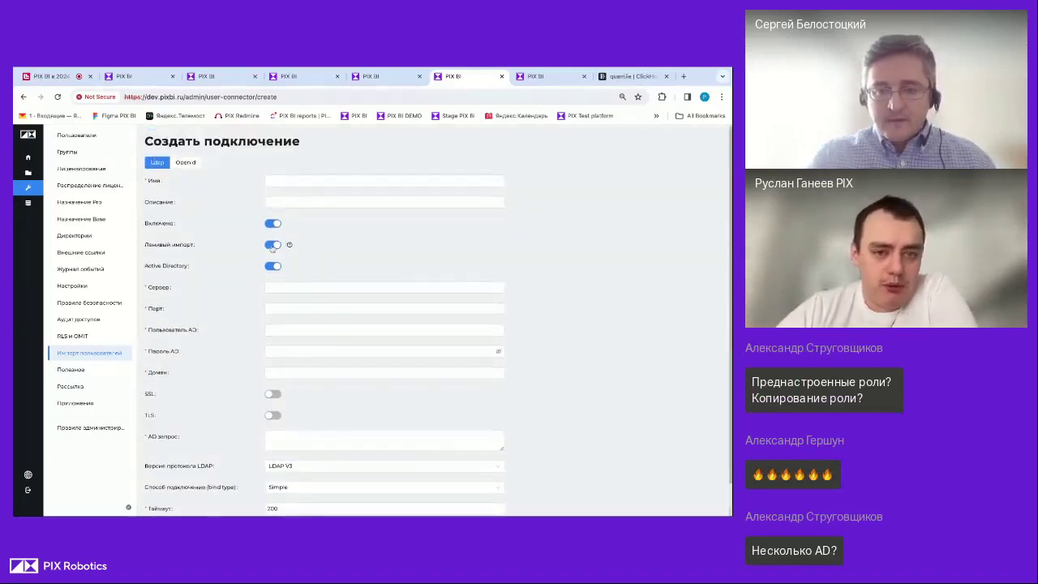
{"action": "mouse_move", "coordinate": [290, 245]}
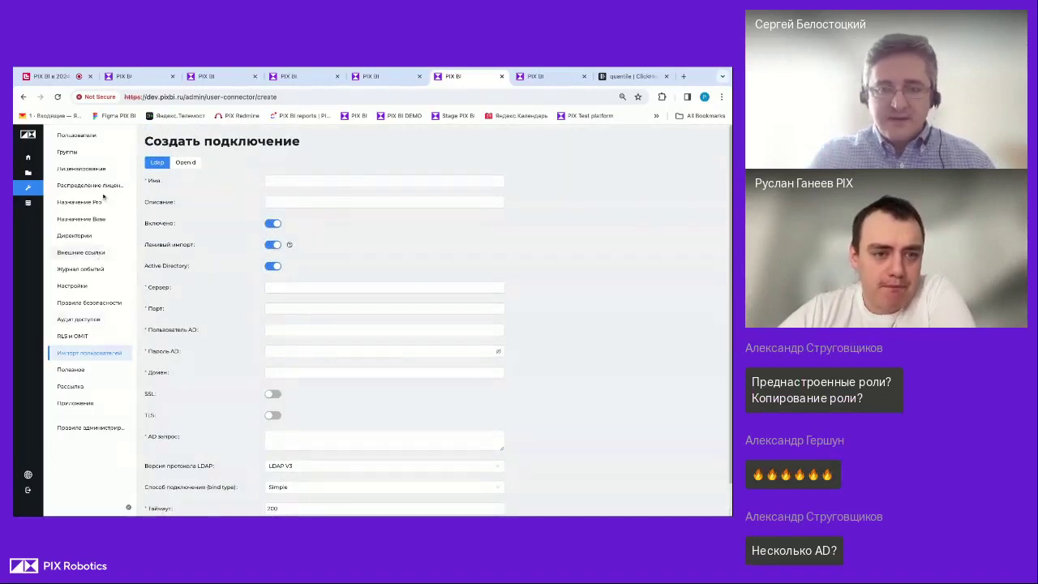
Open the security rules list and start a new rule with the resource type "Директория"
{"action": "left_click", "coordinate": [122, 300]}
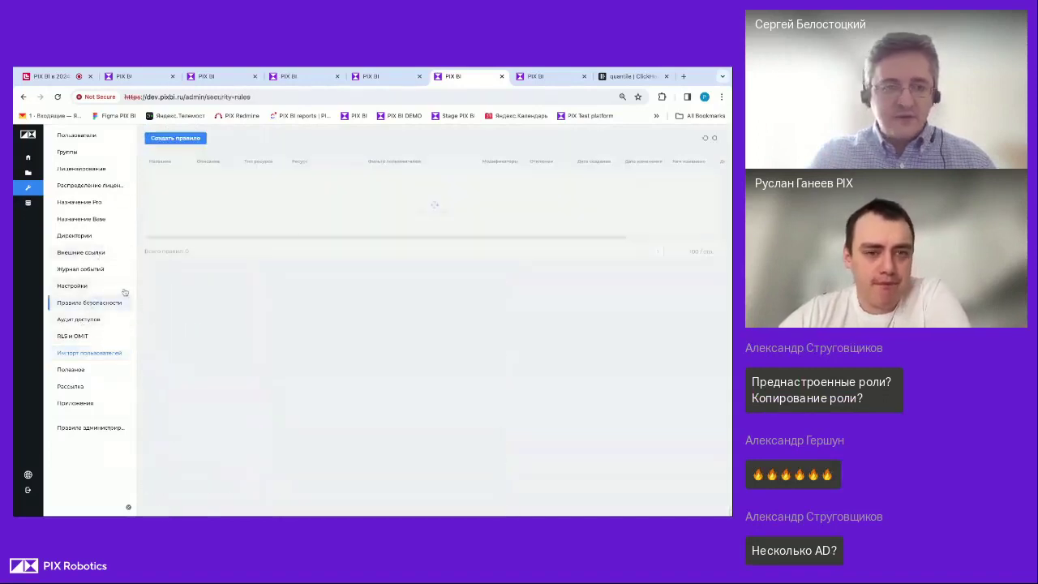
{"action": "scroll", "coordinate": [378, 266], "scroll_direction": "right", "scroll_amount": 3}
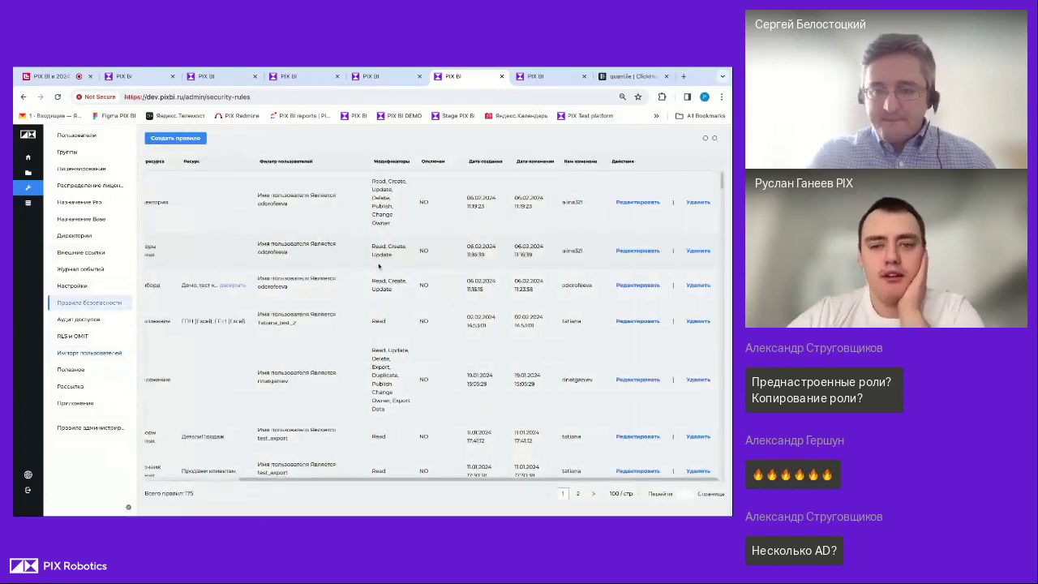
{"action": "scroll", "coordinate": [348, 269], "scroll_direction": "left", "scroll_amount": 3}
{"action": "left_click", "coordinate": [168, 141]}
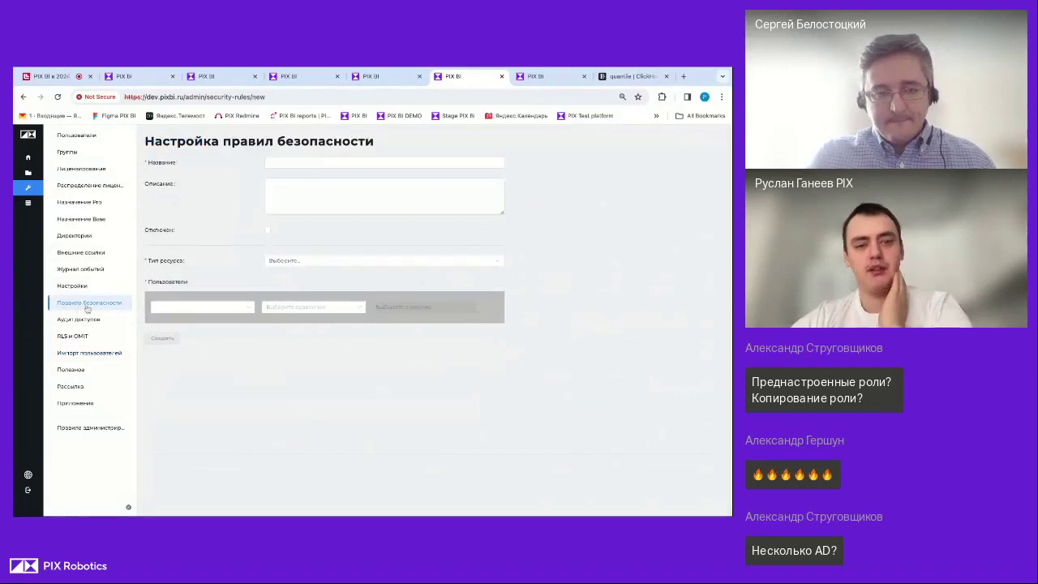
{"action": "left_click", "coordinate": [300, 264]}
{"action": "left_click", "coordinate": [300, 277]}
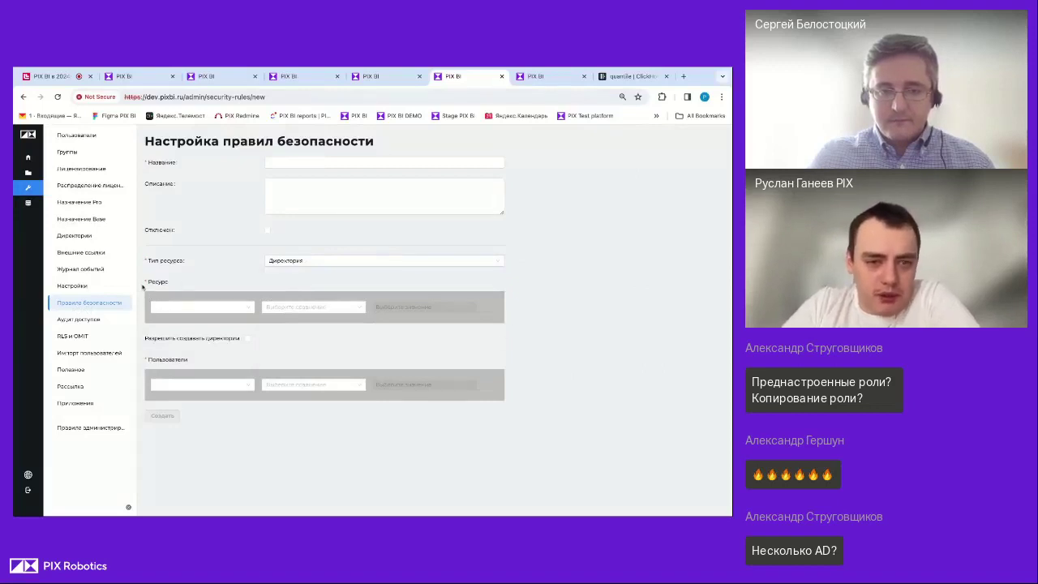
Set the rule's resource filter to "Название" with the comparison "Не является пустым"
{"action": "left_click", "coordinate": [164, 305]}
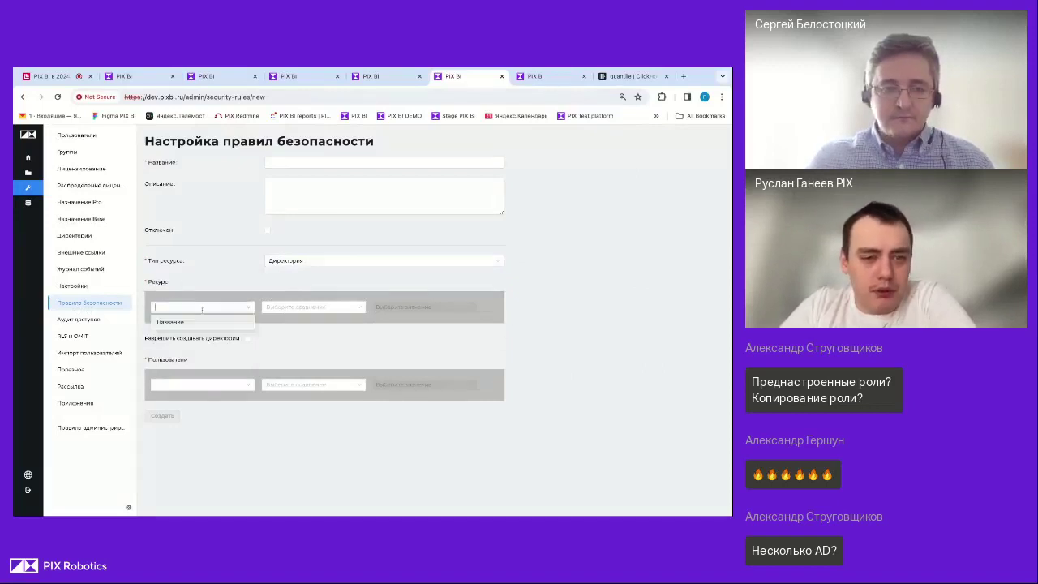
{"action": "left_click", "coordinate": [185, 323]}
{"action": "left_click", "coordinate": [313, 308]}
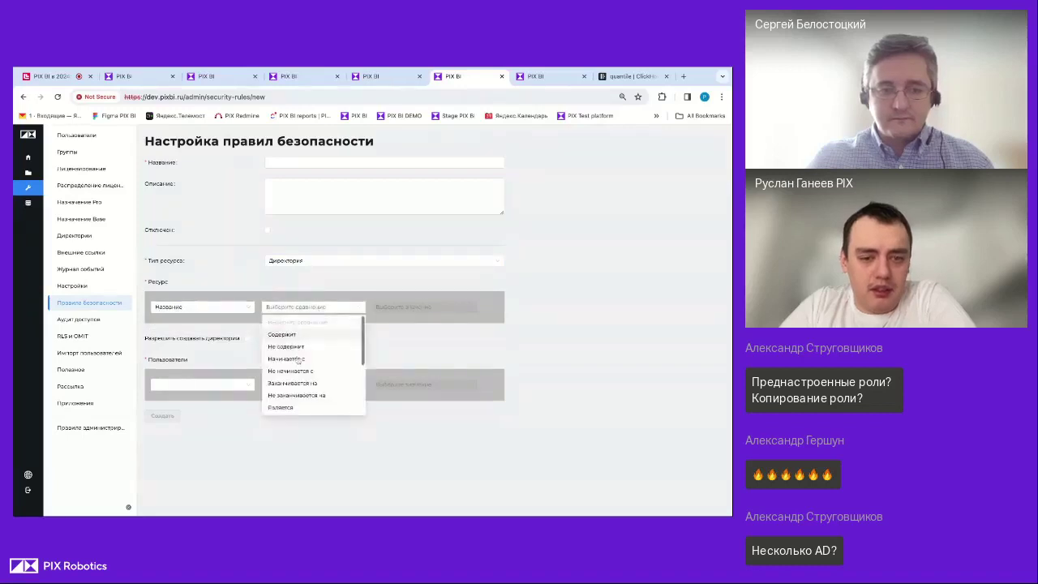
{"action": "left_click", "coordinate": [290, 408]}
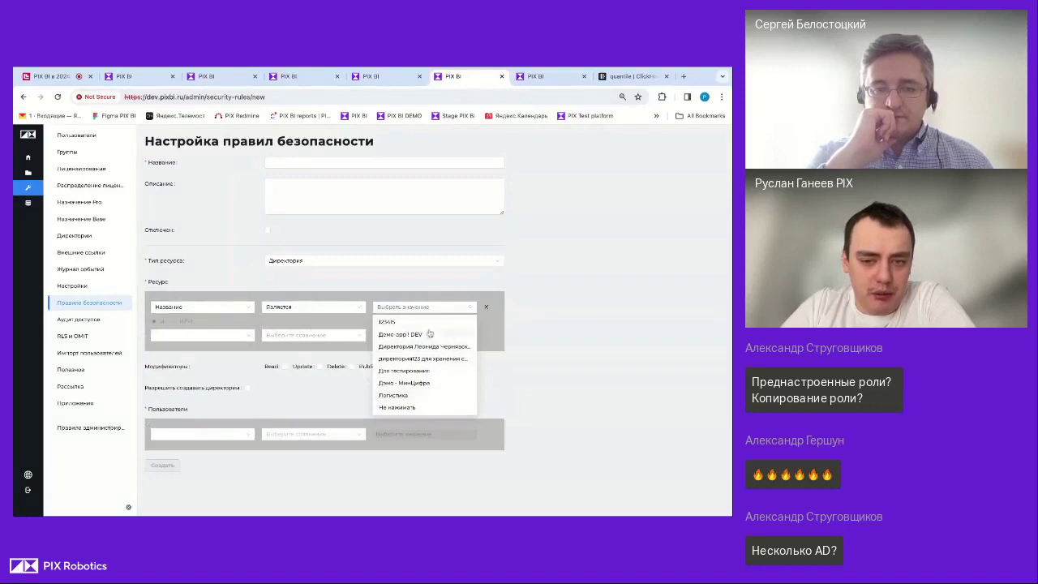
{"action": "left_click", "coordinate": [529, 357]}
{"action": "left_click", "coordinate": [329, 312]}
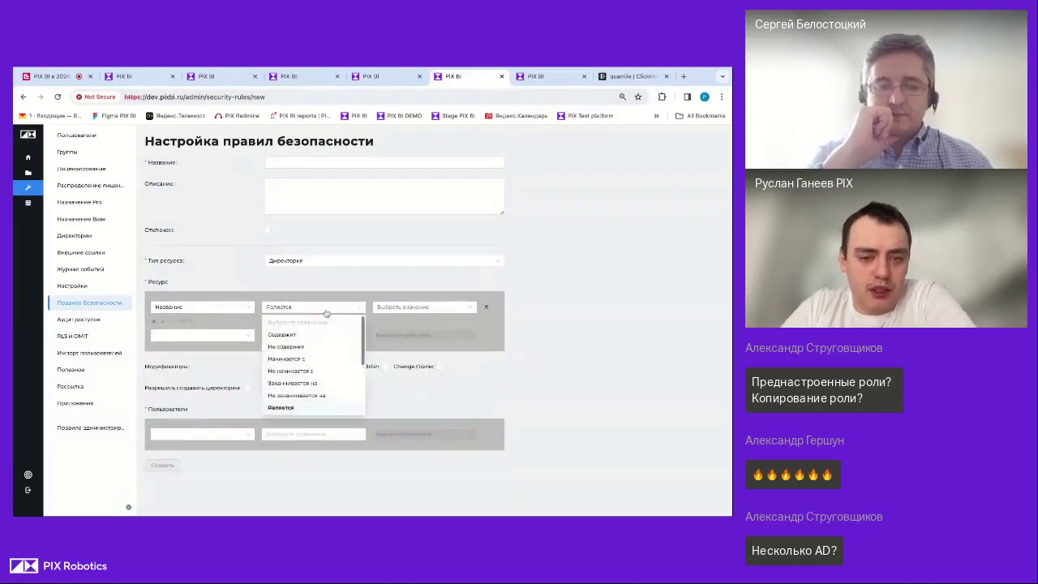
{"action": "scroll", "coordinate": [283, 400], "scroll_direction": "down", "scroll_amount": 1}
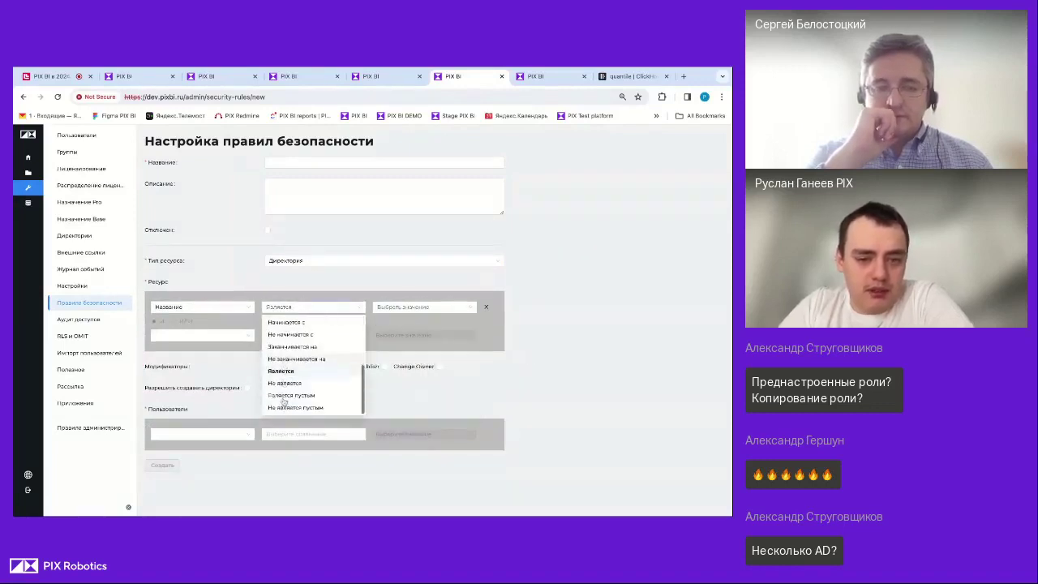
{"action": "scroll", "coordinate": [284, 401], "scroll_direction": "up", "scroll_amount": 2}
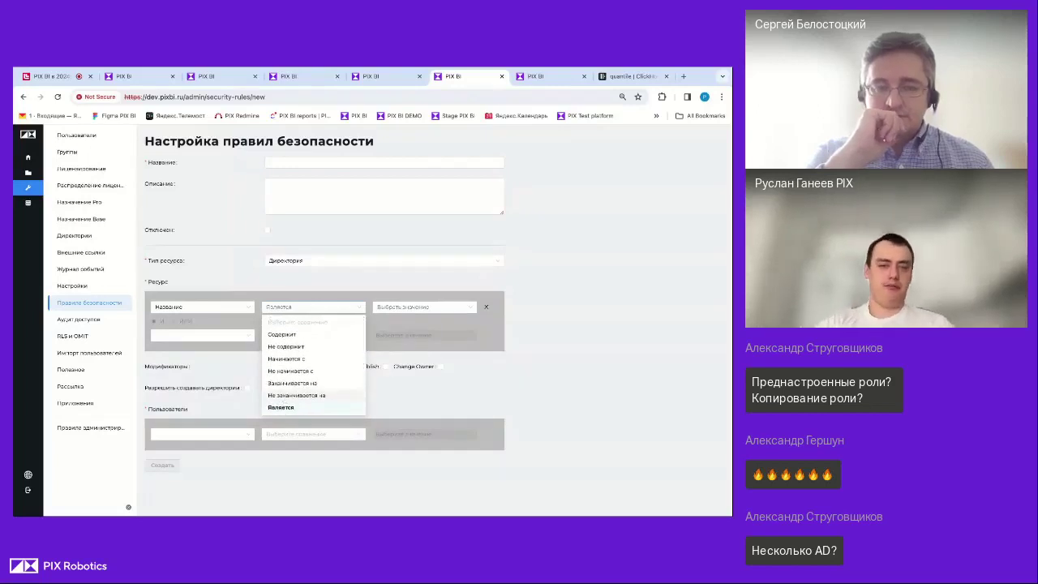
{"action": "scroll", "coordinate": [352, 344], "scroll_direction": "down", "scroll_amount": 1}
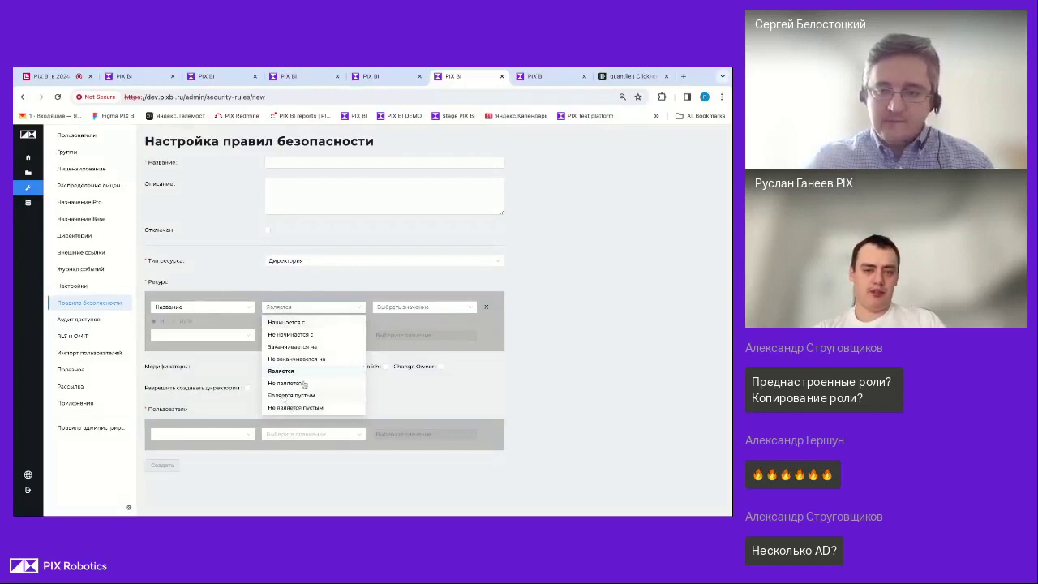
{"action": "left_click", "coordinate": [292, 407]}
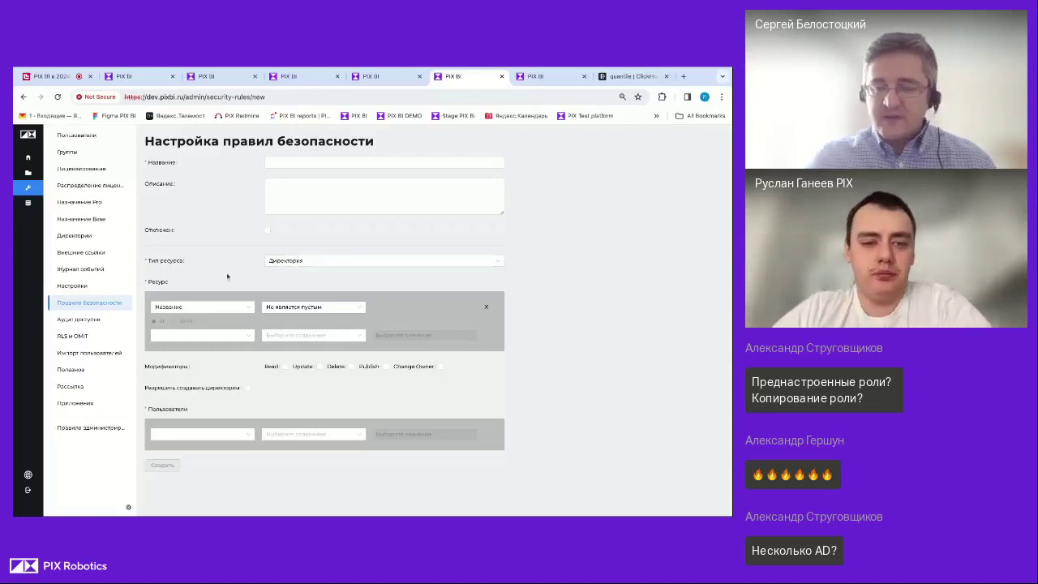
Switch to the Students Ldap connection and examine its attribute mapping for display name, email and account name
{"action": "left_click", "coordinate": [548, 76]}
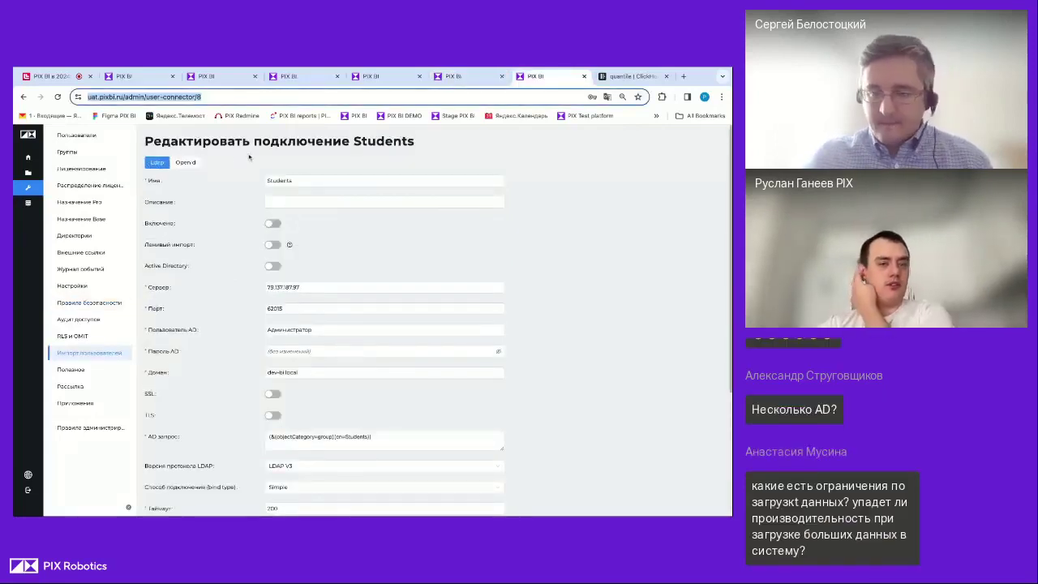
{"action": "scroll", "coordinate": [272, 202], "scroll_direction": "down", "scroll_amount": 5}
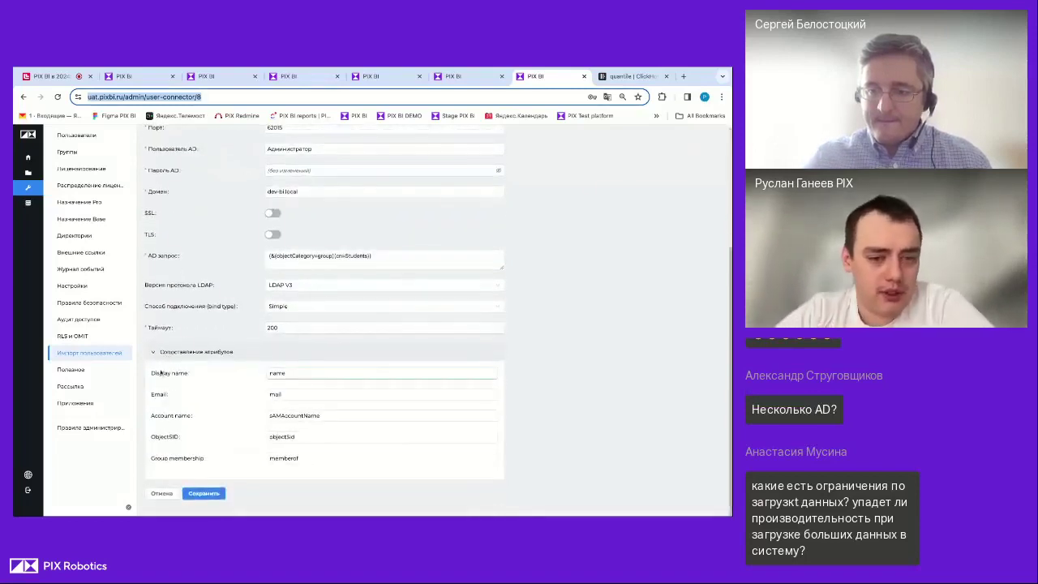
{"action": "key", "text": "Tab"}
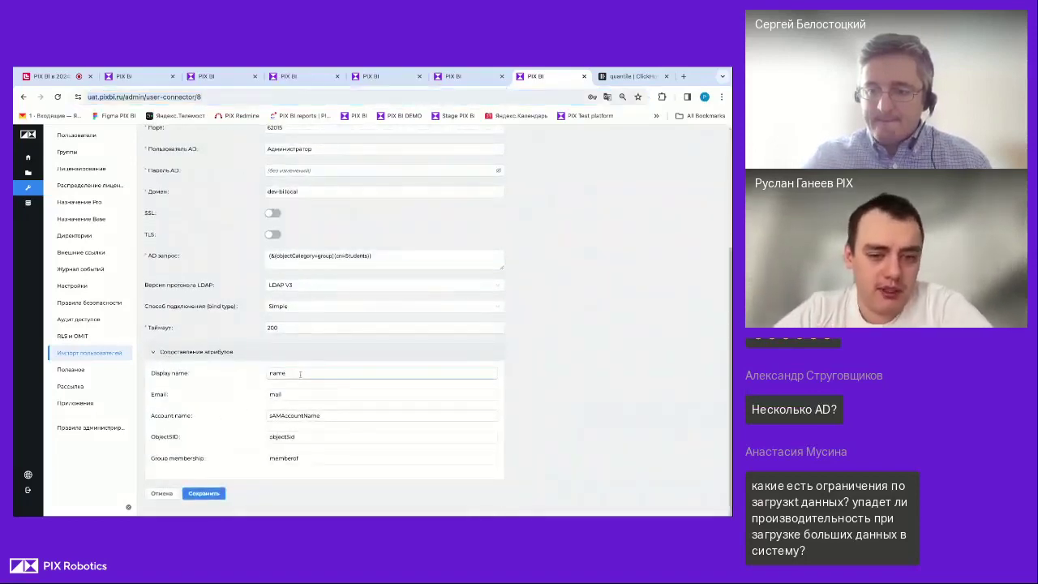
{"action": "key", "text": "Tab"}
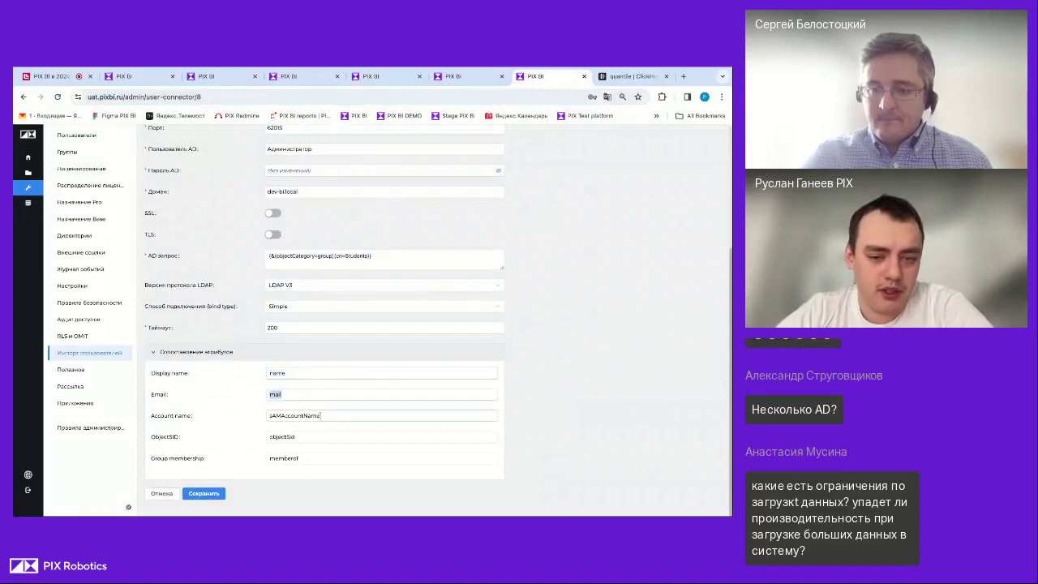
{"action": "key", "text": "Tab"}
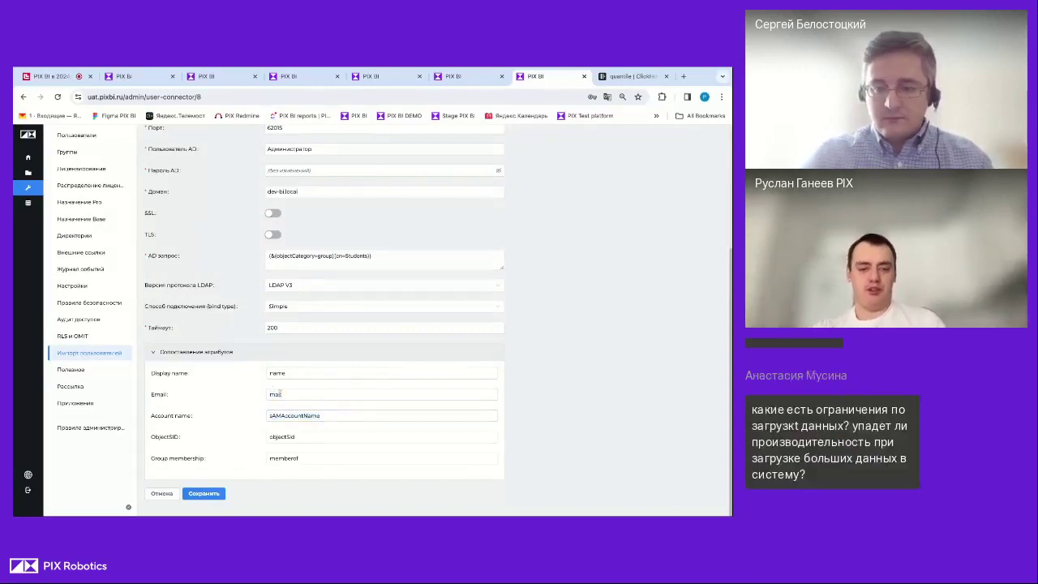
Set the Students connection's Email attribute mapping to "user_mail" and return to the webinar page
{"action": "left_click", "coordinate": [306, 397]}
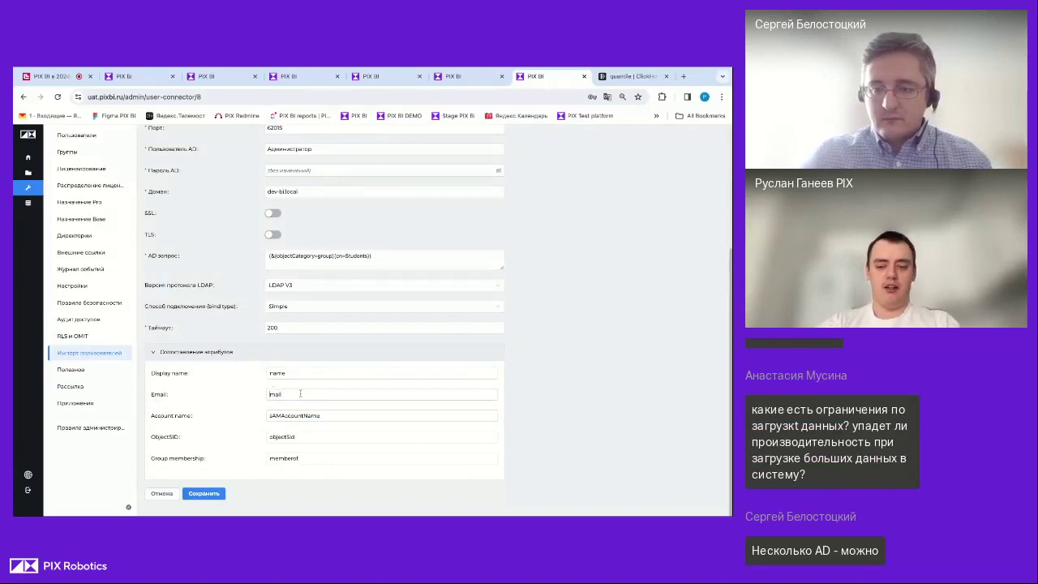
{"action": "type", "text": "user."}
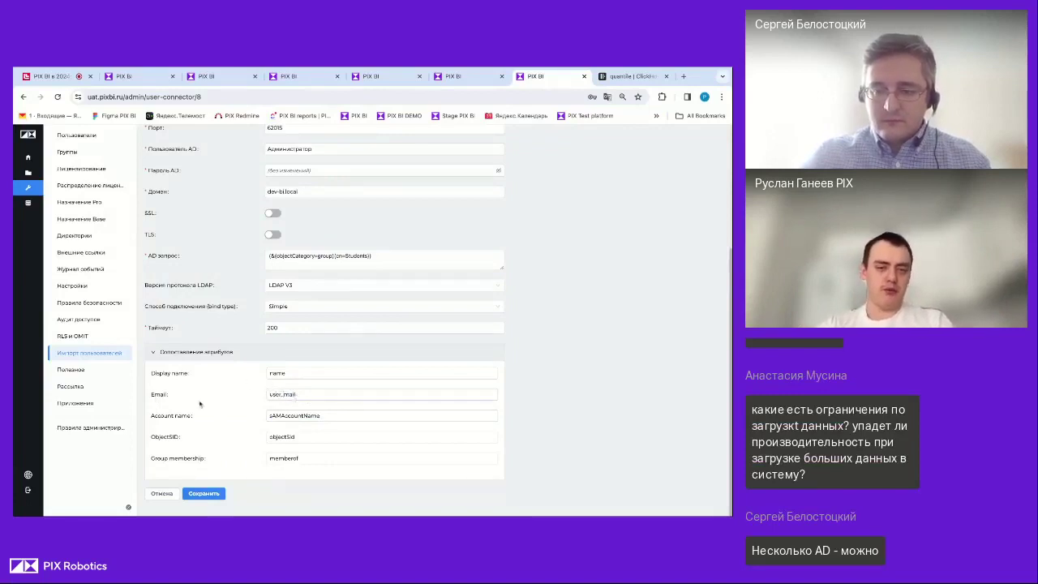
{"action": "key", "text": "ctrl+a"}
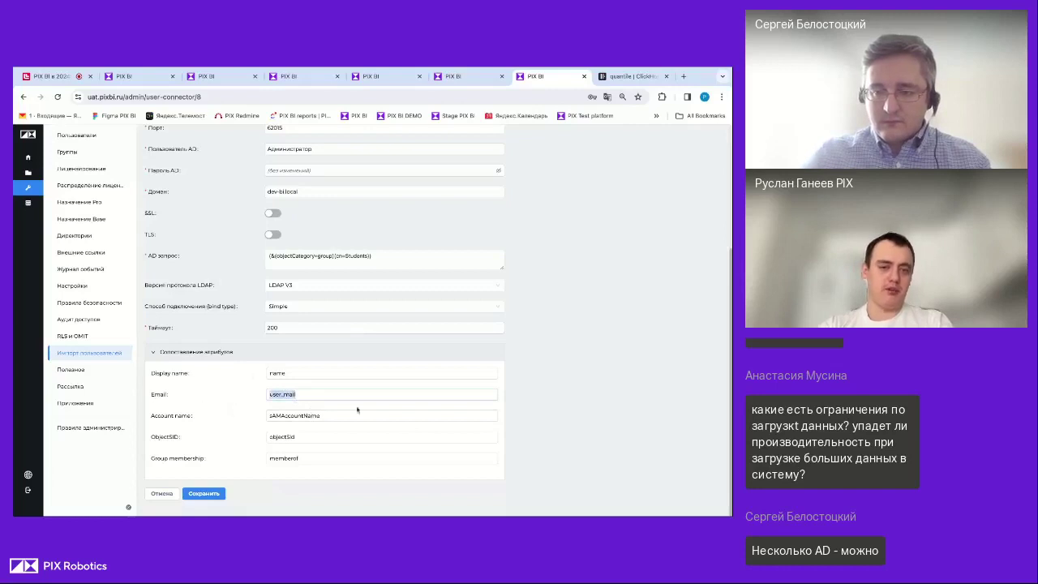
{"action": "left_click", "coordinate": [569, 370]}
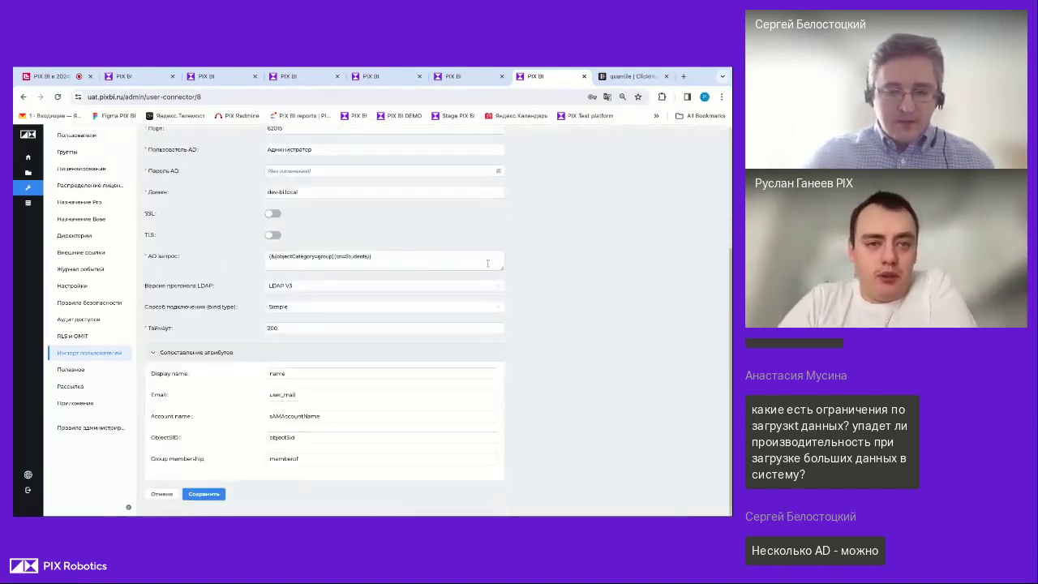
{"action": "left_click", "coordinate": [50, 76]}
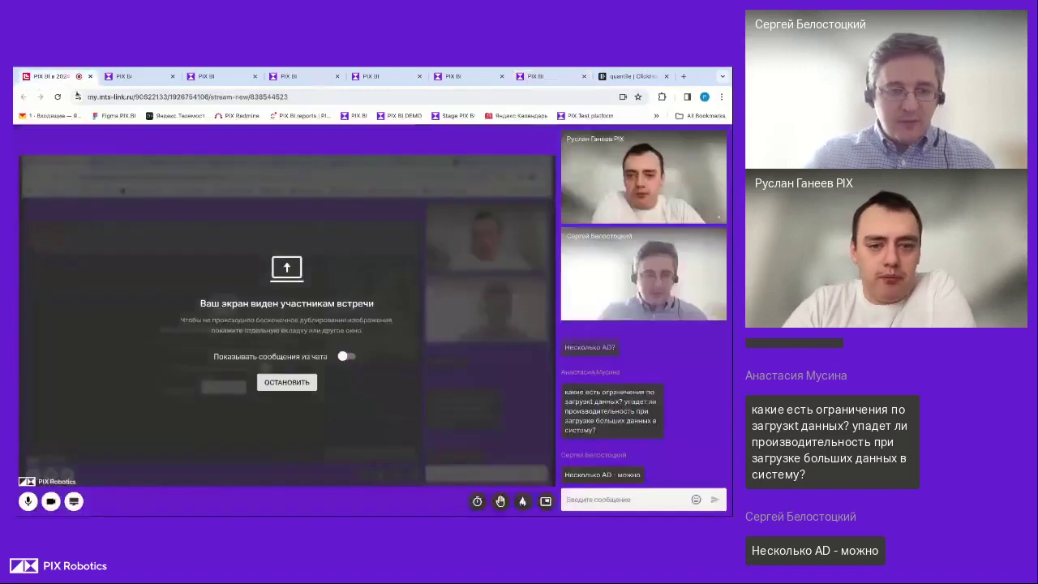
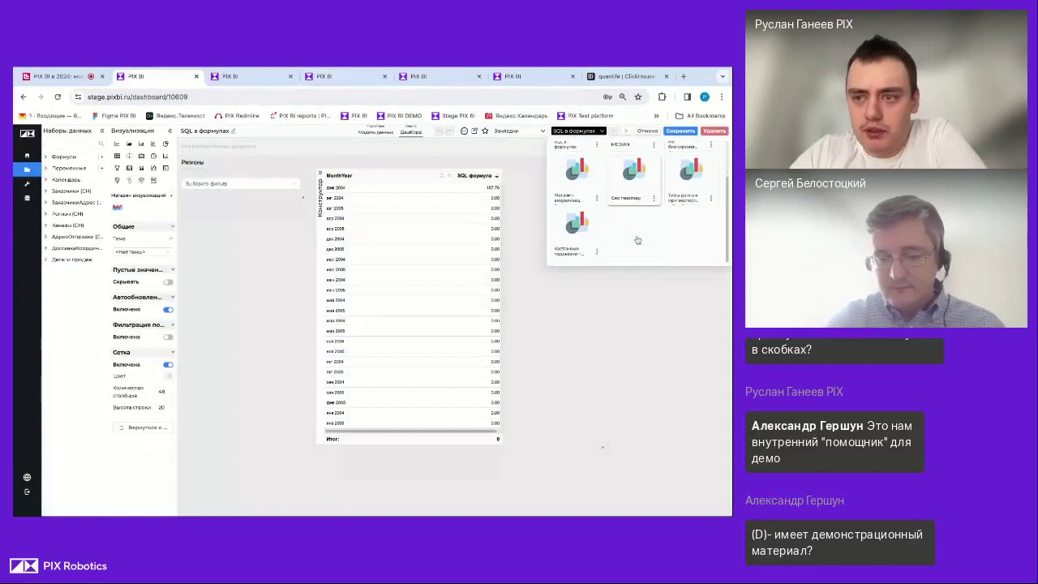
Open the dashboard "Кастомные подсказки + мини диаграммы" from the list of dashboards
{"action": "scroll", "coordinate": [638, 202], "scroll_direction": "down", "scroll_amount": 1}
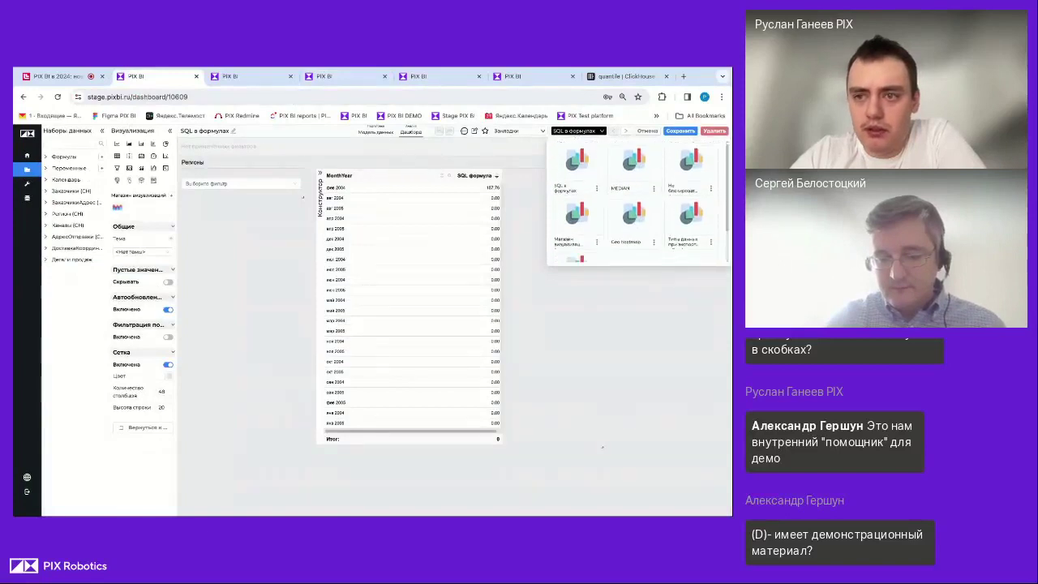
{"action": "left_click", "coordinate": [587, 221]}
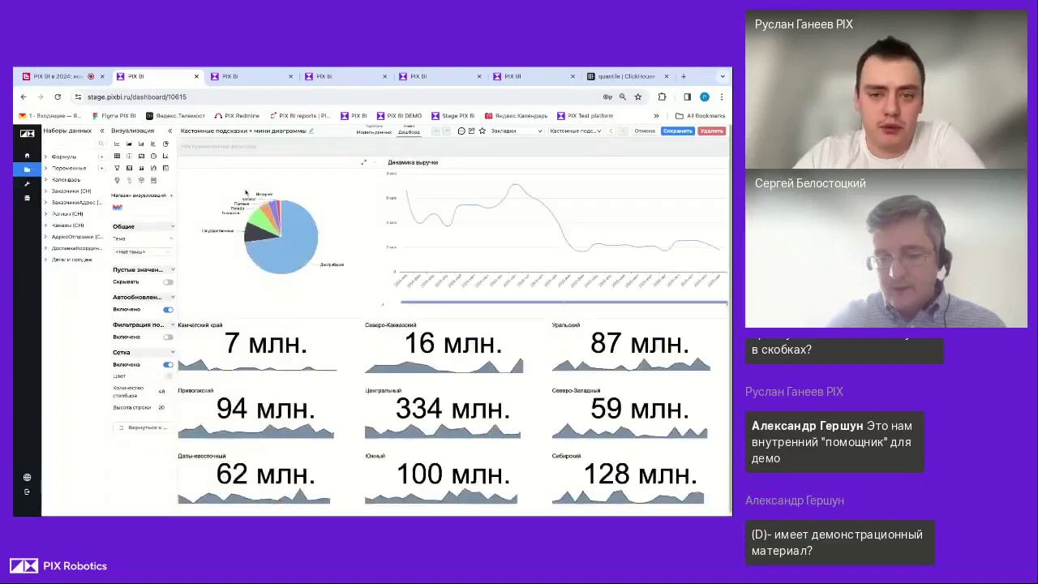
Try converting the pie chart to a custom code visualization with the data mode "Все категории", and discard the dashboard edits
{"action": "left_click", "coordinate": [195, 179]}
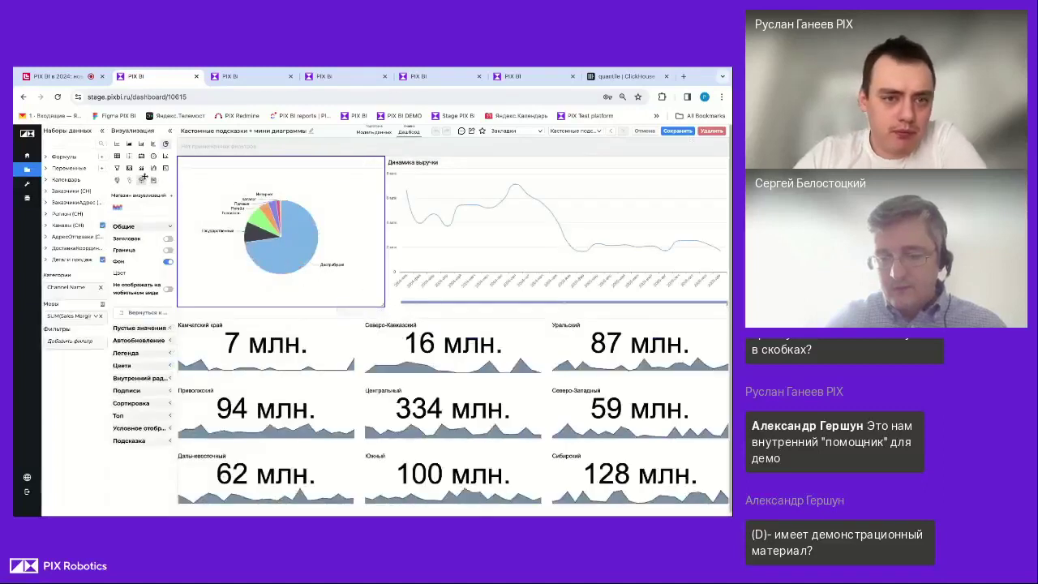
{"action": "left_click", "coordinate": [165, 169]}
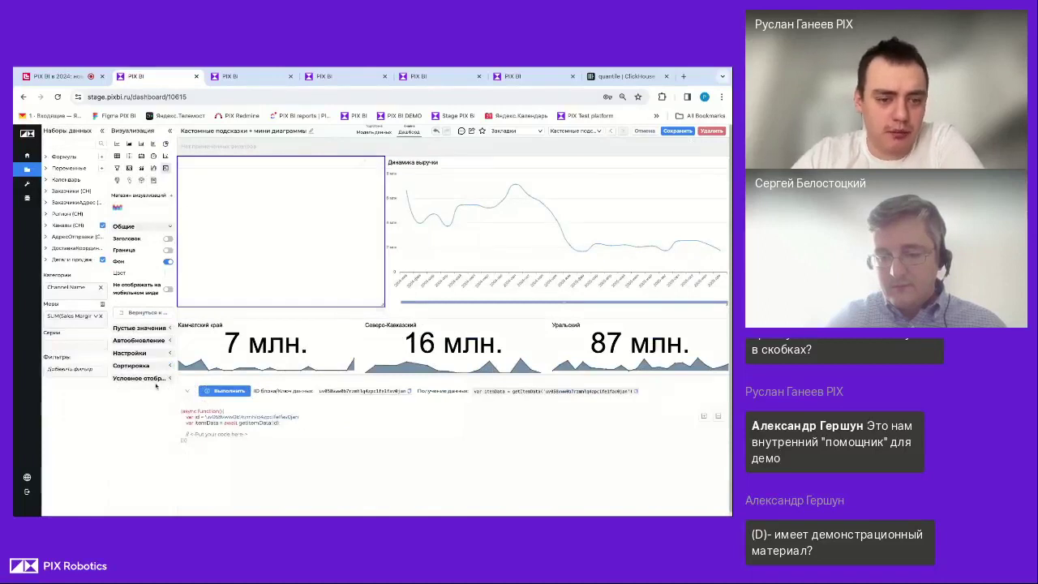
{"action": "left_click", "coordinate": [143, 352]}
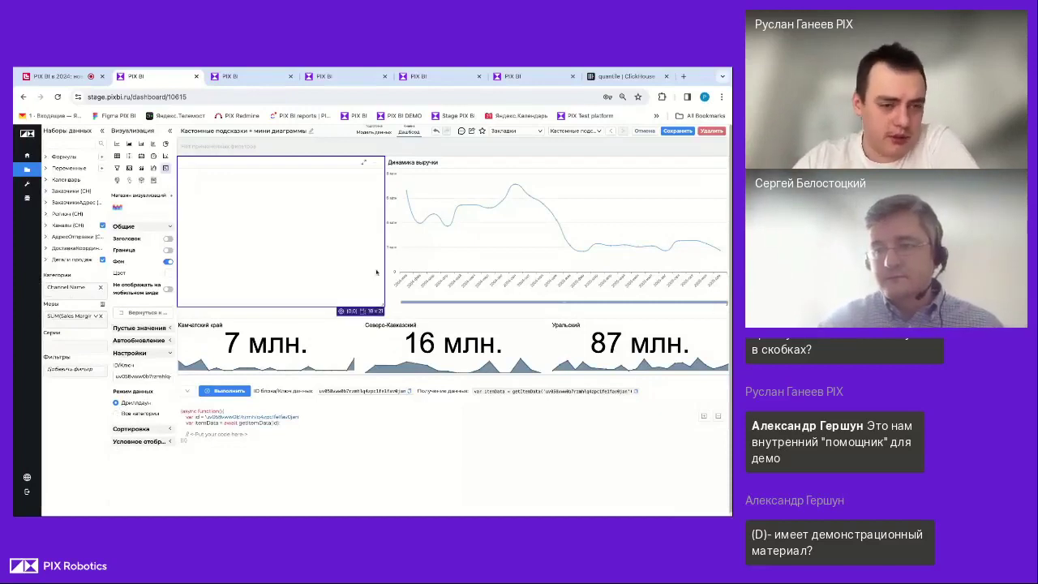
{"action": "left_click", "coordinate": [118, 416]}
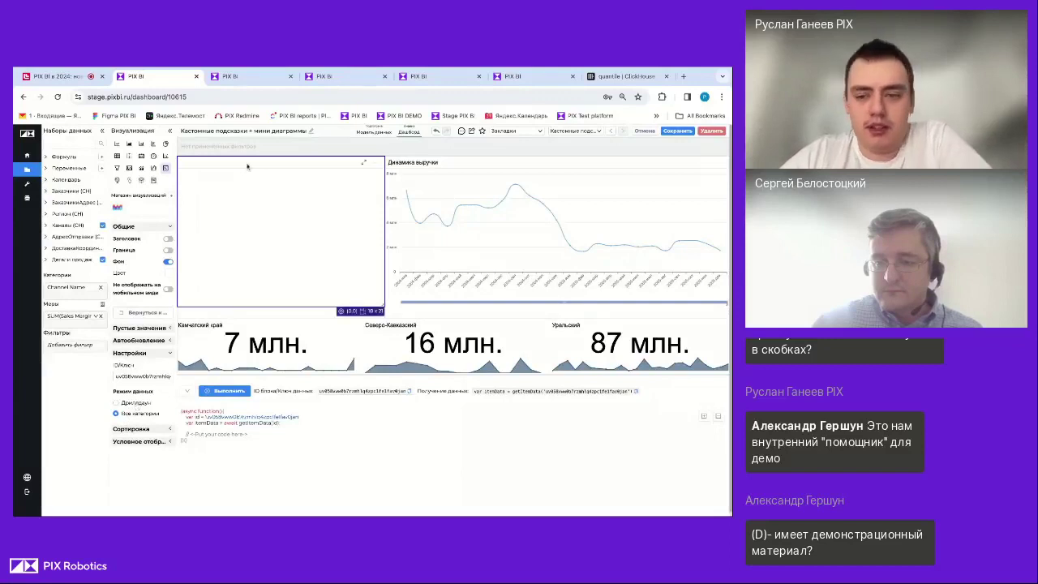
{"action": "left_click", "coordinate": [188, 391]}
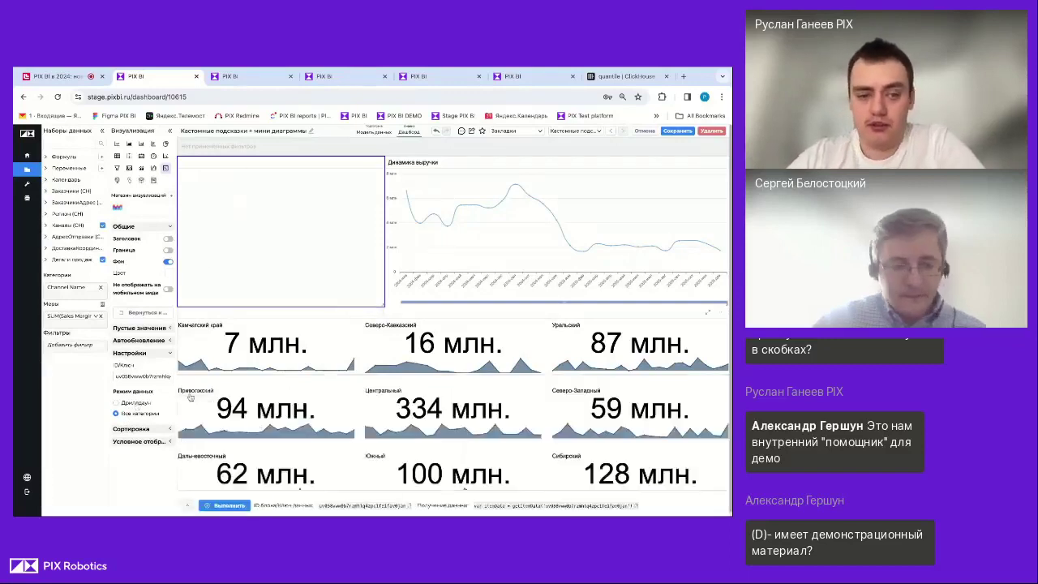
{"action": "left_click", "coordinate": [646, 131]}
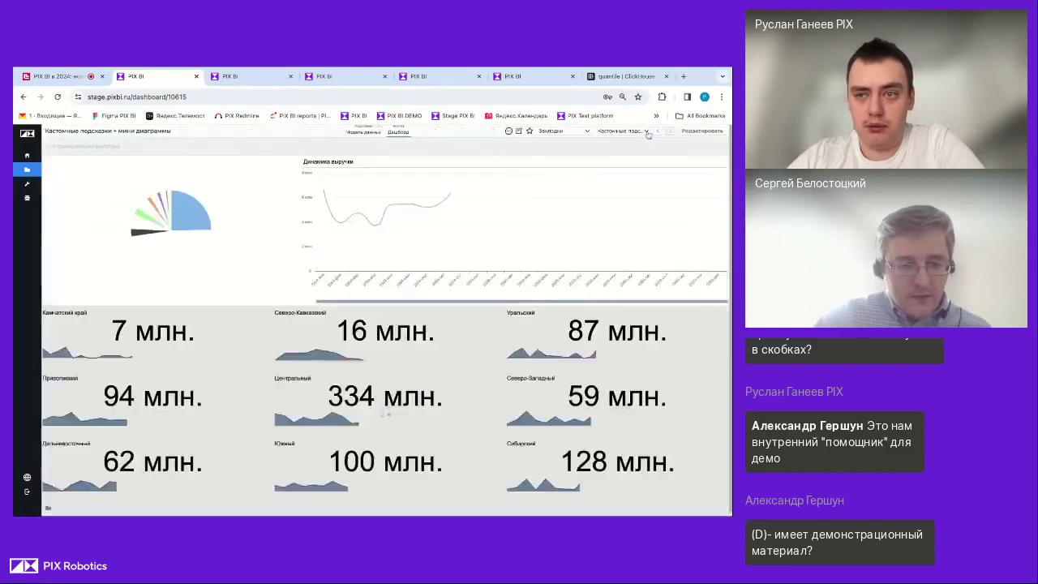
Switch to the dev.pixbi.ru dashboard, go to "Фильтры по умолчанию" and start editing it
{"action": "left_click", "coordinate": [646, 131]}
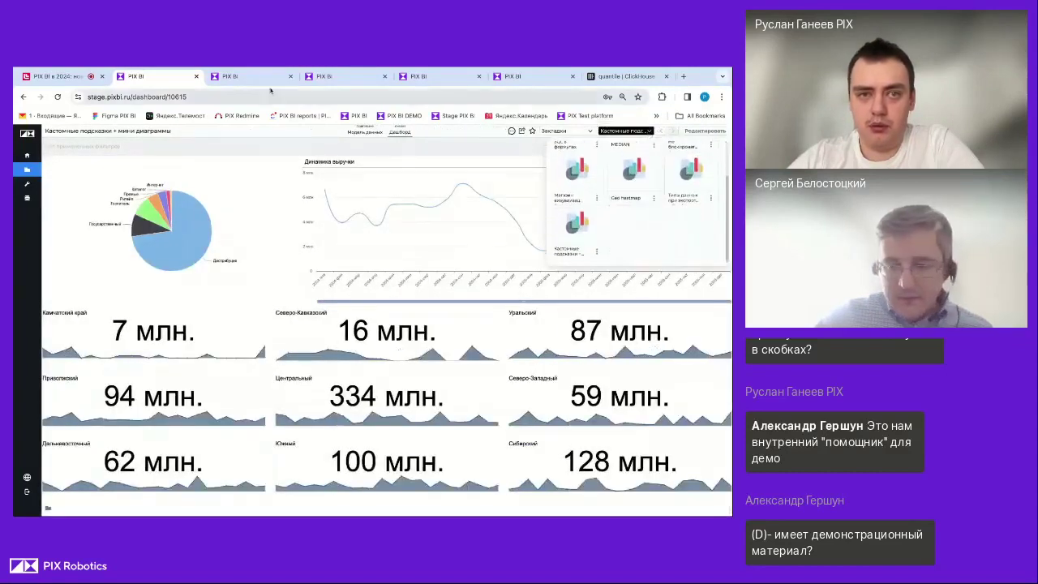
{"action": "left_click", "coordinate": [259, 77]}
{"action": "left_click", "coordinate": [324, 77]}
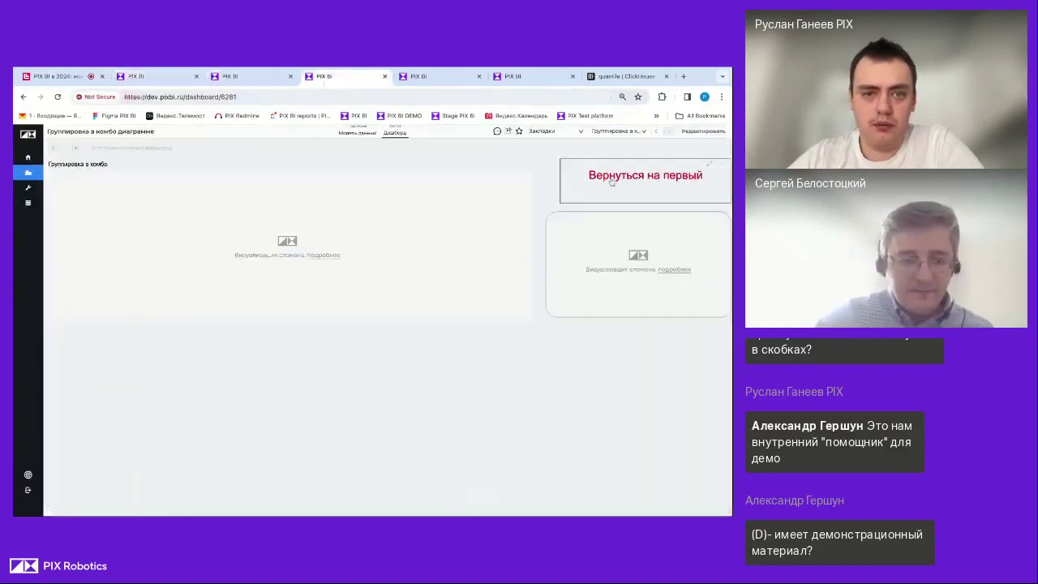
{"action": "left_click", "coordinate": [657, 133]}
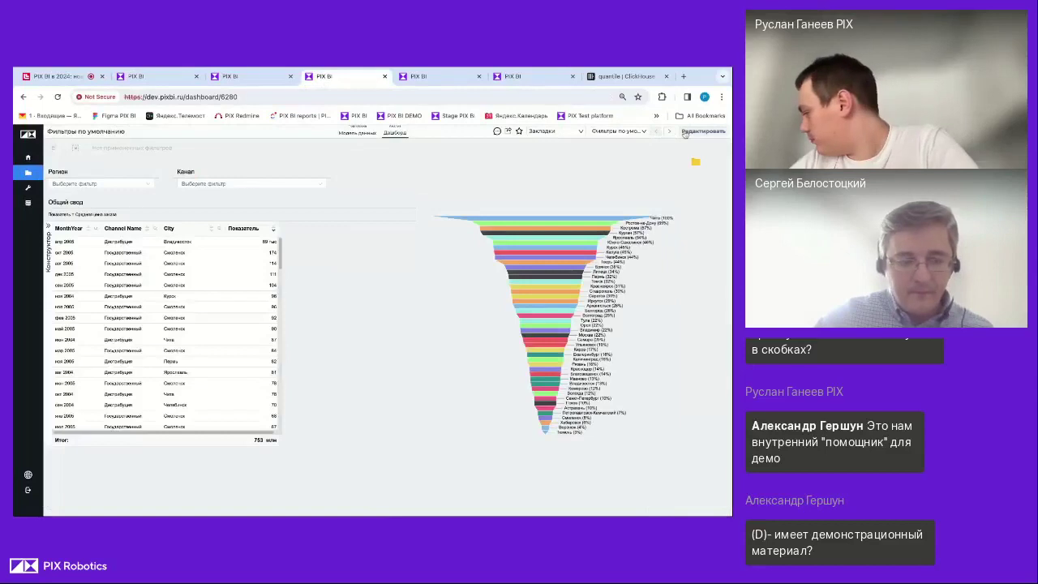
{"action": "left_click", "coordinate": [702, 131]}
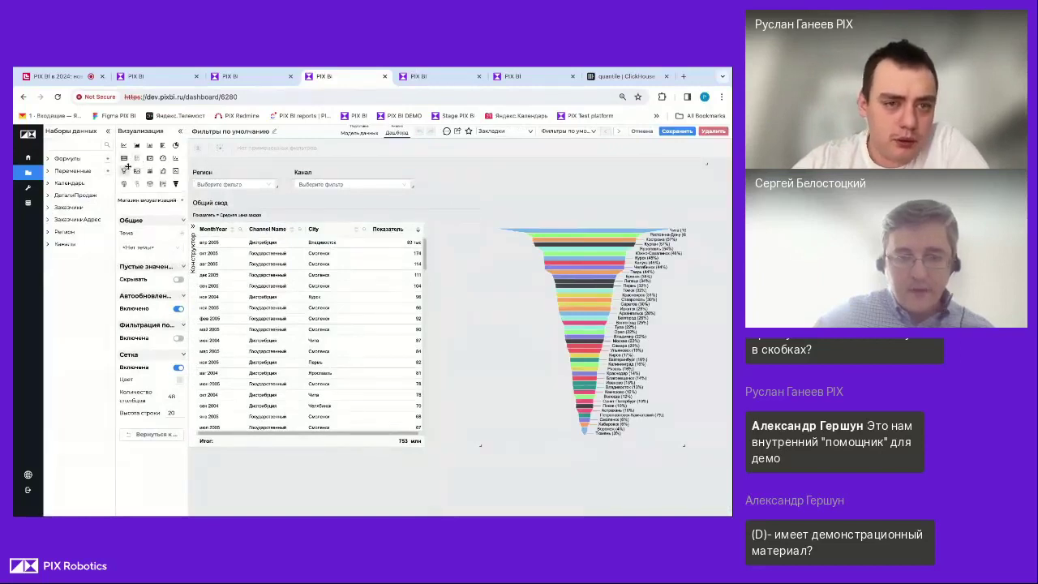
Add a single-value card visualization below the table and enable its "Граница" and "Фон" options
{"action": "left_click_drag", "start_coordinate": [149, 158], "coordinate": [307, 471]}
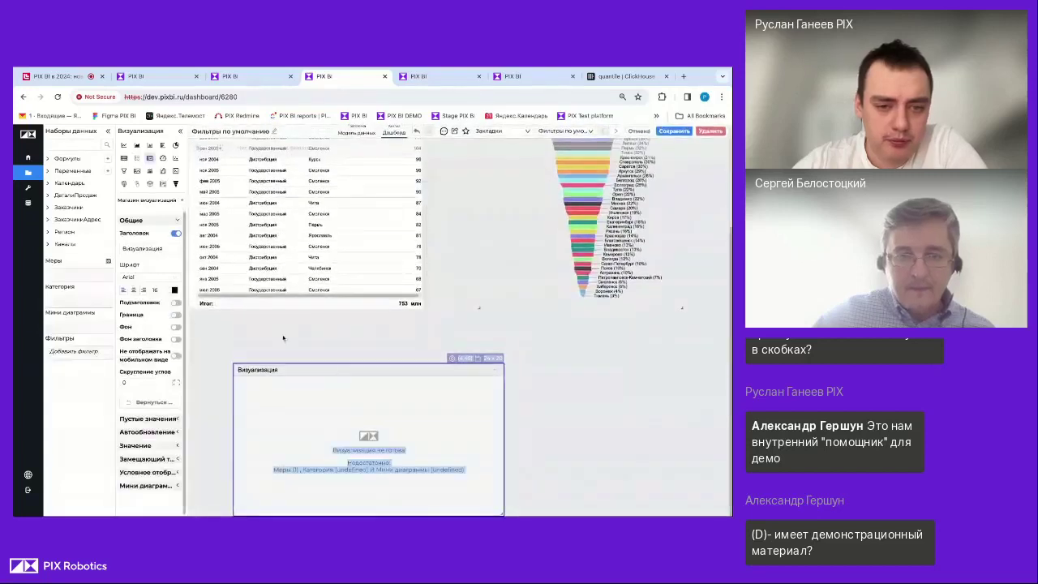
{"action": "left_click", "coordinate": [176, 314]}
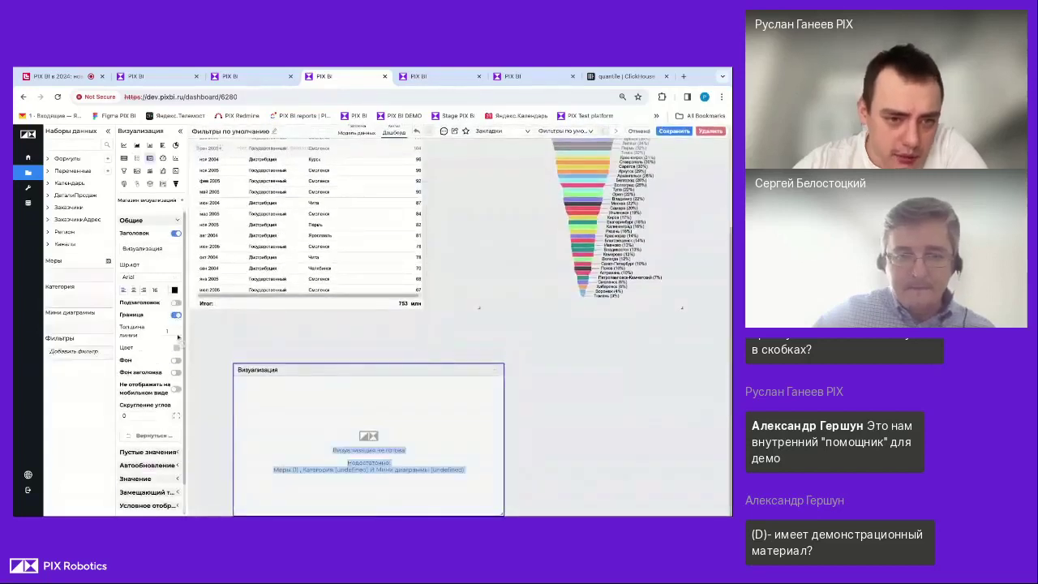
{"action": "left_click", "coordinate": [310, 391]}
{"action": "left_click", "coordinate": [311, 376]}
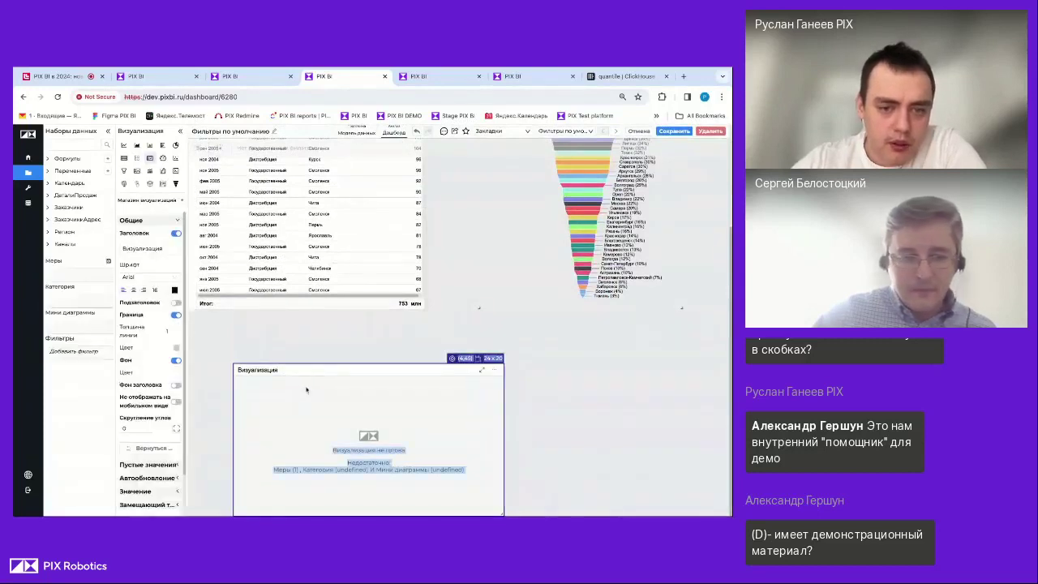
Assign the Sales Revenue field from "ДеталиПродаж" as the new card's measure
{"action": "left_click", "coordinate": [151, 159]}
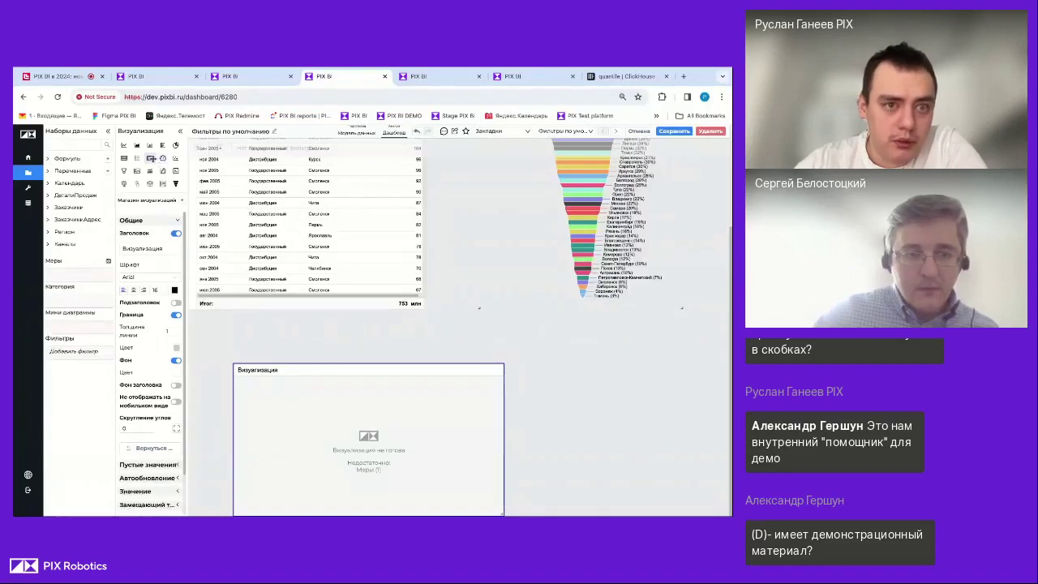
{"action": "left_click", "coordinate": [76, 196]}
{"action": "scroll", "coordinate": [78, 219], "scroll_direction": "down", "scroll_amount": 3}
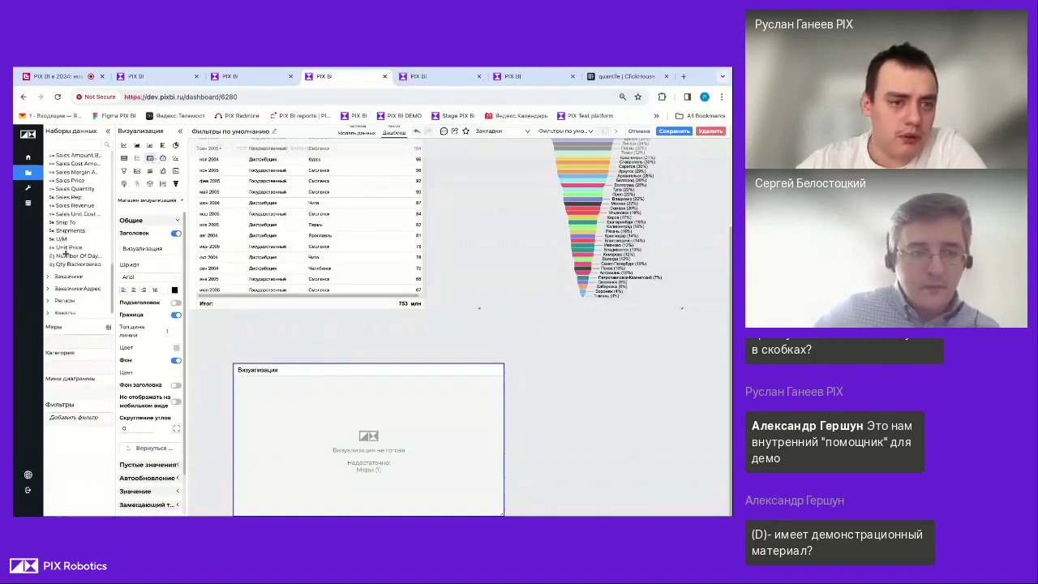
{"action": "left_click", "coordinate": [73, 206]}
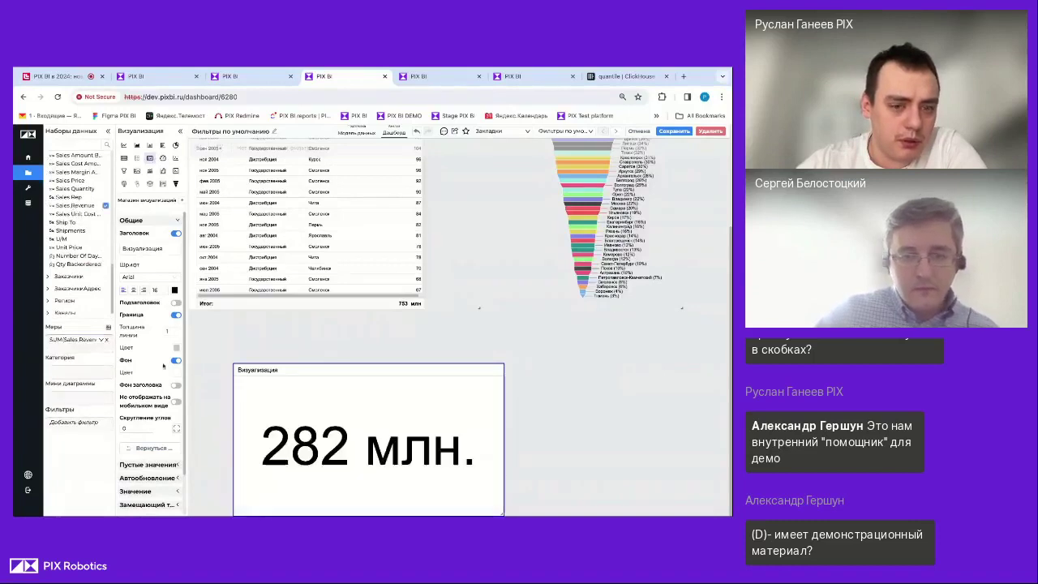
Set the card's corner rounding "Скругление углов" to 10 for all corners
{"action": "double_click", "coordinate": [349, 376]}
{"action": "left_click", "coordinate": [315, 372]}
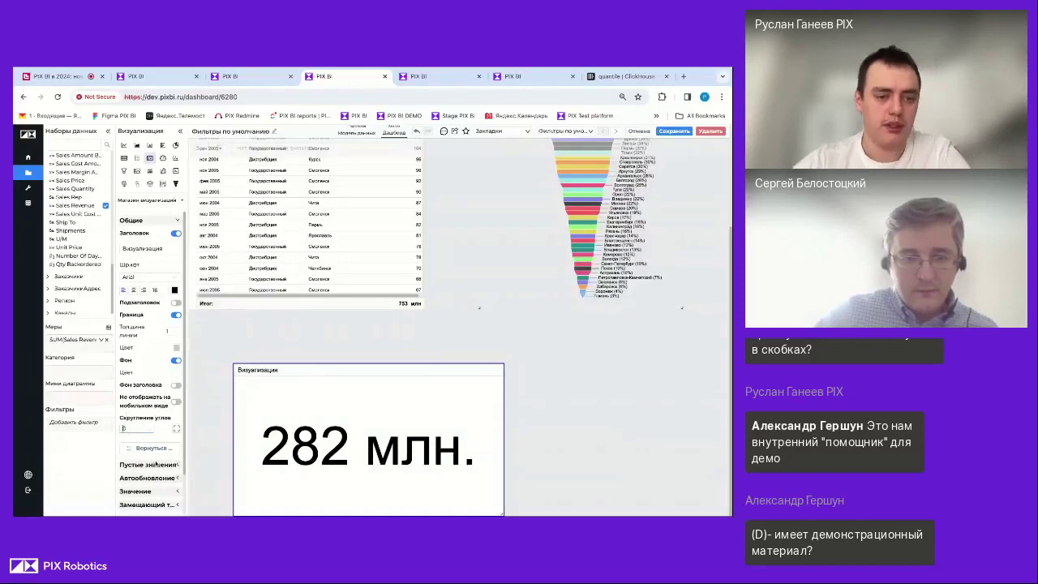
{"action": "type", "text": "10"}
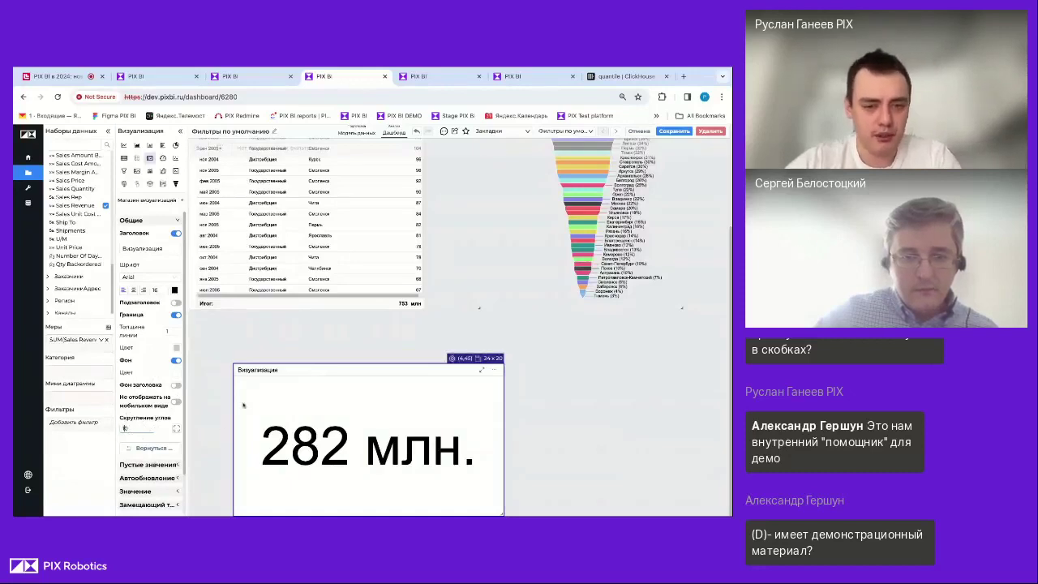
Override the card's rounding per corner, setting both upper corners to 0 after trying 5 for the upper-left one
{"action": "left_click", "coordinate": [176, 428]}
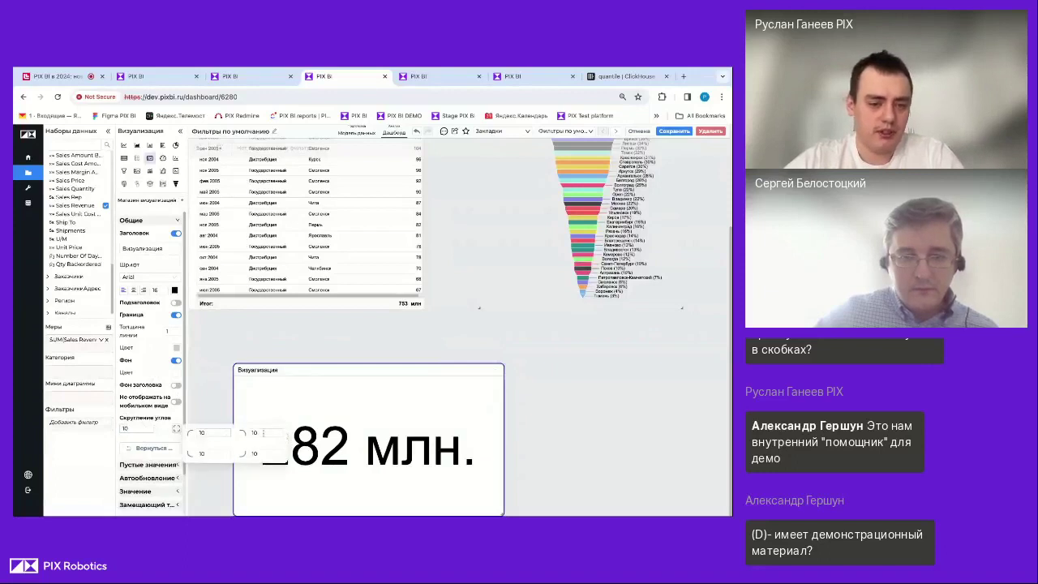
{"action": "left_click", "coordinate": [215, 434]}
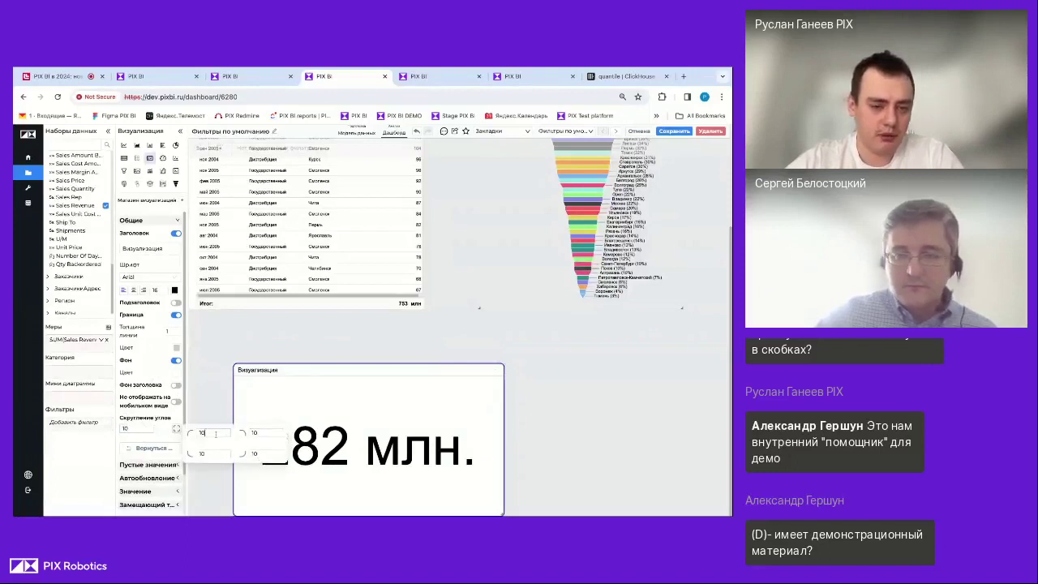
{"action": "key", "text": "BackSpace"}
{"action": "key", "text": "BackSpace"}
{"action": "type", "text": "5"}
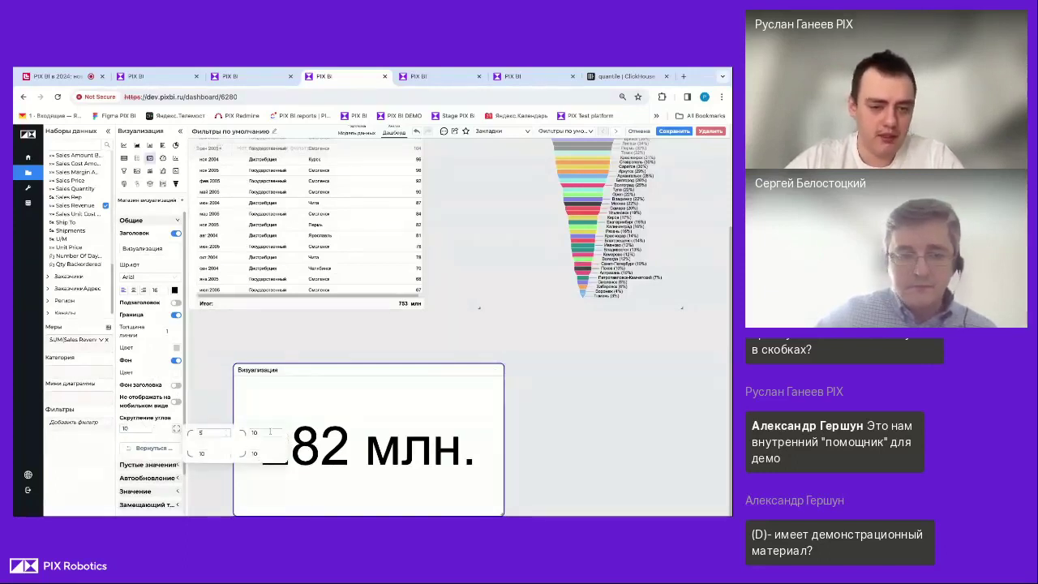
{"action": "left_click", "coordinate": [269, 433]}
{"action": "key", "text": "BackSpace"}
{"action": "key", "text": "BackSpace"}
{"action": "type", "text": "0"}
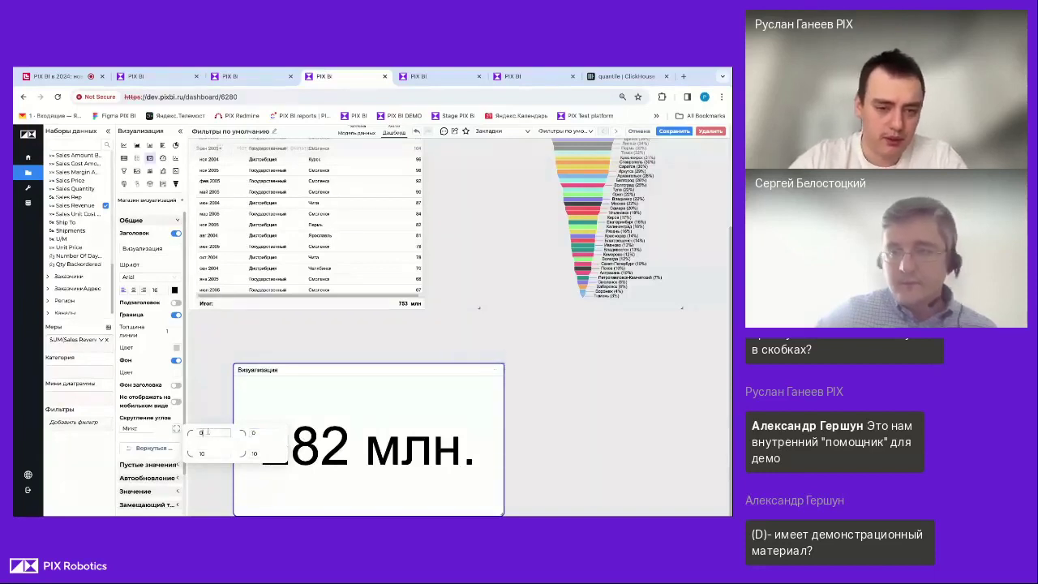
{"action": "key", "text": "Escape"}
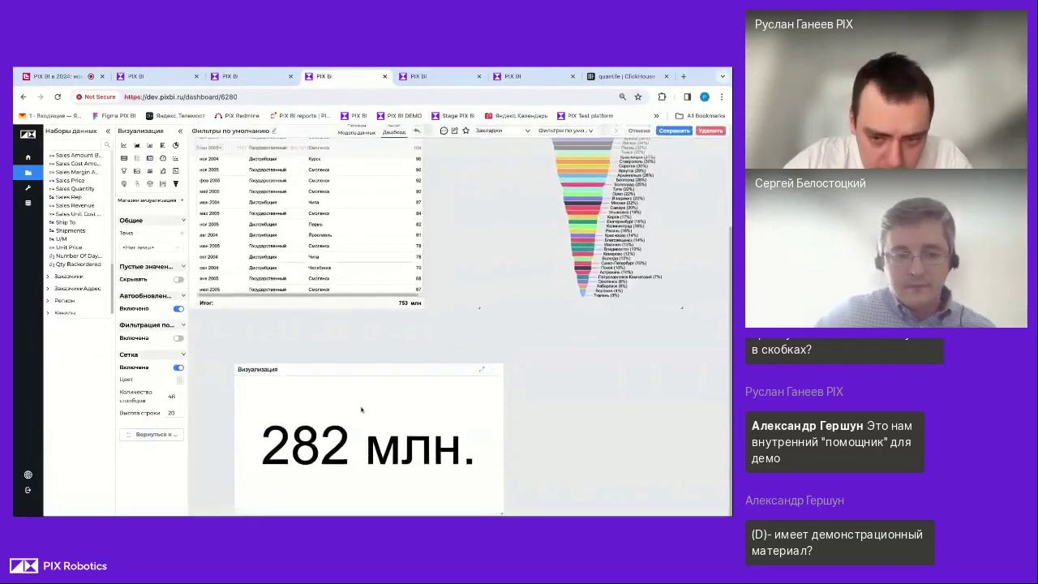
Set the card's border thickness to 8 and its border colour to red
{"action": "left_click", "coordinate": [285, 375]}
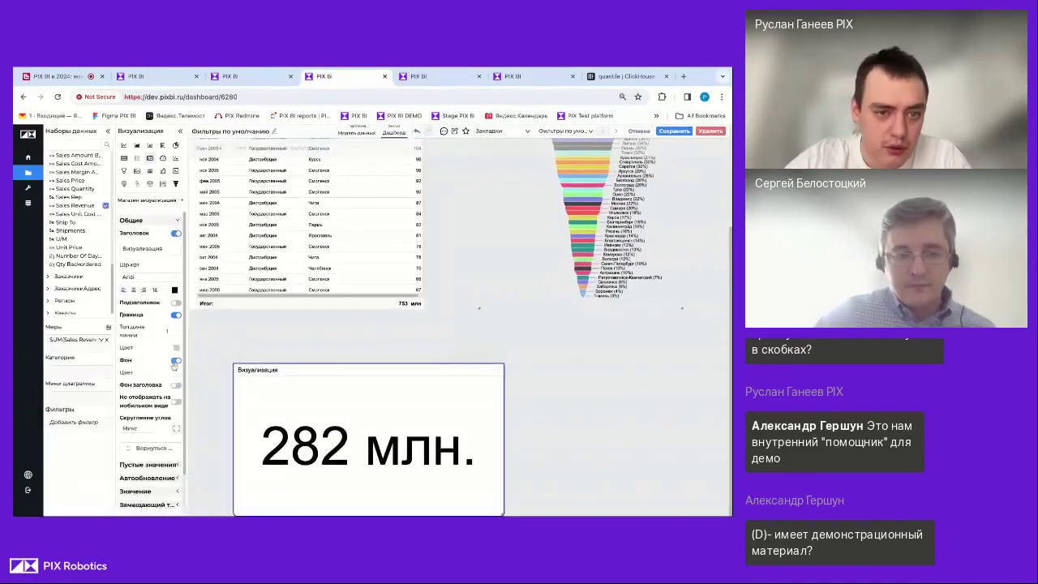
{"action": "scroll", "coordinate": [179, 331], "scroll_direction": "up", "scroll_amount": 7}
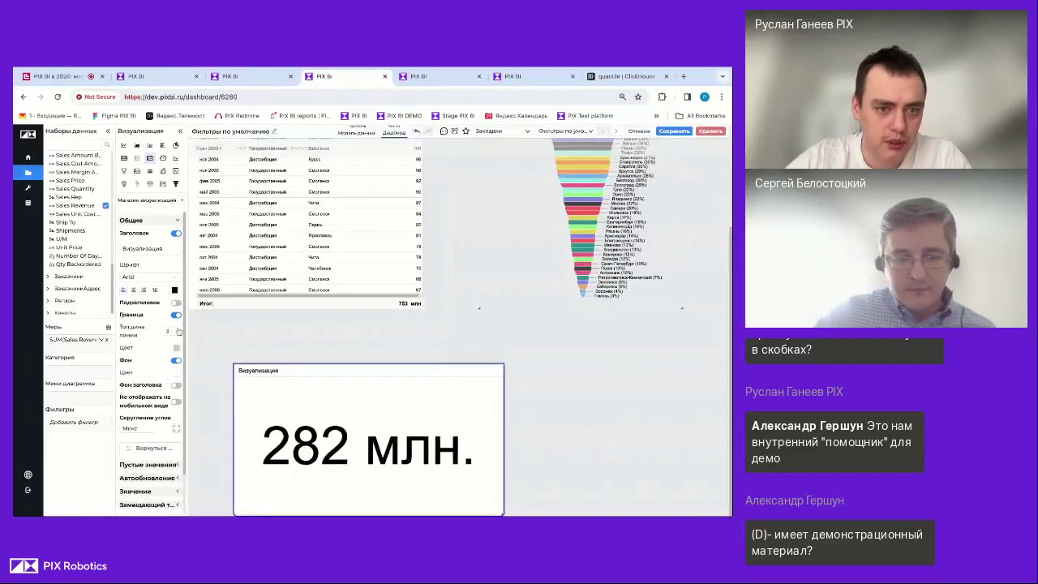
{"action": "left_click", "coordinate": [176, 347]}
{"action": "left_click", "coordinate": [217, 356]}
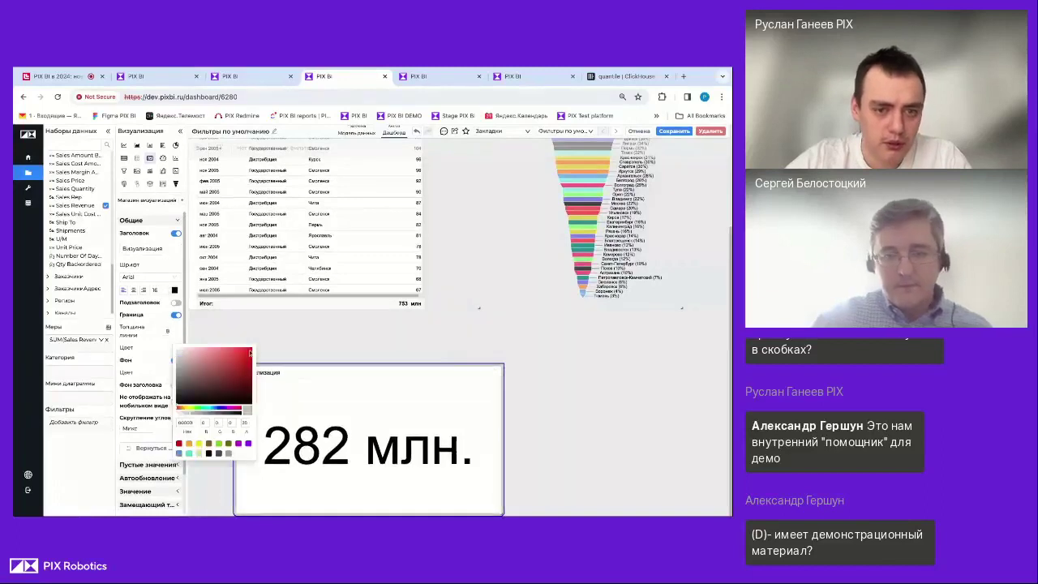
{"action": "left_click", "coordinate": [306, 359]}
{"action": "left_click", "coordinate": [306, 359]}
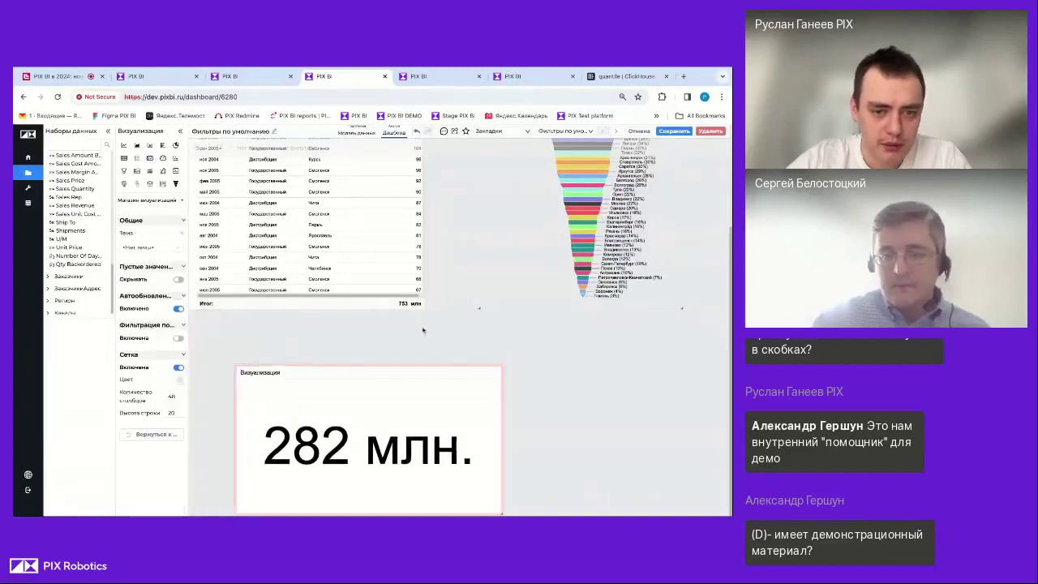
{"action": "double_click", "coordinate": [396, 378]}
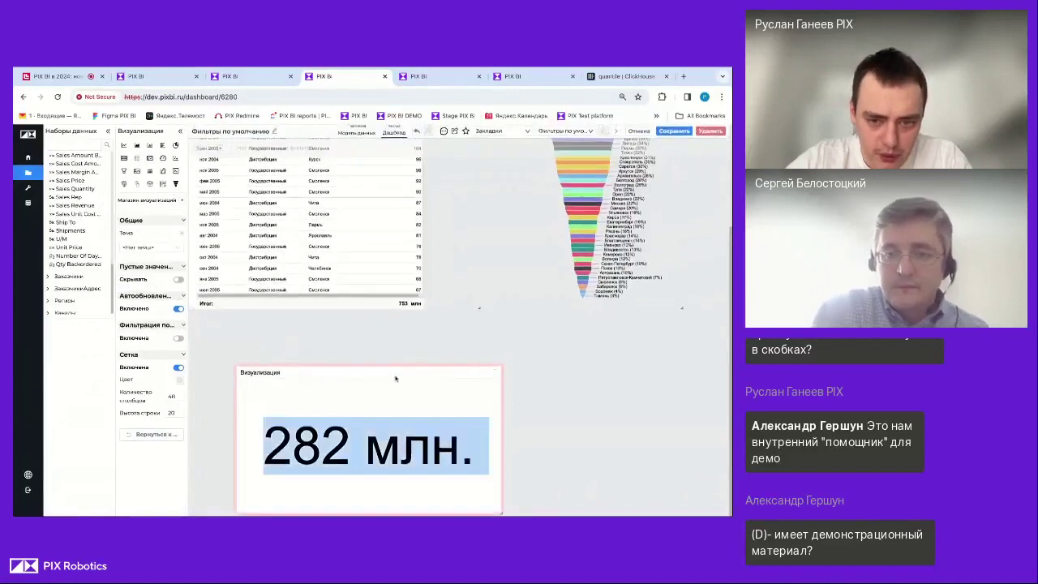
{"action": "left_click", "coordinate": [408, 378]}
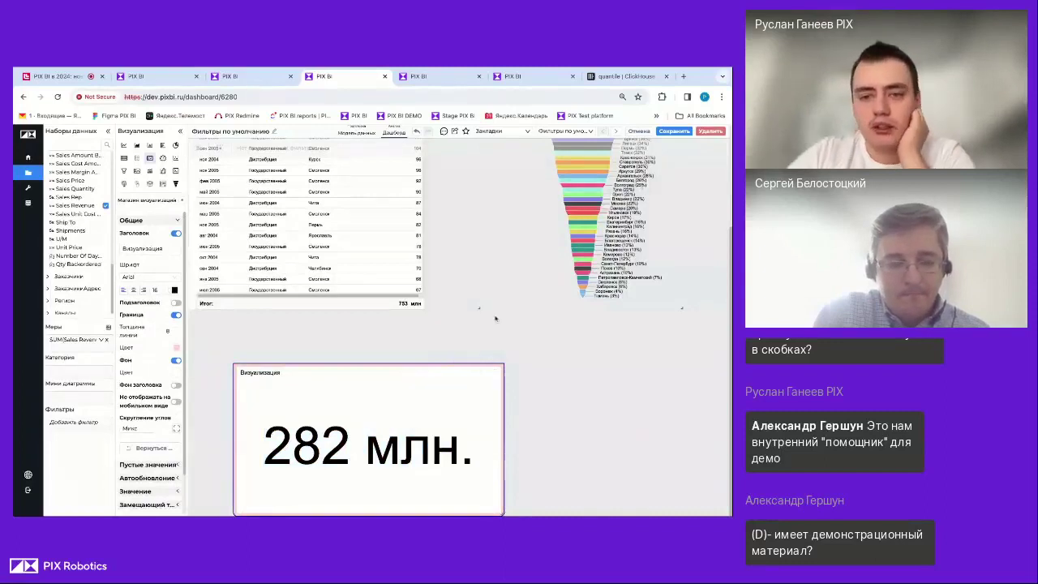
{"action": "scroll", "coordinate": [495, 318], "scroll_direction": "up", "scroll_amount": 3}
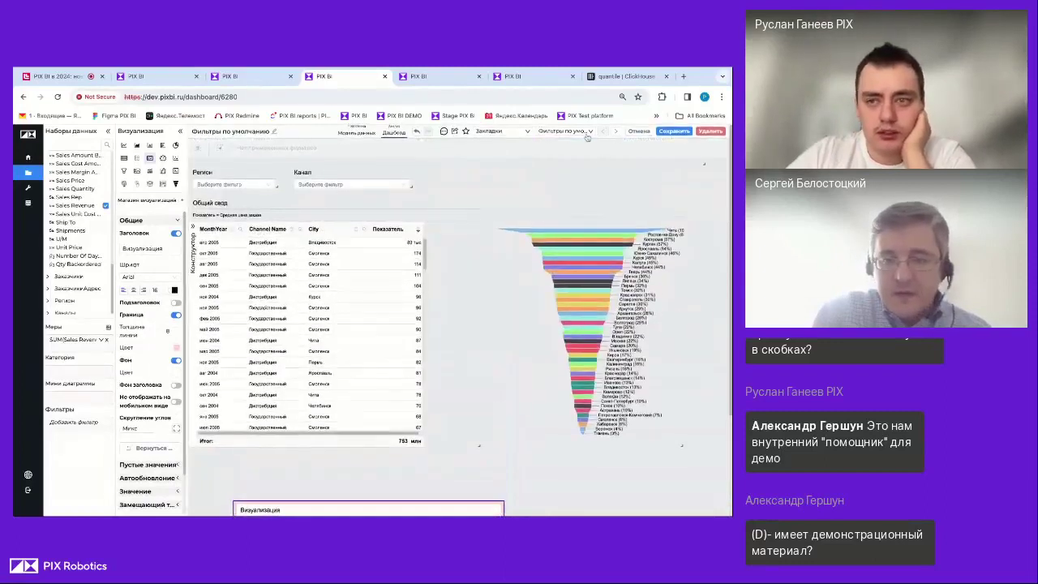
{"action": "left_click", "coordinate": [585, 133]}
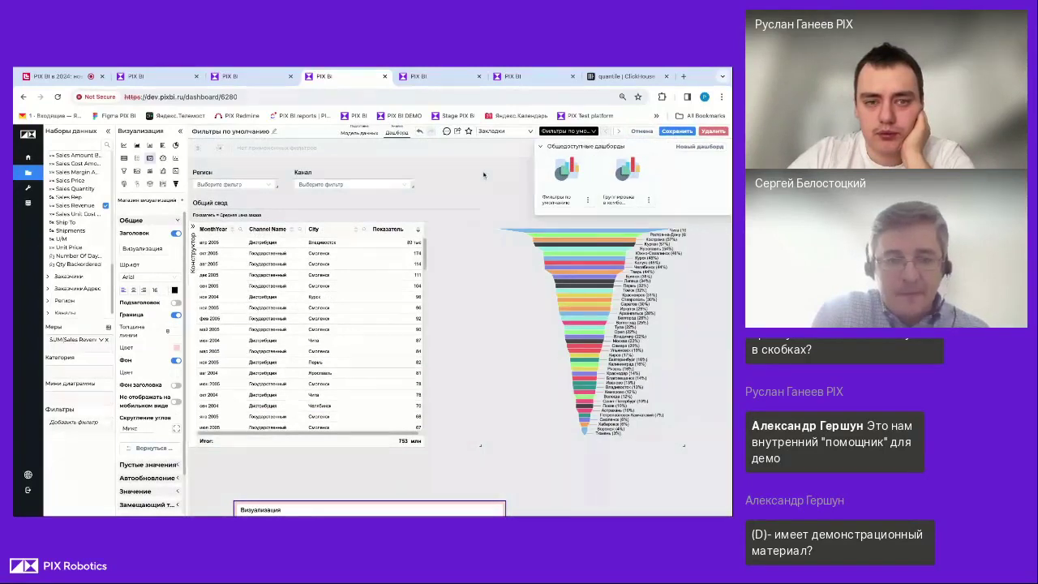
{"action": "left_click", "coordinate": [253, 205]}
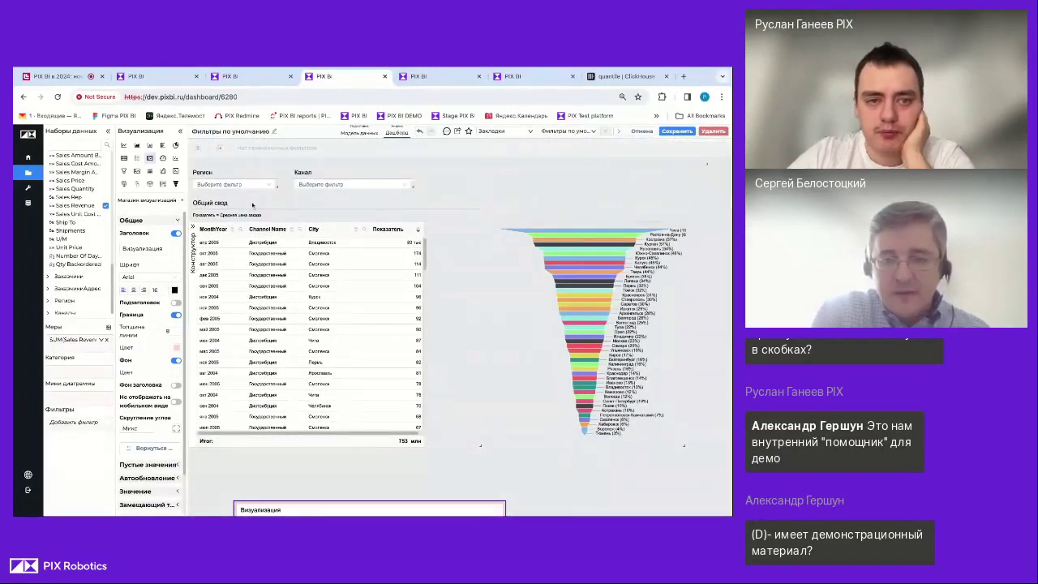
Select the "Общий свод" table and examine the subtitle beneath its title
{"action": "left_click", "coordinate": [236, 206]}
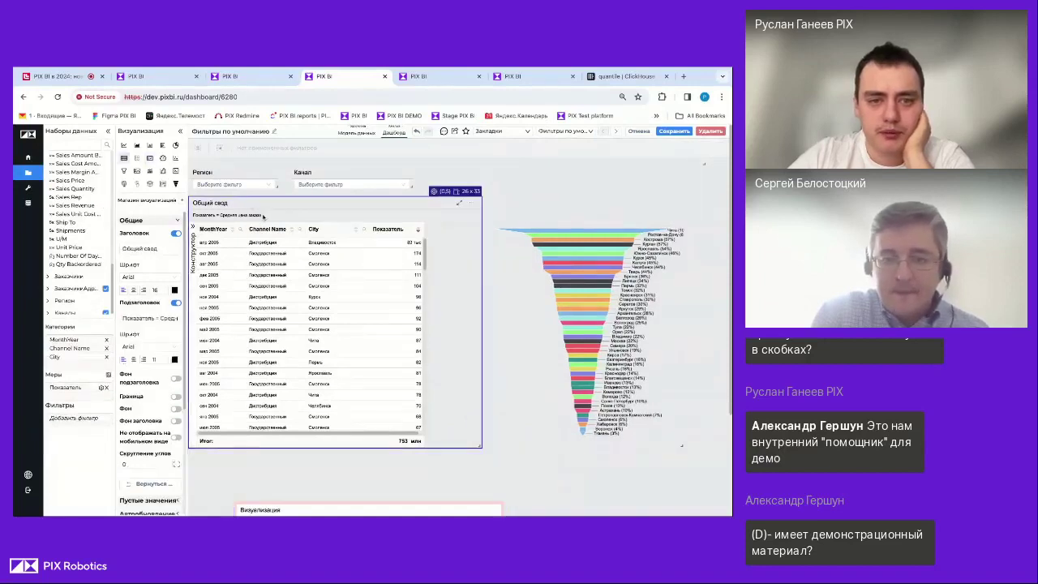
{"action": "left_click_drag", "start_coordinate": [261, 215], "coordinate": [193, 215]}
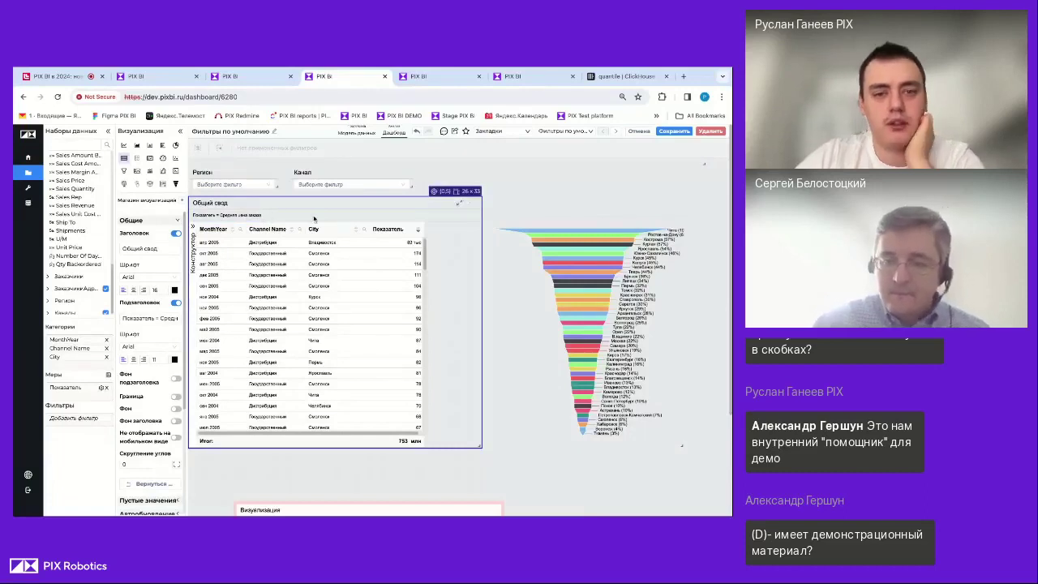
{"action": "triple_click", "coordinate": [263, 216]}
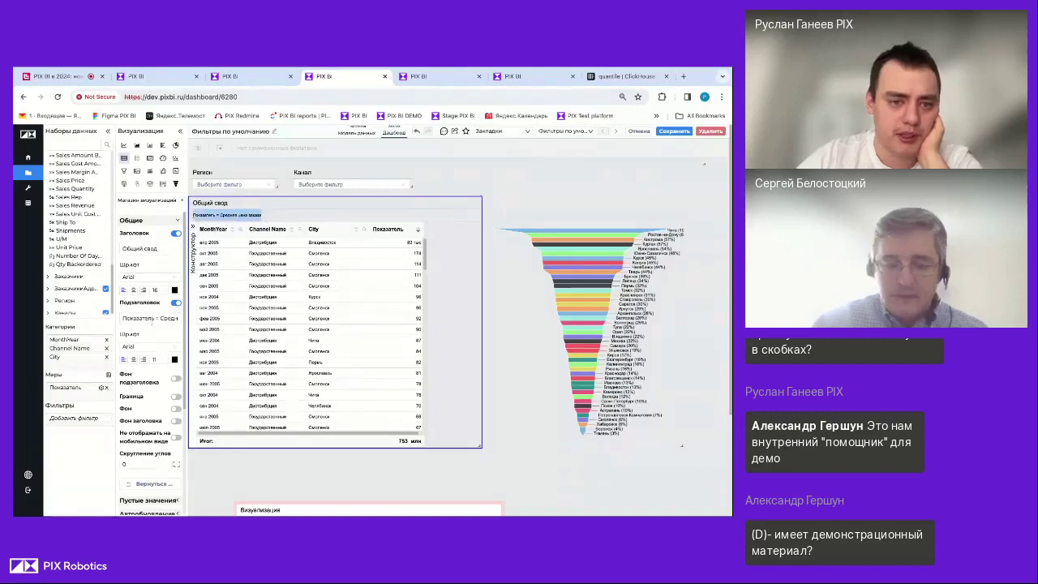
{"action": "left_click", "coordinate": [237, 227]}
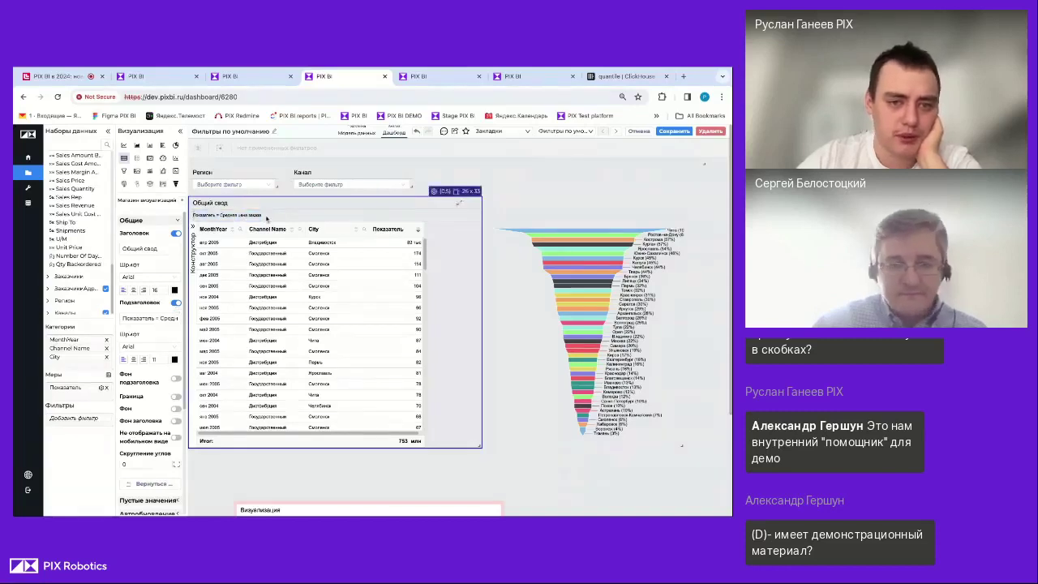
{"action": "triple_click", "coordinate": [266, 216]}
{"action": "left_click", "coordinate": [218, 215]}
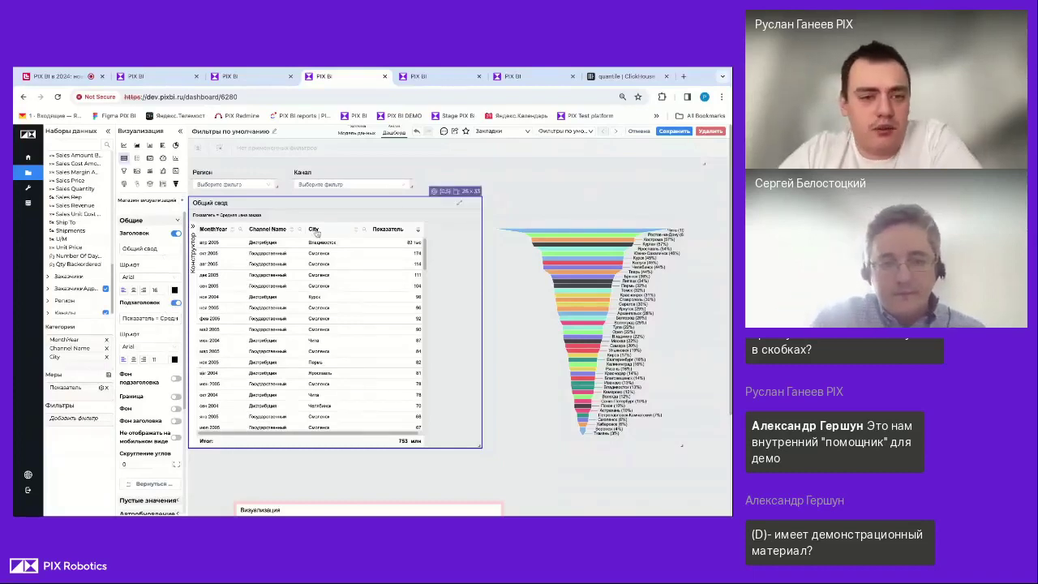
On the "Группировка в комбо диаграмме" dashboard, replace the card's broken category with the calendar field QuarterNumber
{"action": "left_click", "coordinate": [612, 133]}
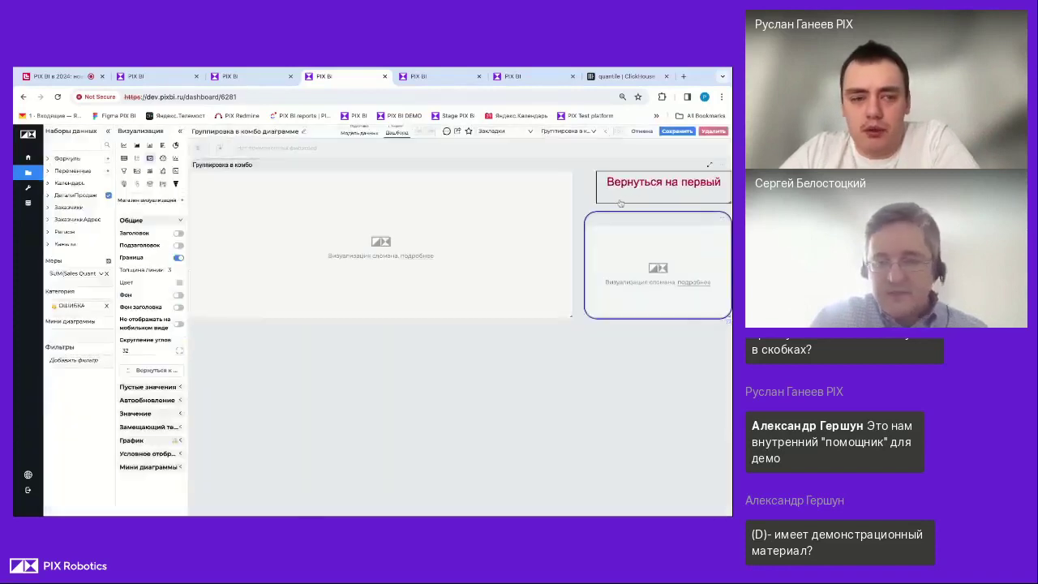
{"action": "left_click", "coordinate": [106, 308]}
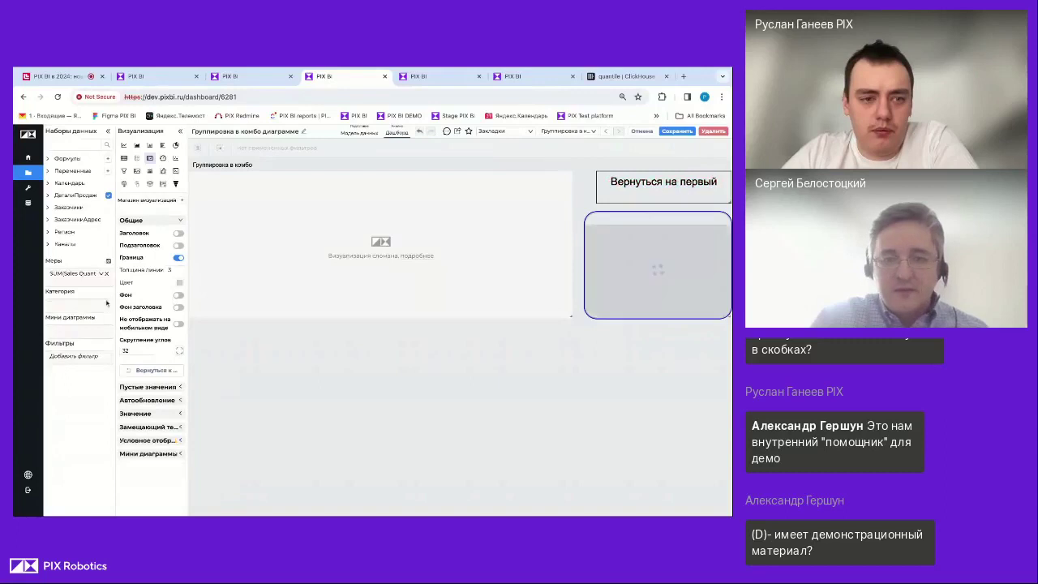
{"action": "left_click", "coordinate": [71, 185]}
{"action": "scroll", "coordinate": [73, 273], "scroll_direction": "down", "scroll_amount": 5}
{"action": "scroll", "coordinate": [78, 264], "scroll_direction": "down", "scroll_amount": 2}
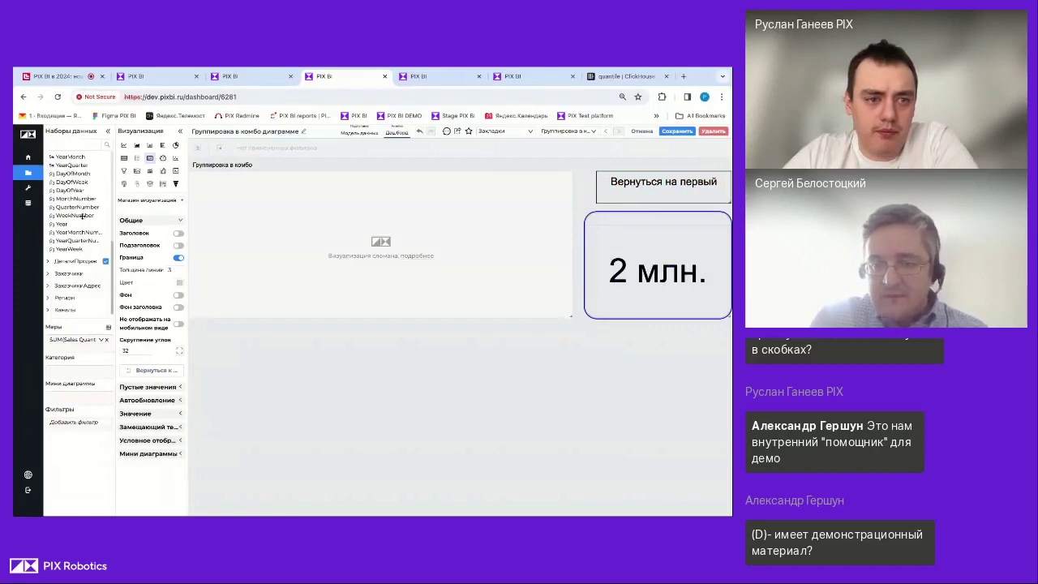
{"action": "left_click_drag", "start_coordinate": [78, 207], "coordinate": [73, 370]}
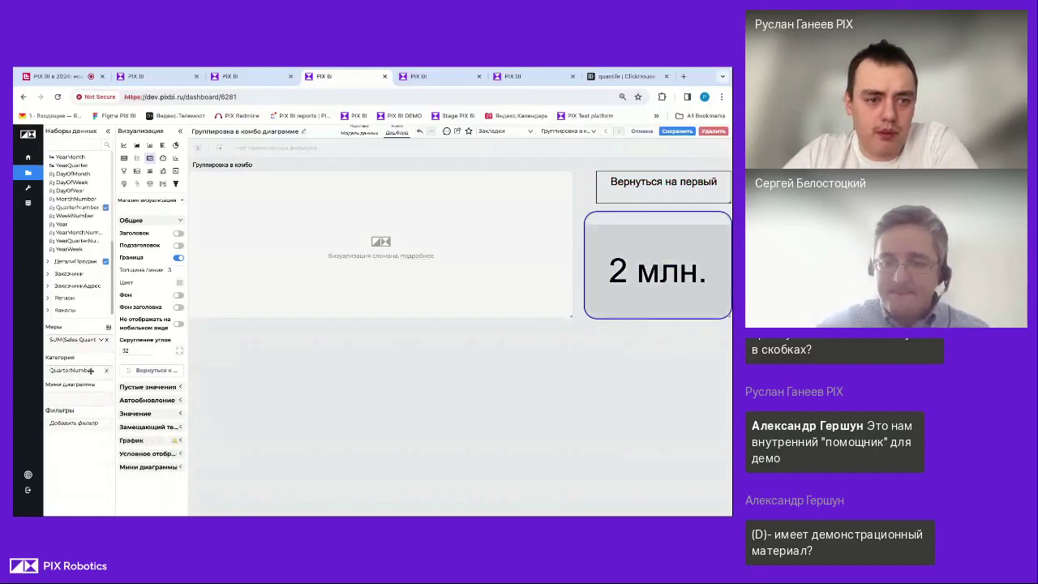
Examine the parameters of the "Вернуться на первый" button, including its shape, hover state and border
{"action": "left_click", "coordinate": [649, 163]}
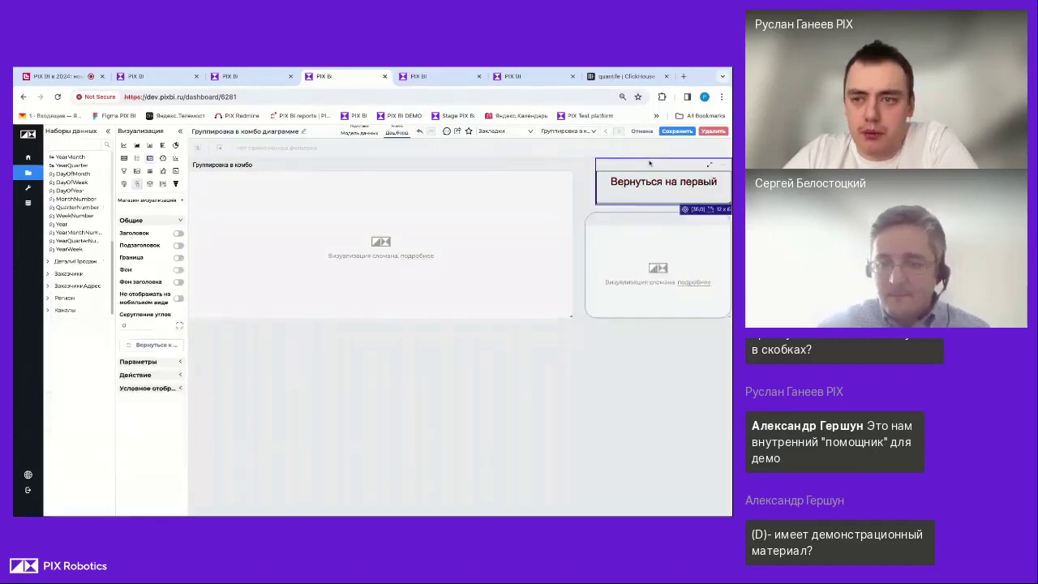
{"action": "left_click", "coordinate": [166, 365]}
{"action": "scroll", "coordinate": [154, 365], "scroll_direction": "down", "scroll_amount": 5}
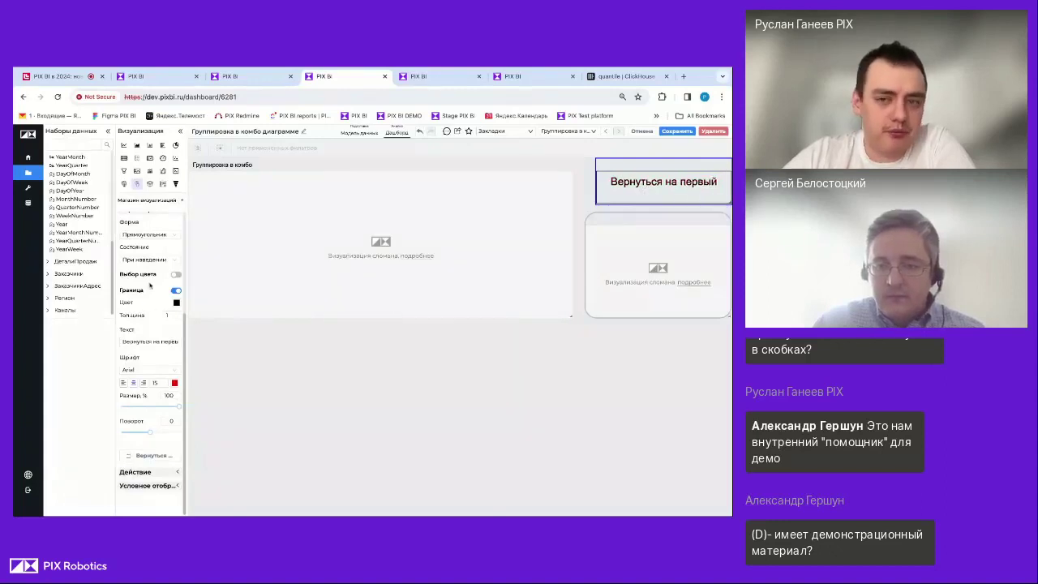
Turn off sorting for the chart of the card below the "Вернуться на первый" button
{"action": "left_click", "coordinate": [608, 267]}
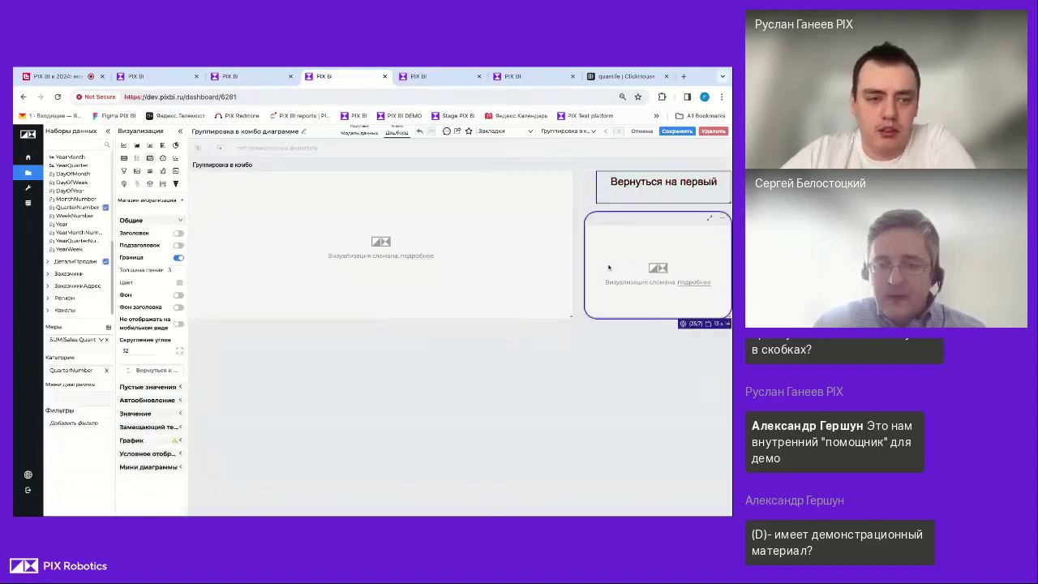
{"action": "left_click", "coordinate": [180, 439]}
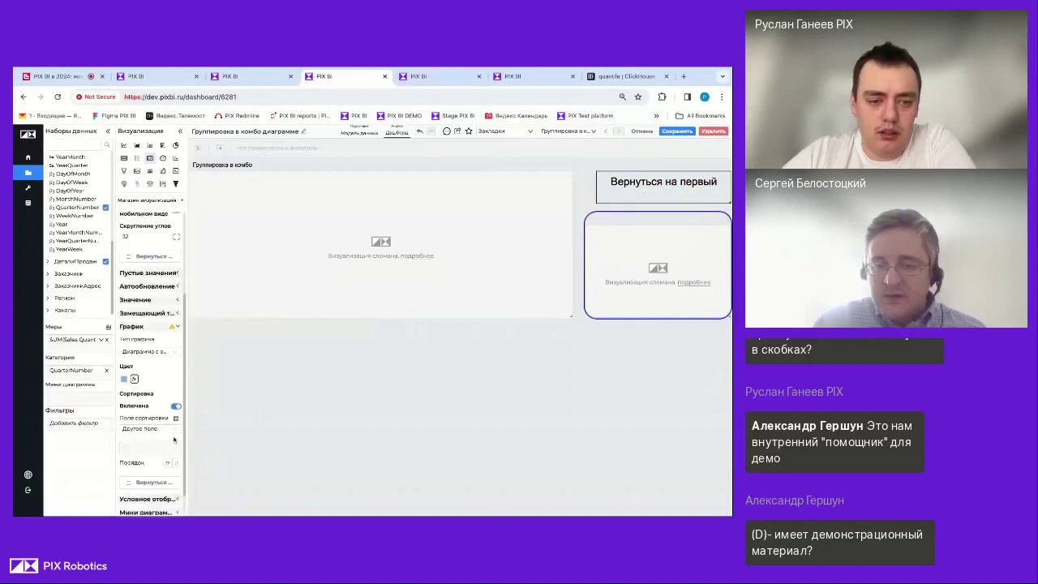
{"action": "left_click", "coordinate": [176, 407]}
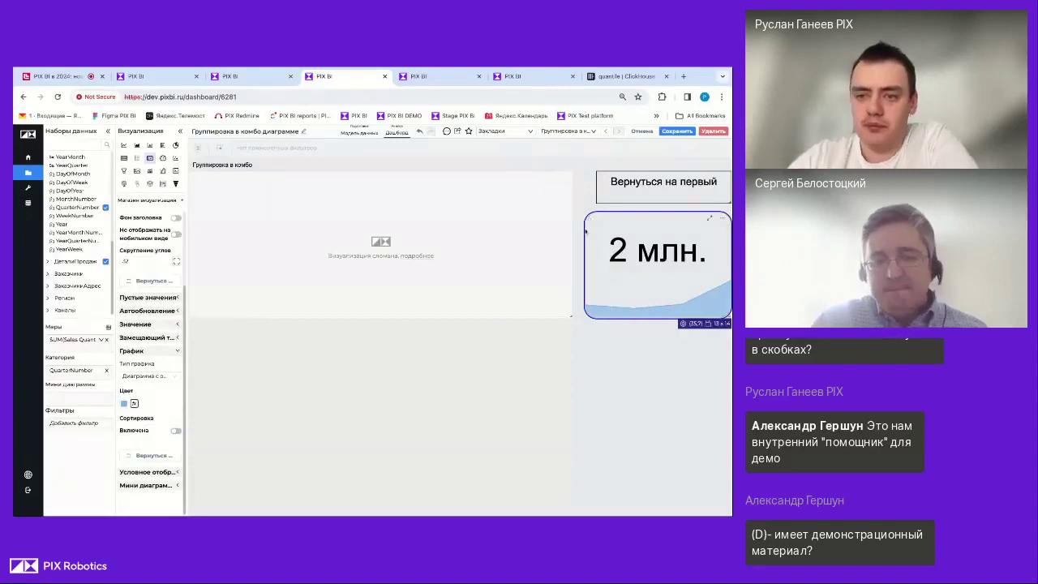
Review the relationships between the tables in the application's data model, then return to the dashboard and the webinar page
{"action": "left_click", "coordinate": [367, 134]}
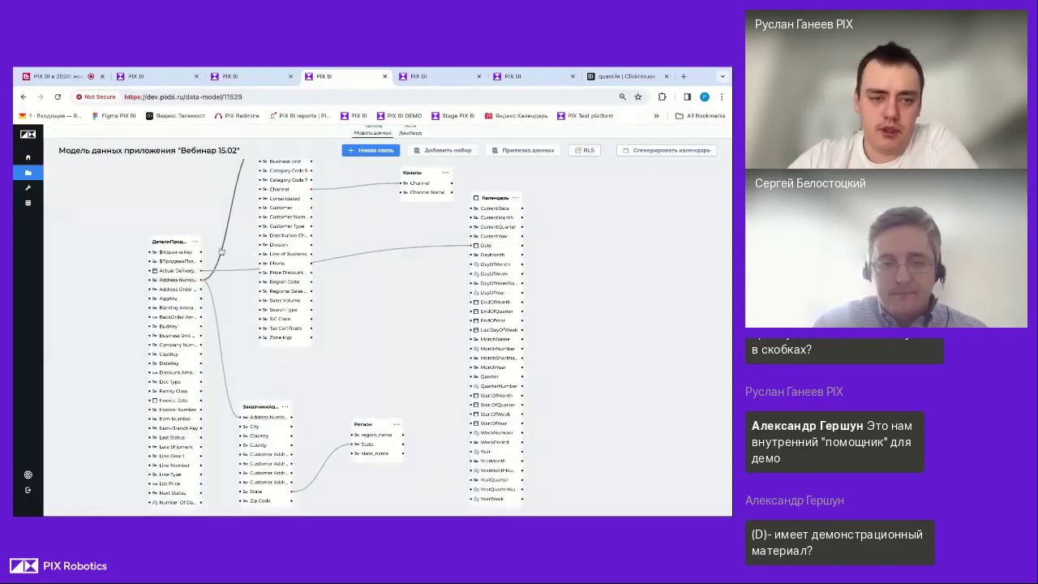
{"action": "left_click", "coordinate": [226, 250]}
{"action": "left_click", "coordinate": [208, 289]}
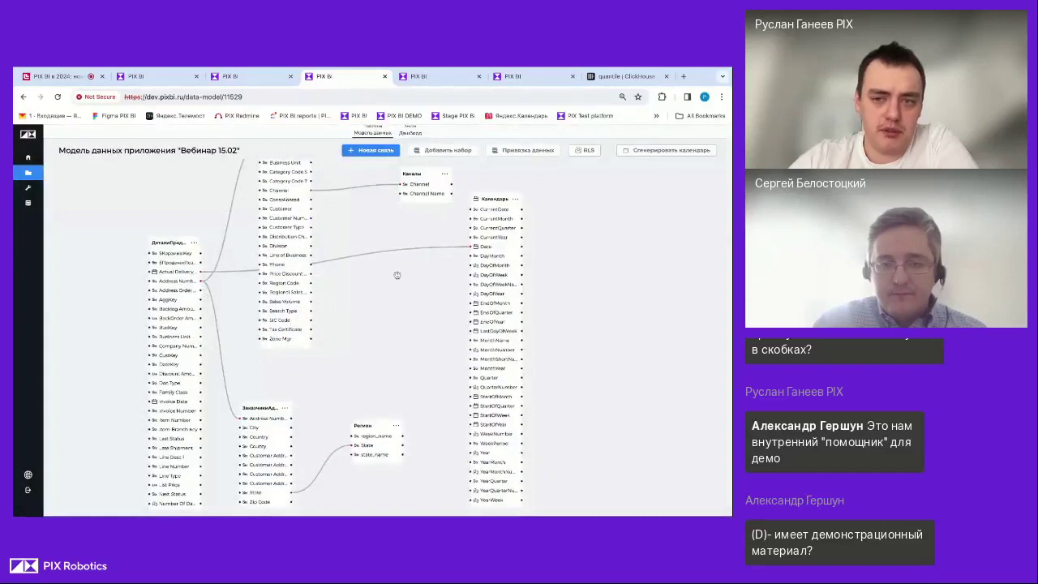
{"action": "left_click_drag", "start_coordinate": [394, 272], "coordinate": [354, 418]}
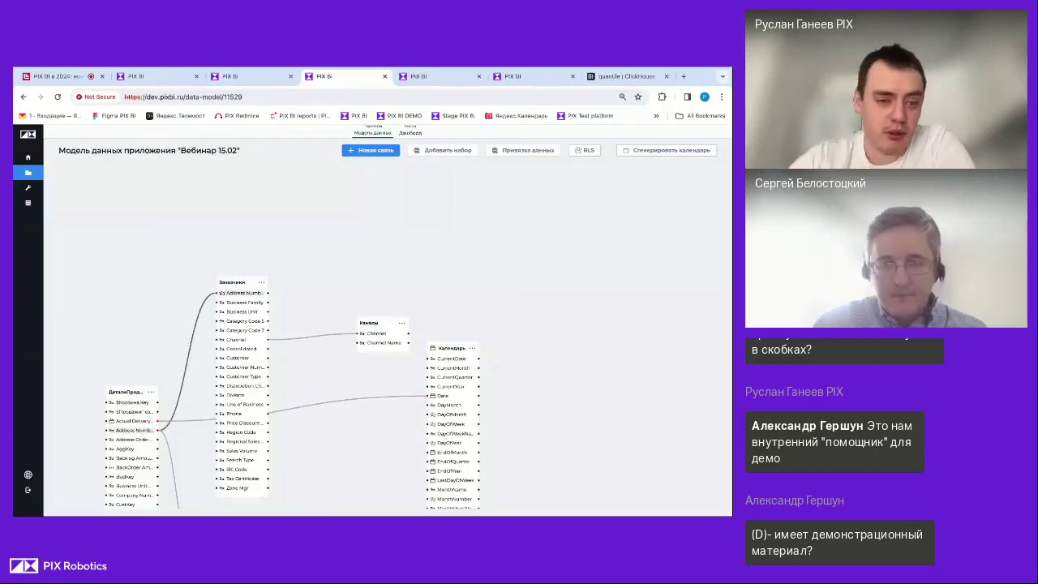
{"action": "left_click_drag", "start_coordinate": [187, 461], "coordinate": [200, 271]}
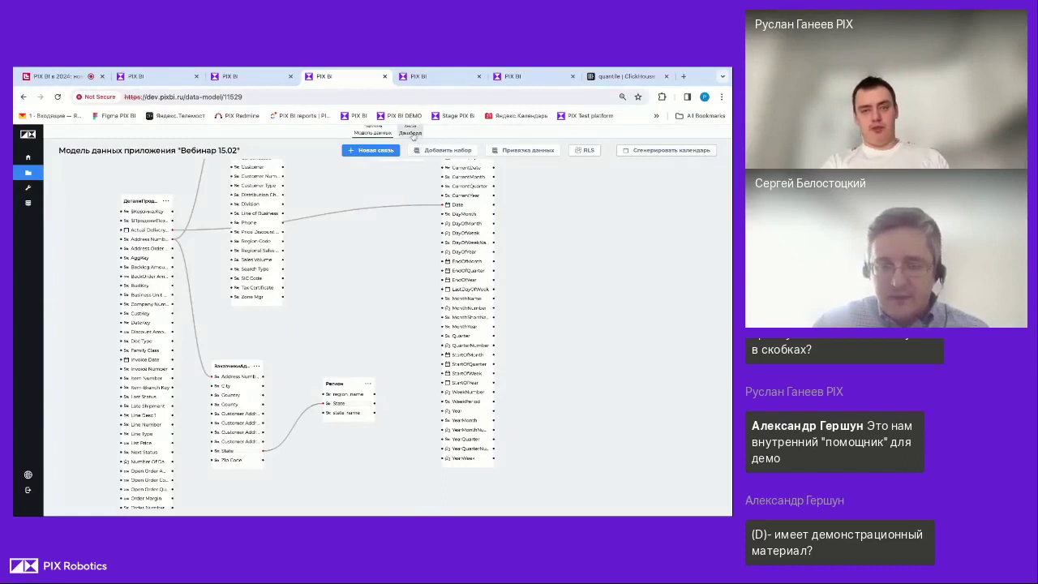
{"action": "left_click", "coordinate": [411, 133]}
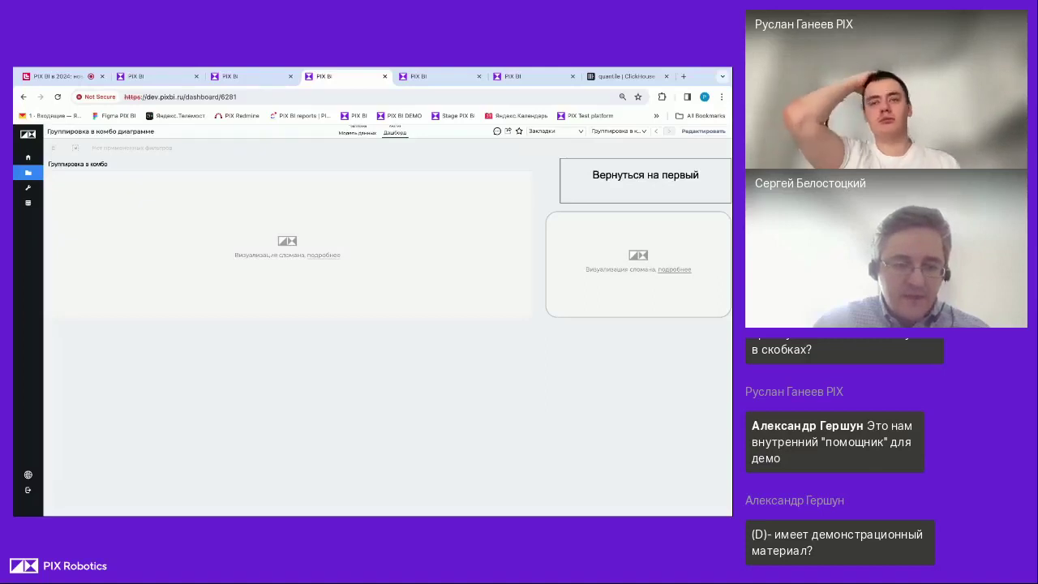
{"action": "key", "text": "ctrl+1"}
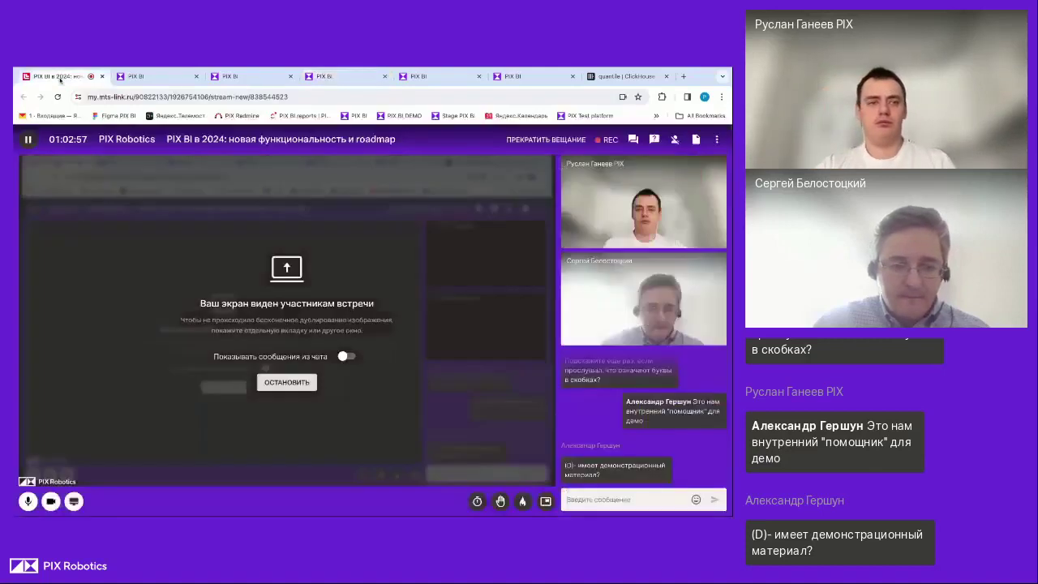
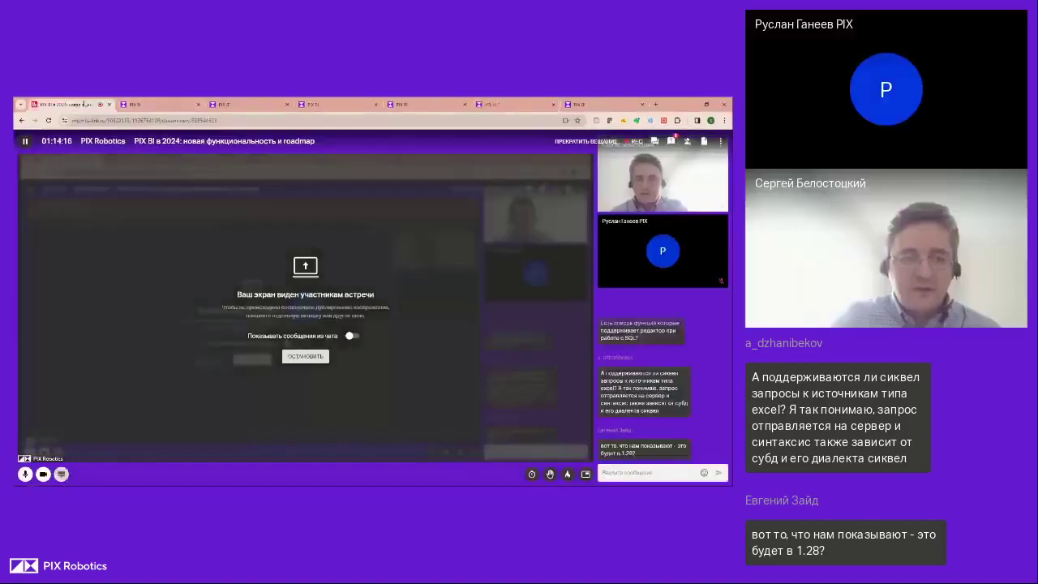
Start editing the "Текст" dashboard, add a text visualization and resize it to about 20 x 19 grid cells
{"action": "left_click", "coordinate": [509, 105]}
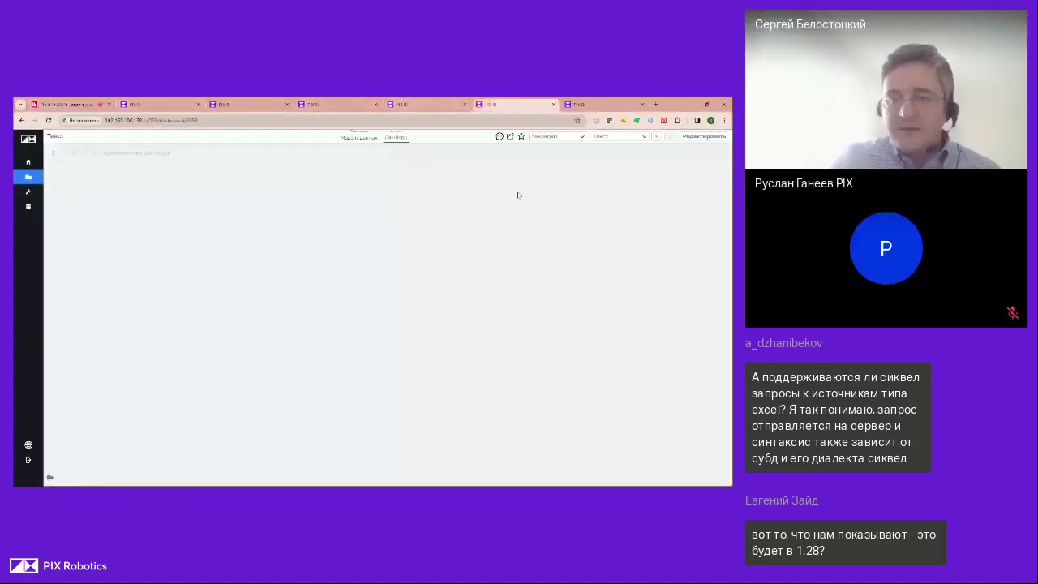
{"action": "left_click", "coordinate": [702, 137]}
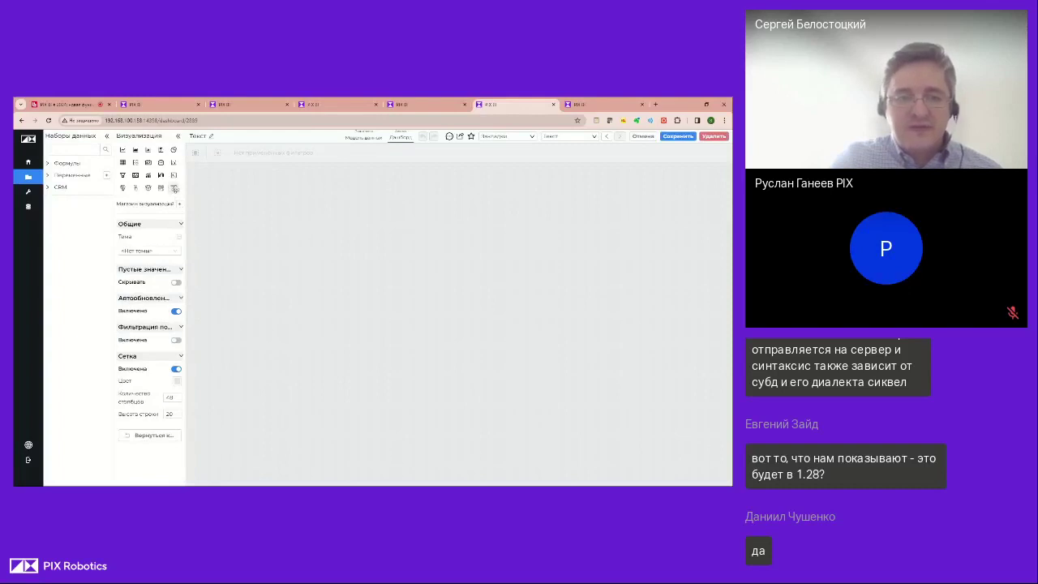
{"action": "left_click_drag", "start_coordinate": [173, 188], "coordinate": [443, 273]}
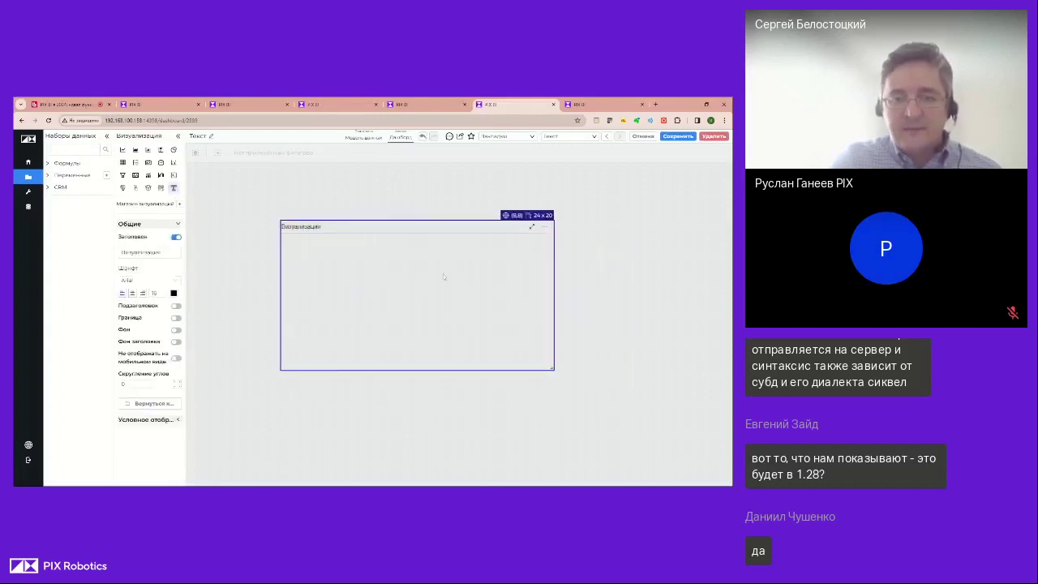
{"action": "left_click", "coordinate": [465, 234]}
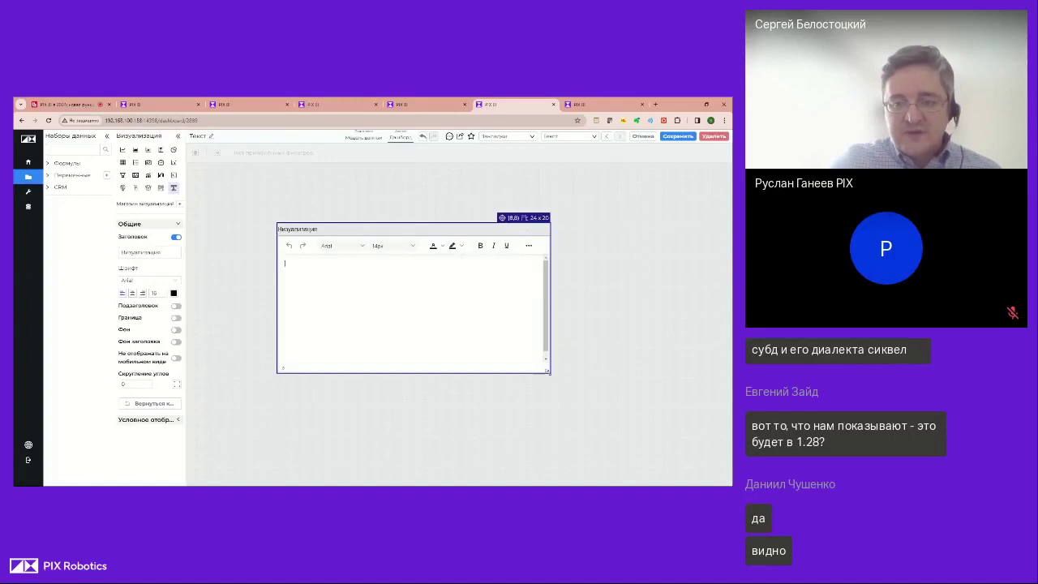
{"action": "left_click_drag", "start_coordinate": [550, 373], "coordinate": [503, 364]}
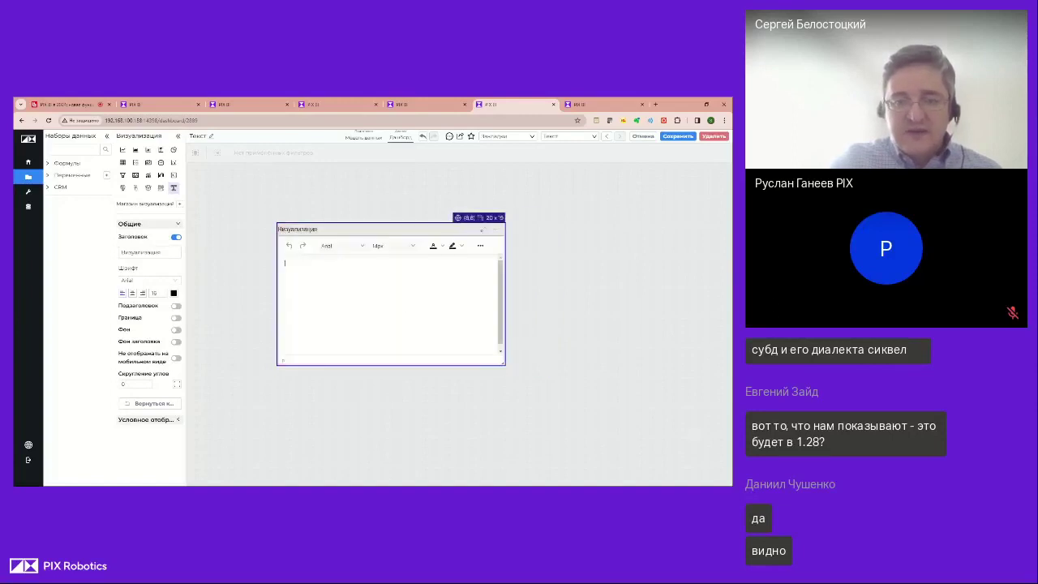
Enter "текст текст текст" in the text visualization and format the middle word in Arial Black at 30px
{"action": "type", "text": "ое"}
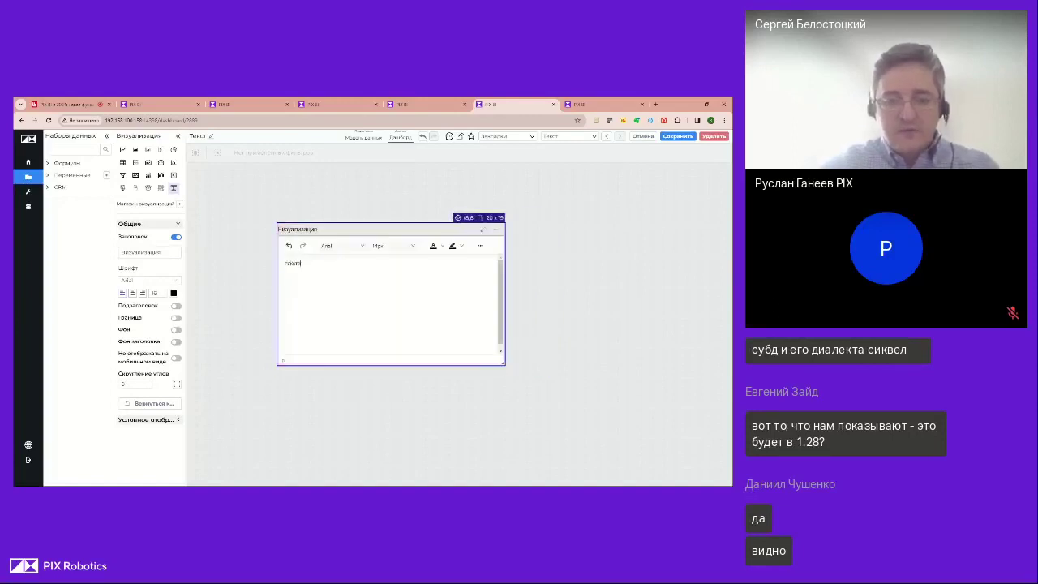
{"action": "type", "text": " длинный текст"}
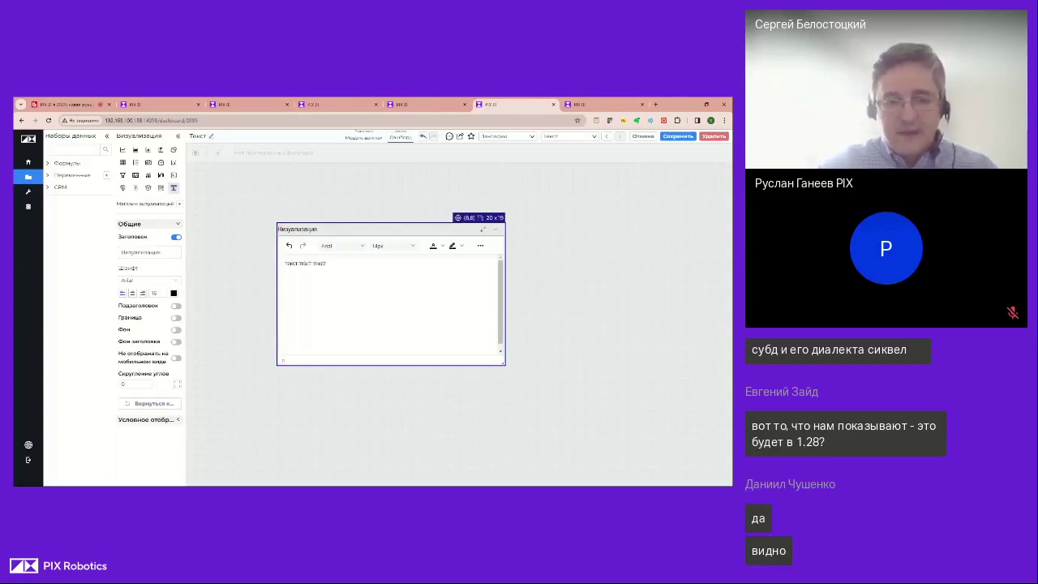
{"action": "double_click", "coordinate": [306, 264]}
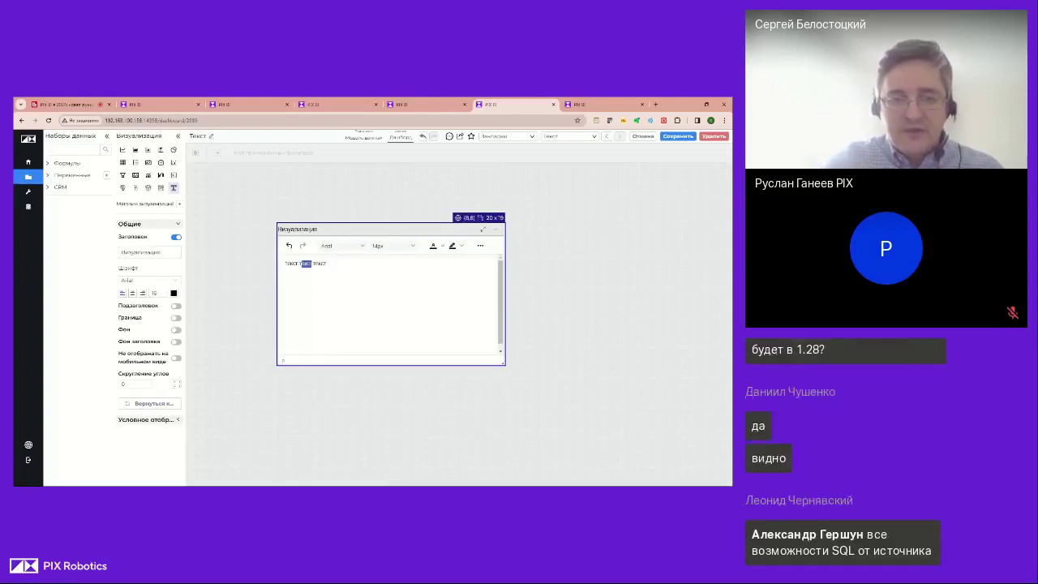
{"action": "left_click", "coordinate": [339, 245]}
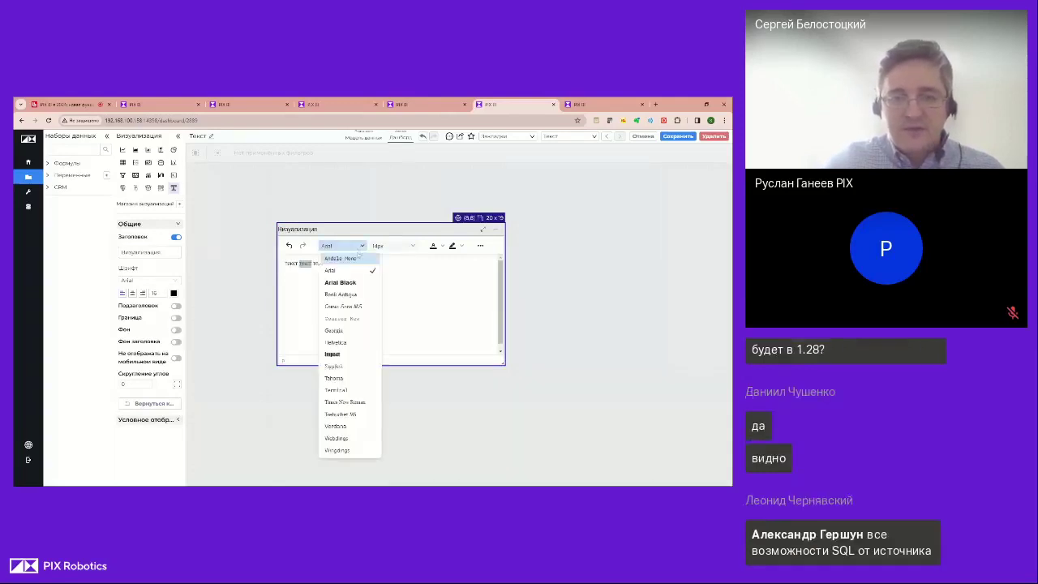
{"action": "left_click", "coordinate": [349, 282]}
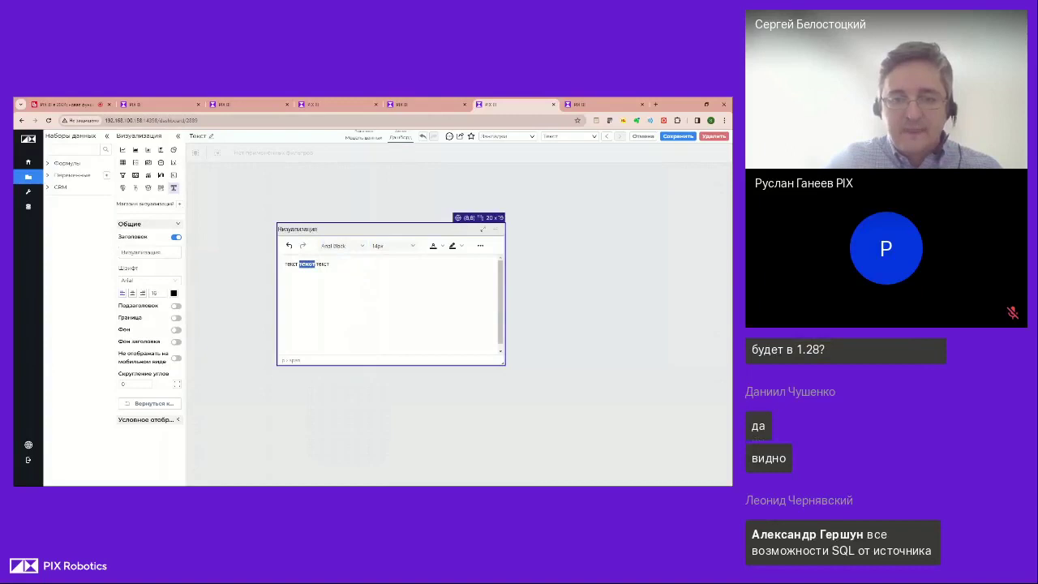
{"action": "left_click", "coordinate": [411, 251]}
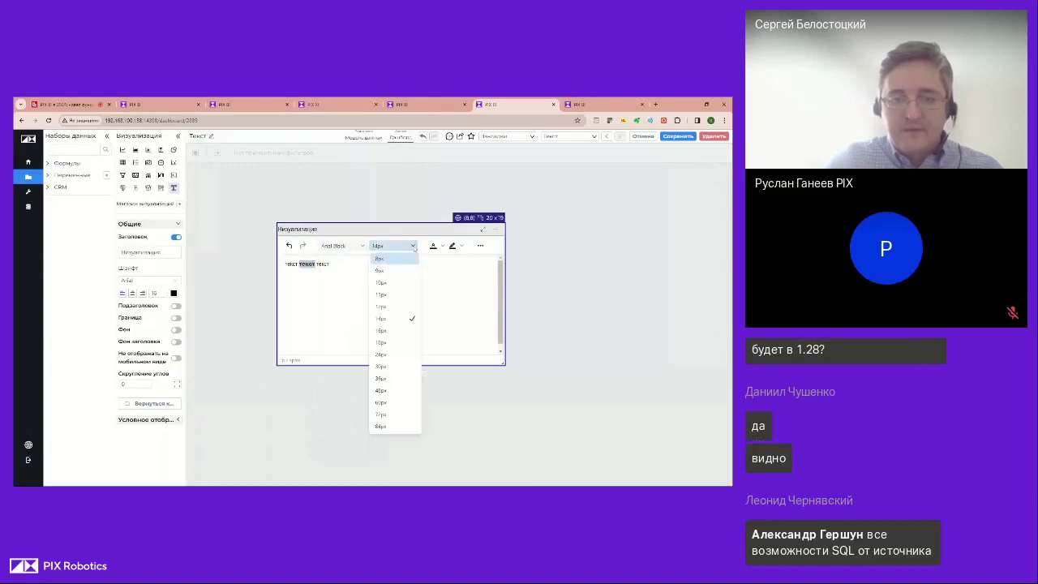
{"action": "left_click", "coordinate": [387, 366]}
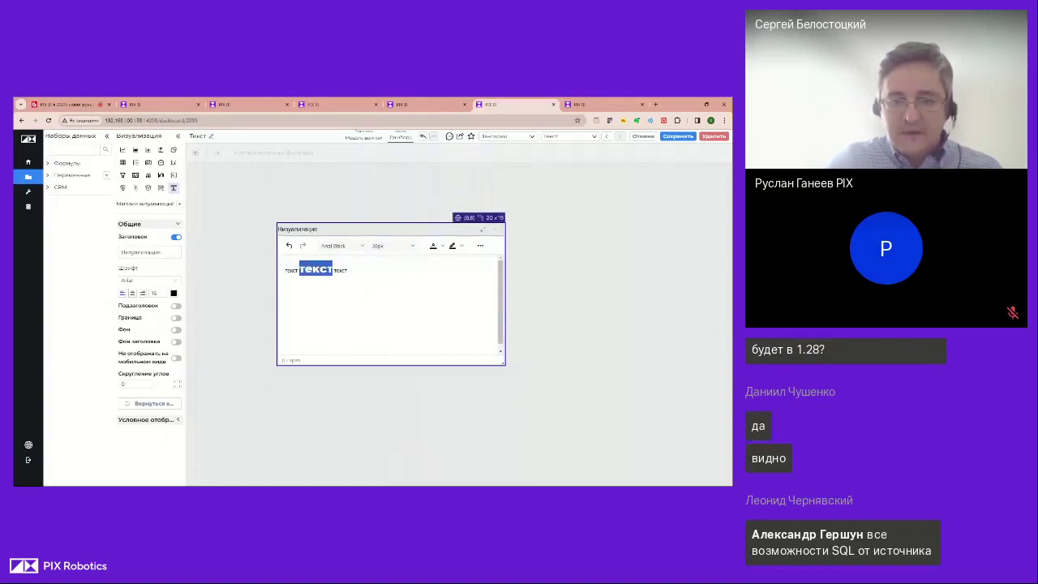
Color the last word of the text red and highlight it in purple
{"action": "double_click", "coordinate": [340, 269]}
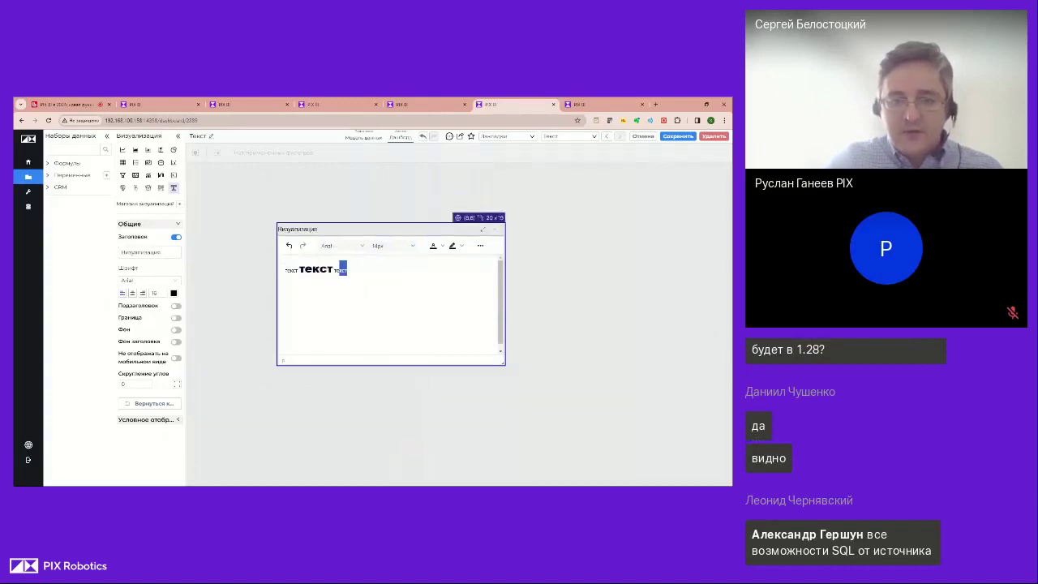
{"action": "left_click", "coordinate": [437, 245]}
{"action": "left_click", "coordinate": [456, 279]}
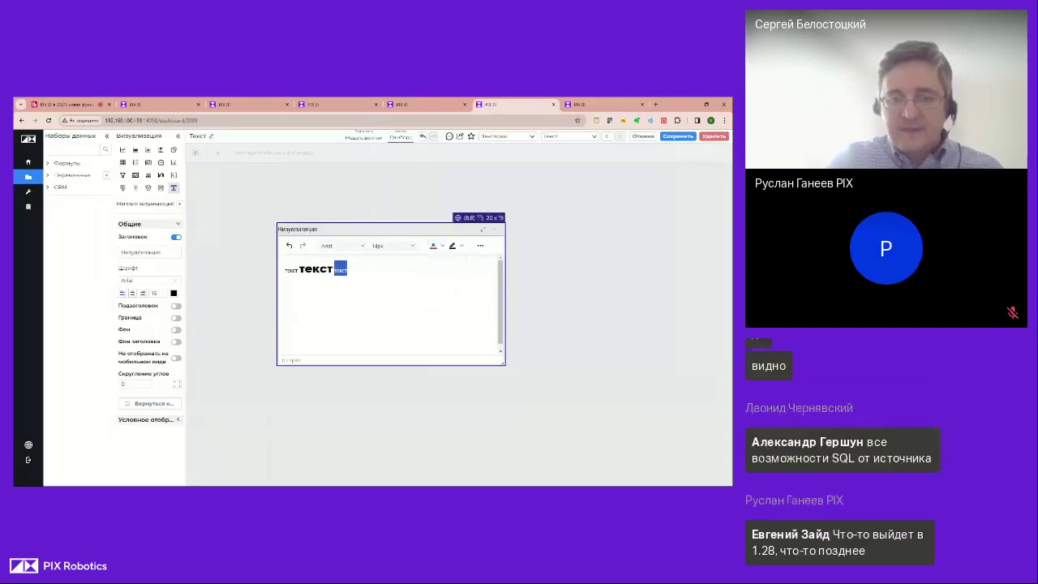
{"action": "left_click", "coordinate": [462, 246]}
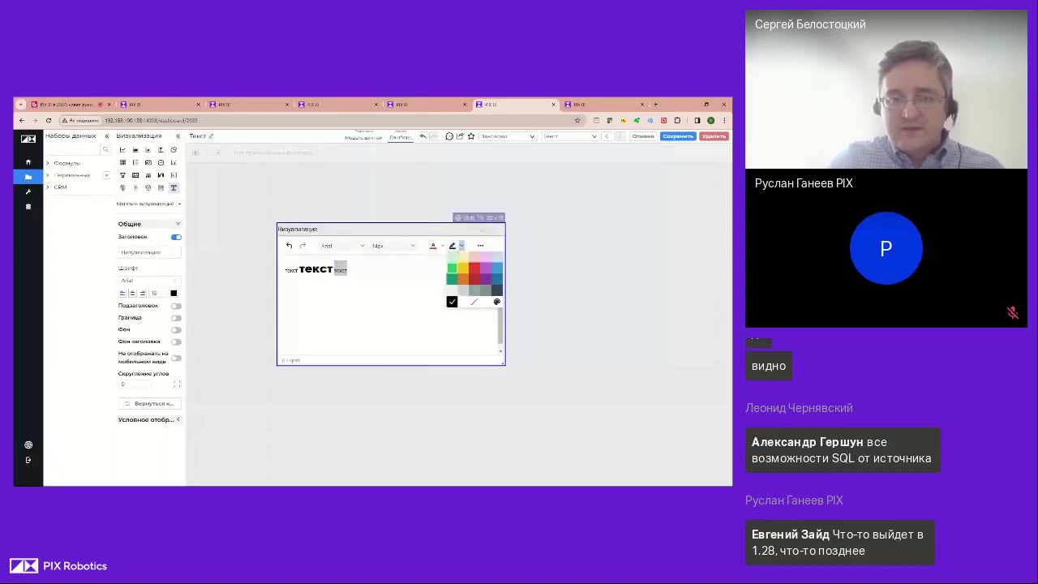
{"action": "left_click", "coordinate": [486, 280]}
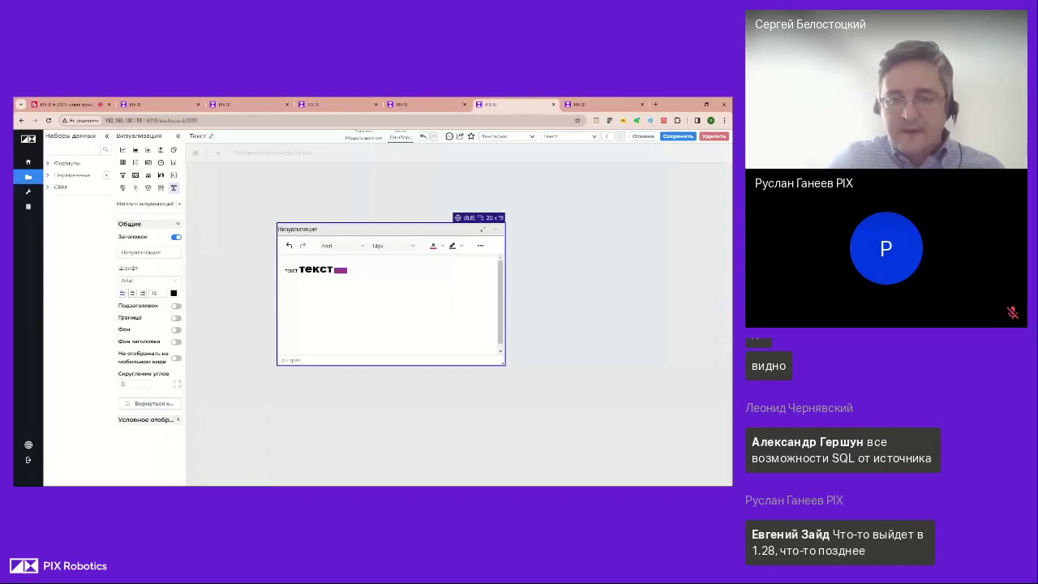
Underline the first word of the text and center the line
{"action": "left_click", "coordinate": [480, 245]}
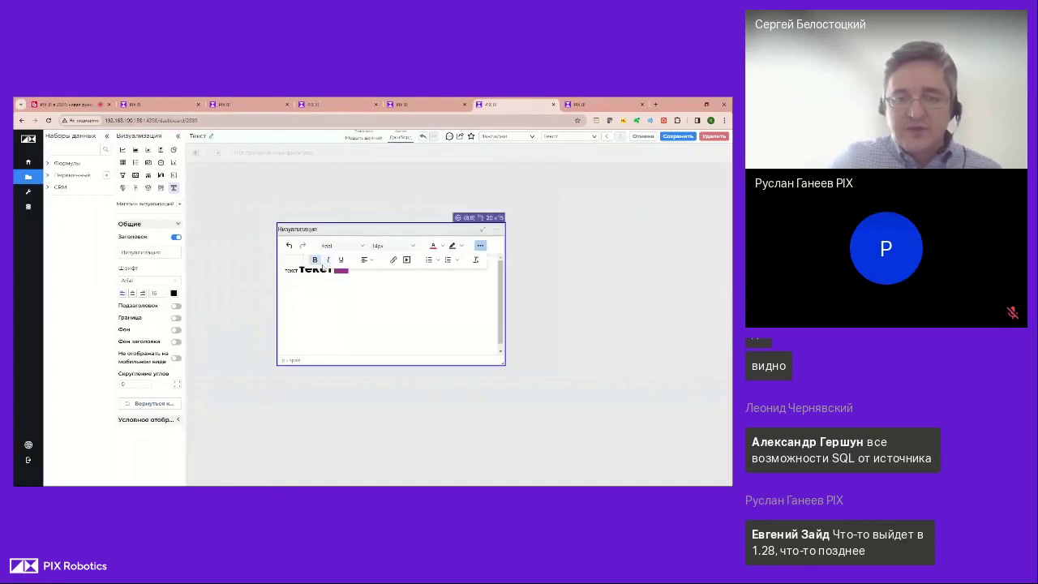
{"action": "left_click_drag", "start_coordinate": [285, 270], "coordinate": [298, 271]}
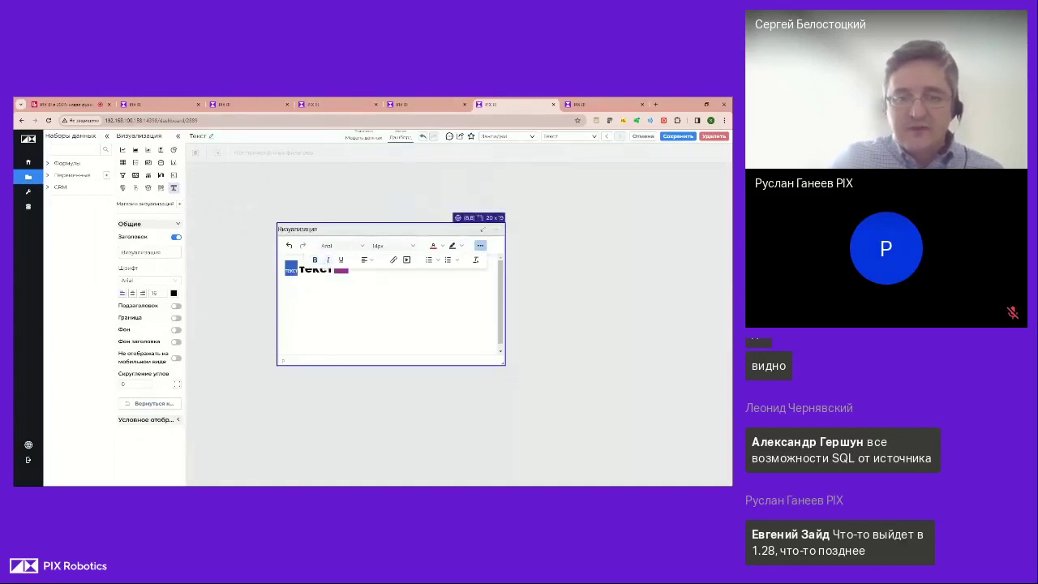
{"action": "left_click", "coordinate": [341, 259]}
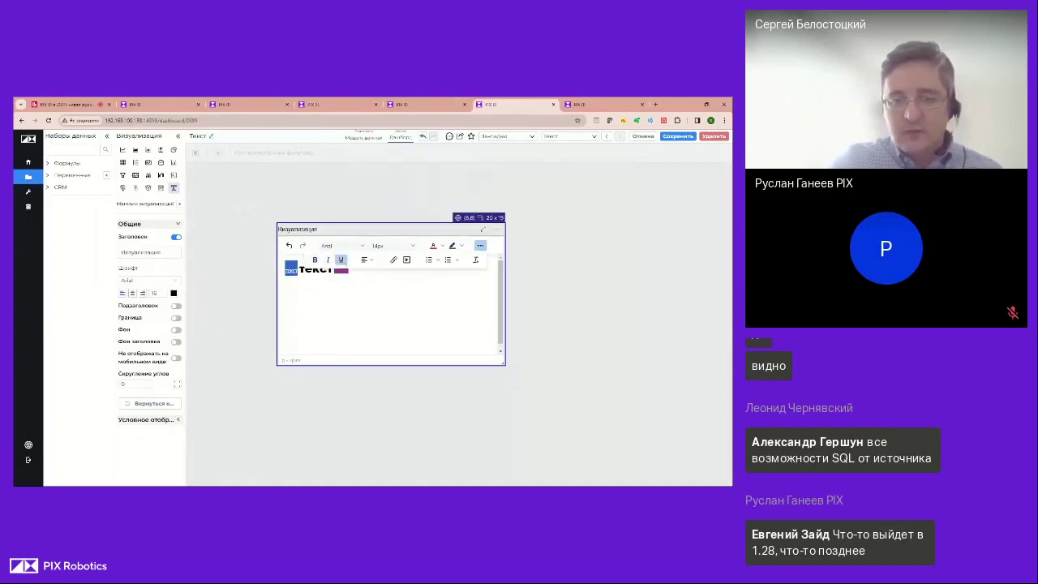
{"action": "left_click", "coordinate": [370, 262]}
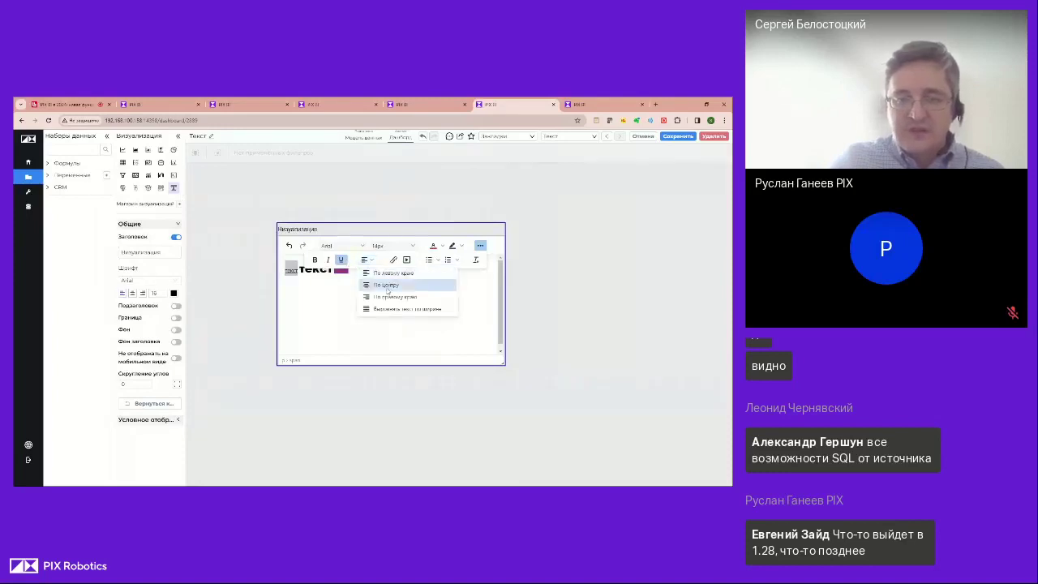
{"action": "left_click", "coordinate": [388, 290]}
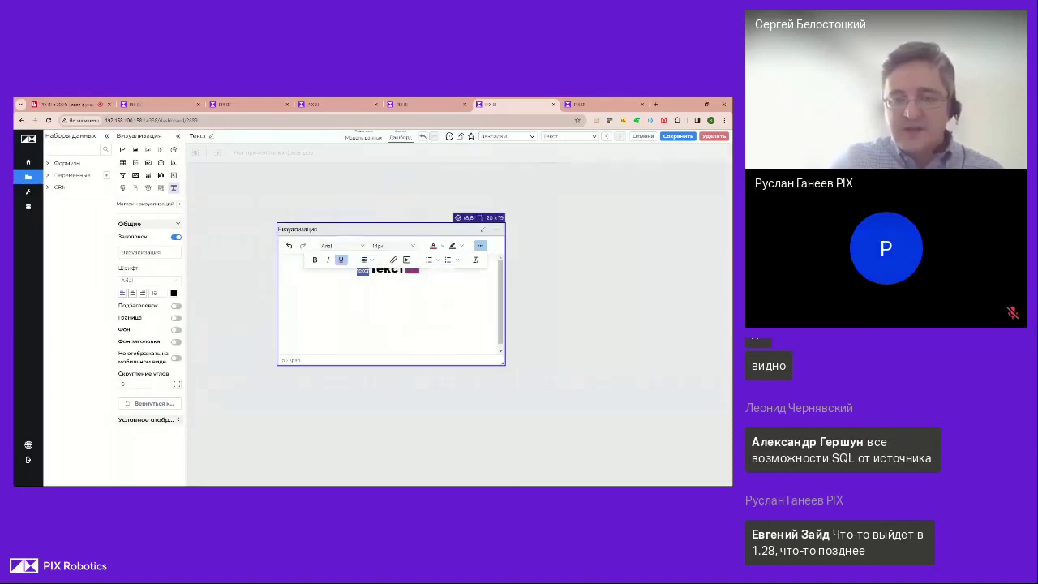
Turn the text line into a bulleted list with square markers
{"action": "left_click", "coordinate": [438, 260]}
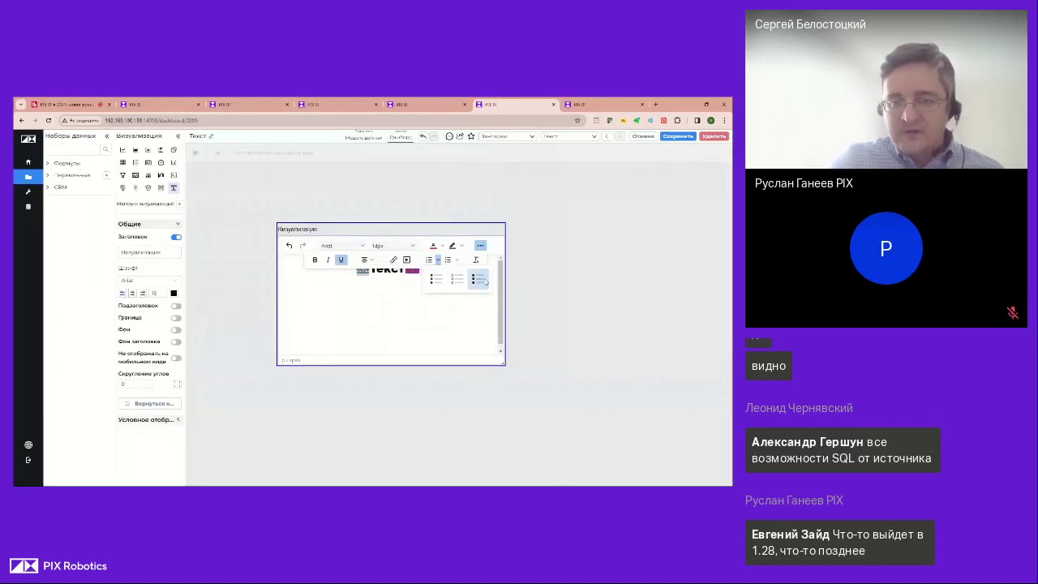
{"action": "left_click", "coordinate": [480, 280]}
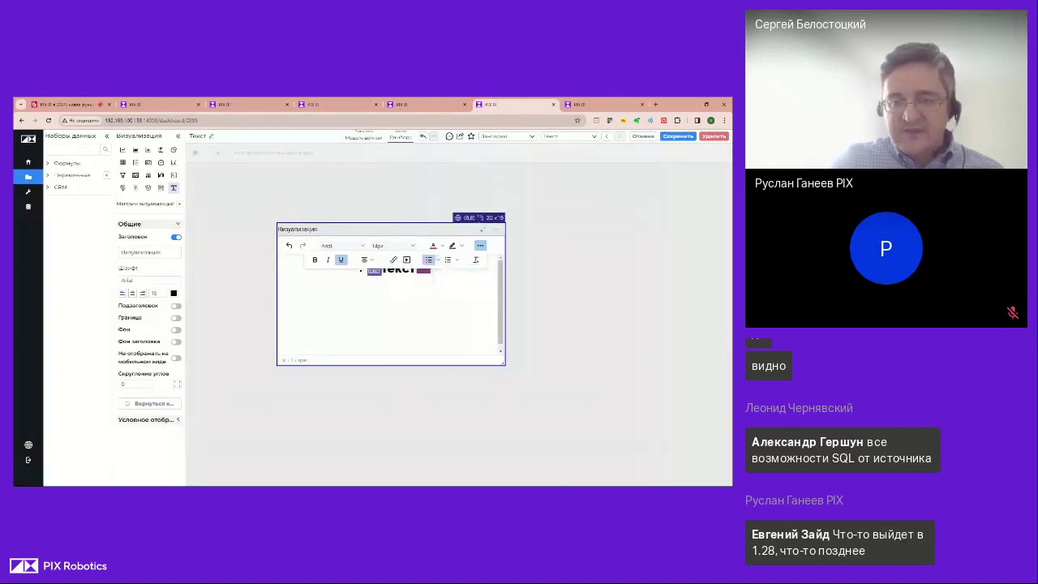
{"action": "left_click", "coordinate": [477, 260]}
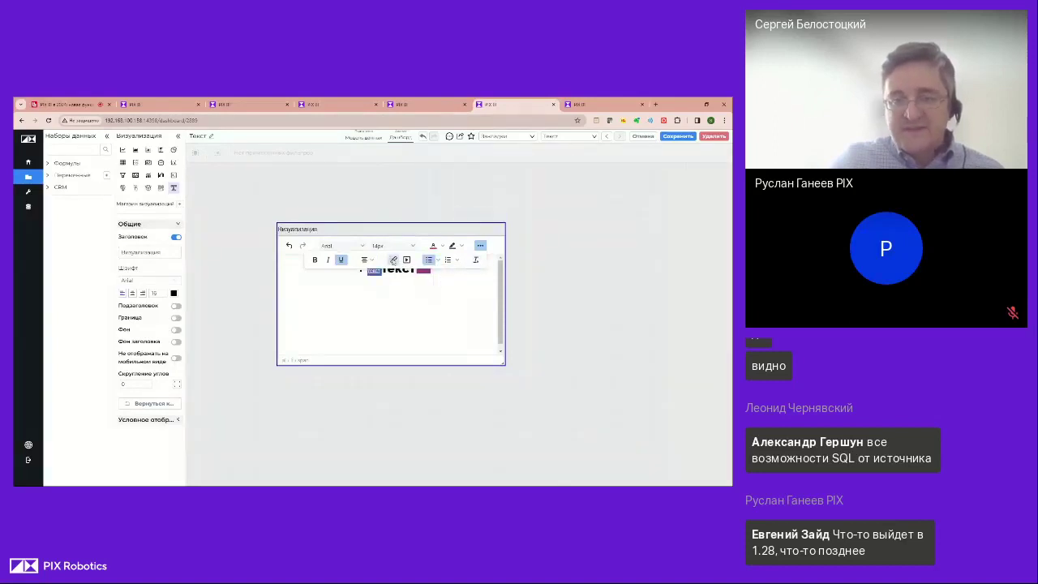
Insert a link to ya.ru on the large middle word, opening in the current window
{"action": "left_click_drag", "start_coordinate": [415, 272], "coordinate": [382, 272]}
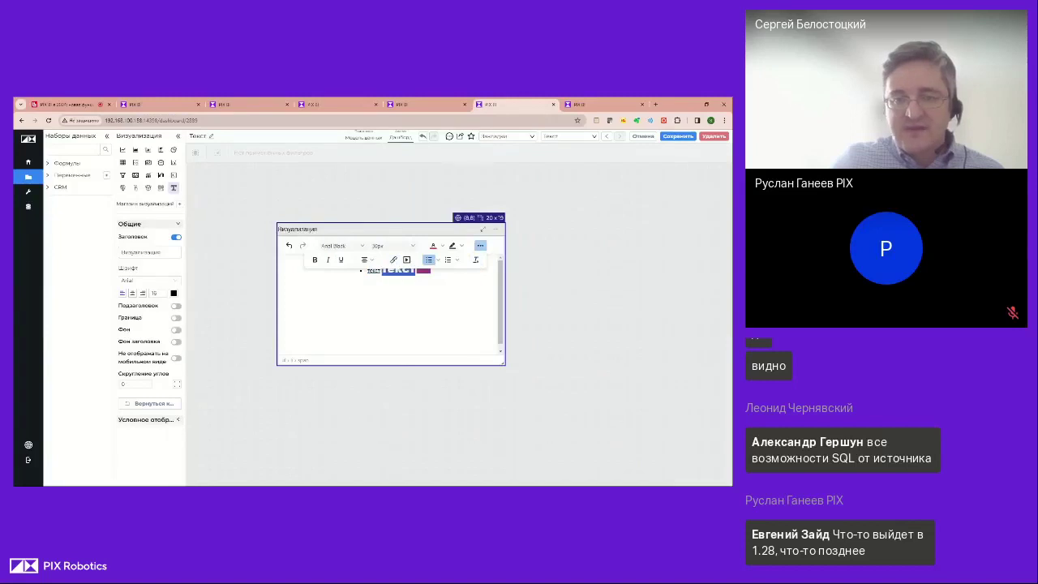
{"action": "left_click", "coordinate": [393, 259]}
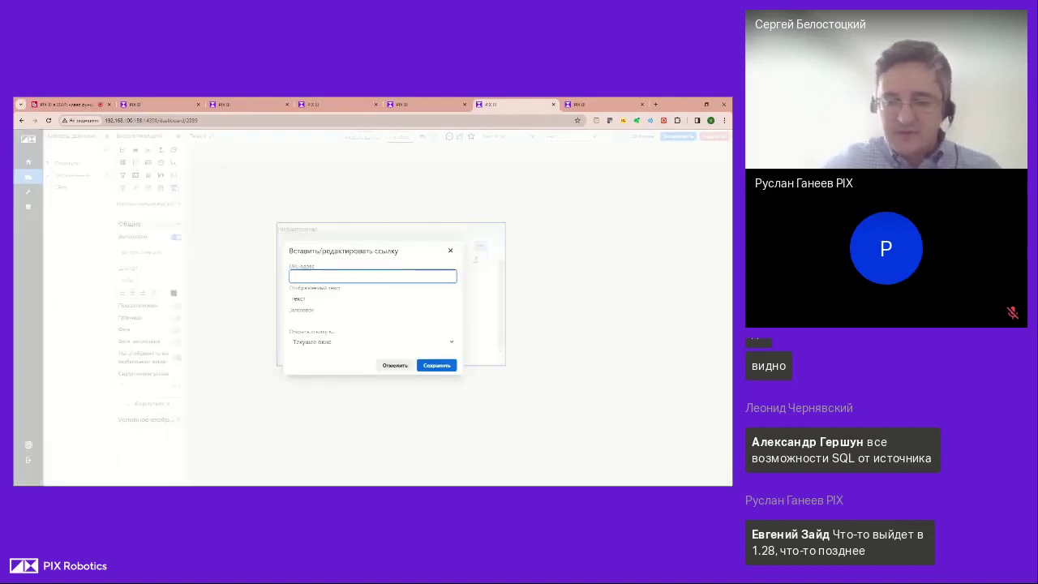
{"action": "type", "text": "ya.ru"}
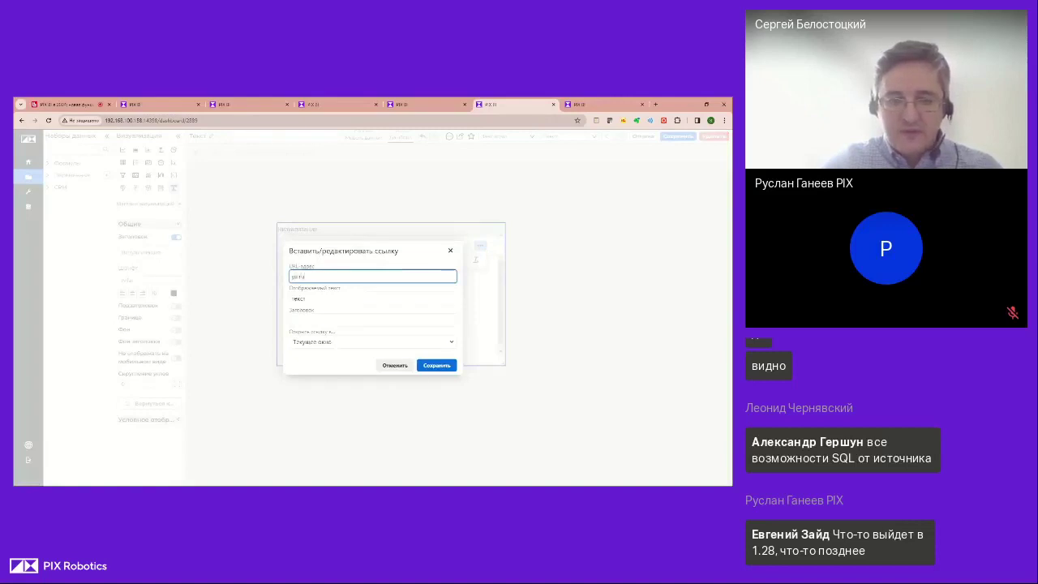
{"action": "left_click", "coordinate": [437, 365]}
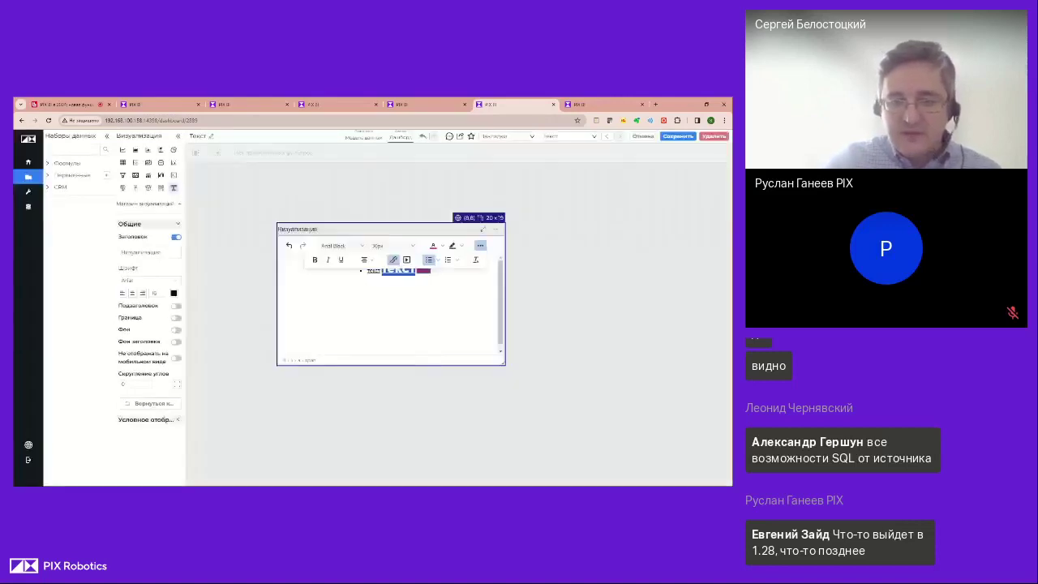
{"action": "left_click", "coordinate": [395, 270]}
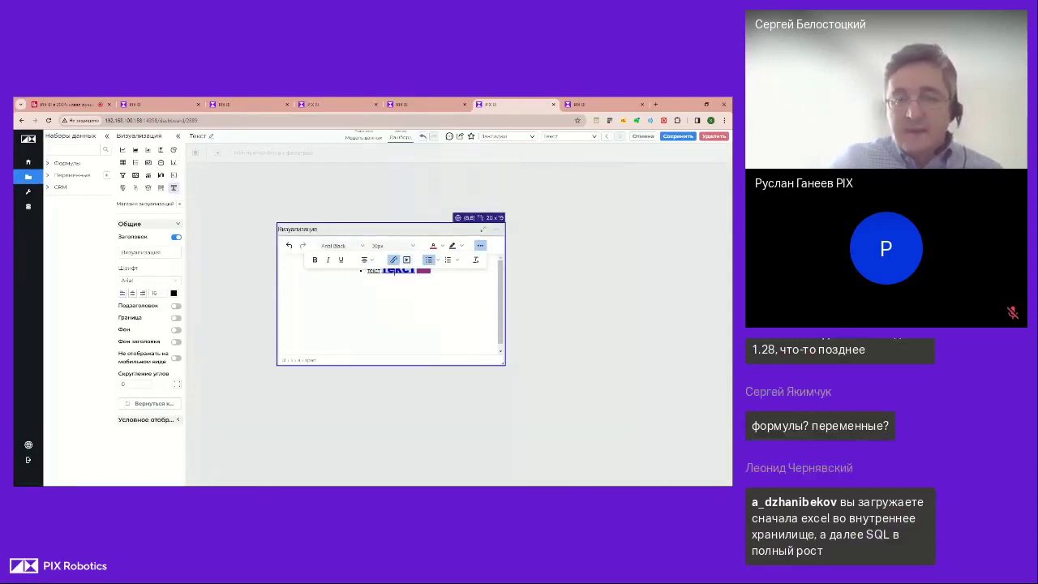
{"action": "left_click", "coordinate": [382, 270]}
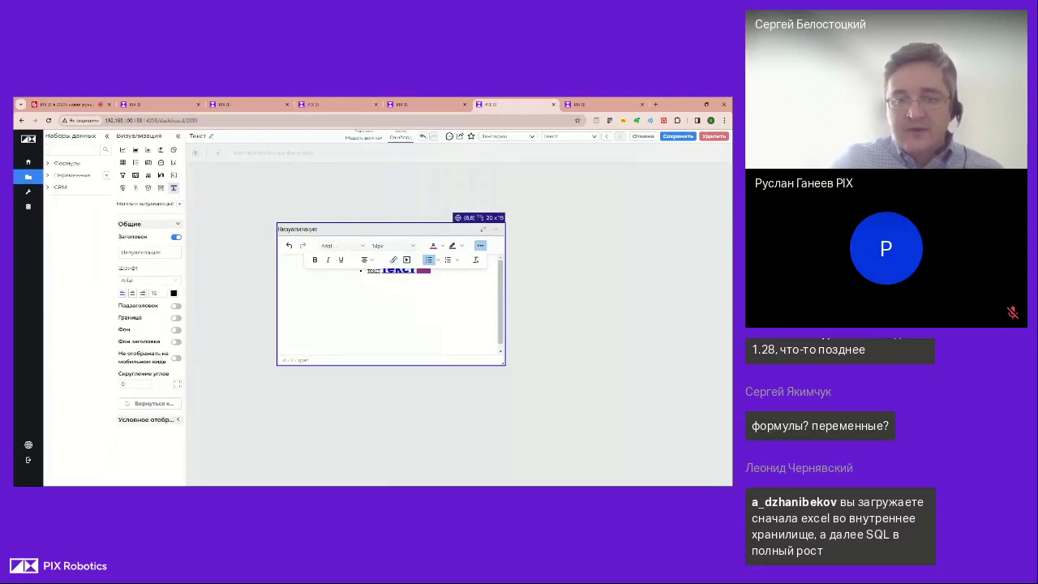
{"action": "left_click", "coordinate": [481, 245]}
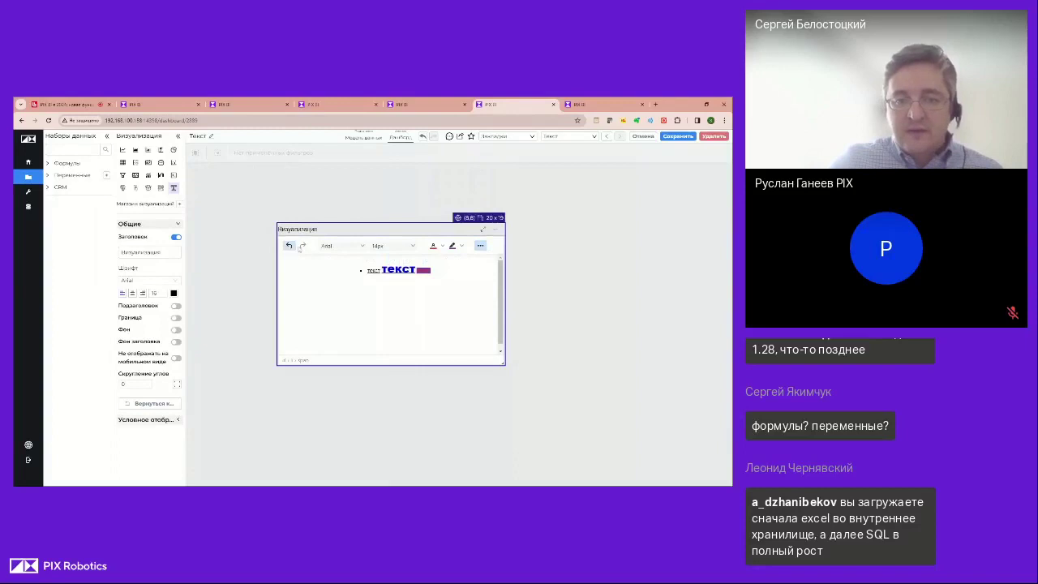
Undo the link, bulleted list and centering in the text block, and redo the centering and list
{"action": "left_click", "coordinate": [289, 247]}
{"action": "left_click", "coordinate": [290, 246]}
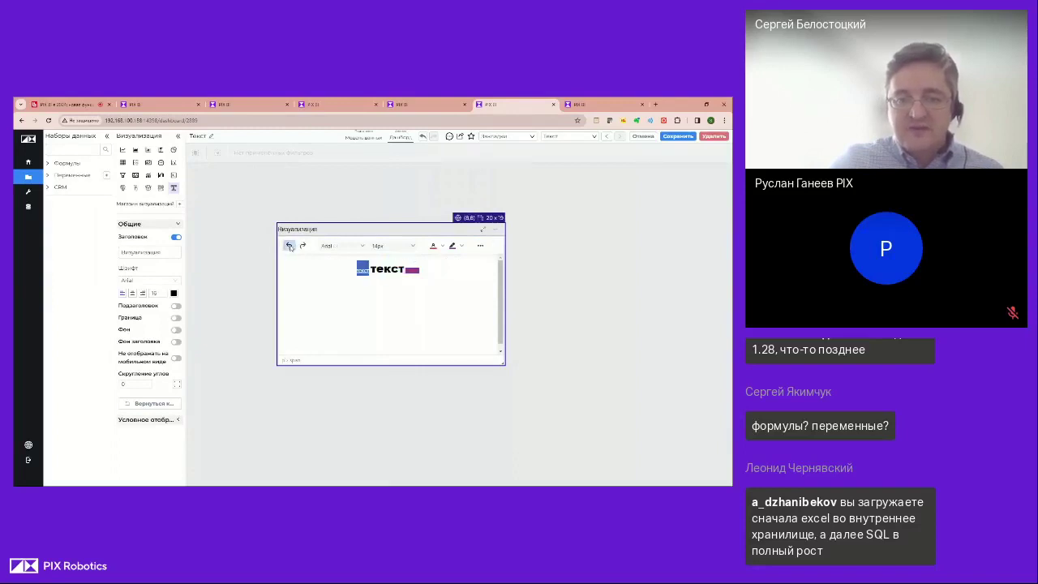
{"action": "left_click", "coordinate": [289, 247]}
{"action": "left_click", "coordinate": [302, 246]}
{"action": "left_click", "coordinate": [302, 246]}
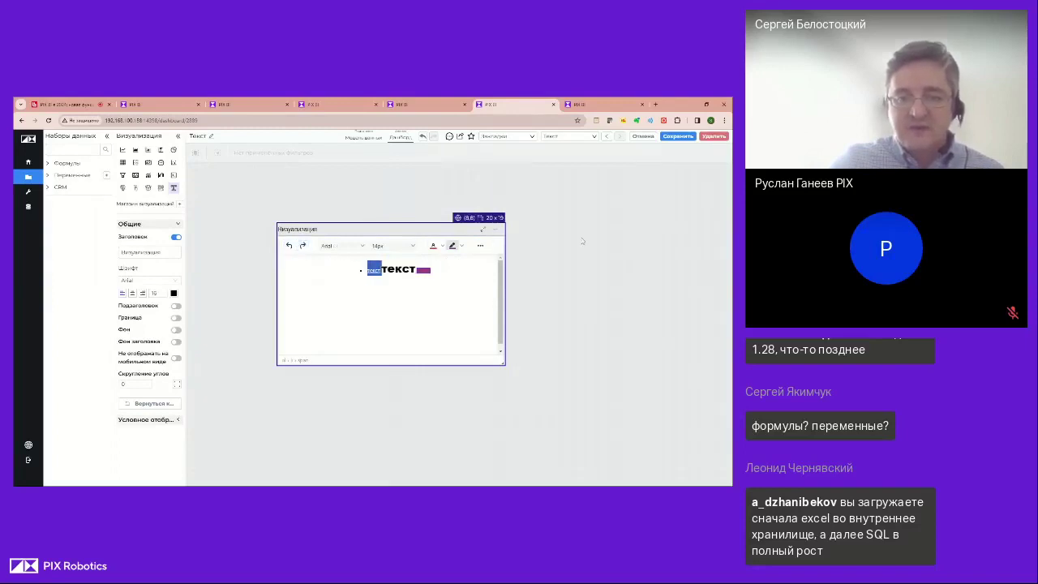
Finish editing the text block and save the "Текст" dashboard
{"action": "left_click", "coordinate": [601, 235]}
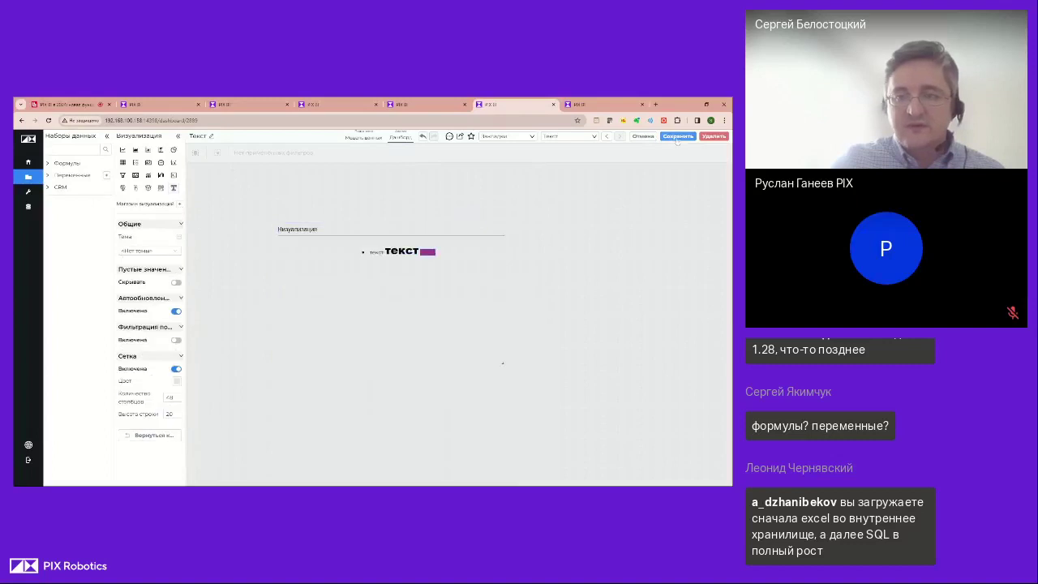
{"action": "left_click", "coordinate": [678, 136]}
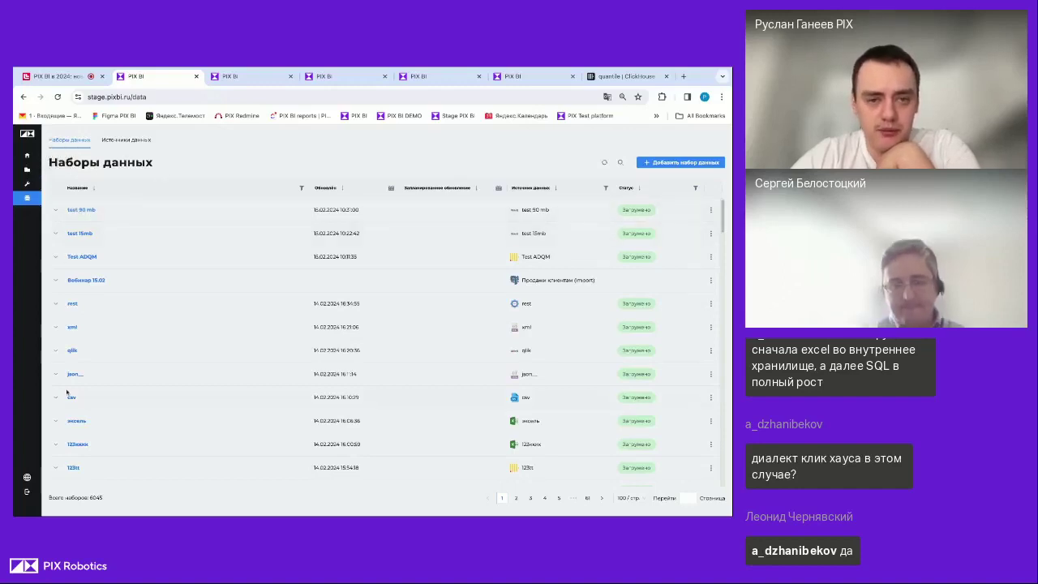
Check the details of the "test 90 mb" dataset and review the source types offered for a new source connection
{"action": "left_click", "coordinate": [56, 211]}
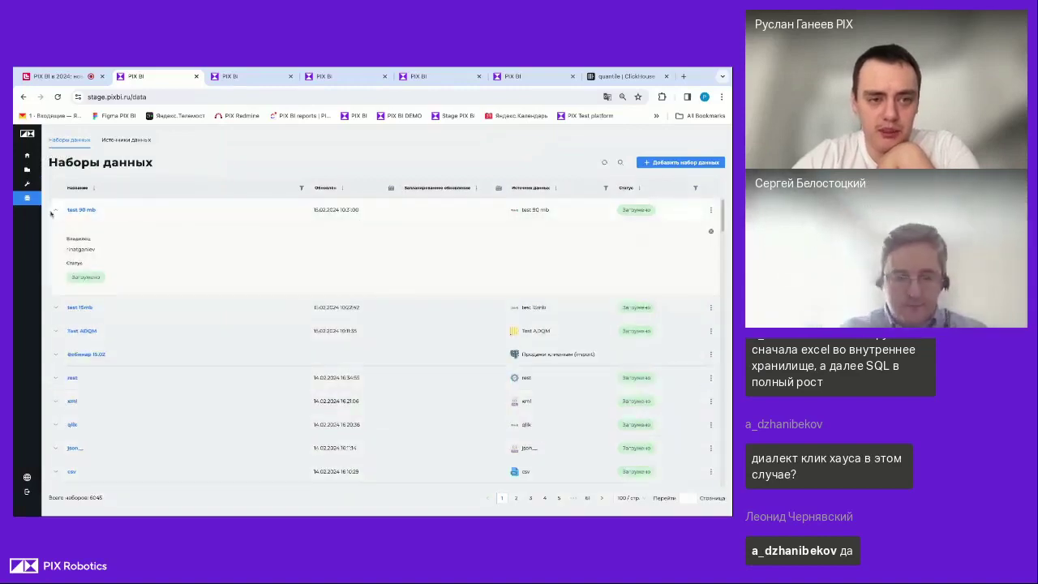
{"action": "left_click", "coordinate": [54, 212]}
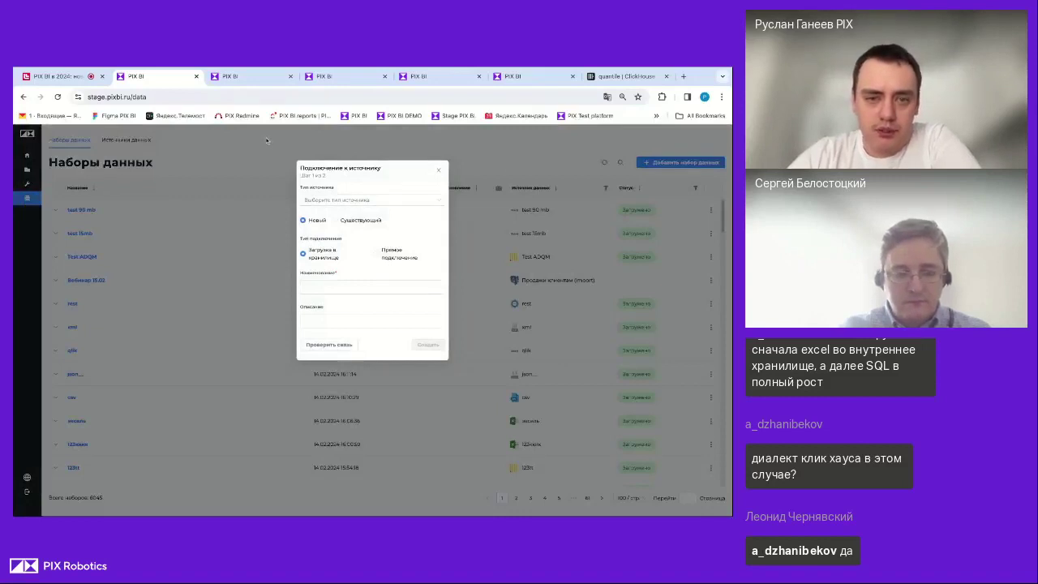
{"action": "left_click", "coordinate": [341, 201]}
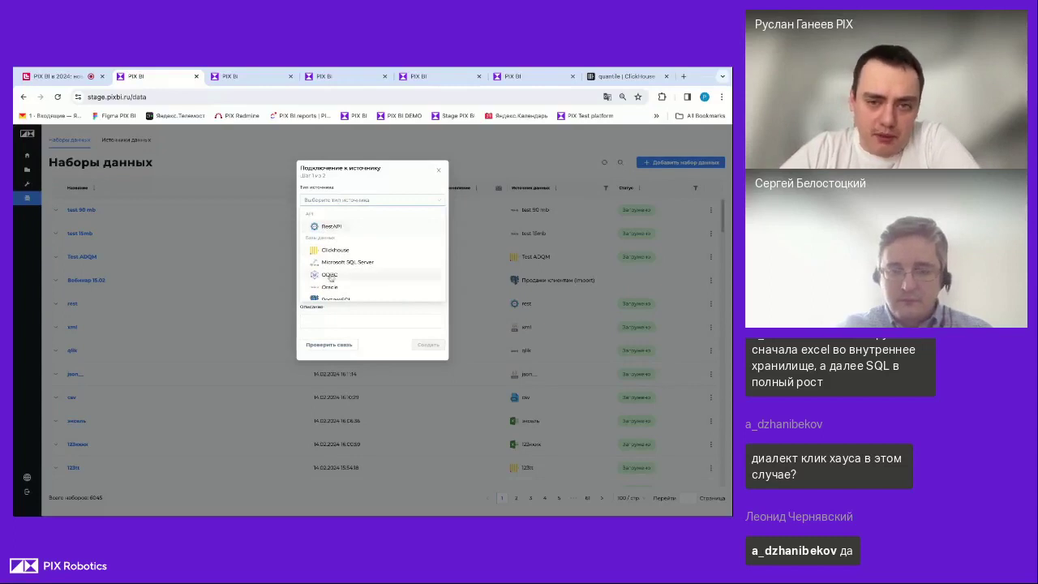
{"action": "scroll", "coordinate": [332, 276], "scroll_direction": "down", "scroll_amount": 2}
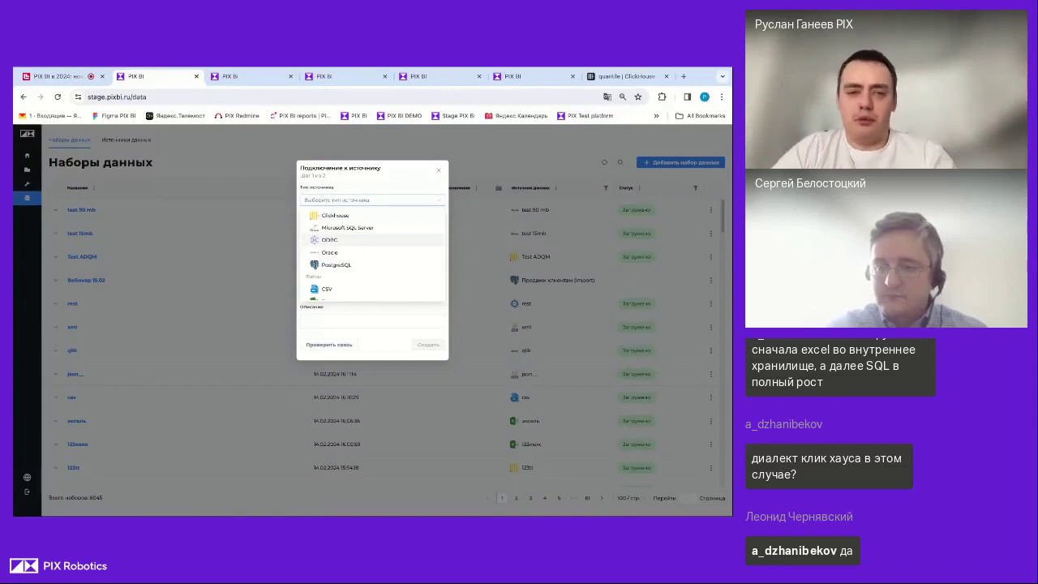
{"action": "scroll", "coordinate": [367, 265], "scroll_direction": "down", "scroll_amount": 3}
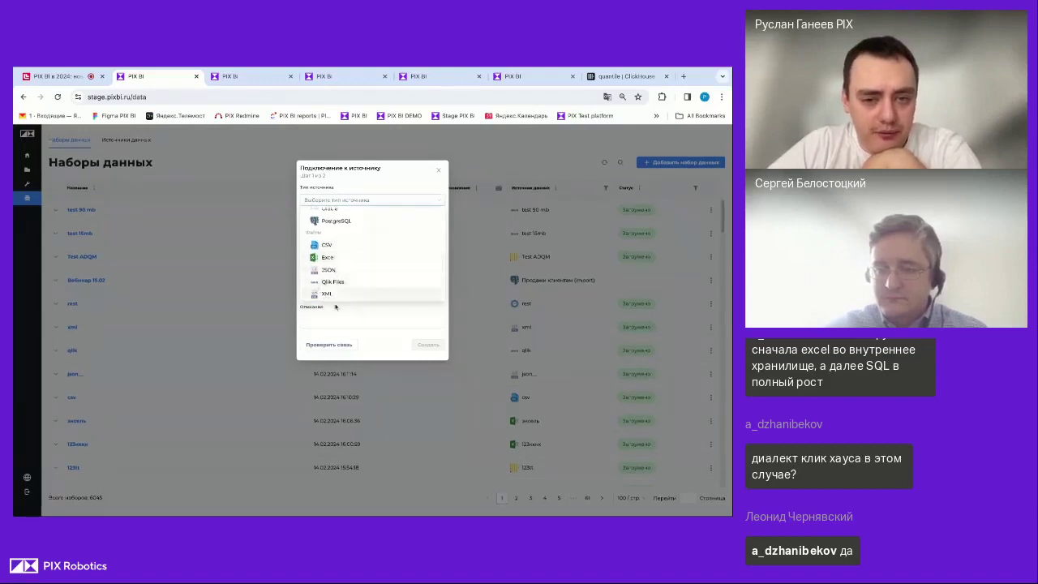
Choose PostgreSQL as the source type for the new source connection
{"action": "scroll", "coordinate": [337, 289], "scroll_direction": "up", "scroll_amount": 3}
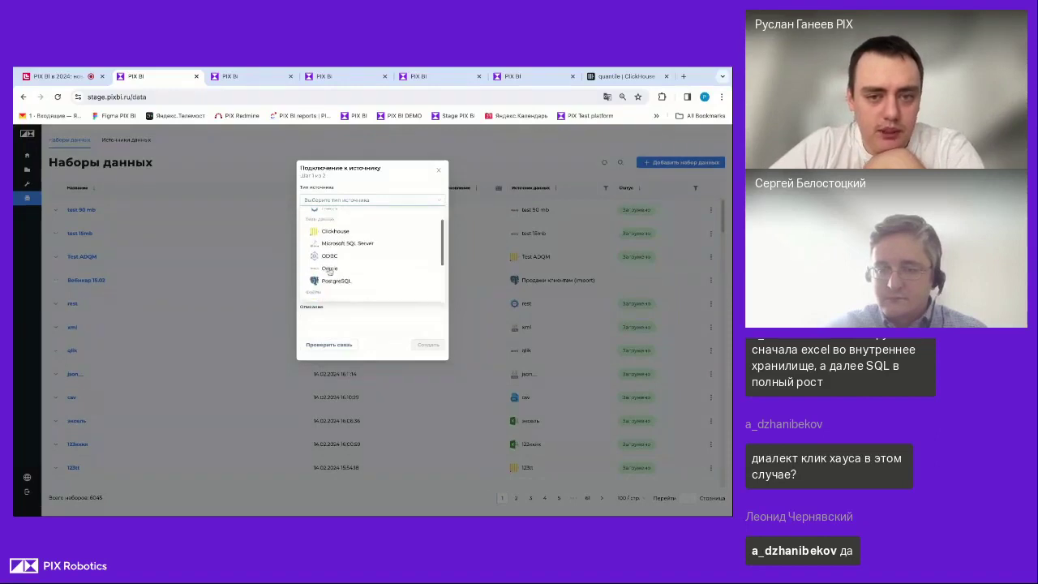
{"action": "left_click", "coordinate": [336, 281]}
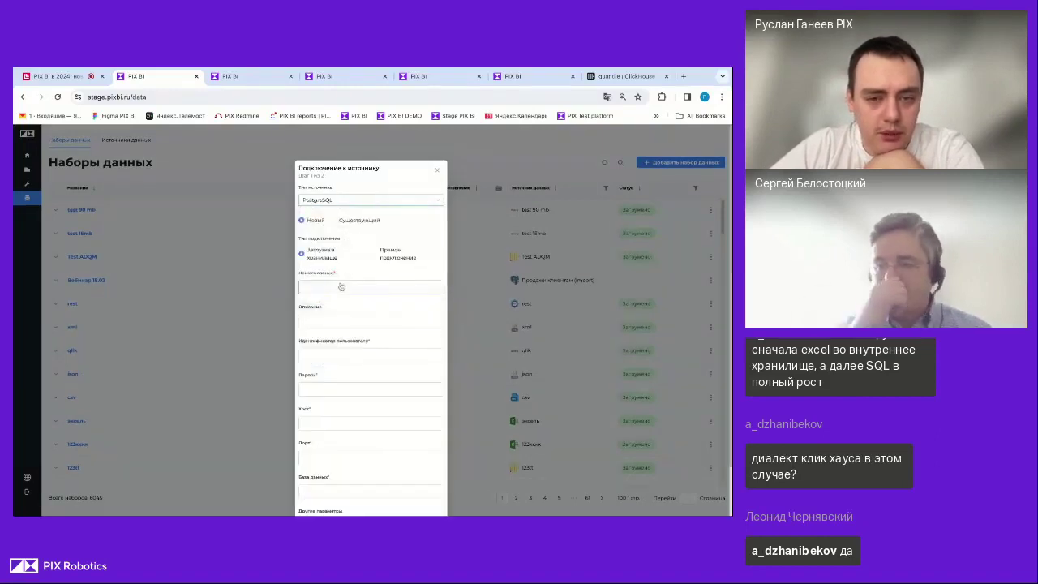
{"action": "left_click", "coordinate": [341, 287]}
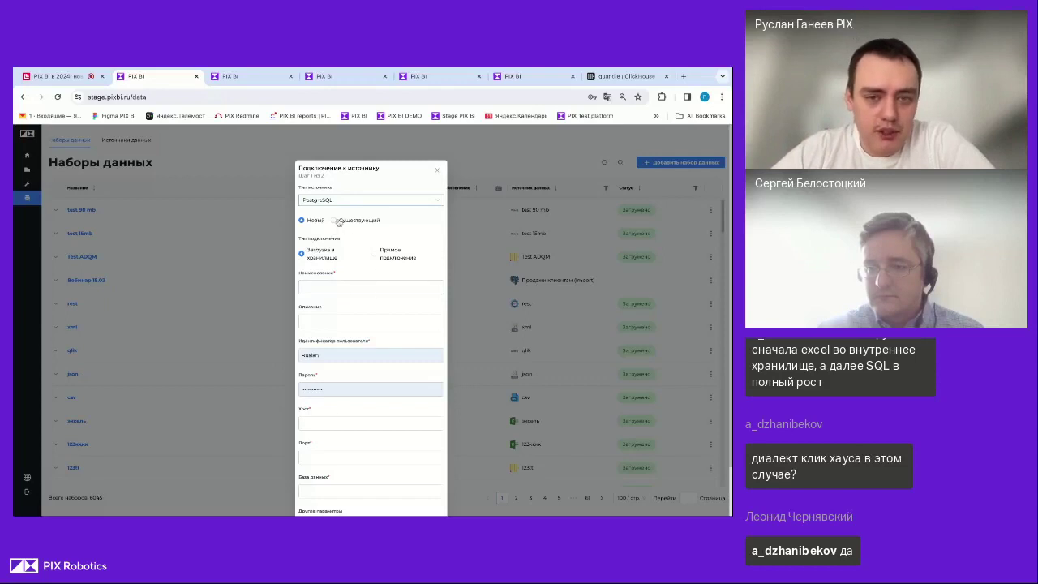
Check the existing PostgreSQL sources on offer, switch back to a new source and review its connection parameters
{"action": "left_click", "coordinate": [339, 222]}
{"action": "left_click", "coordinate": [340, 235]}
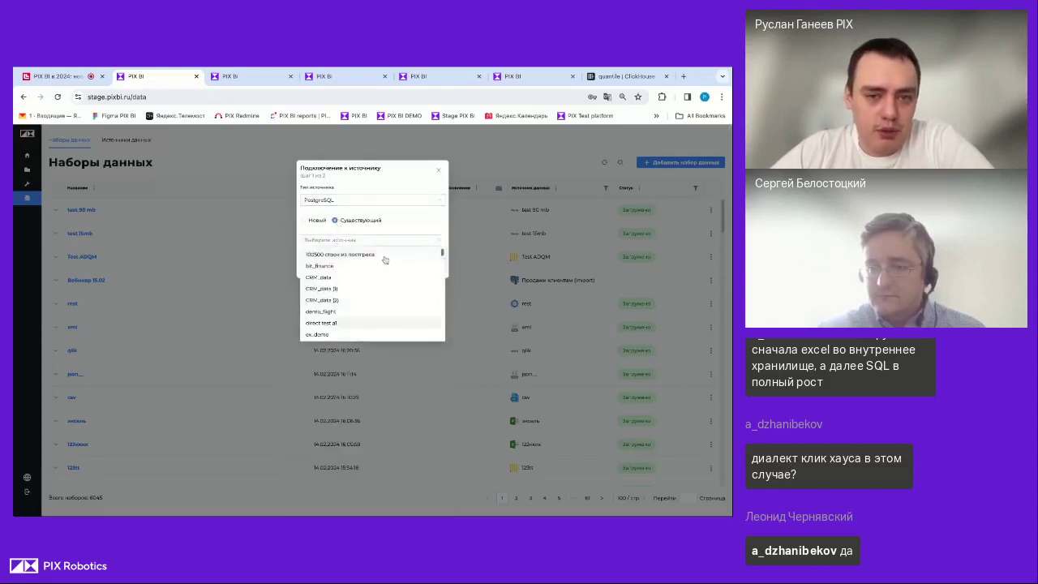
{"action": "left_click", "coordinate": [312, 222]}
{"action": "left_click", "coordinate": [309, 221]}
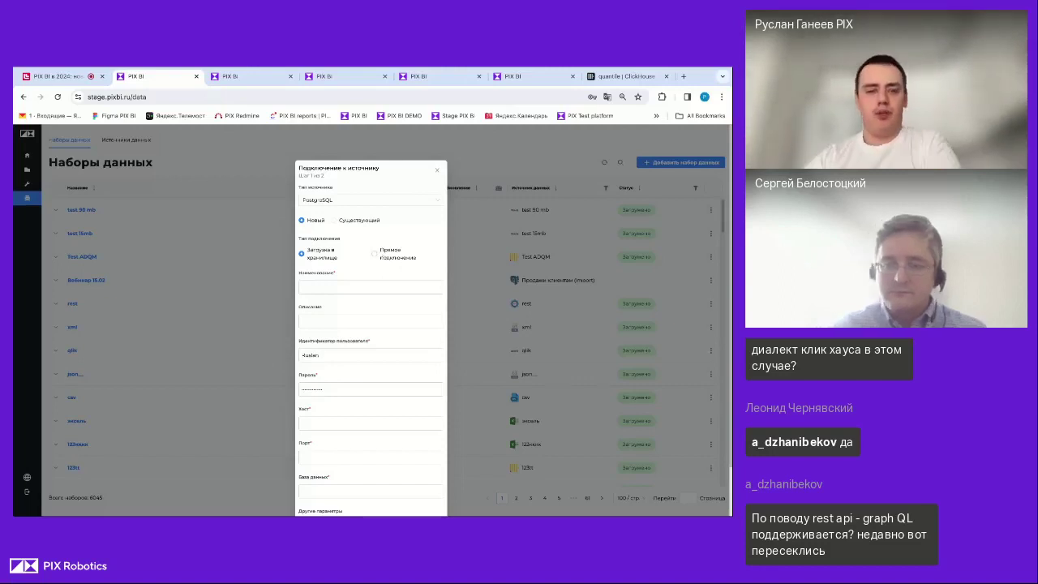
{"action": "scroll", "coordinate": [344, 333], "scroll_direction": "down", "scroll_amount": 1}
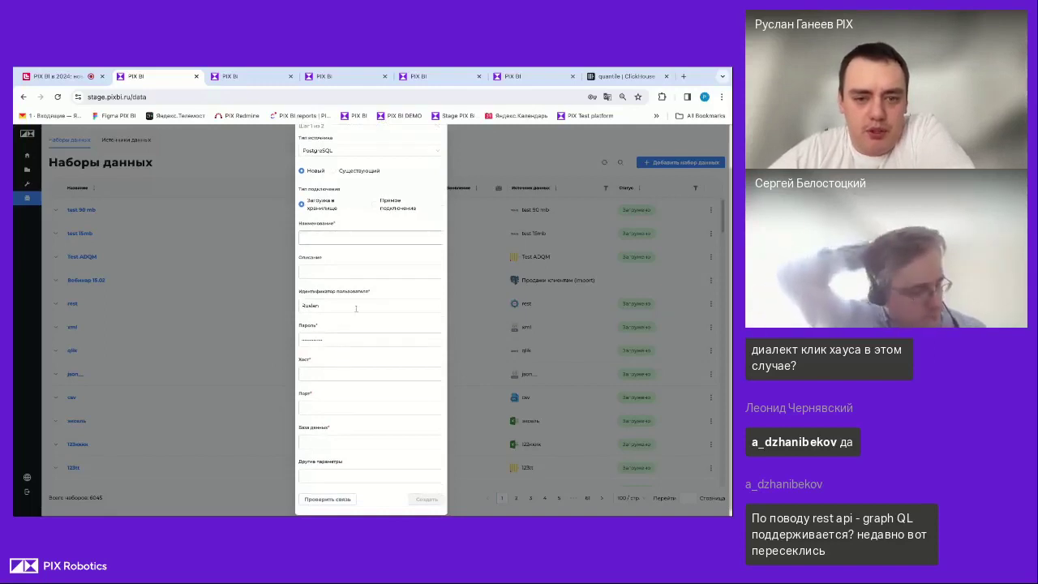
Find the existing PostgreSQL source "Продажи клиентам (import)" with "impo", check its connection and connect the new dataset to it
{"action": "left_click", "coordinate": [332, 377]}
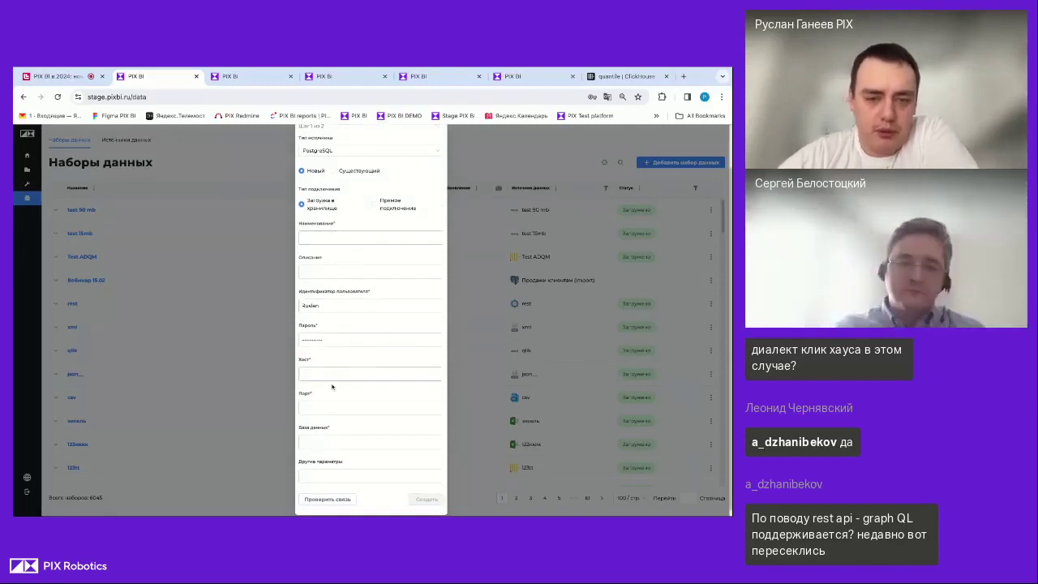
{"action": "scroll", "coordinate": [332, 387], "scroll_direction": "down", "scroll_amount": 1}
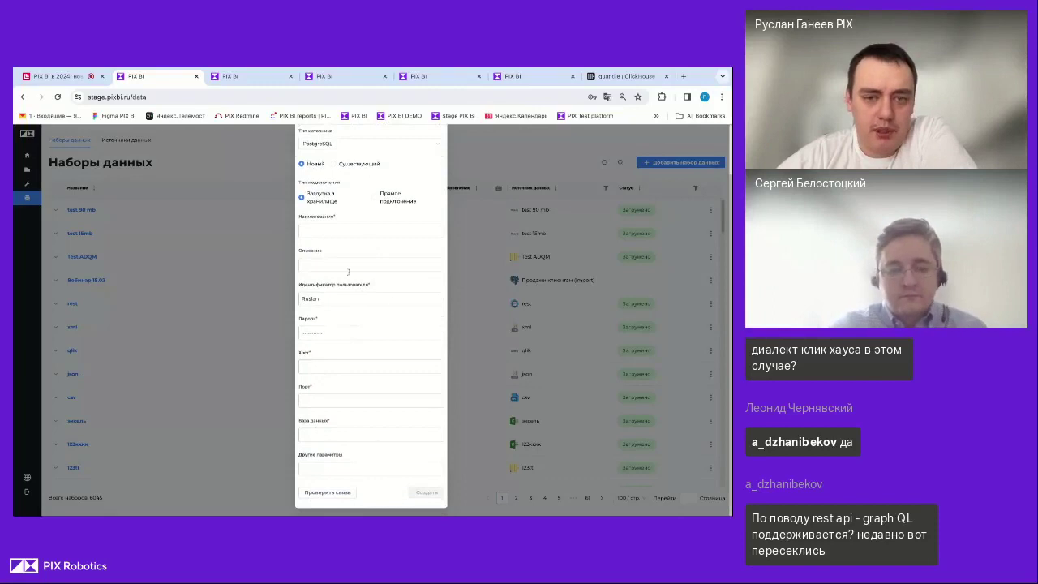
{"action": "scroll", "coordinate": [349, 272], "scroll_direction": "up", "scroll_amount": 3}
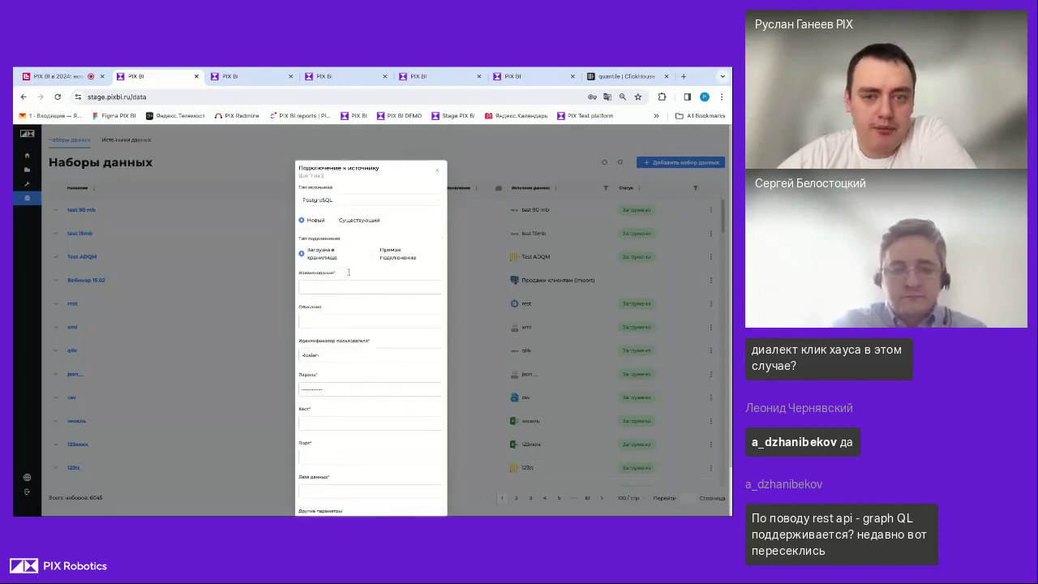
{"action": "left_click", "coordinate": [365, 222]}
{"action": "left_click", "coordinate": [350, 240]}
{"action": "type", "text": "a"}
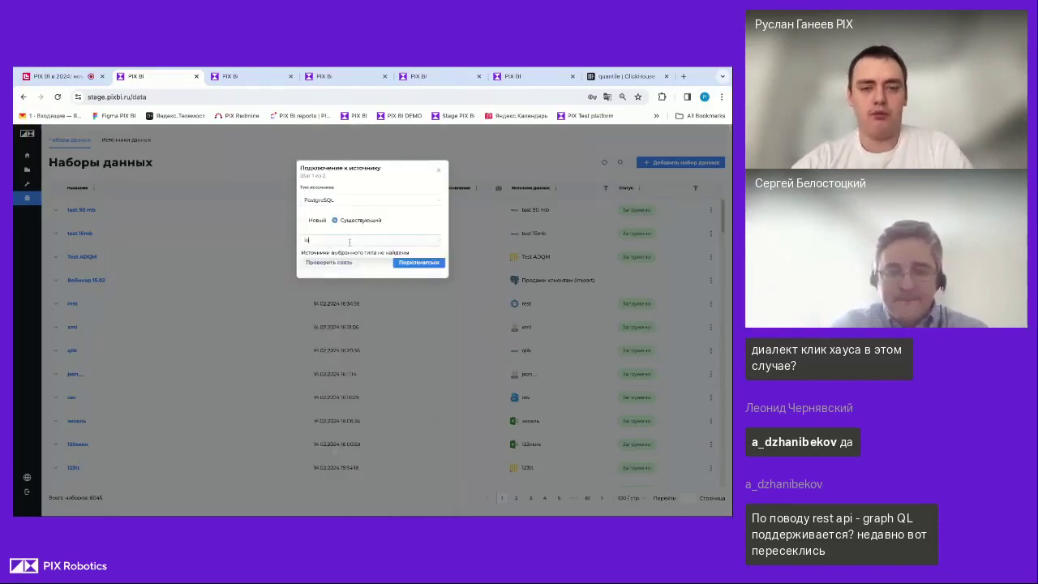
{"action": "type", "text": "mpo"}
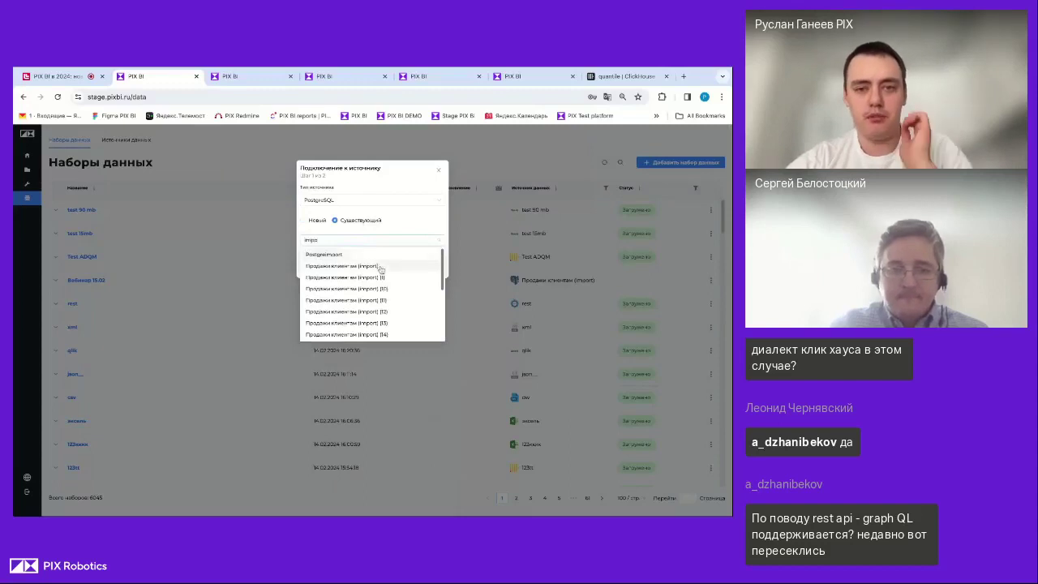
{"action": "left_click", "coordinate": [341, 265]}
{"action": "left_click", "coordinate": [330, 263]}
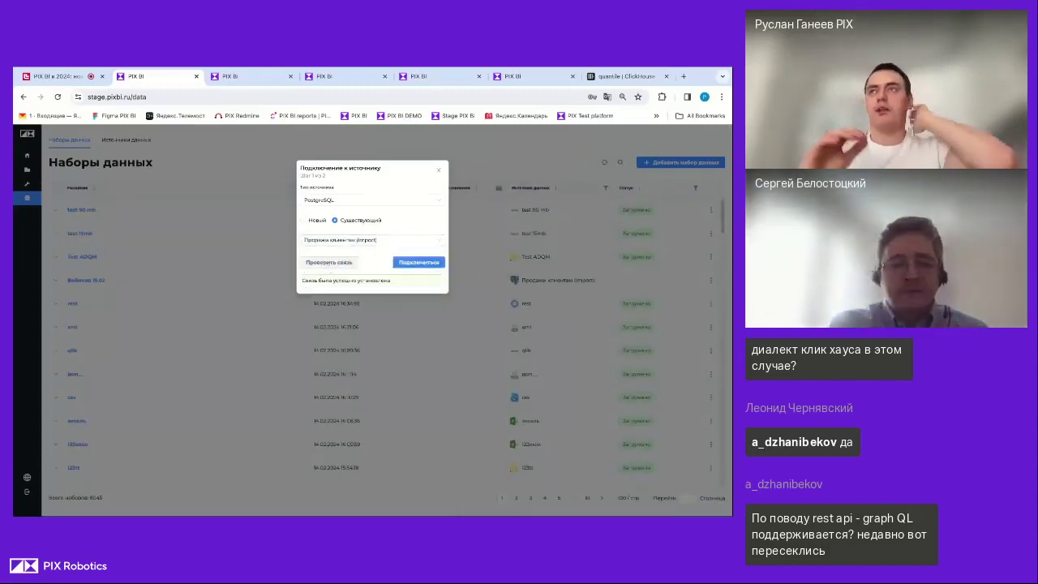
{"action": "left_click", "coordinate": [418, 262]}
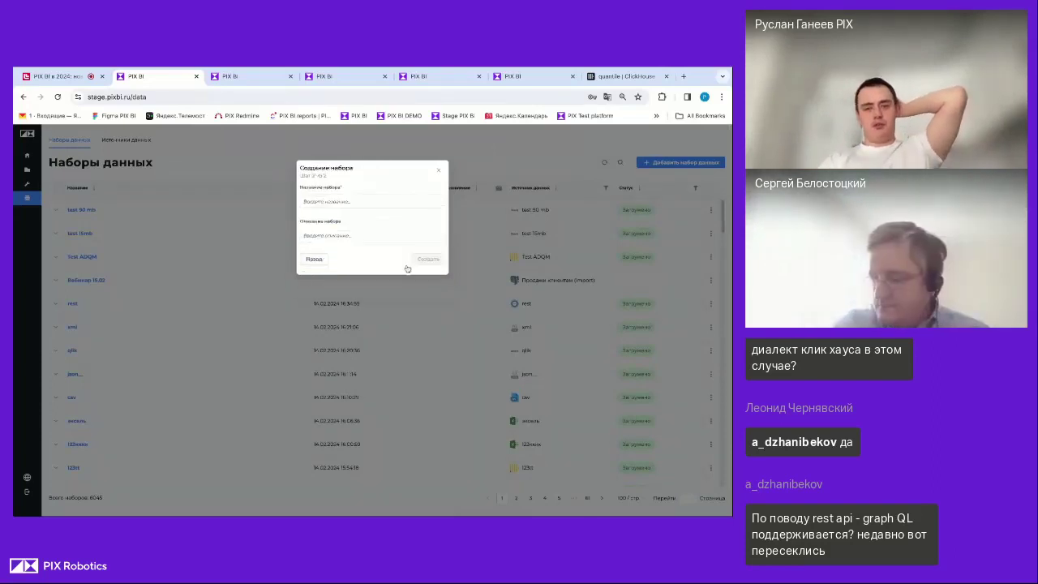
Name the new dataset "Вебинар 15.02 - 2" and create it
{"action": "left_click", "coordinate": [334, 206]}
{"action": "type", "text": "Во"}
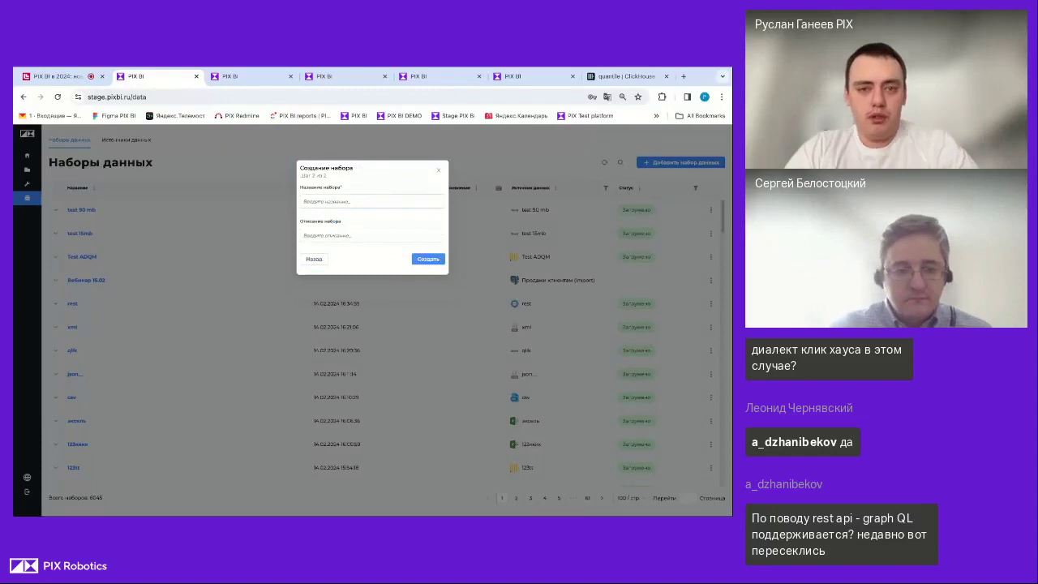
{"action": "type", "text": "бин"}
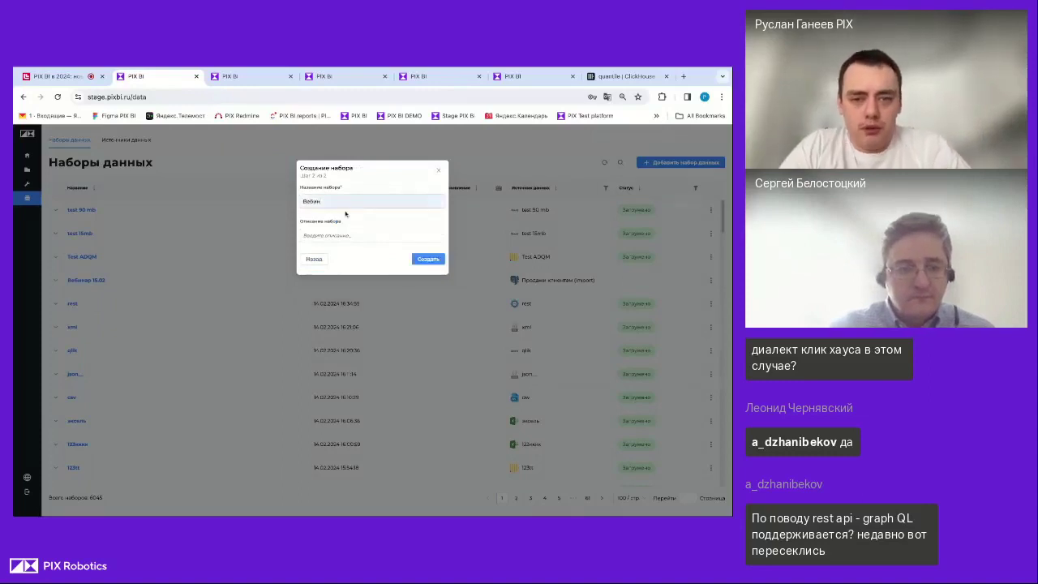
{"action": "type", "text": "ар 15.02 - 2"}
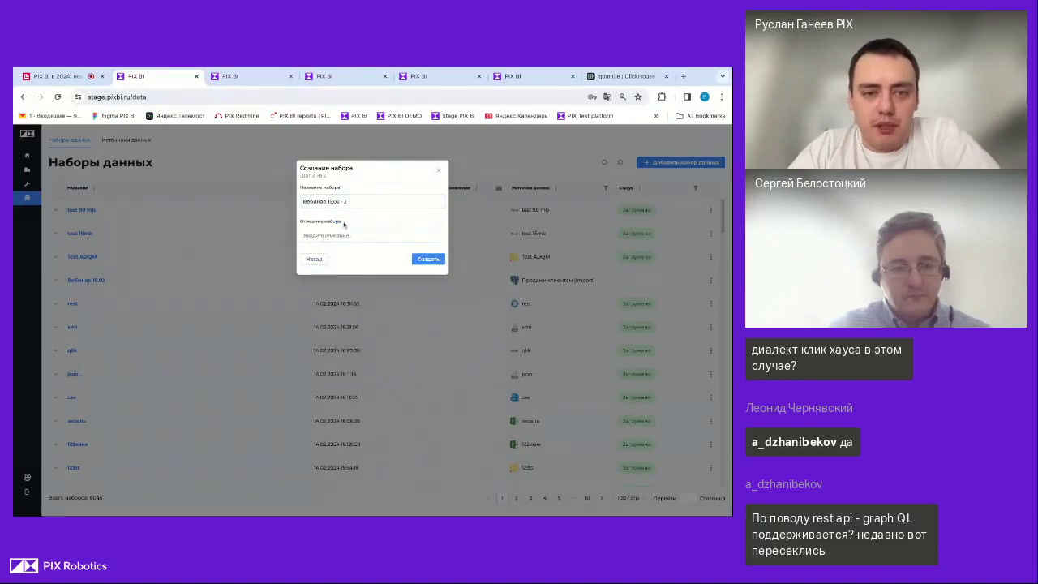
{"action": "left_click", "coordinate": [429, 261]}
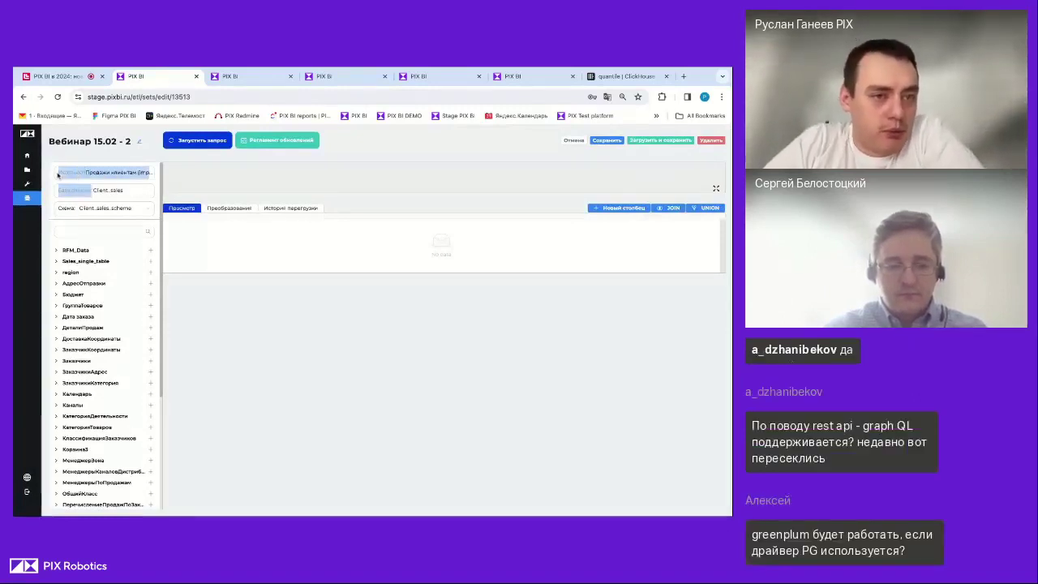
Browse the tables of the Client_sales_scheme schema, insert the query for the Заказчики table and run it
{"action": "left_click", "coordinate": [139, 208]}
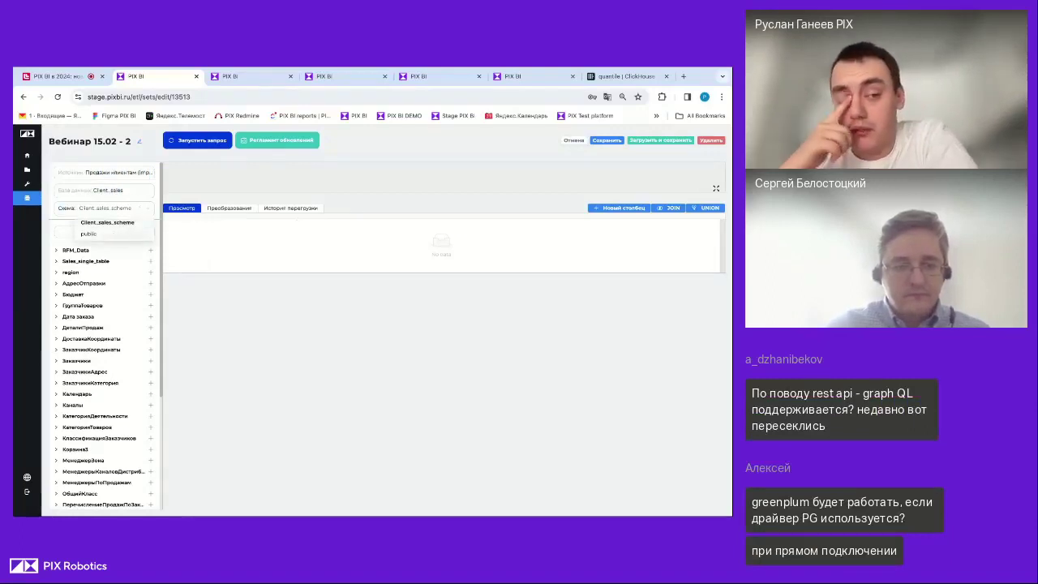
{"action": "left_click", "coordinate": [154, 217]}
{"action": "scroll", "coordinate": [90, 316], "scroll_direction": "down", "scroll_amount": 5}
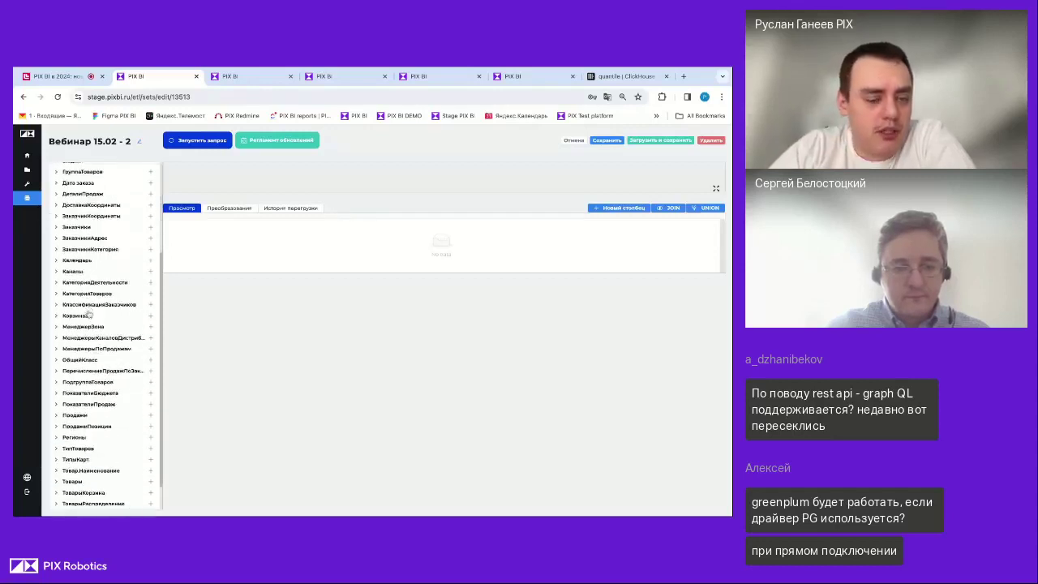
{"action": "scroll", "coordinate": [91, 316], "scroll_direction": "up", "scroll_amount": 5}
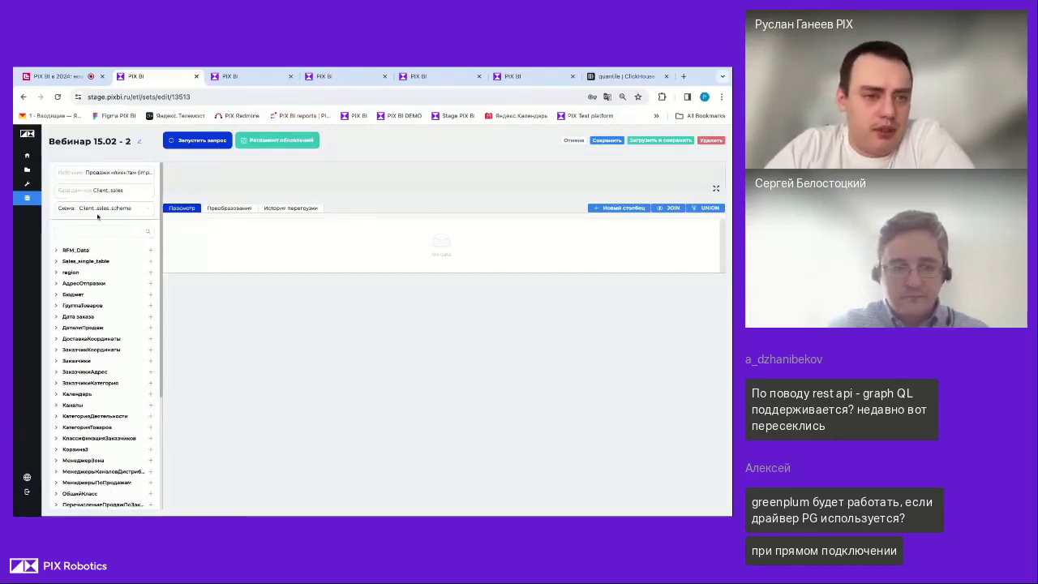
{"action": "scroll", "coordinate": [58, 354], "scroll_direction": "down", "scroll_amount": 4}
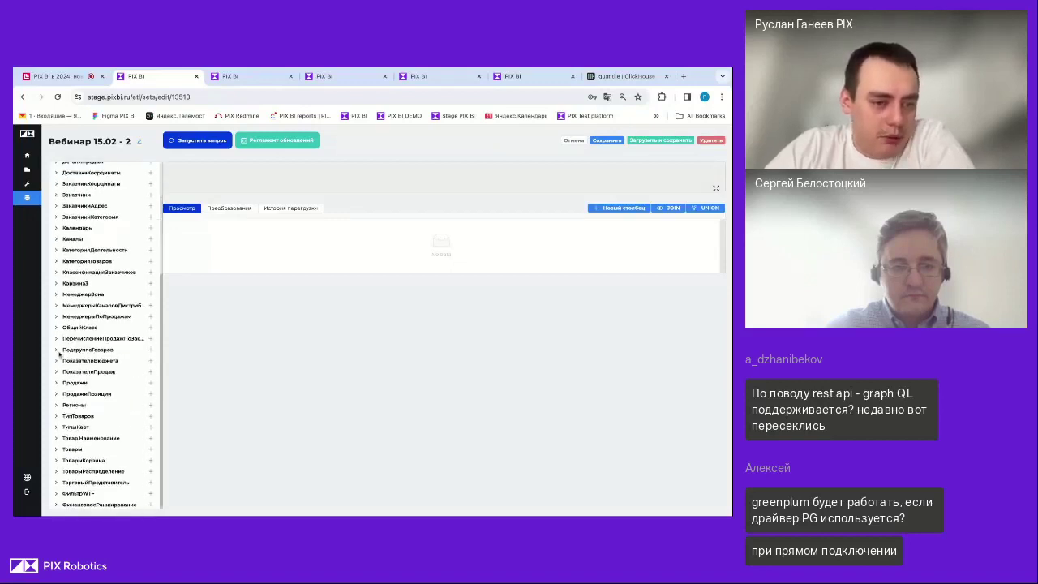
{"action": "scroll", "coordinate": [90, 377], "scroll_direction": "up", "scroll_amount": 4}
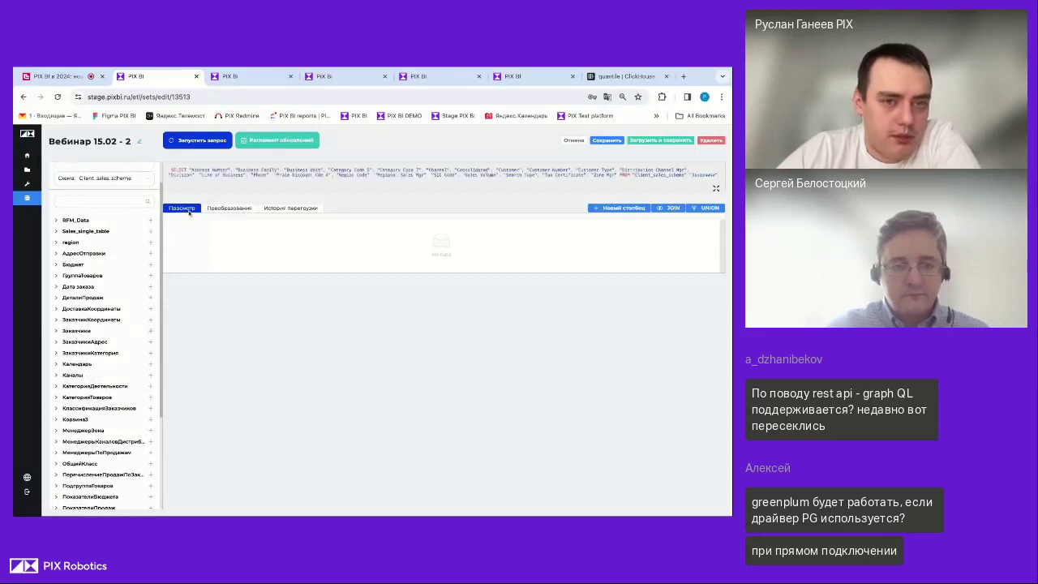
{"action": "left_click", "coordinate": [206, 146]}
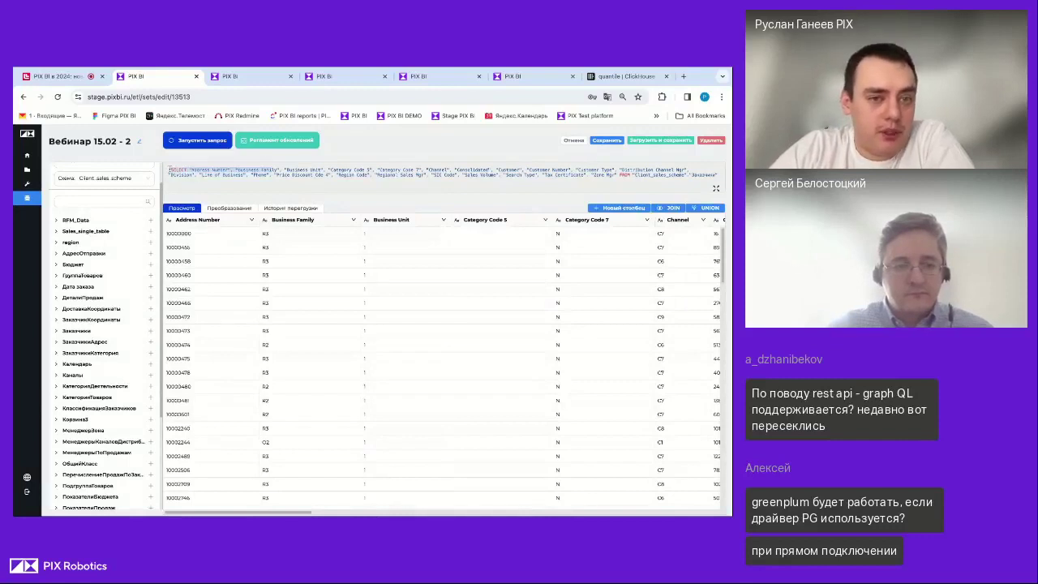
Clear the query text, insert the Заказчики table's query again and clear it once more
{"action": "key", "text": "ctrl+a"}
{"action": "left_click", "coordinate": [278, 177]}
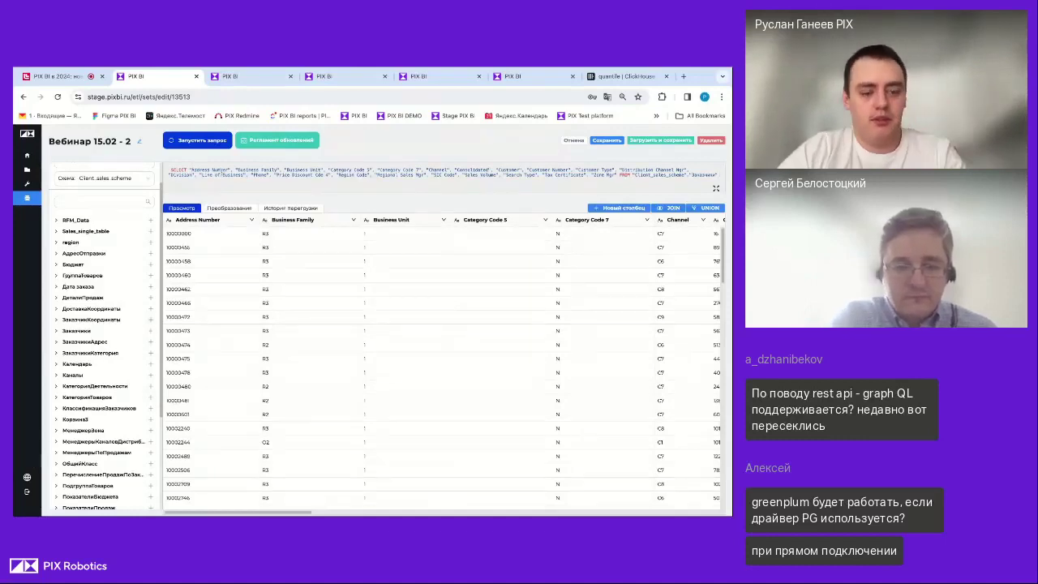
{"action": "key", "text": "ctrl+a"}
{"action": "key", "text": "Delete"}
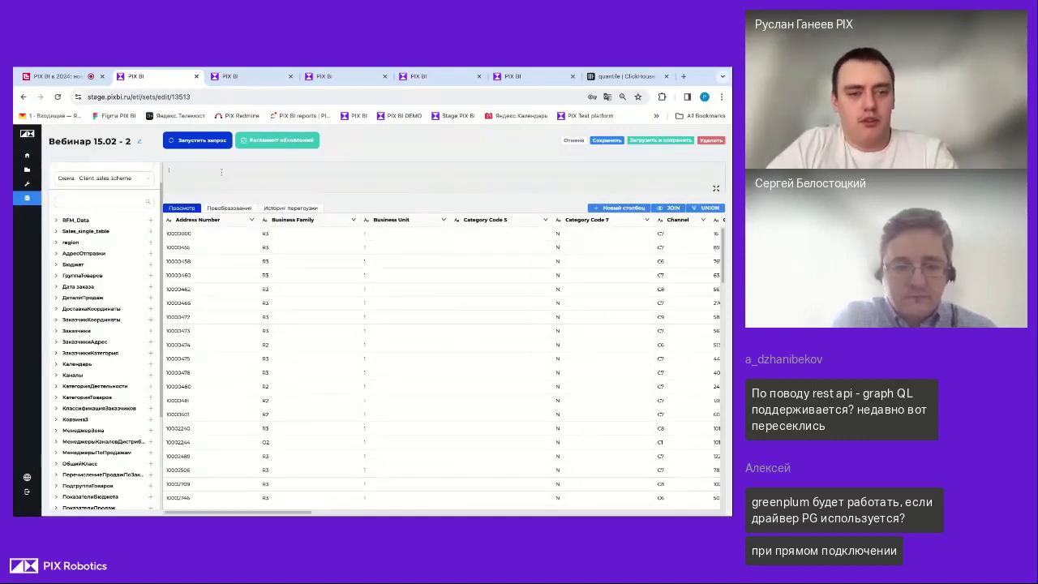
{"action": "left_click", "coordinate": [150, 330]}
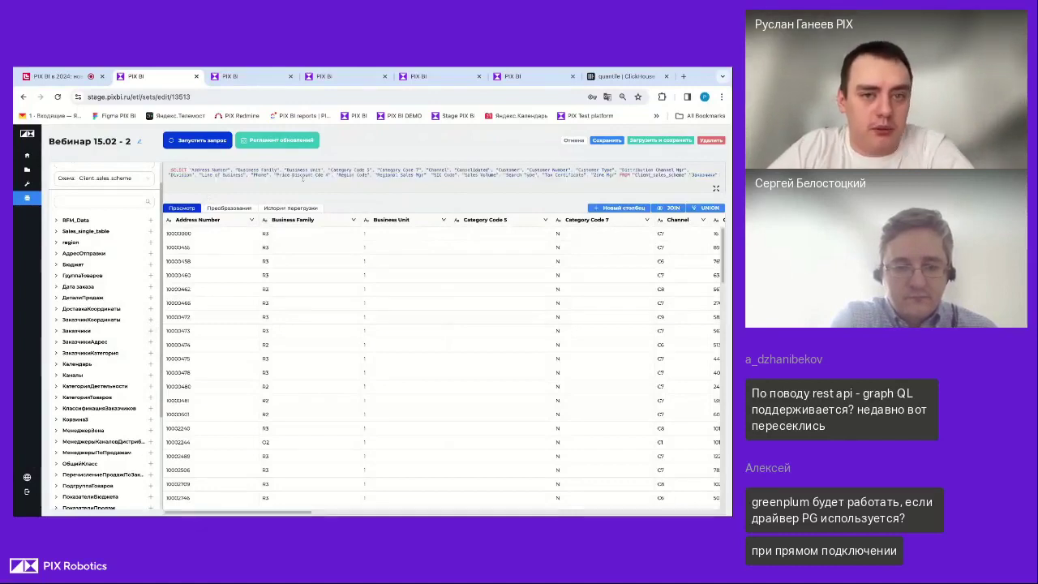
{"action": "key", "text": "ctrl+a"}
{"action": "key", "text": "Delete"}
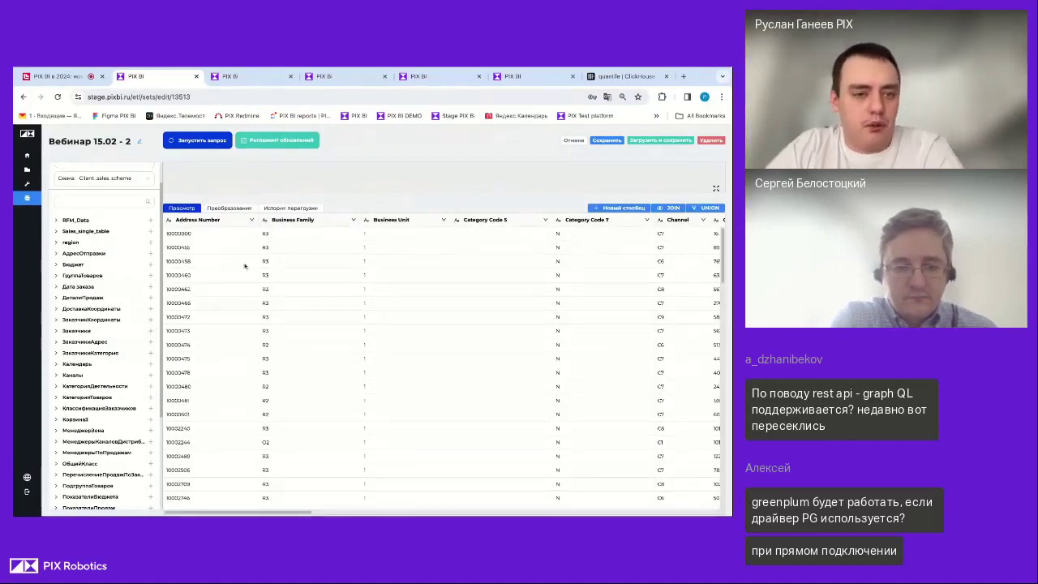
Look through the fields of the Заказчики table, insert its full query and run it, then collapse the table's field list
{"action": "left_click", "coordinate": [56, 331]}
{"action": "left_click", "coordinate": [84, 383]}
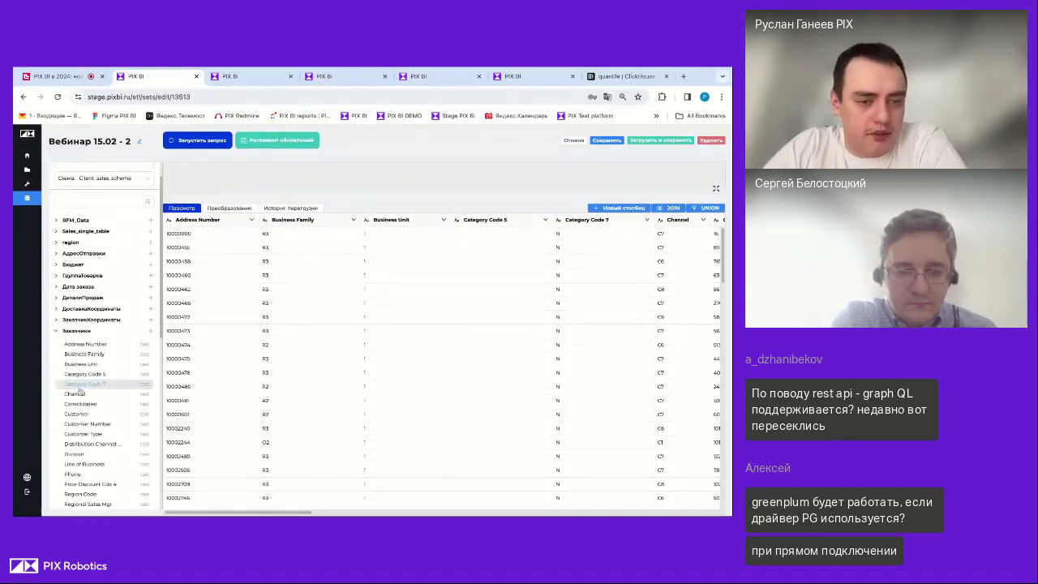
{"action": "left_click", "coordinate": [74, 393]}
{"action": "left_click", "coordinate": [86, 423]}
{"action": "left_click", "coordinate": [74, 454]}
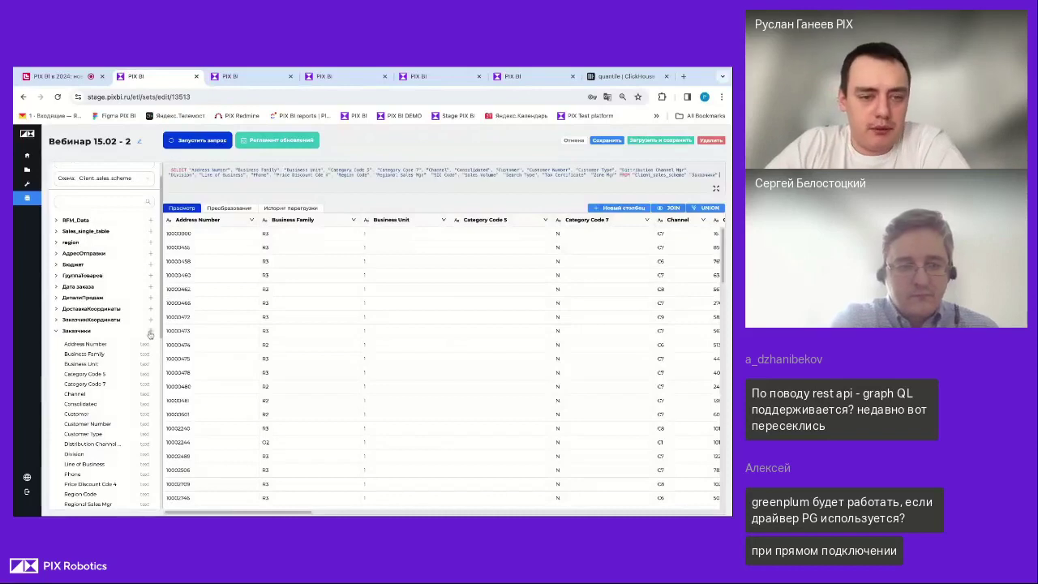
{"action": "left_click", "coordinate": [193, 142]}
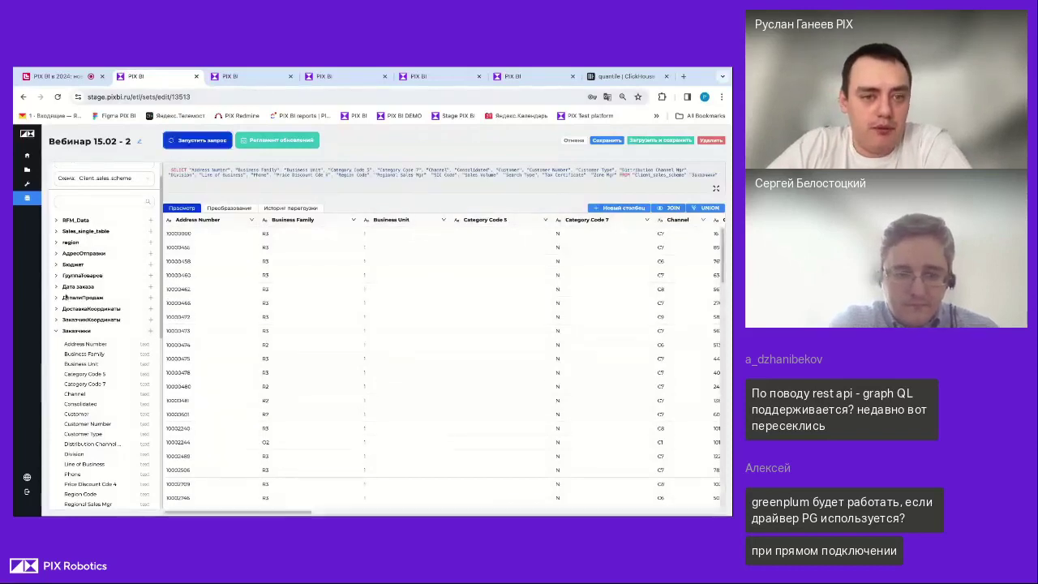
{"action": "left_click", "coordinate": [55, 331]}
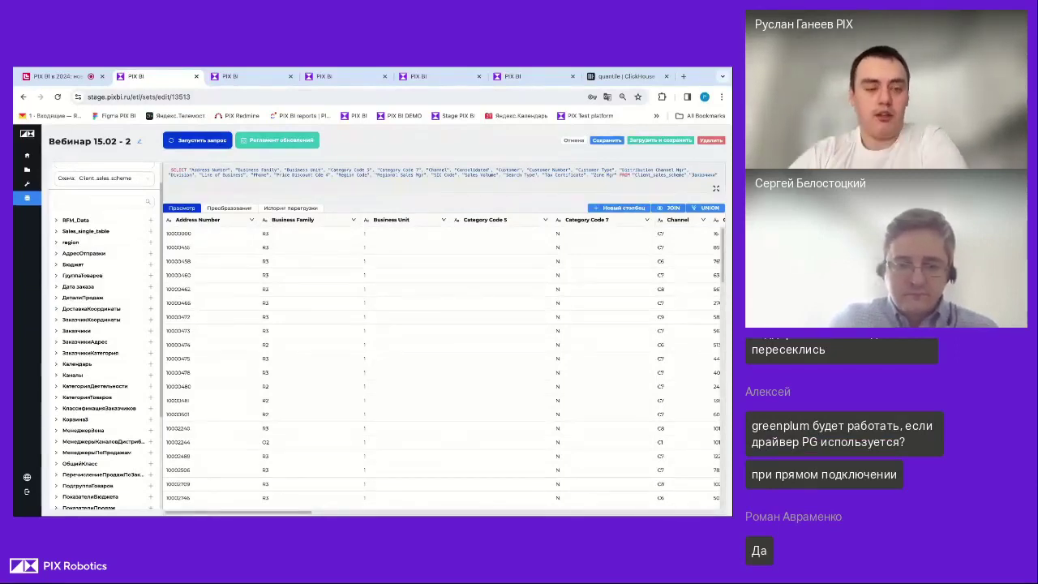
Try a filter on the Address Number column with the comparison "Является", view the selectable values and close the settings without applying it
{"action": "left_click", "coordinate": [252, 220]}
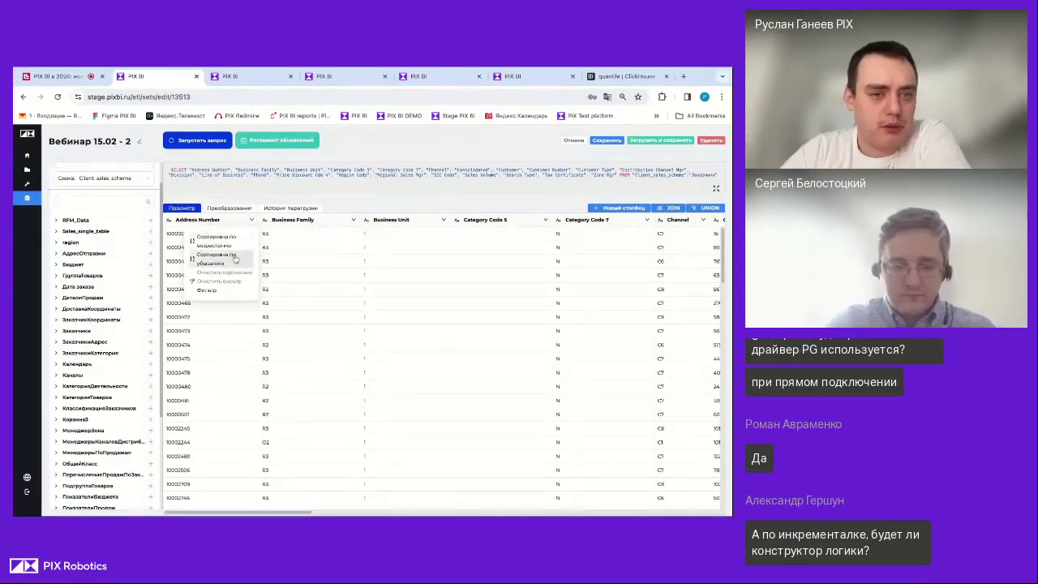
{"action": "left_click", "coordinate": [215, 294]}
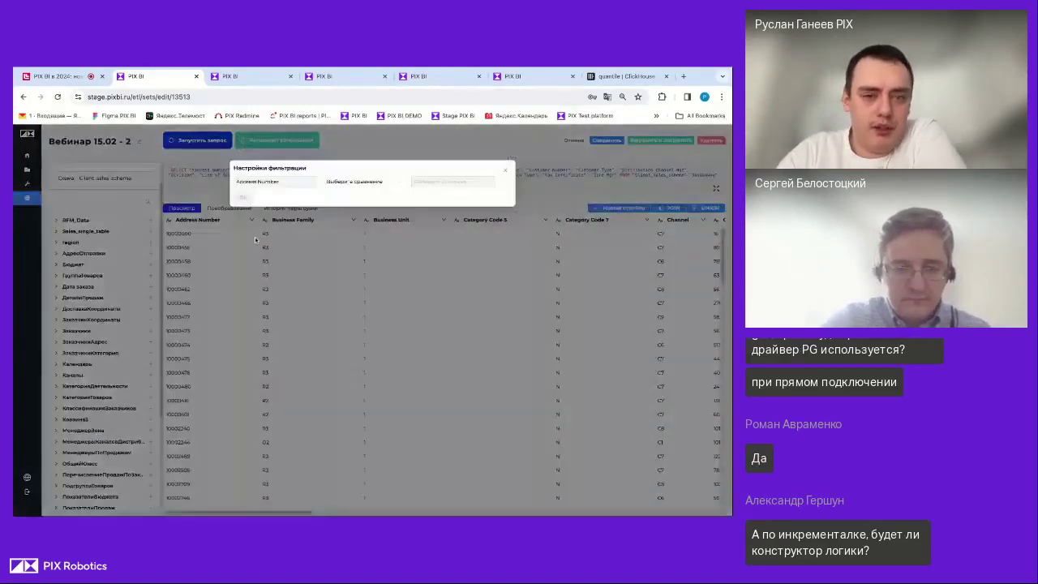
{"action": "left_click", "coordinate": [356, 181]}
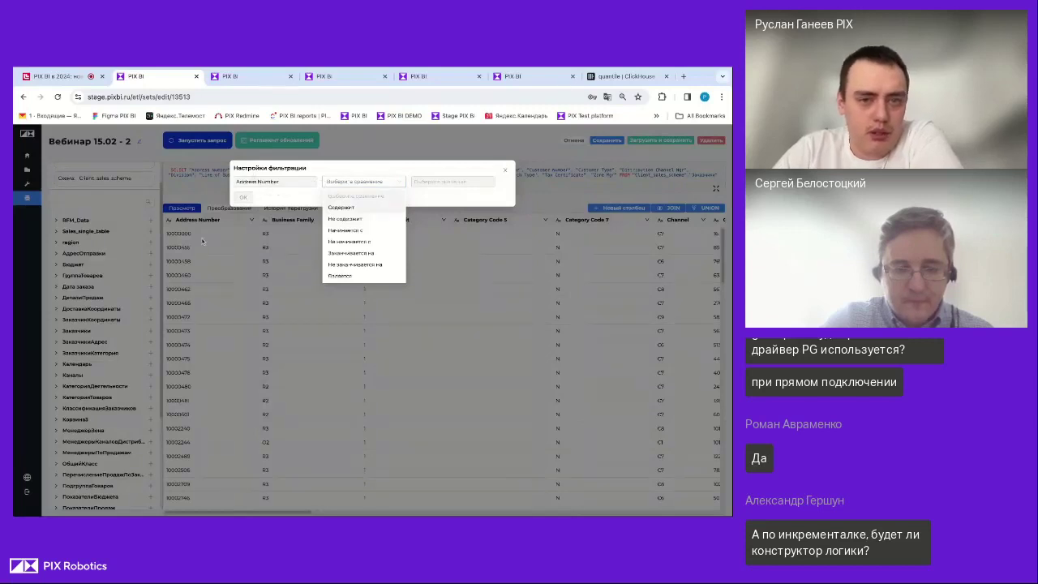
{"action": "scroll", "coordinate": [361, 233], "scroll_direction": "down", "scroll_amount": 2}
{"action": "left_click", "coordinate": [361, 243]}
{"action": "left_click", "coordinate": [438, 182]}
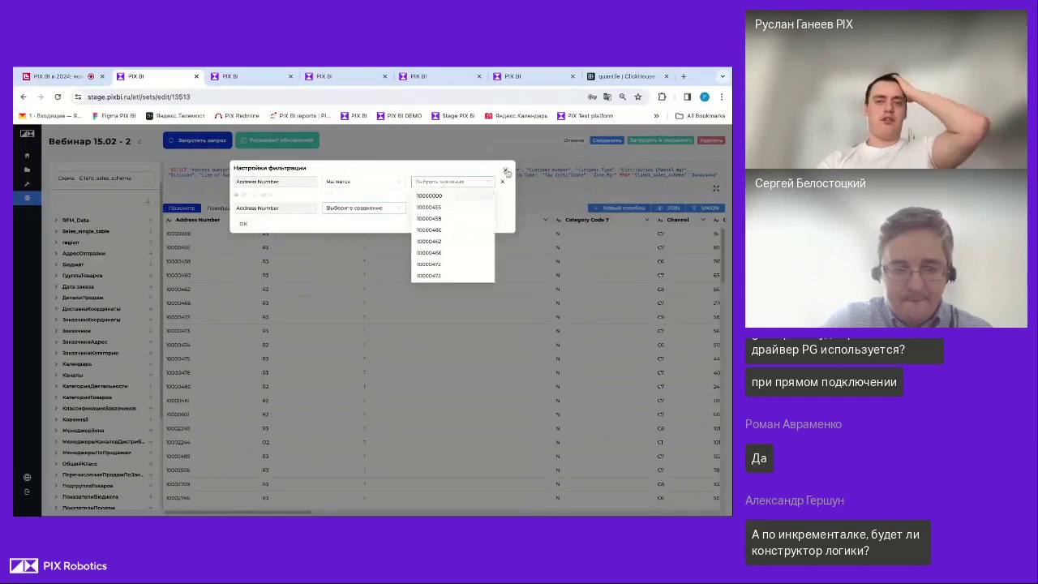
{"action": "left_click", "coordinate": [506, 172]}
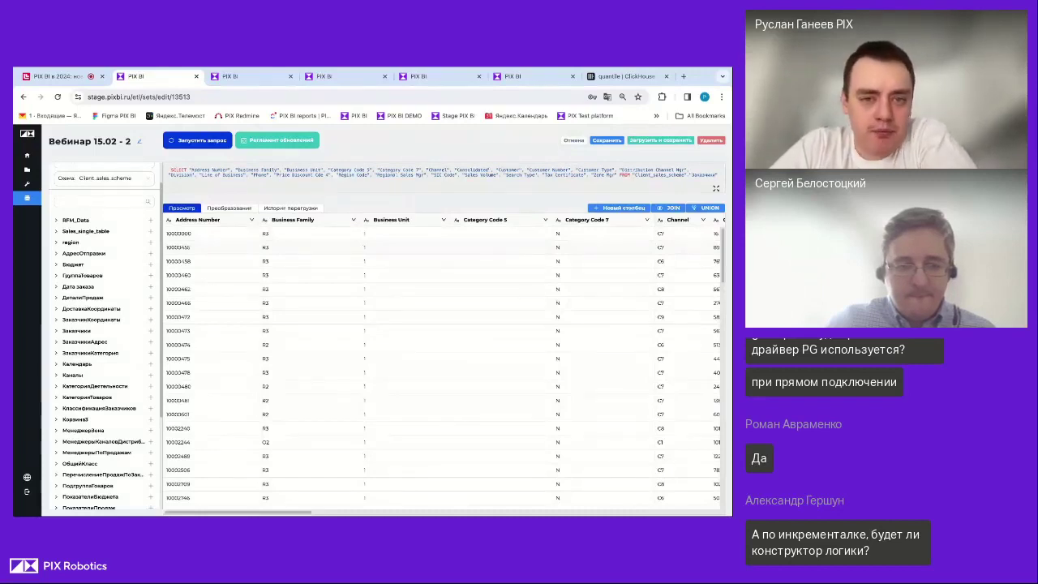
Change the data type of the Business Unit column to Numeric
{"action": "scroll", "coordinate": [444, 360], "scroll_direction": "right", "scroll_amount": 5}
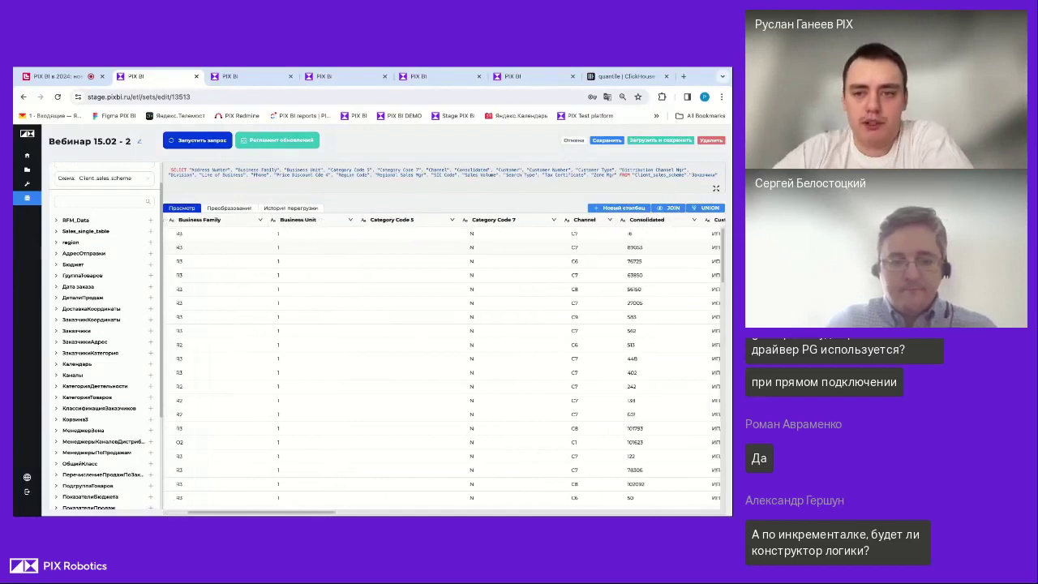
{"action": "scroll", "coordinate": [325, 235], "scroll_direction": "left", "scroll_amount": 1}
{"action": "left_click", "coordinate": [322, 220]}
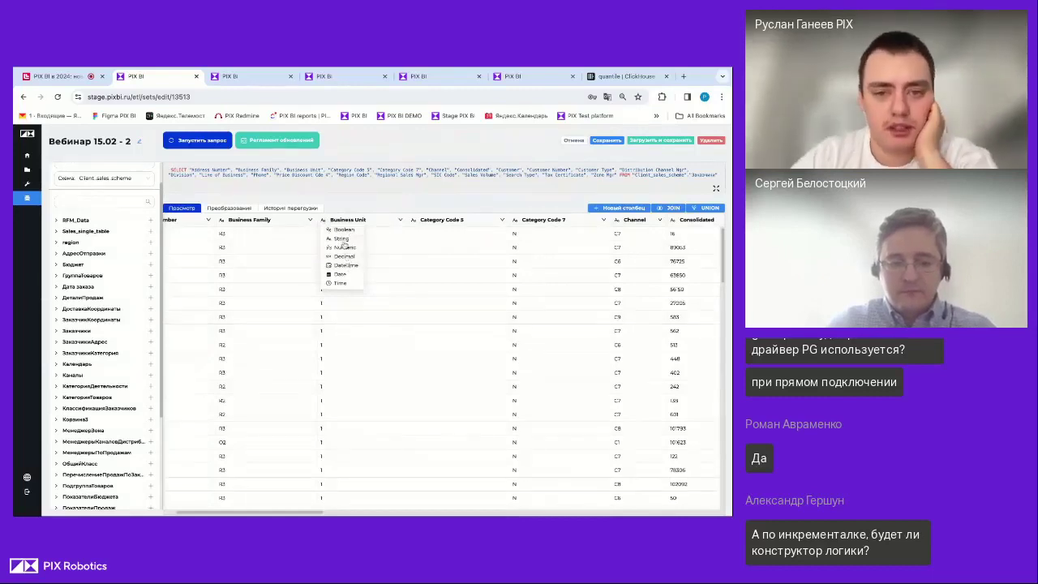
{"action": "left_click", "coordinate": [344, 247]}
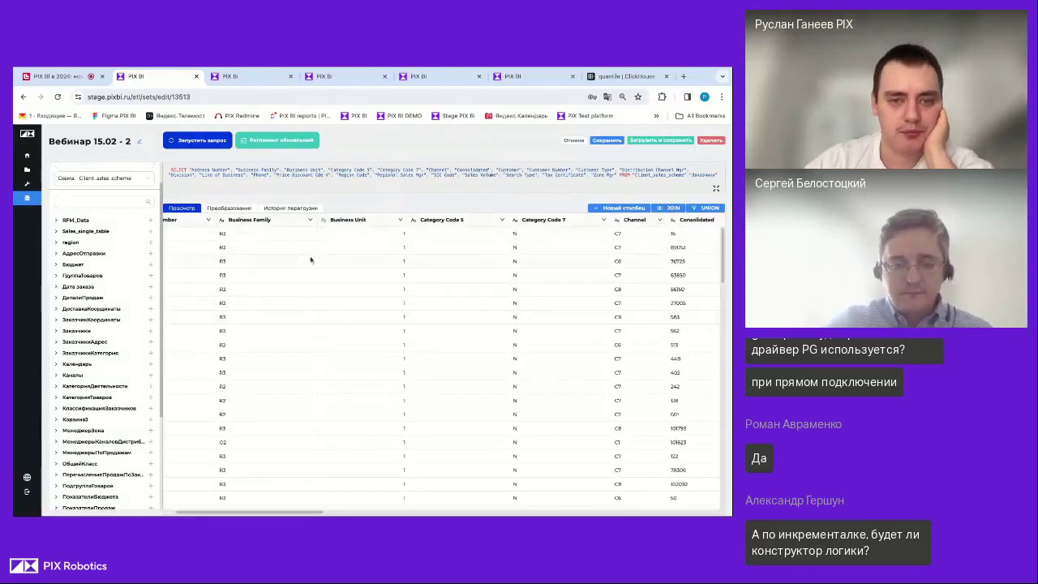
Rename the Address Number column to "Address Number вывыв"
{"action": "scroll", "coordinate": [328, 229], "scroll_direction": "left", "scroll_amount": 2}
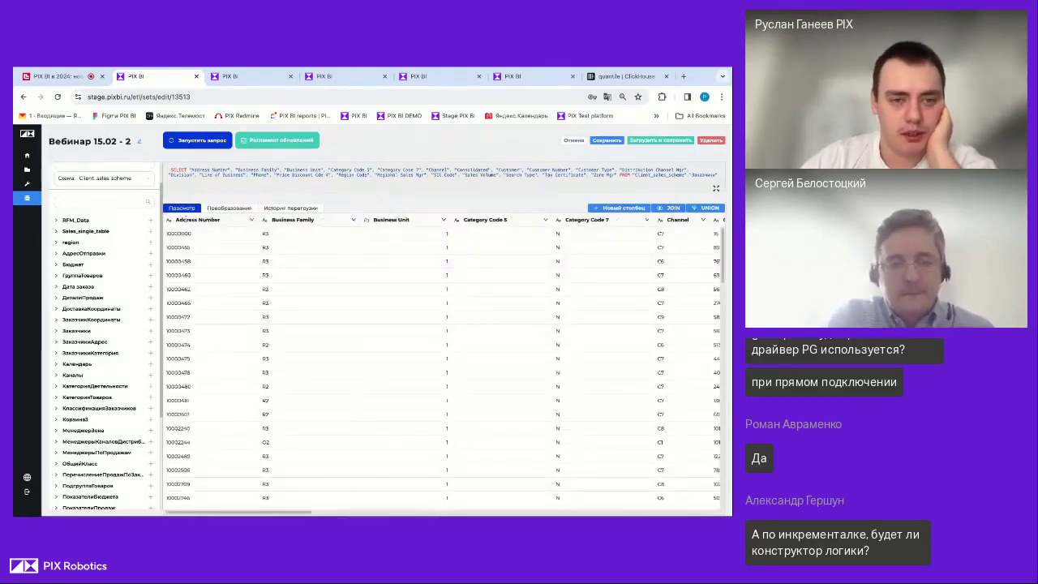
{"action": "double_click", "coordinate": [196, 219]}
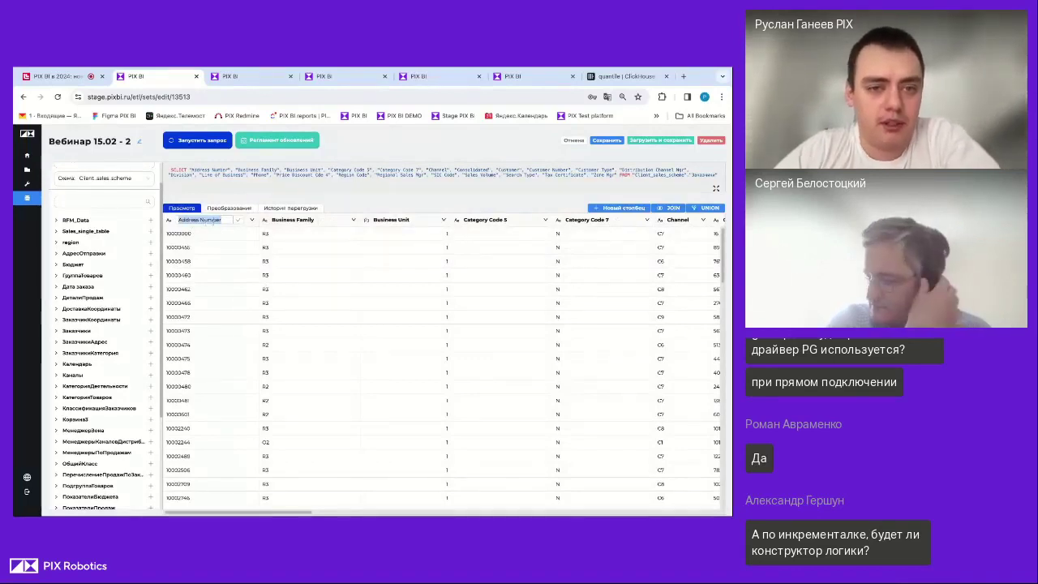
{"action": "left_click", "coordinate": [230, 220]}
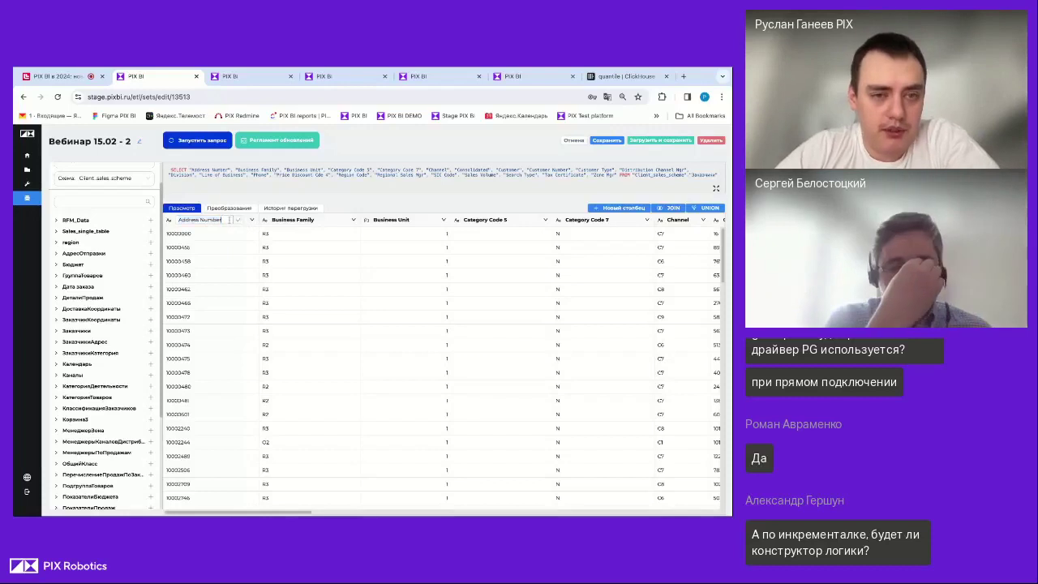
{"action": "type", "text": "name"}
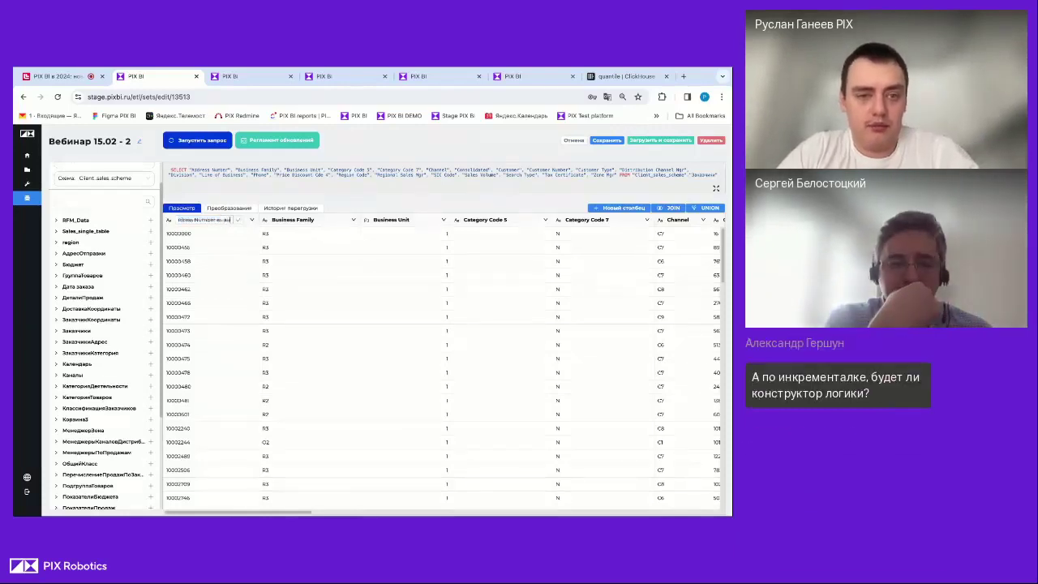
{"action": "key", "text": "Return"}
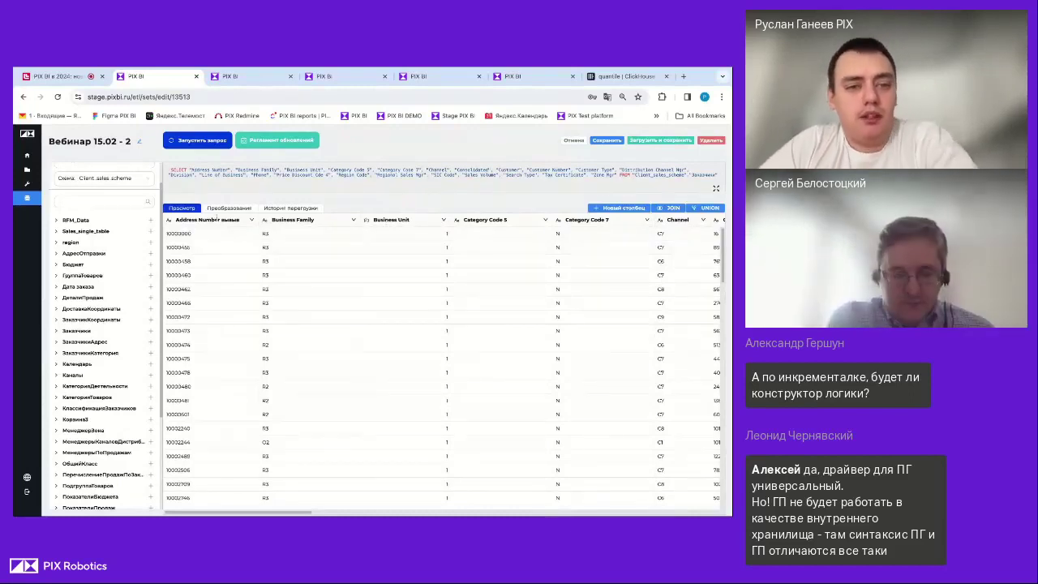
Delete the recorded Address Number rename and Business Unit type change from the transformations, and return to the data preview
{"action": "left_click", "coordinate": [240, 209]}
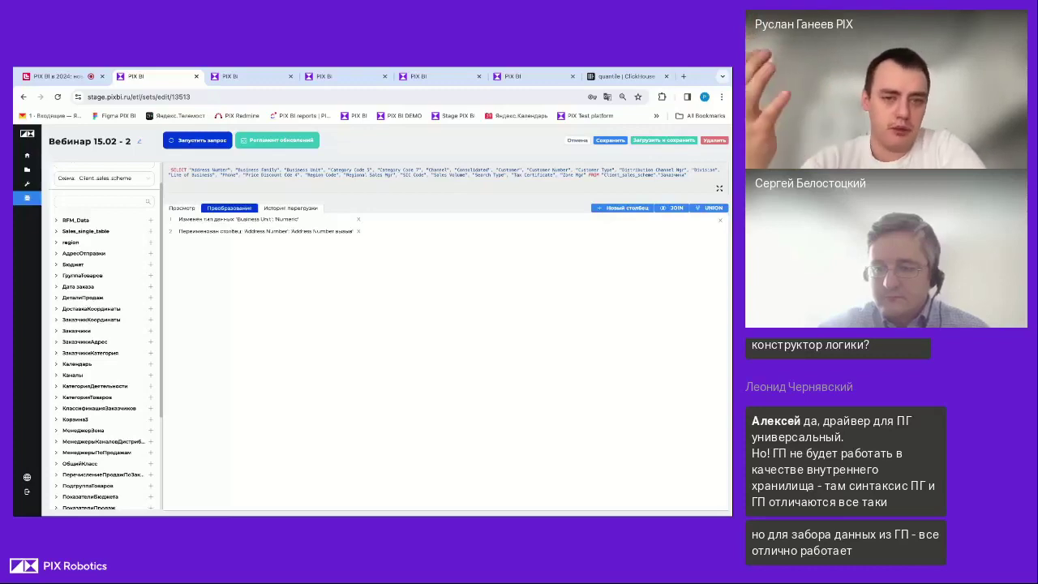
{"action": "left_click", "coordinate": [177, 209]}
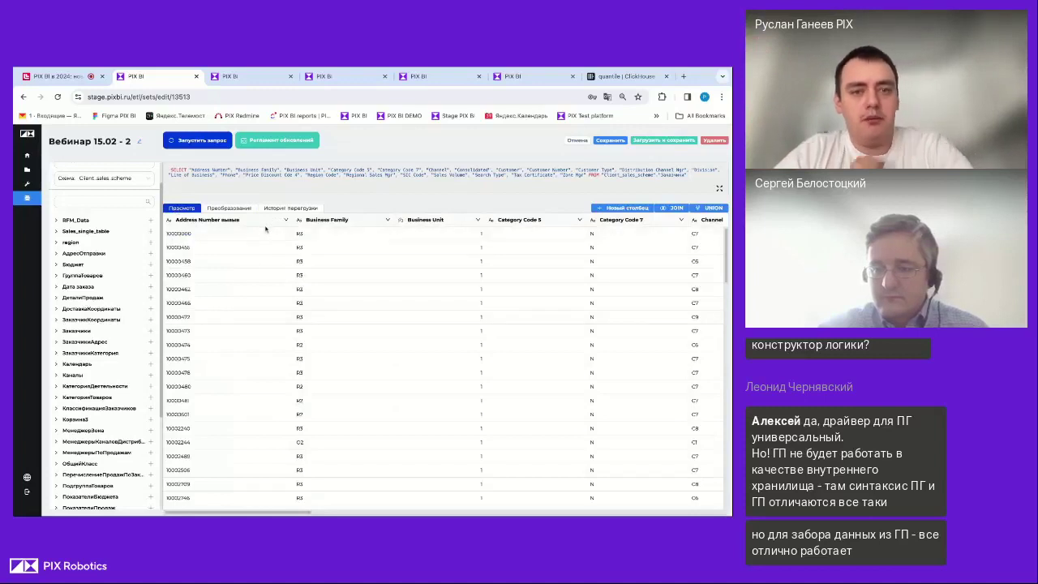
{"action": "left_click", "coordinate": [241, 211]}
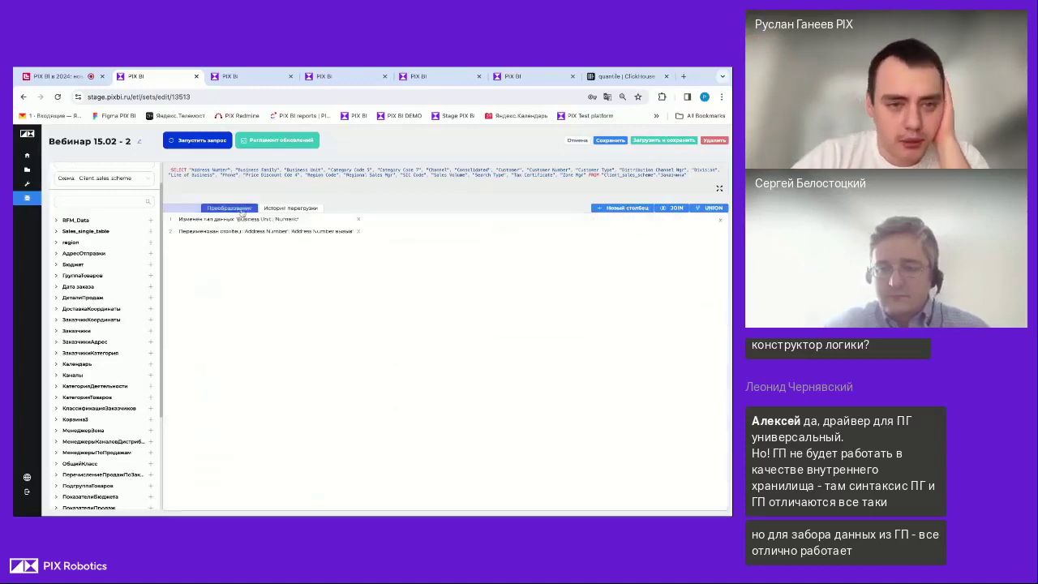
{"action": "left_click", "coordinate": [358, 232]}
{"action": "left_click", "coordinate": [329, 215]}
{"action": "left_click", "coordinate": [304, 221]}
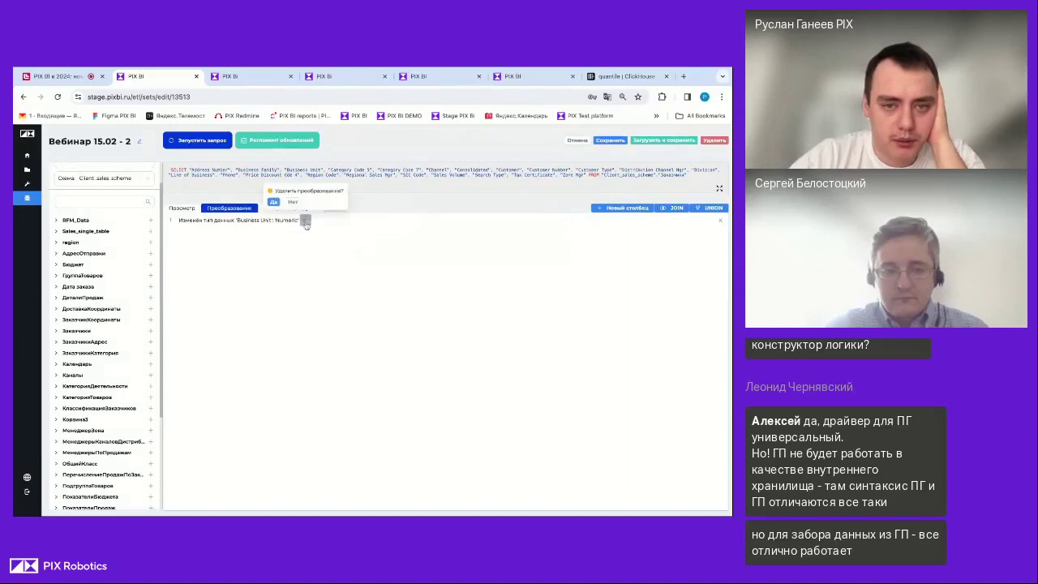
{"action": "left_click", "coordinate": [279, 207]}
{"action": "left_click", "coordinate": [182, 208]}
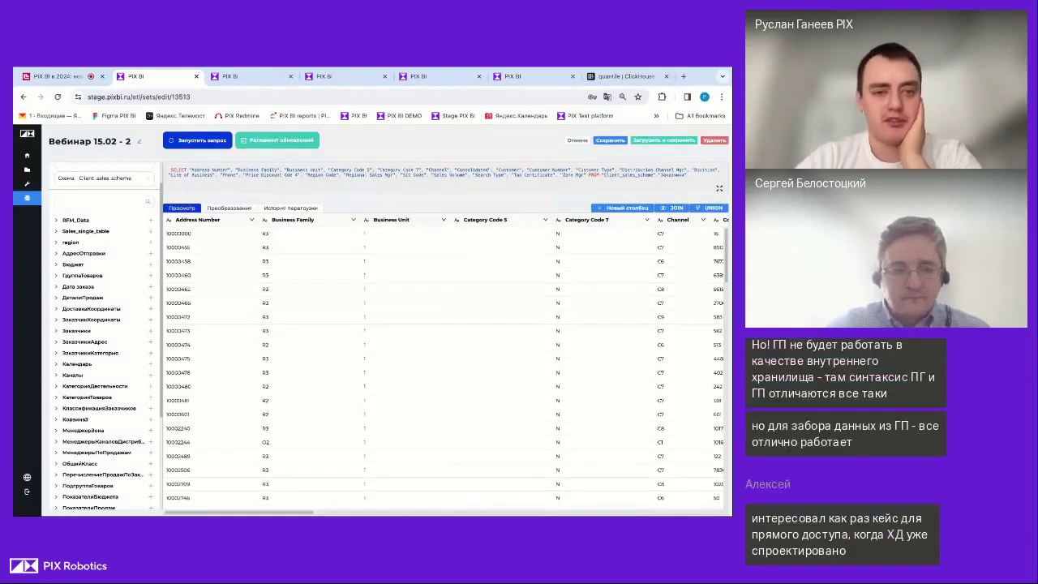
View the type and text transformation options for the Address Number column, check the text extraction modes and close without applying
{"action": "left_click", "coordinate": [252, 219]}
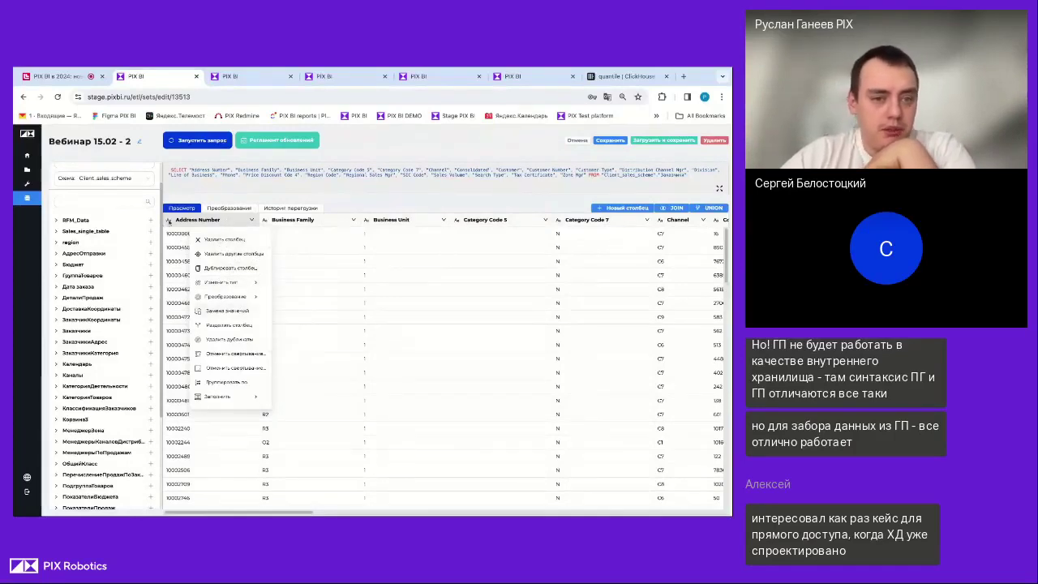
{"action": "mouse_move", "coordinate": [244, 283]}
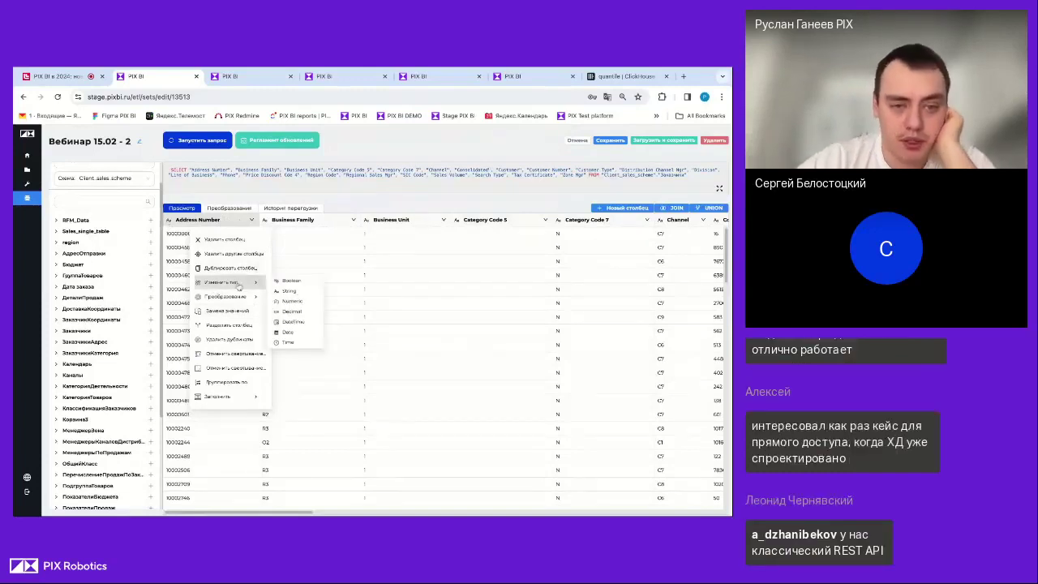
{"action": "mouse_move", "coordinate": [226, 299]}
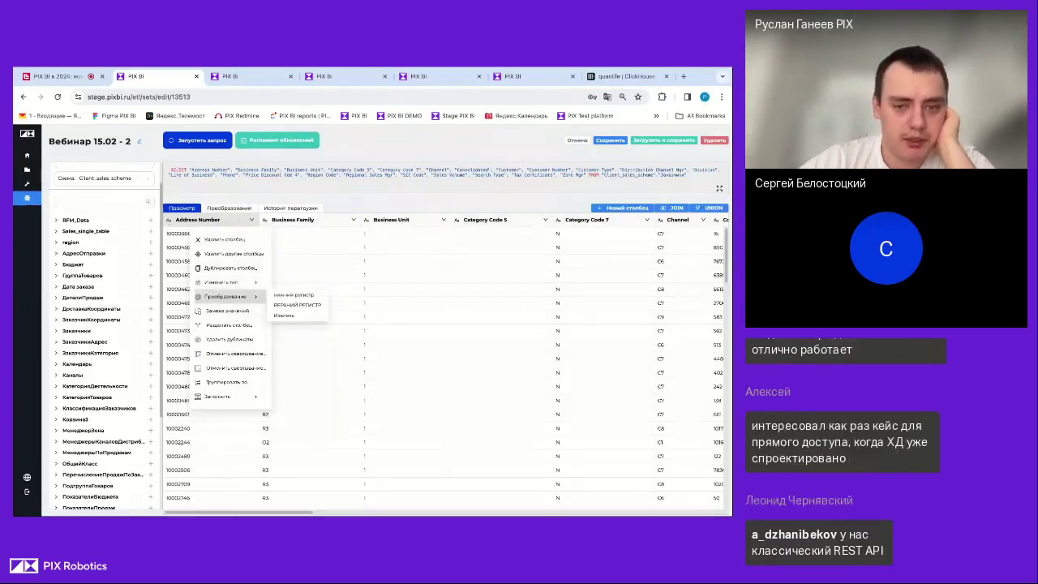
{"action": "left_click", "coordinate": [291, 316]}
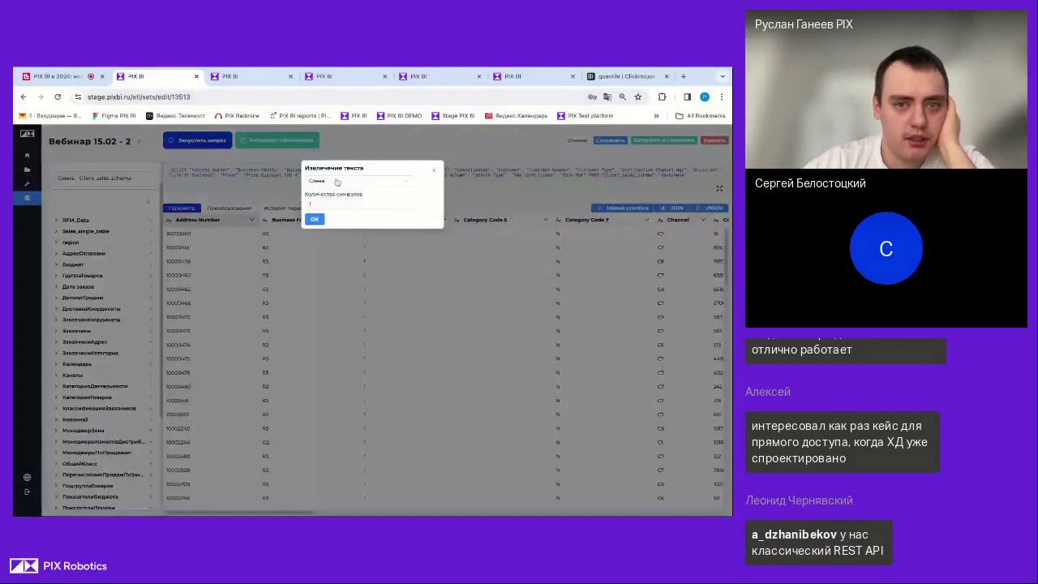
{"action": "left_click", "coordinate": [357, 180]}
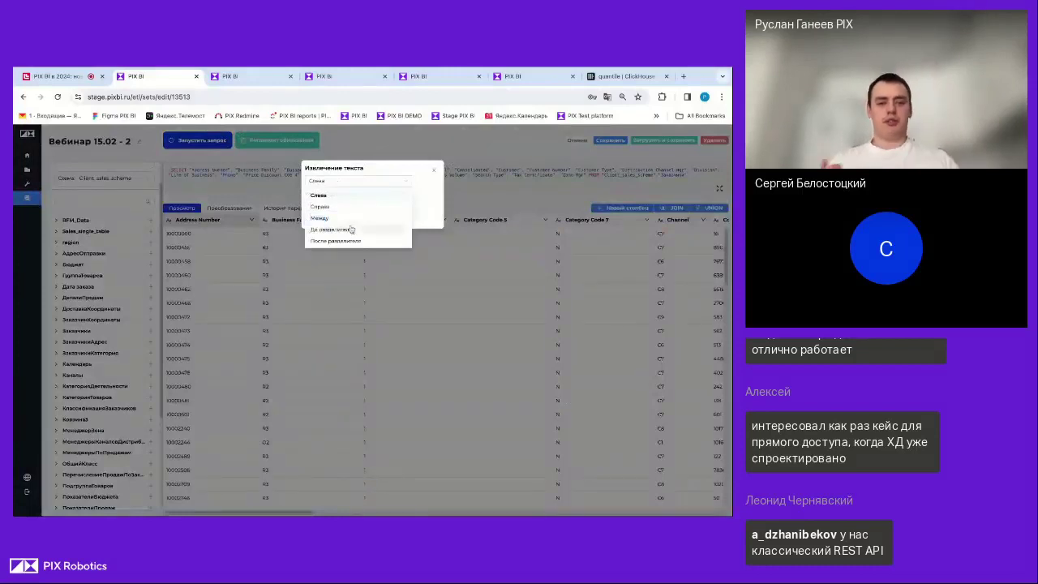
{"action": "left_click", "coordinate": [431, 171]}
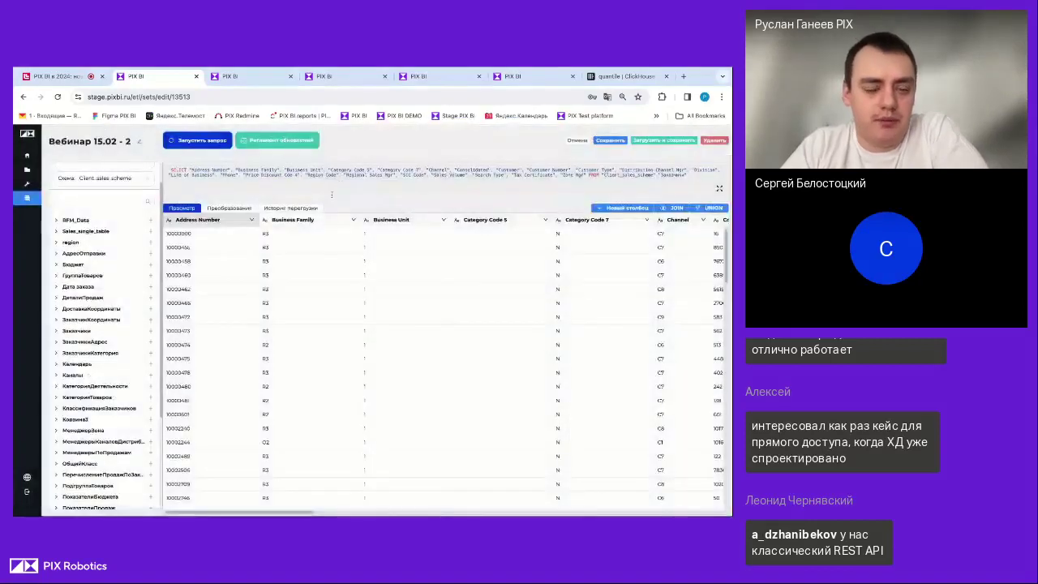
Replace "0000" with an empty value in the Address Number column
{"action": "left_click", "coordinate": [252, 220]}
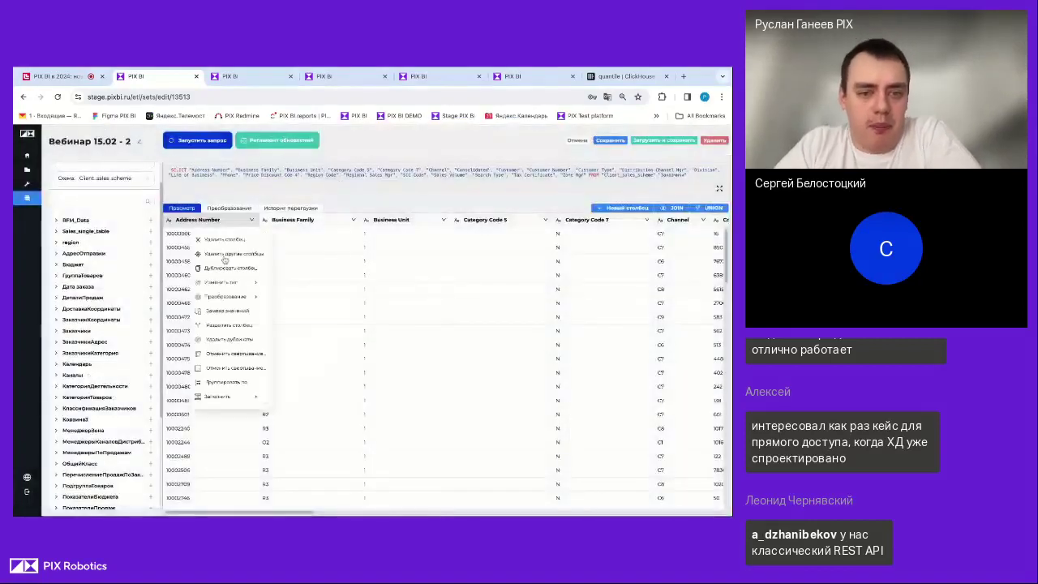
{"action": "left_click", "coordinate": [241, 311]}
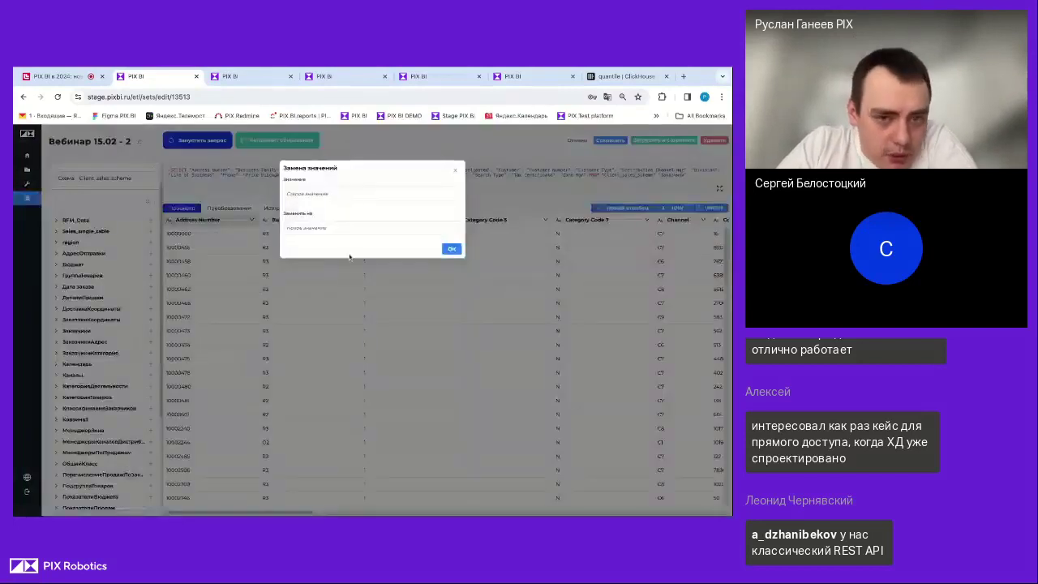
{"action": "type", "text": "1000"}
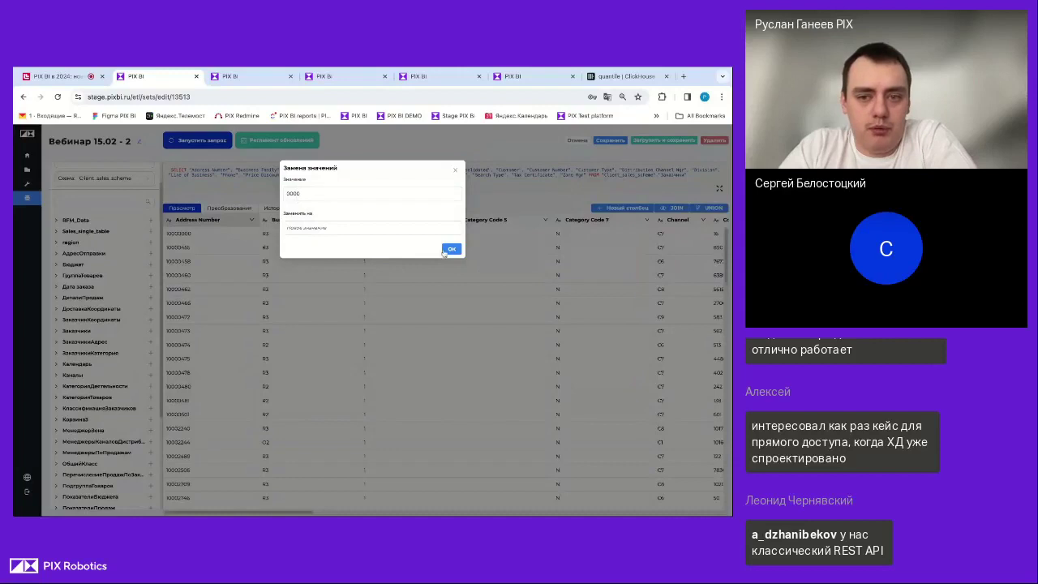
{"action": "left_click", "coordinate": [451, 249]}
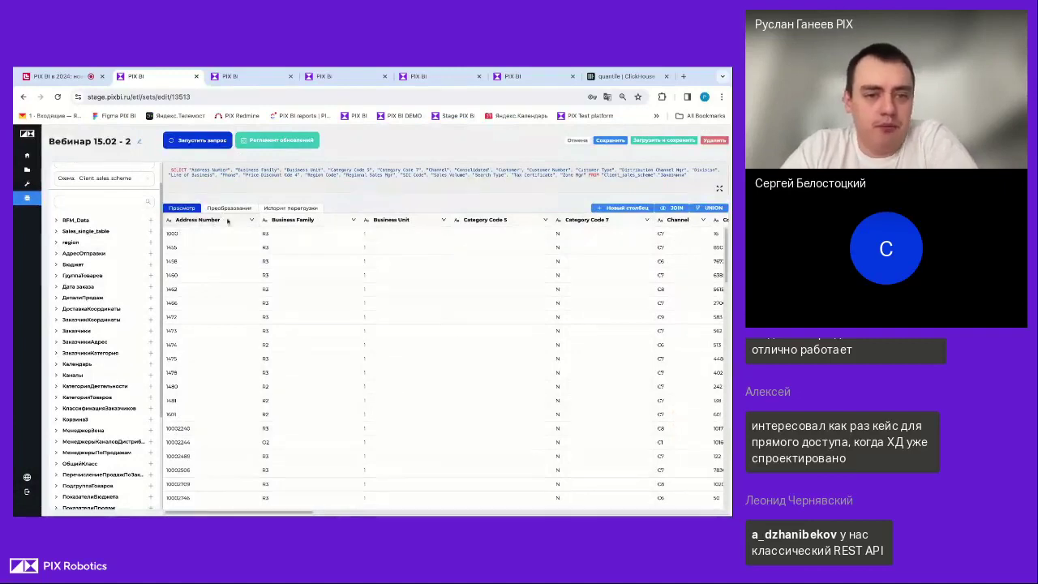
Replace "ИП" with an empty value in the Customer column, with only that column selected
{"action": "left_click", "coordinate": [252, 220]}
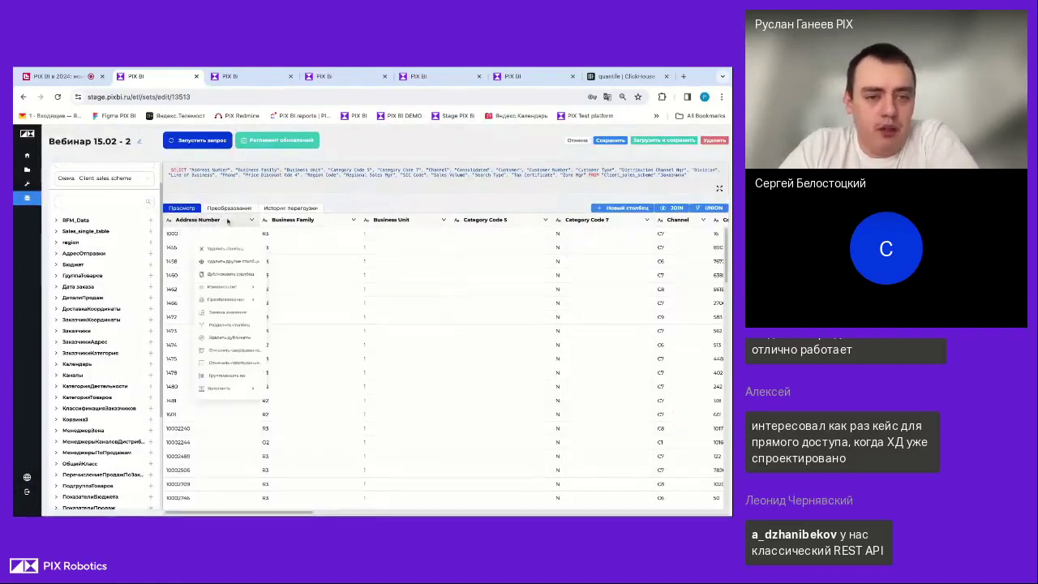
{"action": "left_click", "coordinate": [242, 334]}
{"action": "scroll", "coordinate": [370, 340], "scroll_direction": "right", "scroll_amount": 5}
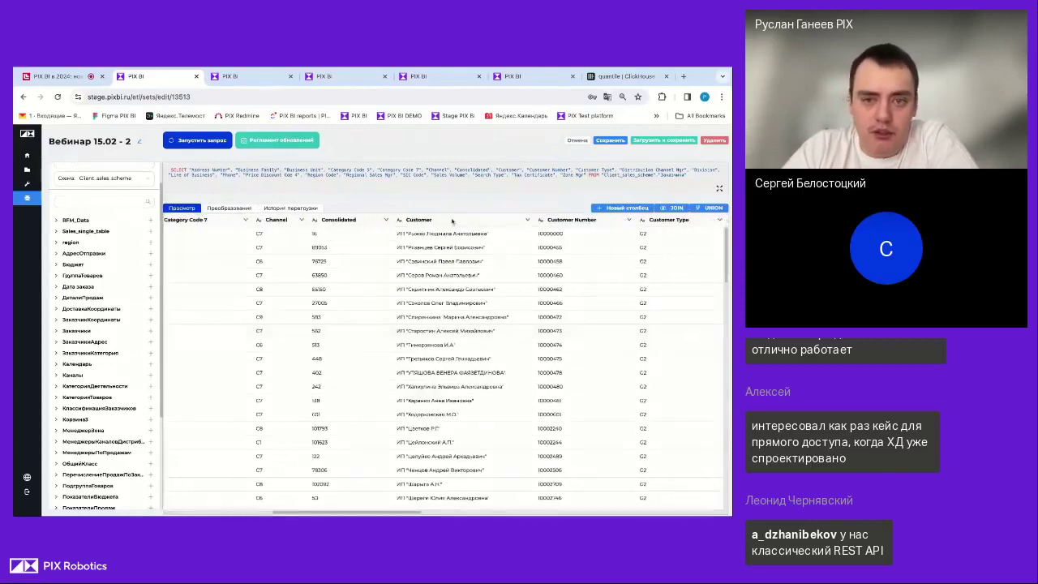
{"action": "scroll", "coordinate": [414, 271], "scroll_direction": "right", "scroll_amount": 2}
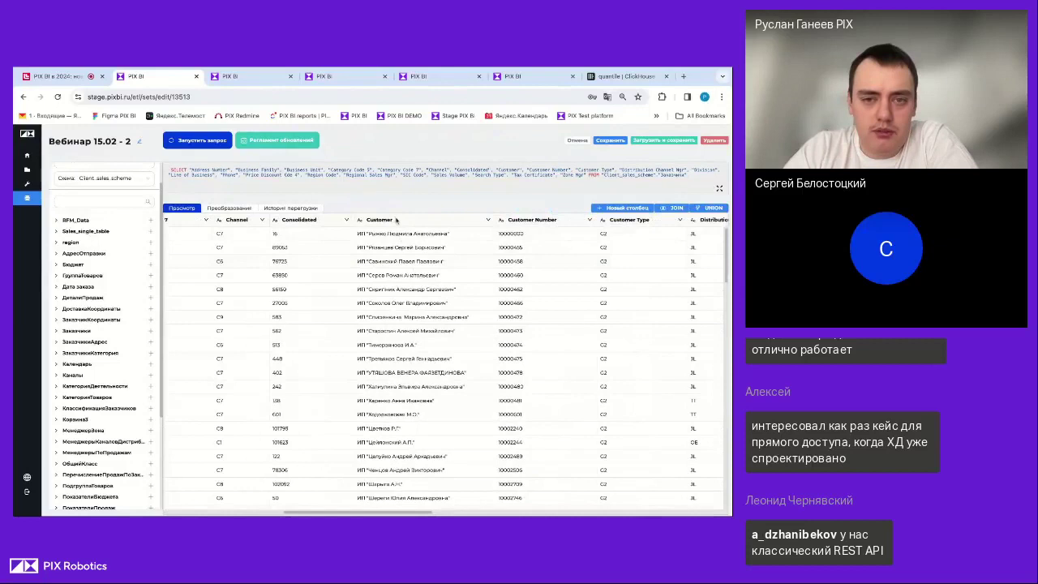
{"action": "left_click", "coordinate": [488, 219]}
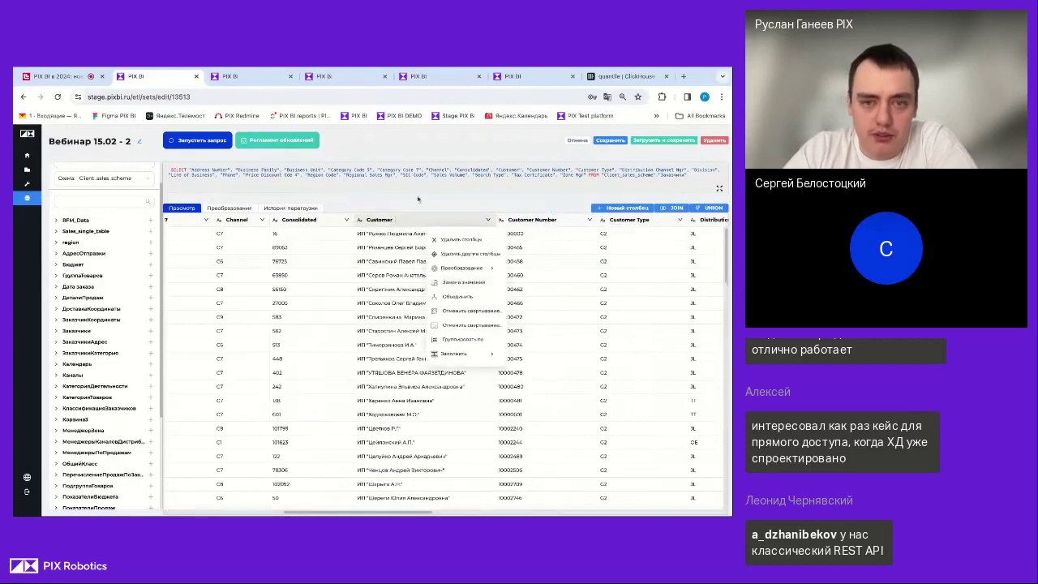
{"action": "left_click", "coordinate": [418, 198]}
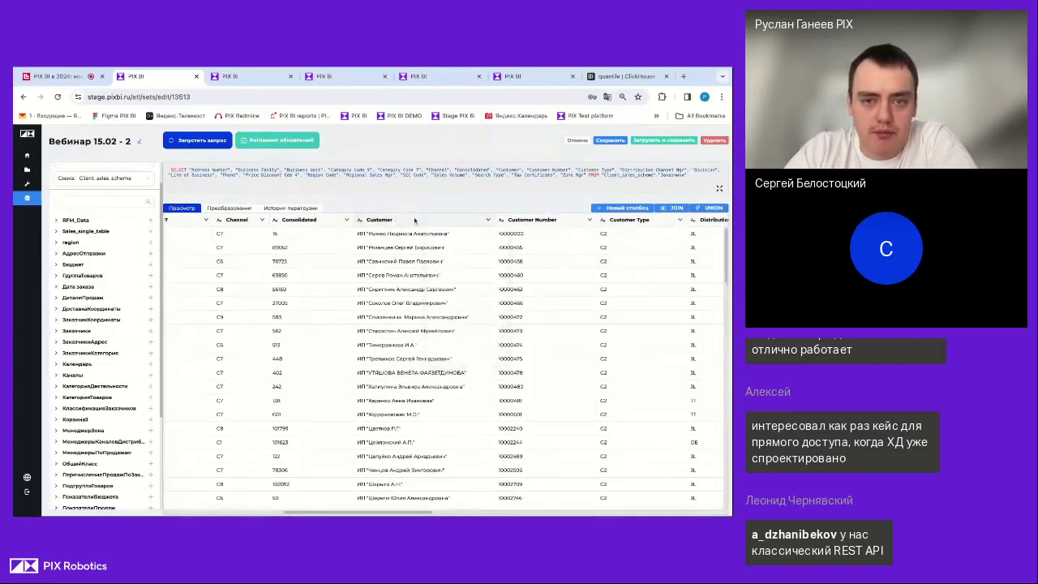
{"action": "left_click", "coordinate": [414, 219]}
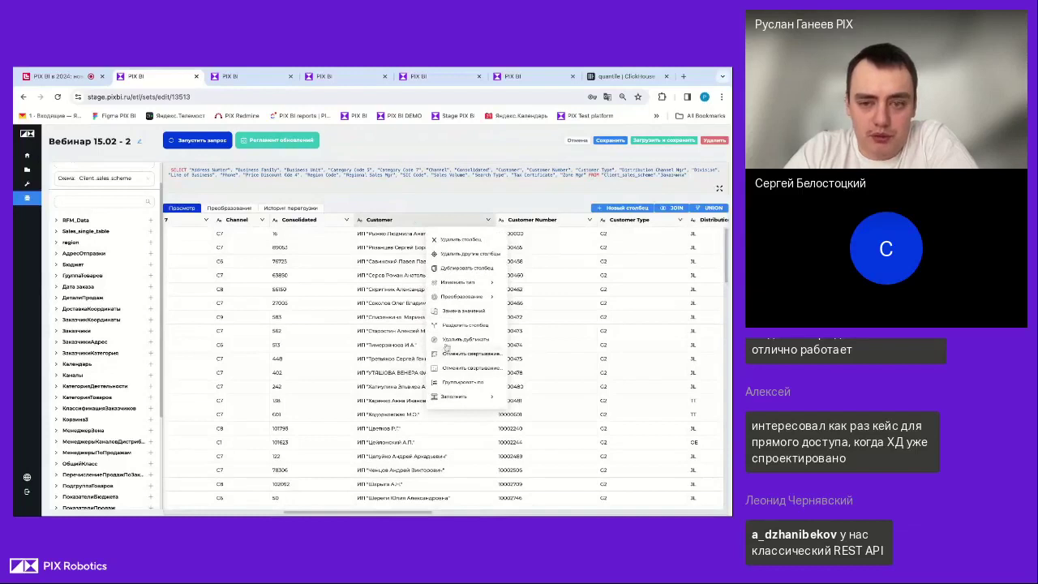
{"action": "left_click", "coordinate": [463, 314]}
{"action": "left_click", "coordinate": [316, 195]}
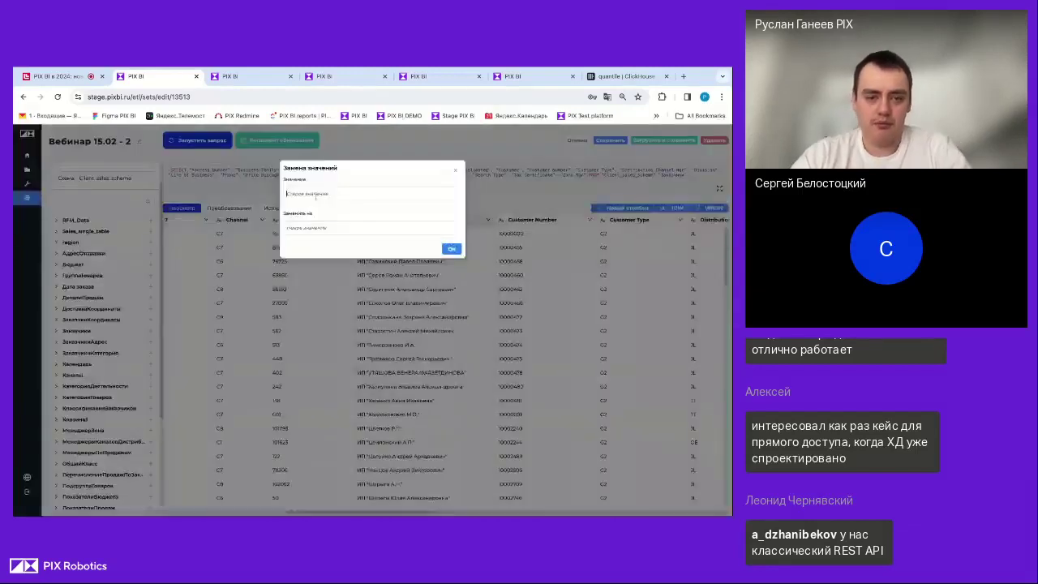
{"action": "type", "text": "ИП"}
{"action": "left_click", "coordinate": [452, 248]}
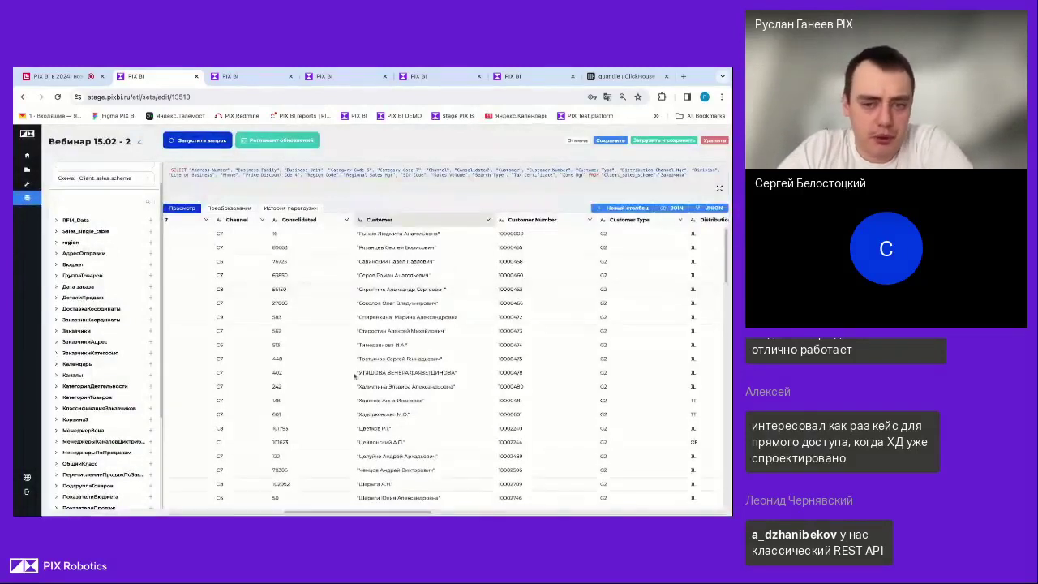
Replace the double quotation marks with an empty value in the Customer column
{"action": "left_click", "coordinate": [488, 220]}
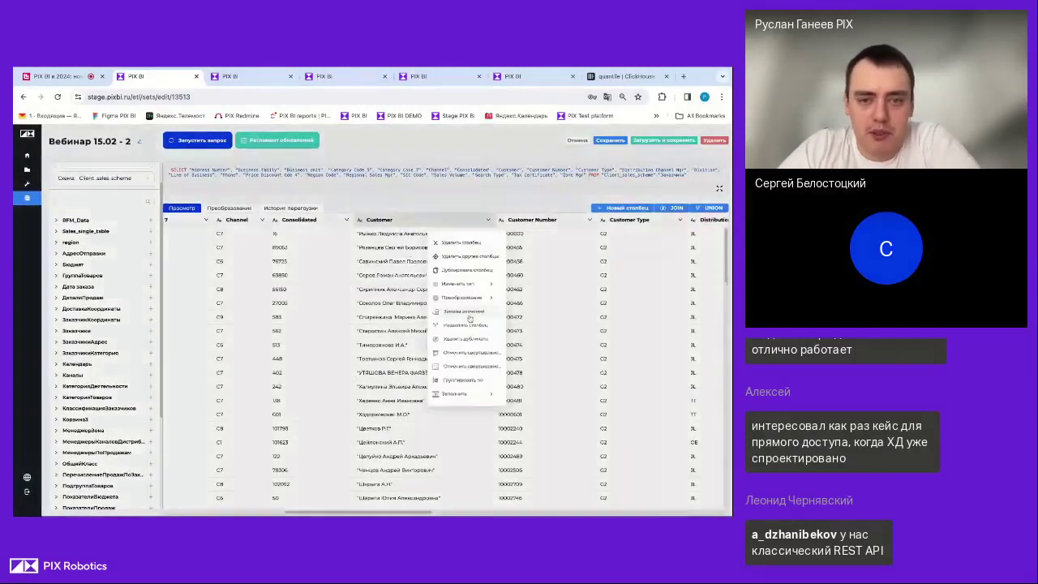
{"action": "left_click", "coordinate": [469, 316]}
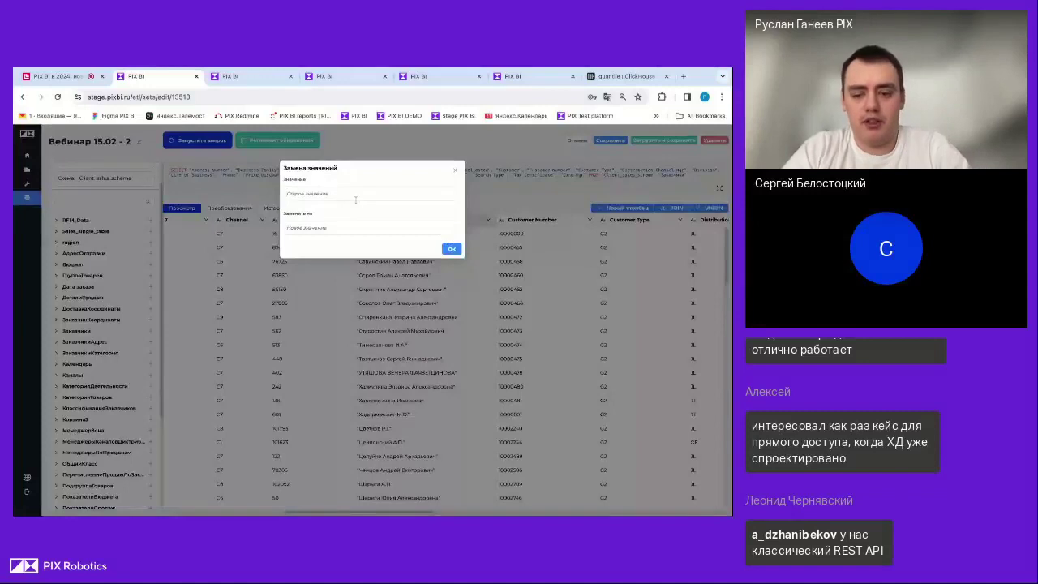
{"action": "left_click", "coordinate": [355, 200]}
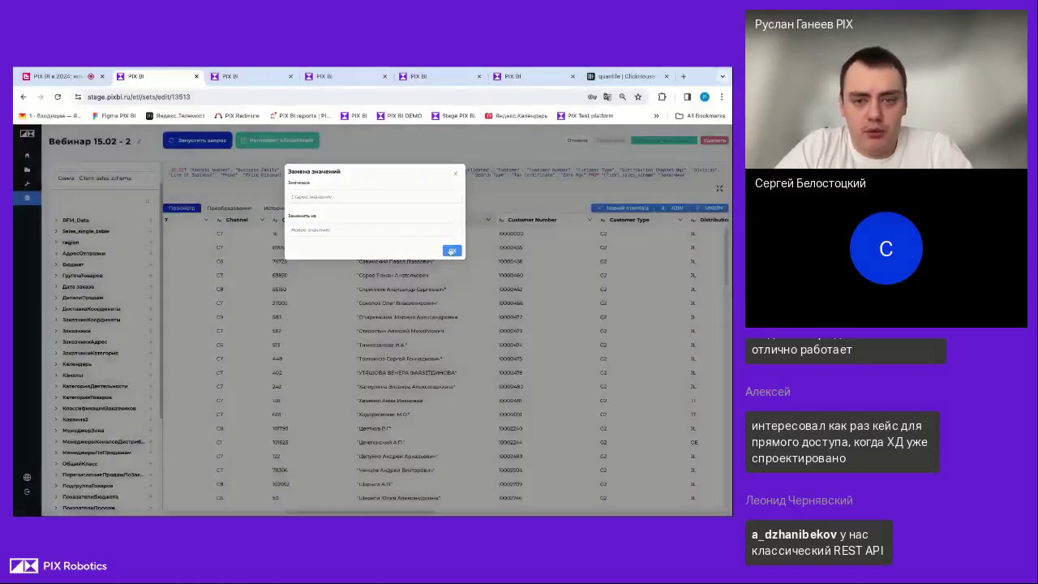
{"action": "left_click", "coordinate": [451, 248]}
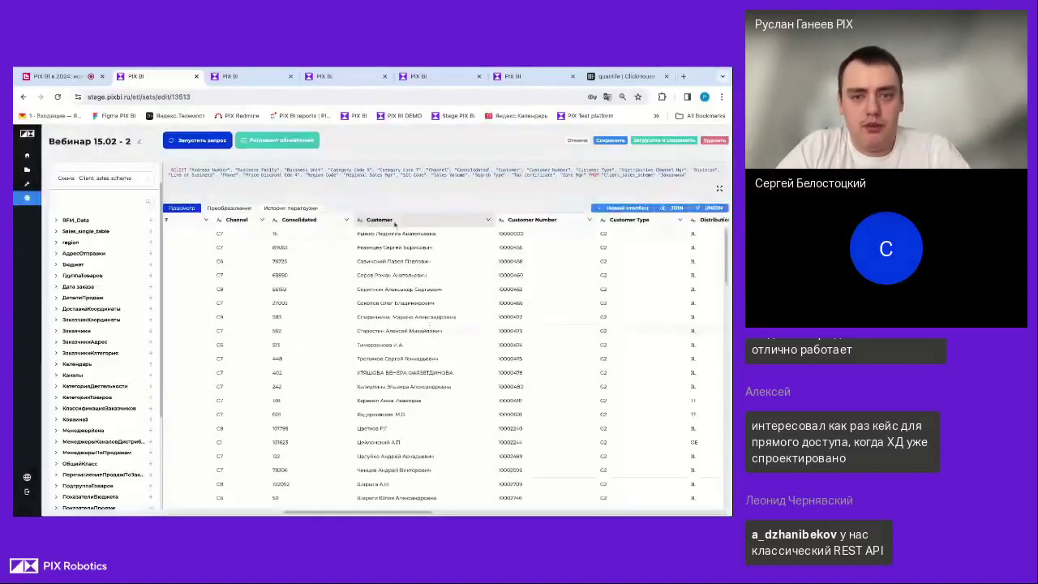
Split the Customer column by spaces into 3 columns and check the new columns
{"action": "left_click", "coordinate": [395, 225]}
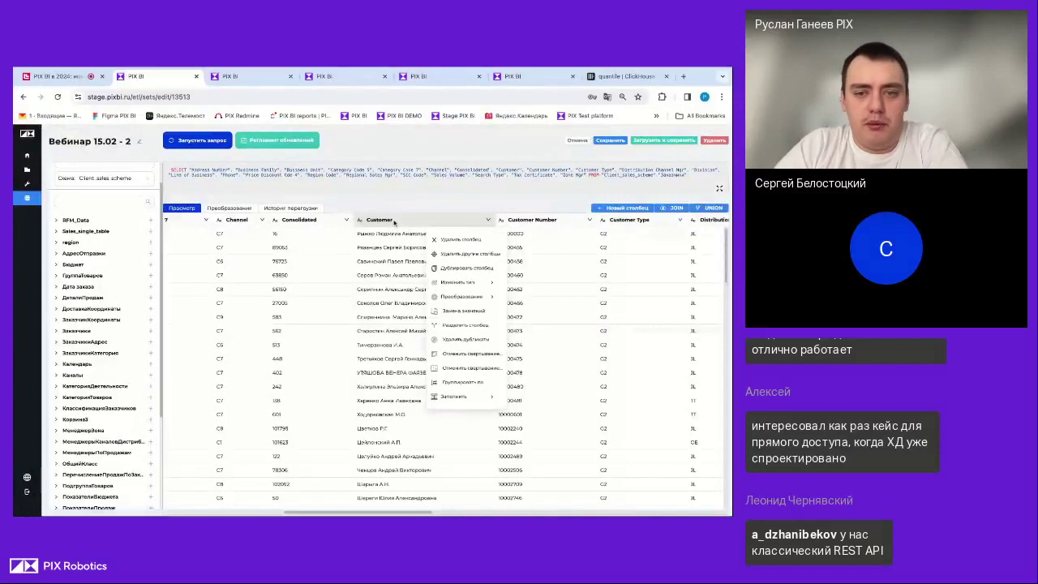
{"action": "left_click", "coordinate": [466, 326]}
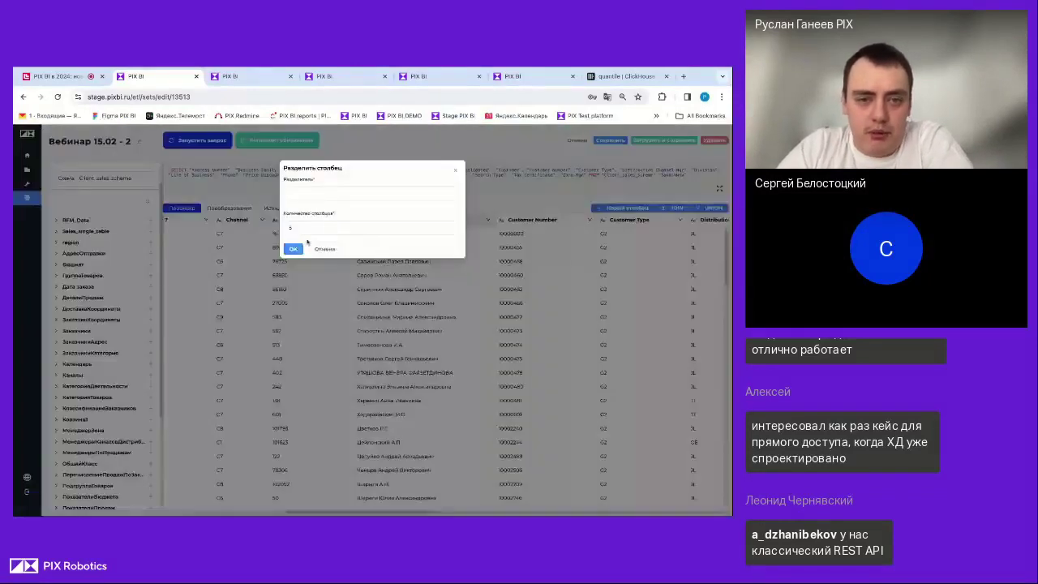
{"action": "left_click", "coordinate": [312, 226]}
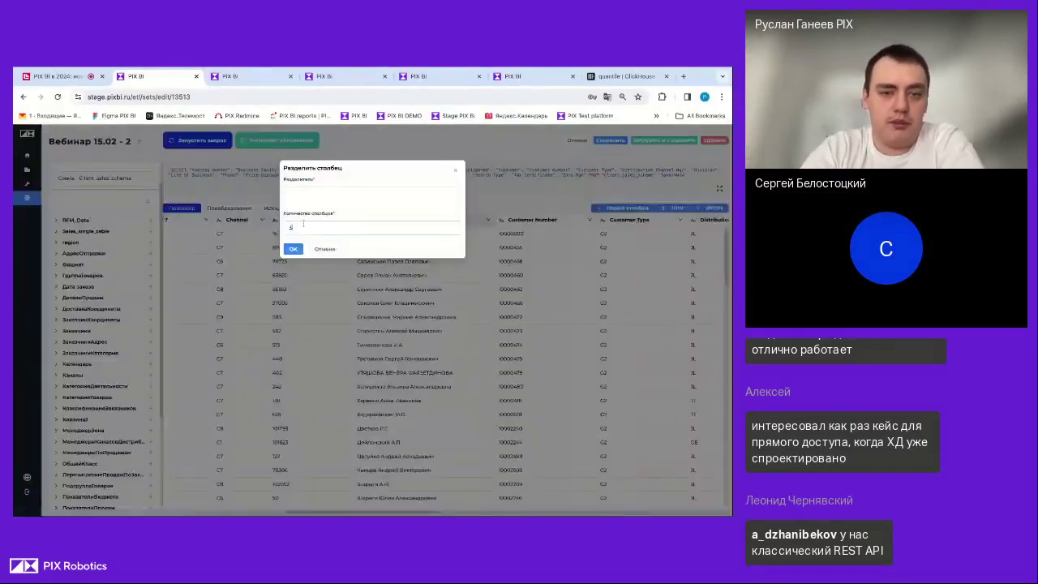
{"action": "left_click", "coordinate": [294, 250]}
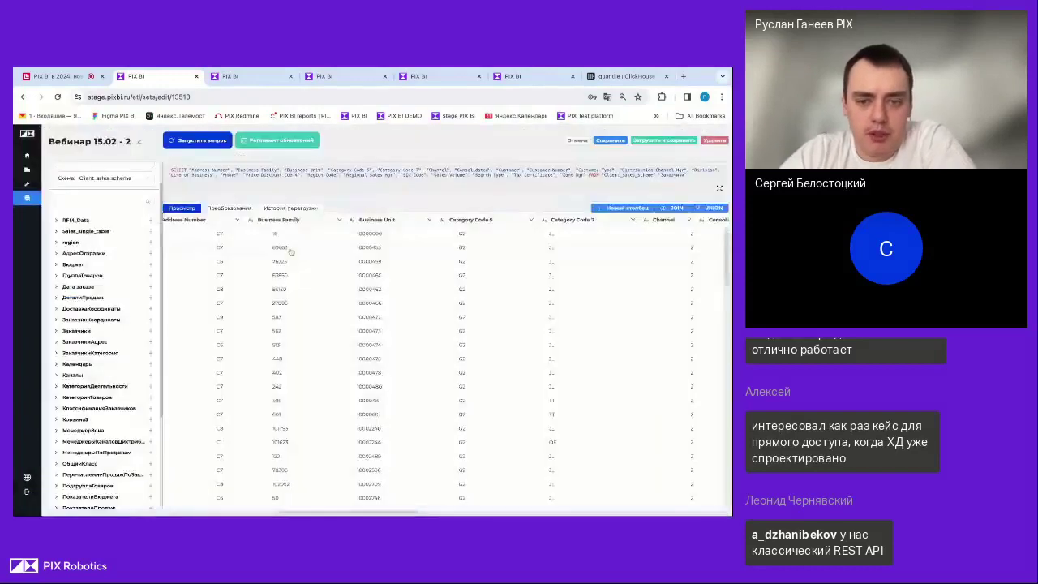
{"action": "scroll", "coordinate": [464, 322], "scroll_direction": "right", "scroll_amount": 5}
{"action": "scroll", "coordinate": [464, 322], "scroll_direction": "right", "scroll_amount": 10}
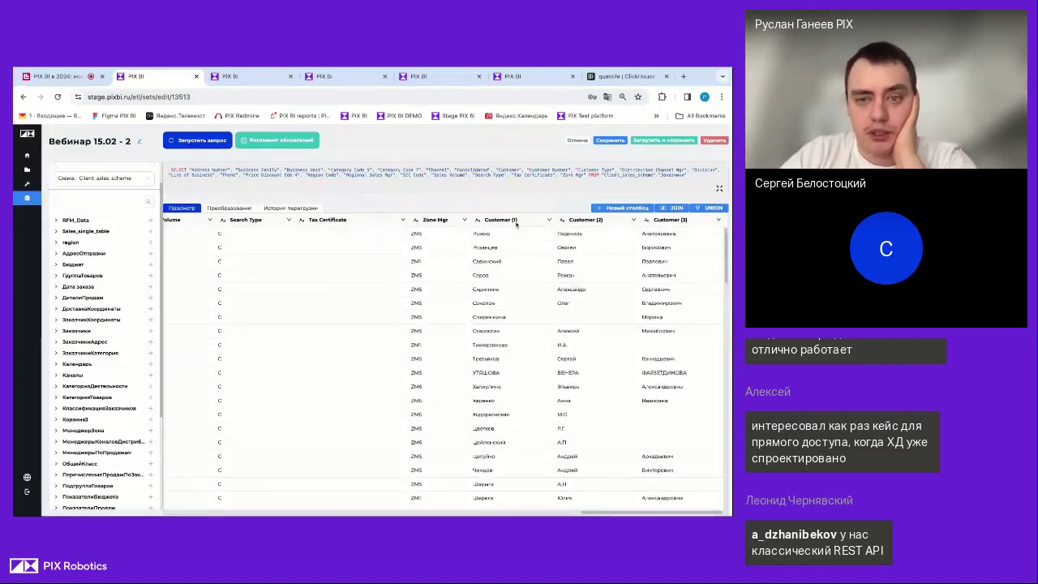
Remove duplicate rows based on the Address Number column
{"action": "scroll", "coordinate": [474, 310], "scroll_direction": "left", "scroll_amount": 15}
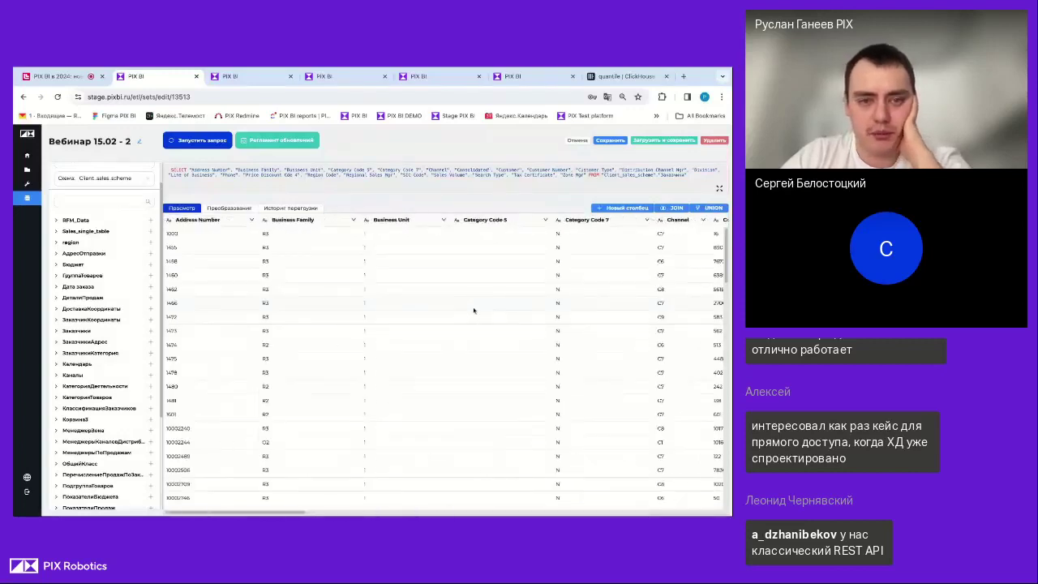
{"action": "left_click", "coordinate": [218, 220]}
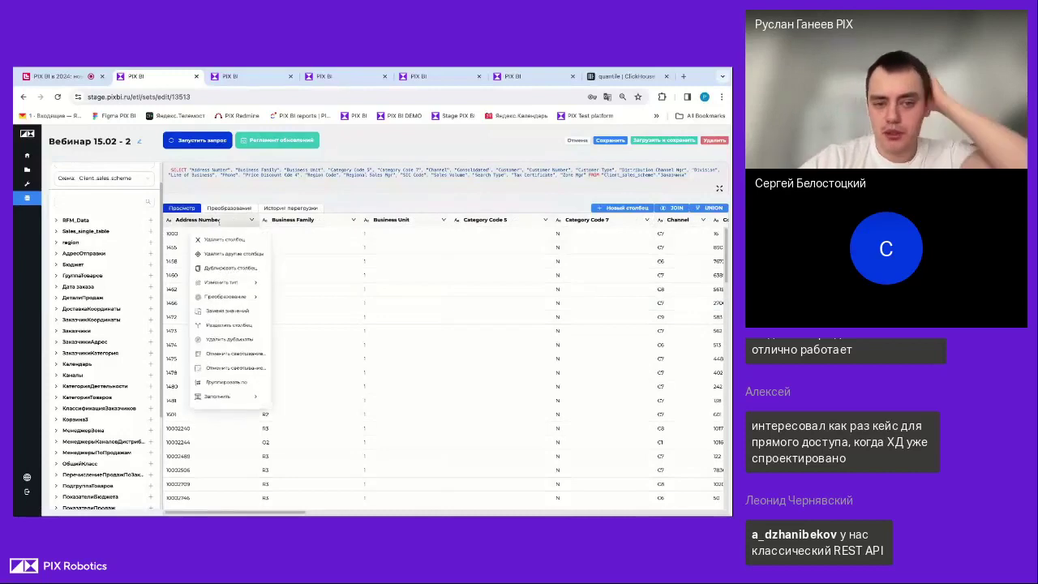
{"action": "left_click", "coordinate": [241, 342]}
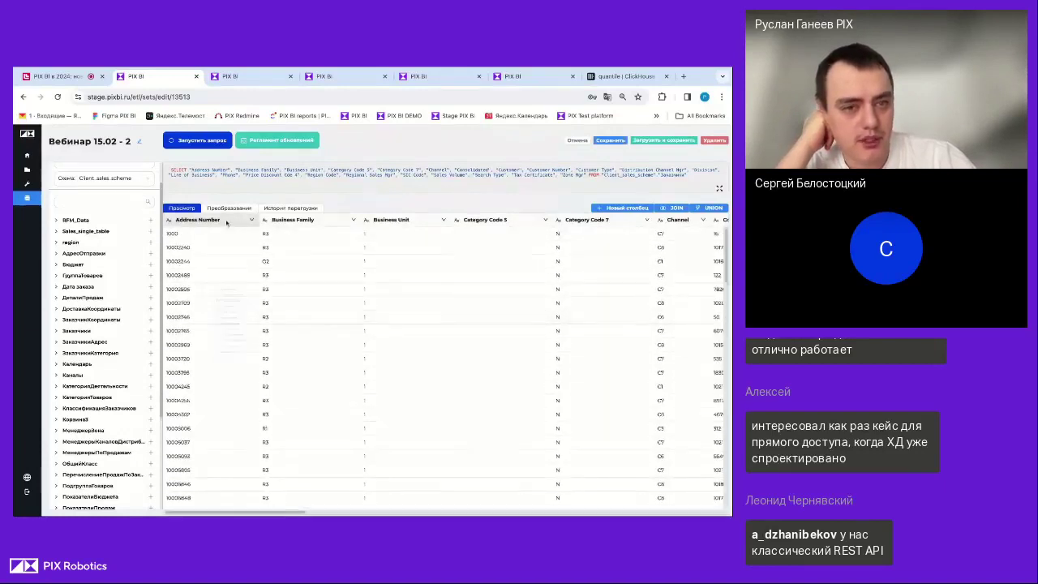
{"action": "left_click", "coordinate": [252, 220]}
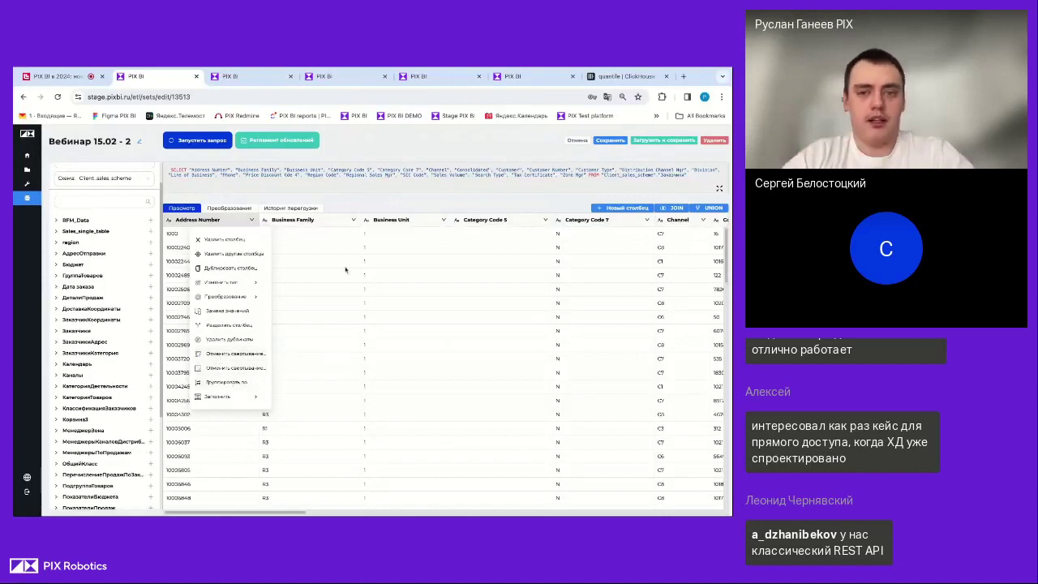
{"action": "left_click", "coordinate": [357, 319]}
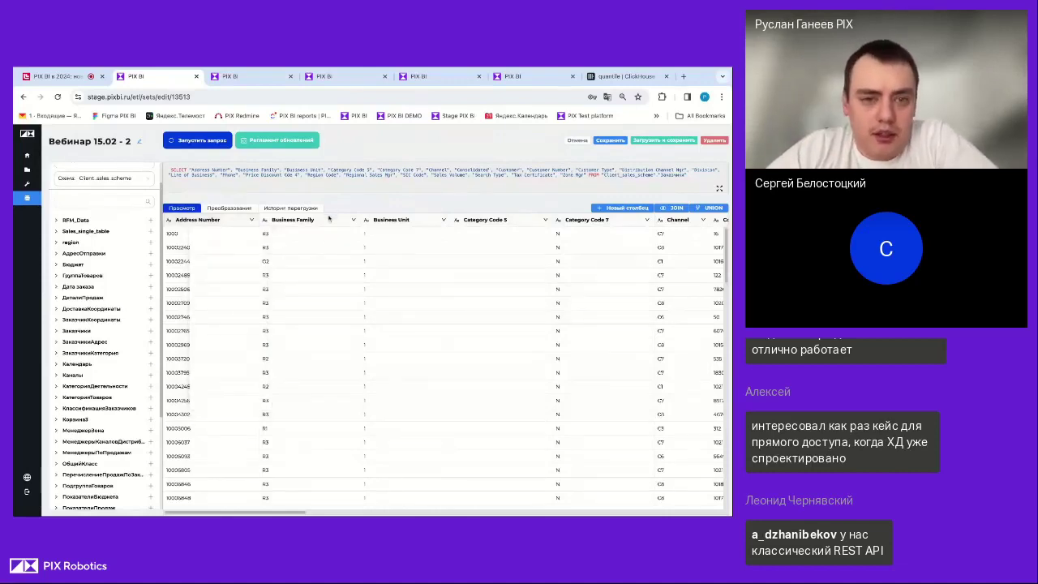
Group the table by Business Family and Channel, adding a column named "Кол-во" with the COUNT of Address Number
{"action": "scroll", "coordinate": [404, 352], "scroll_direction": "right", "scroll_amount": 3}
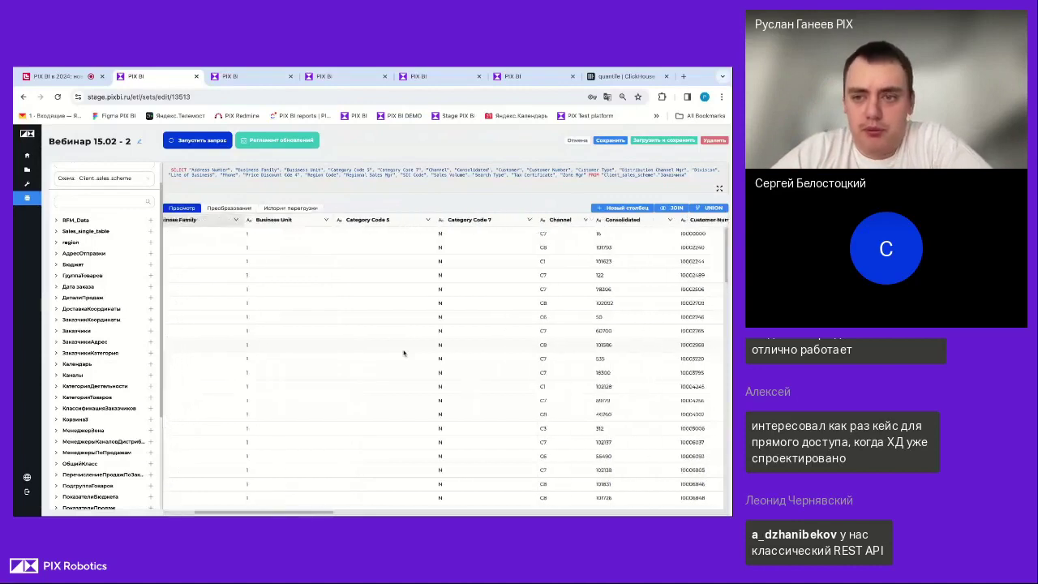
{"action": "scroll", "coordinate": [395, 355], "scroll_direction": "left", "scroll_amount": 2}
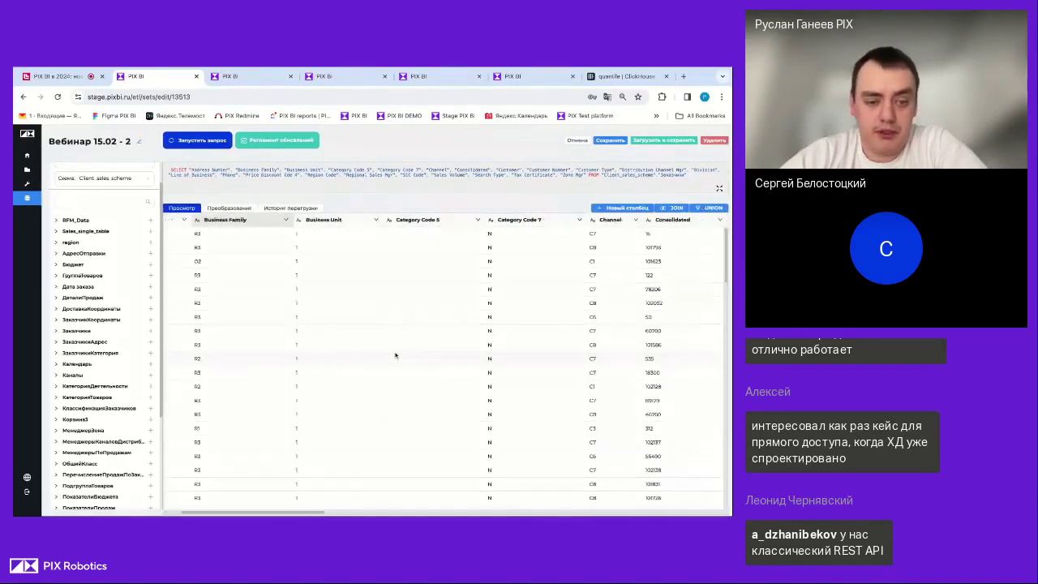
{"action": "scroll", "coordinate": [556, 210], "scroll_direction": "right", "scroll_amount": 1}
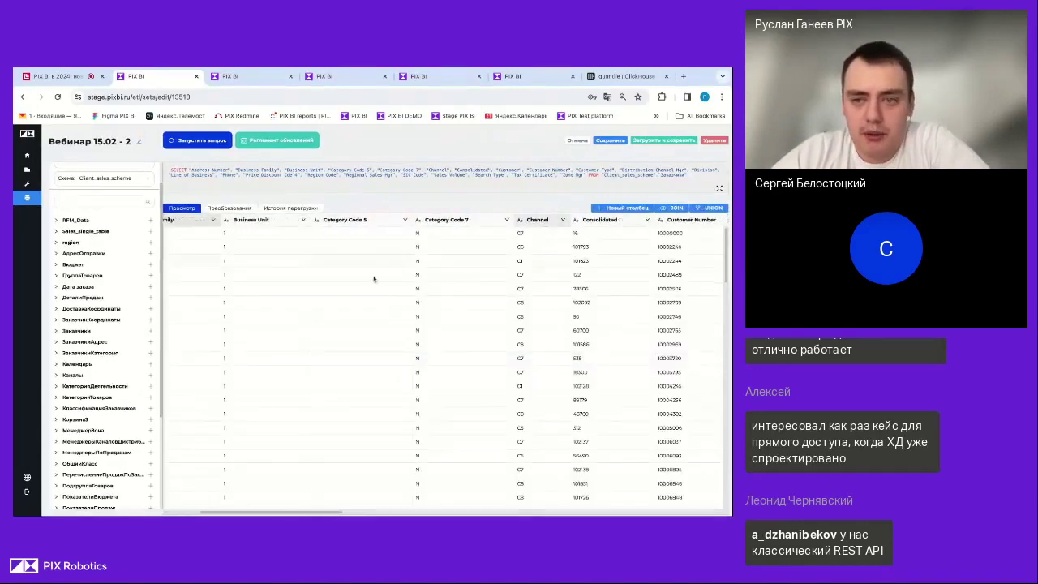
{"action": "scroll", "coordinate": [374, 279], "scroll_direction": "left", "scroll_amount": 2}
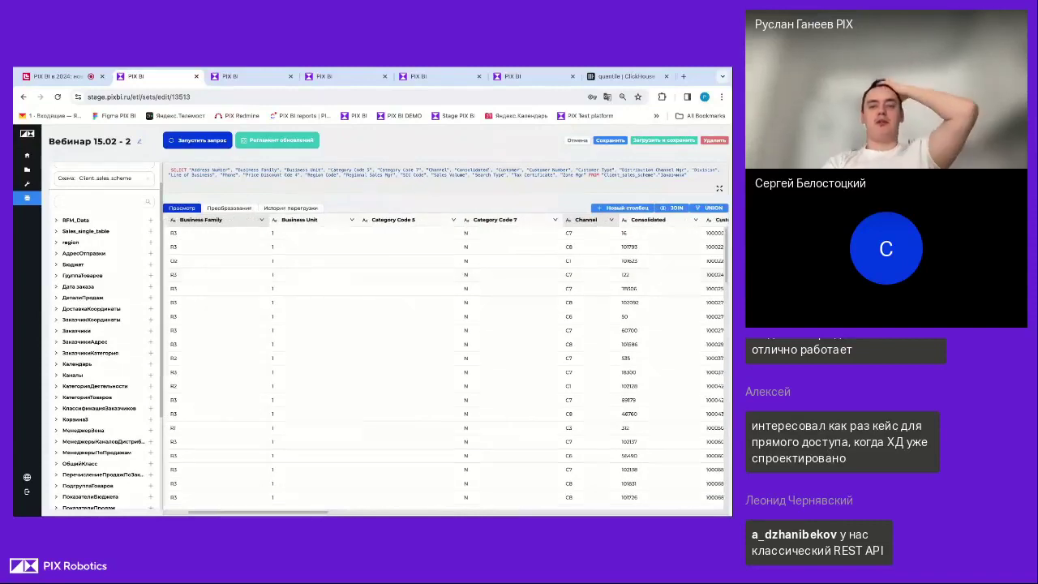
{"action": "left_click", "coordinate": [599, 221]}
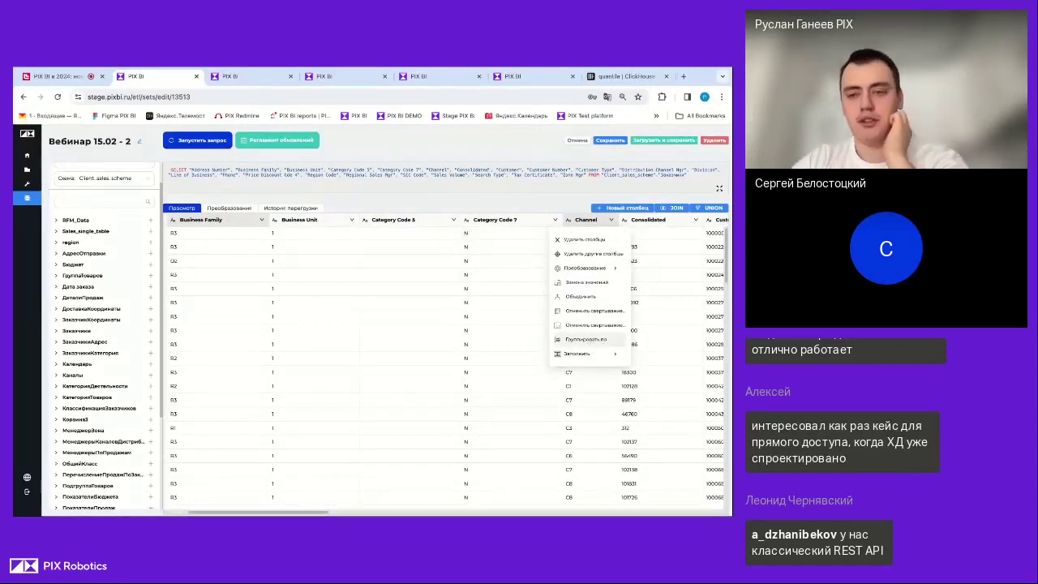
{"action": "left_click", "coordinate": [593, 341]}
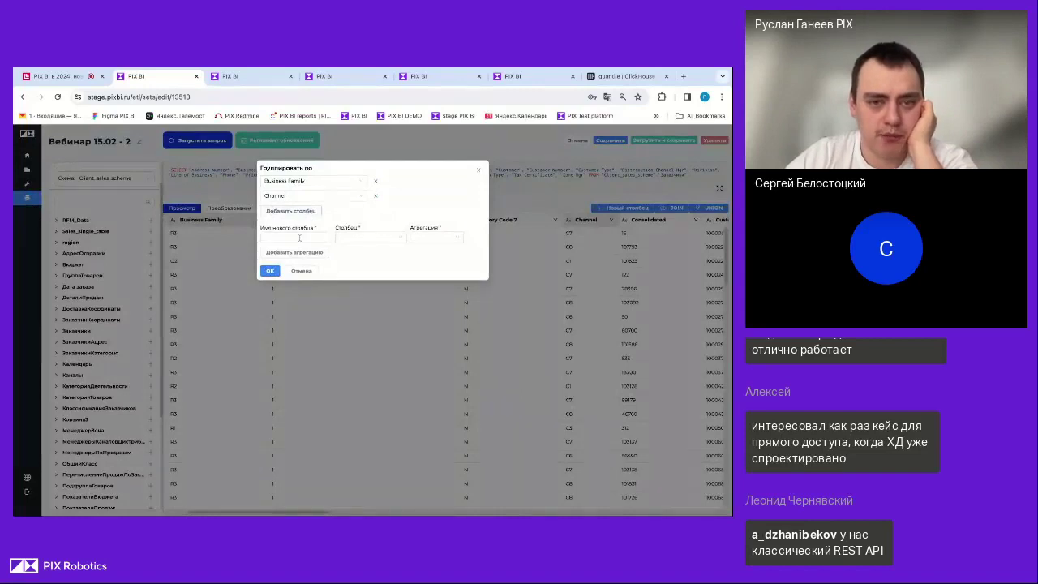
{"action": "left_click", "coordinate": [300, 238]}
{"action": "type", "text": "Ка"}
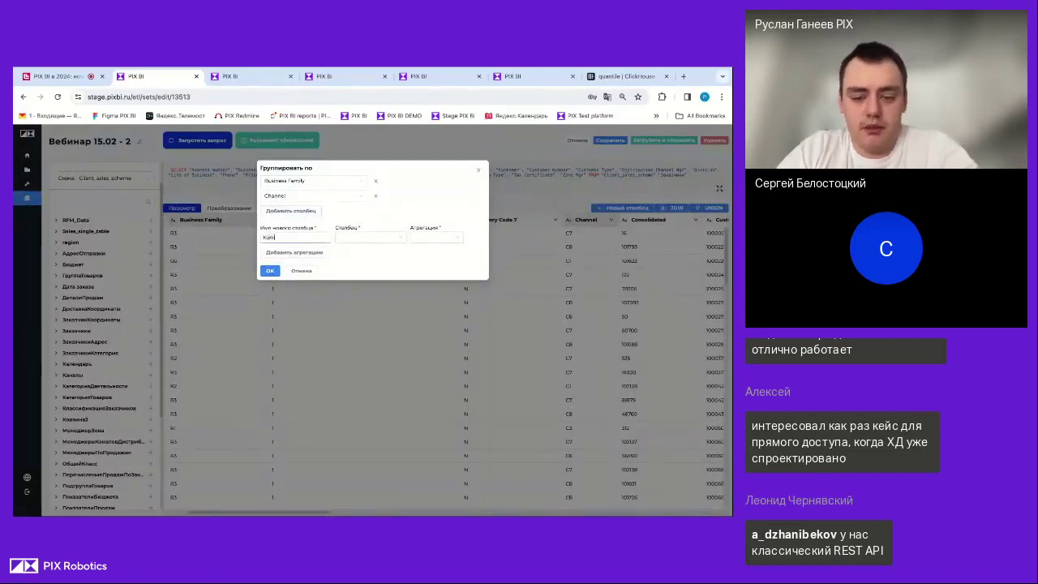
{"action": "left_click", "coordinate": [373, 238]}
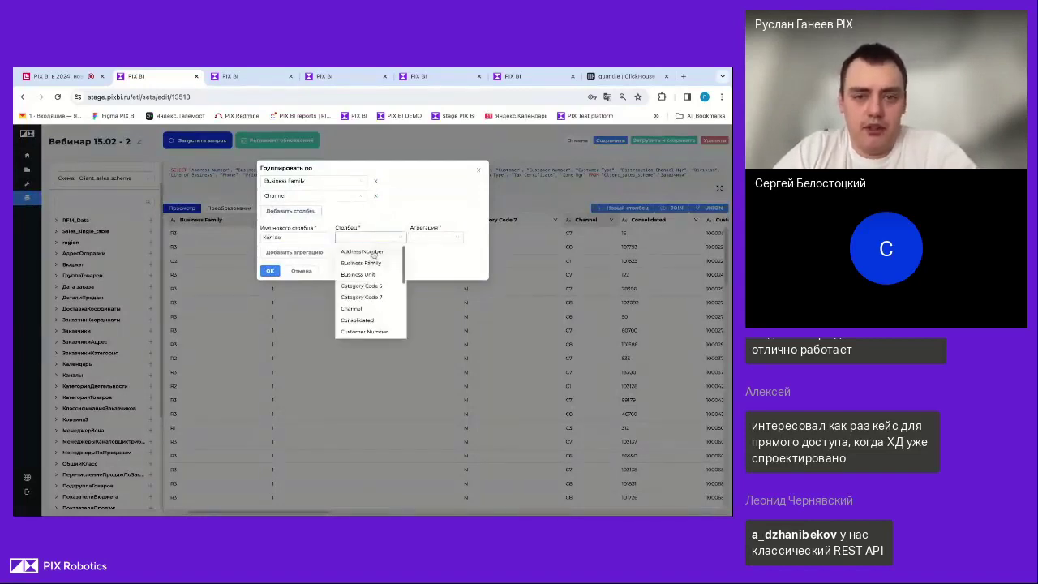
{"action": "left_click", "coordinate": [383, 253]}
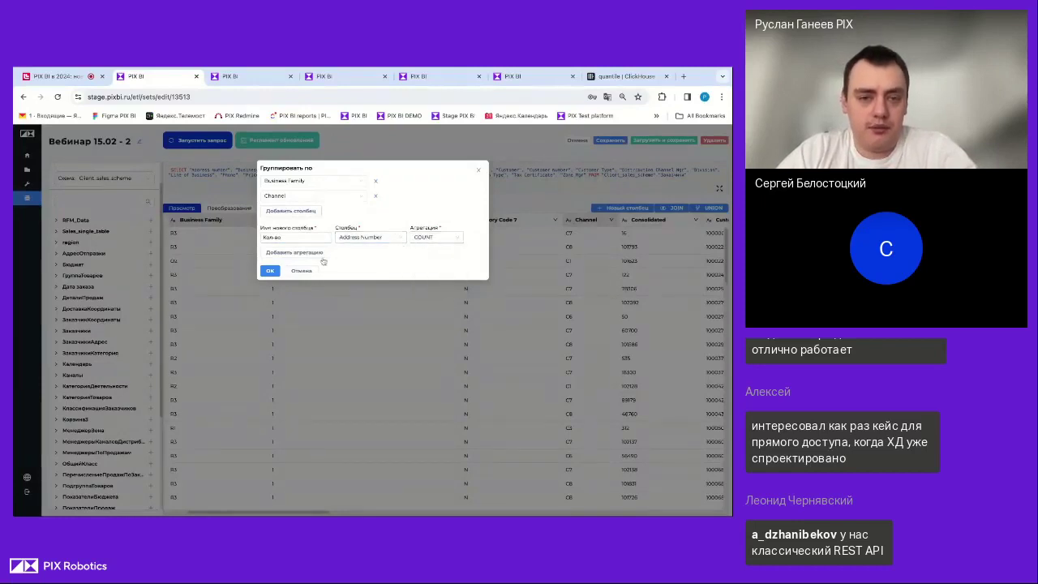
{"action": "left_click", "coordinate": [270, 272]}
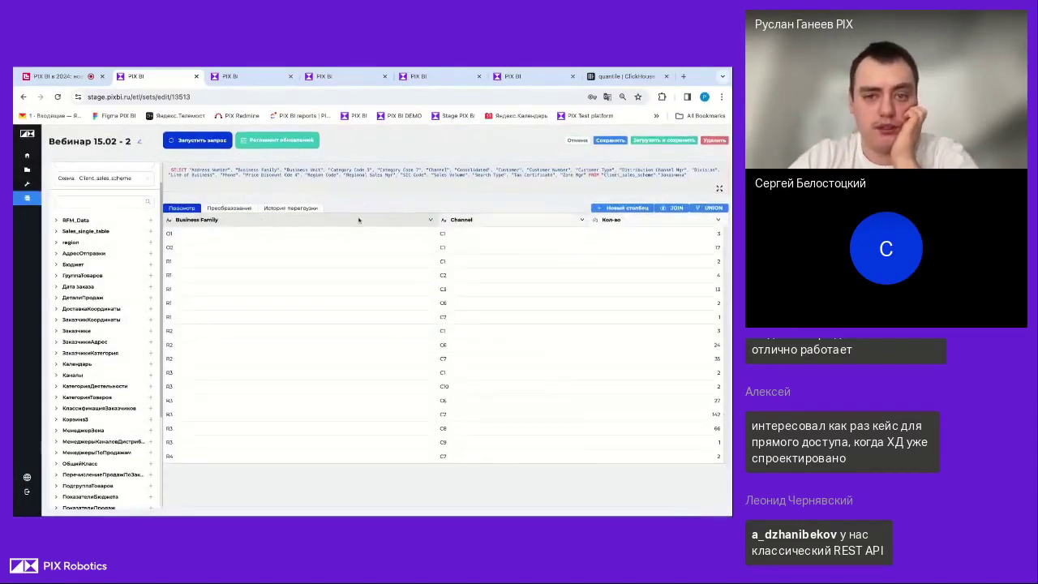
Edit the grouping transformation to add a second aggregation with the MIN of Channel, and preview the resulting table
{"action": "left_click", "coordinate": [231, 209]}
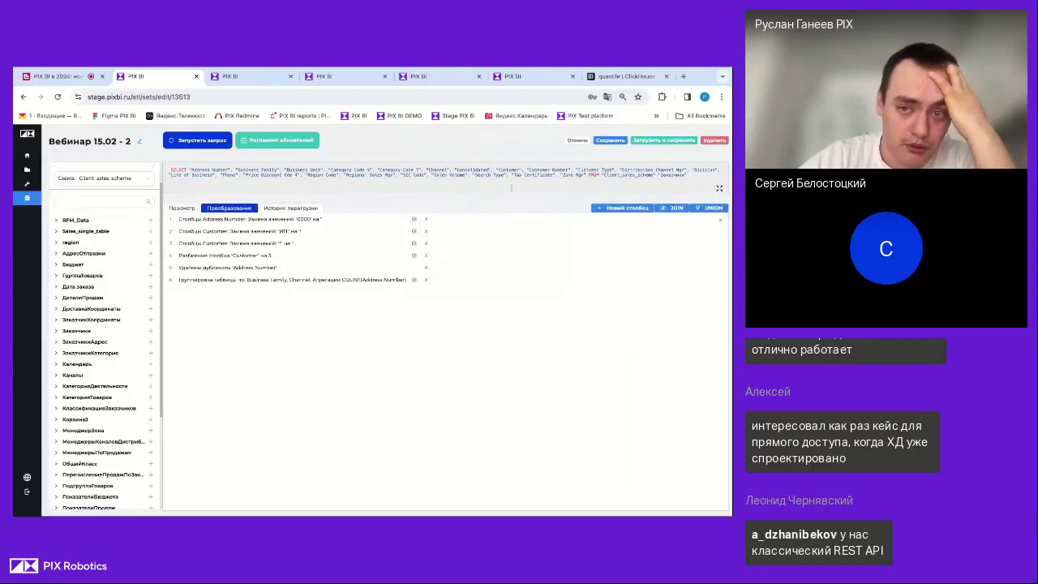
{"action": "left_click", "coordinate": [414, 280]}
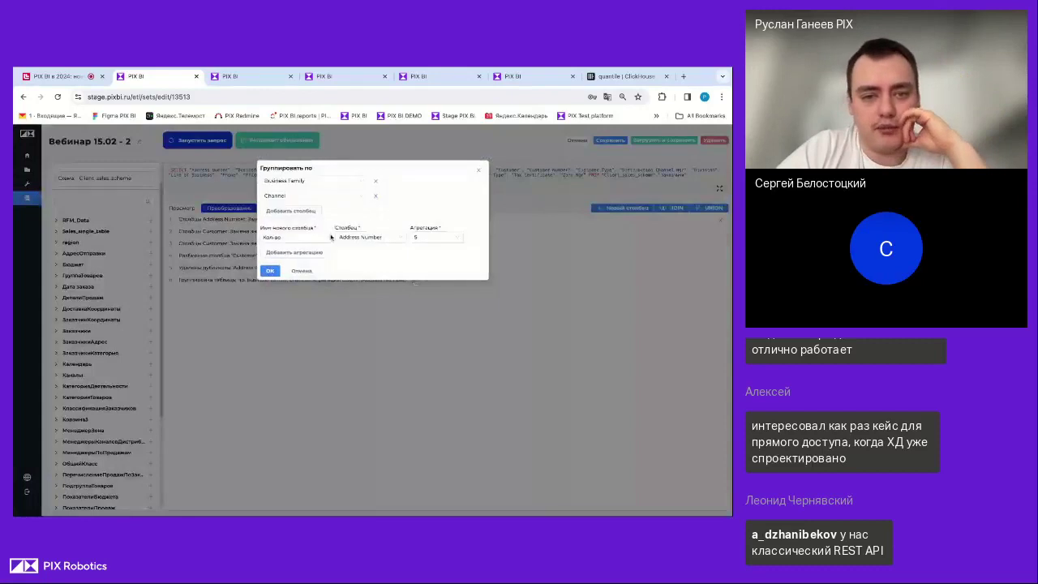
{"action": "left_click", "coordinate": [298, 253]}
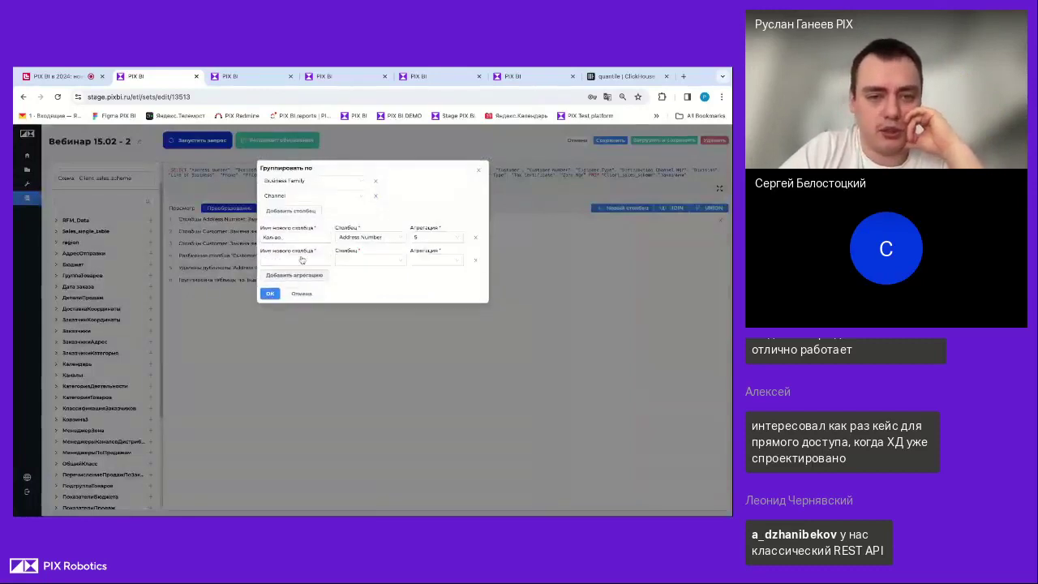
{"action": "left_click", "coordinate": [369, 259]}
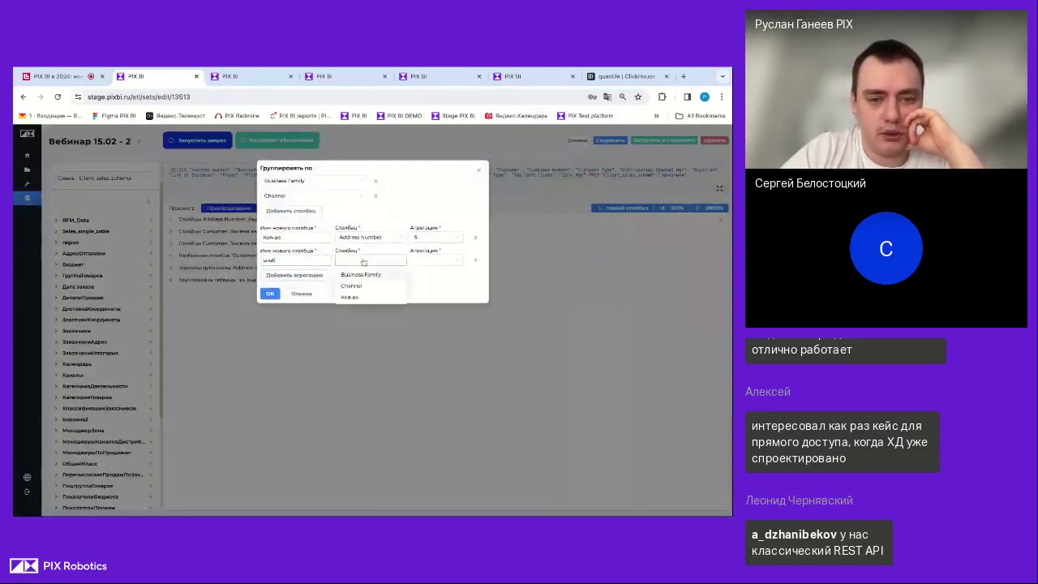
{"action": "left_click", "coordinate": [363, 279]}
{"action": "left_click", "coordinate": [418, 260]}
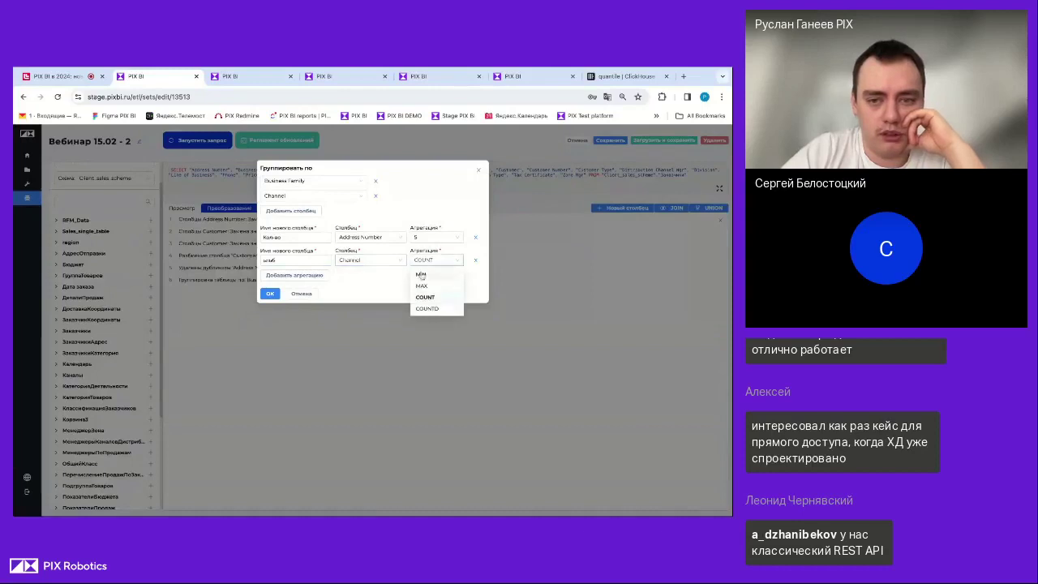
{"action": "left_click", "coordinate": [421, 274]}
{"action": "left_click", "coordinate": [270, 292]}
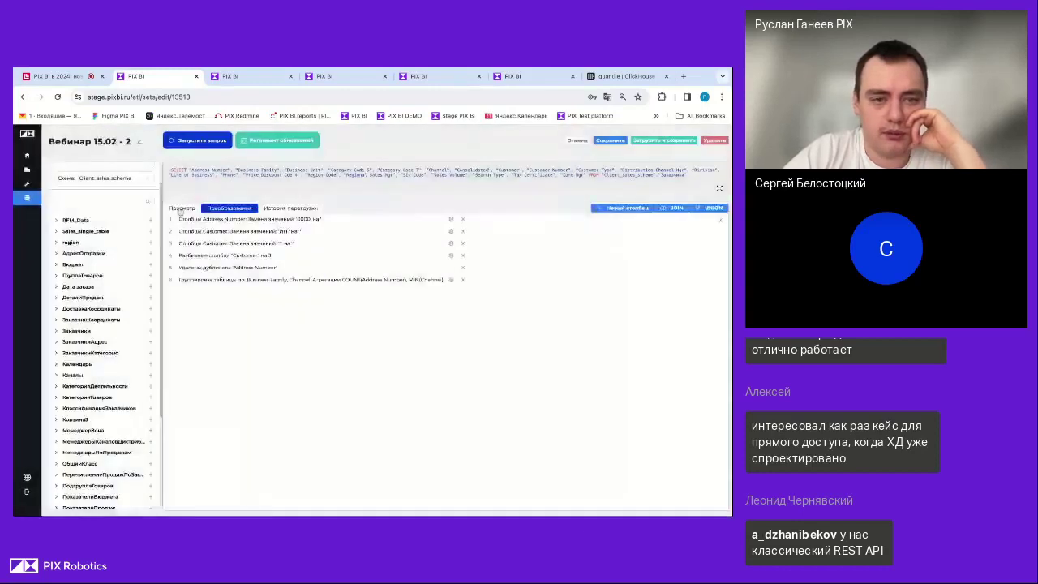
{"action": "left_click", "coordinate": [185, 207]}
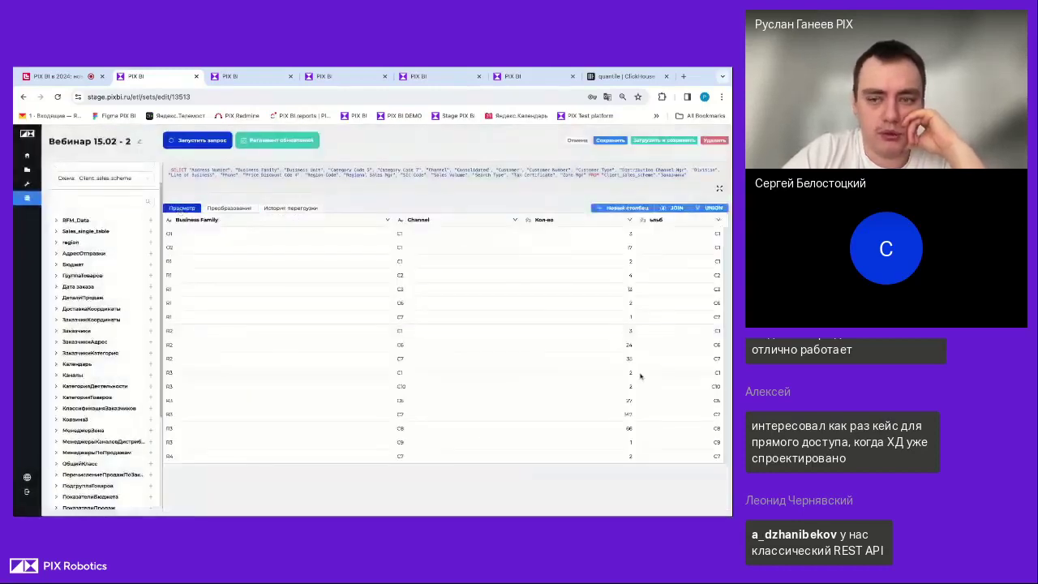
Delete the grouping transformation from the list of applied transformations and return to the data preview
{"action": "left_click", "coordinate": [228, 209]}
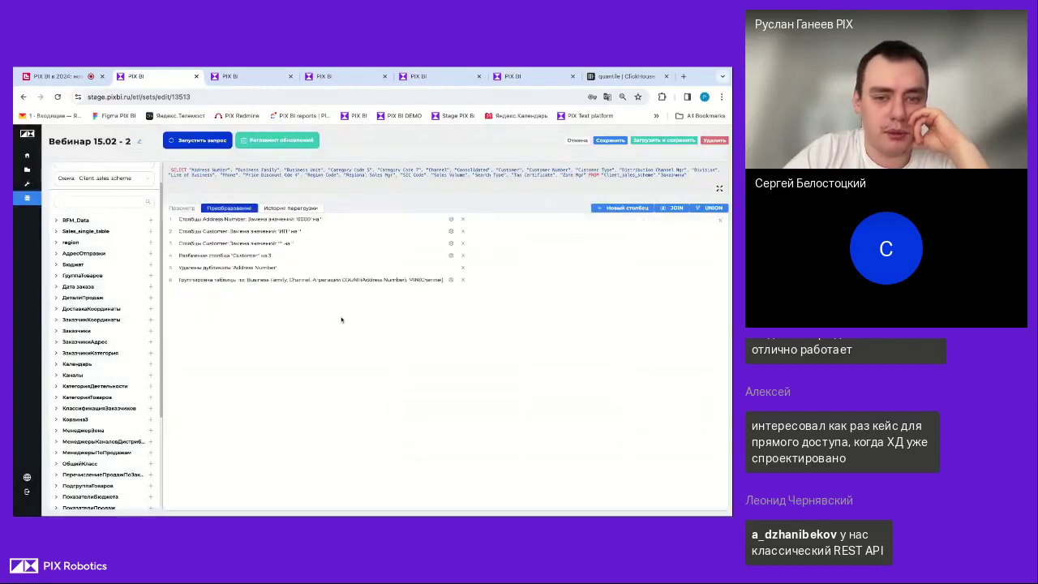
{"action": "left_click", "coordinate": [464, 280]}
{"action": "left_click", "coordinate": [433, 261]}
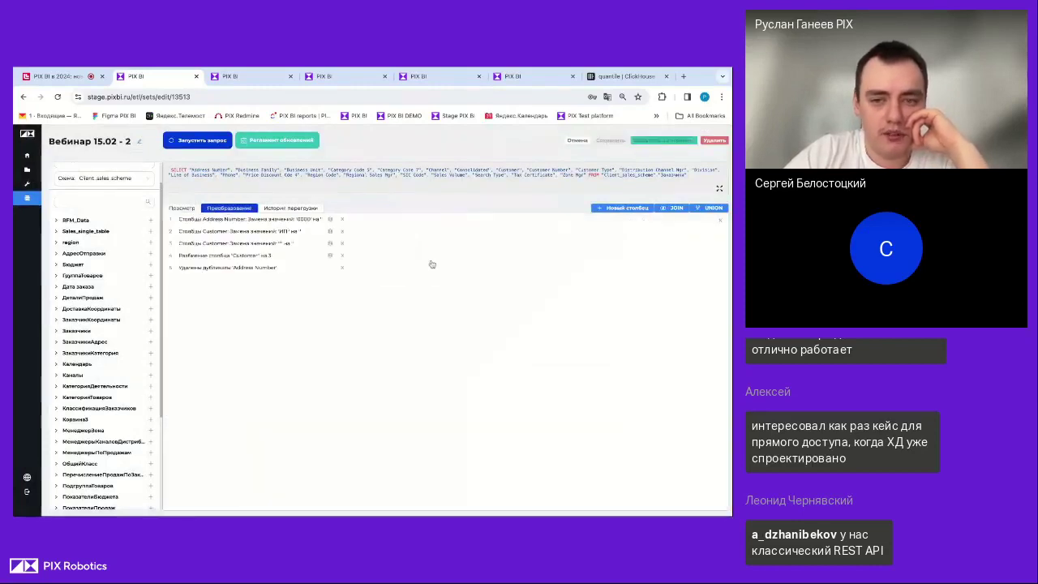
{"action": "left_click", "coordinate": [184, 209]}
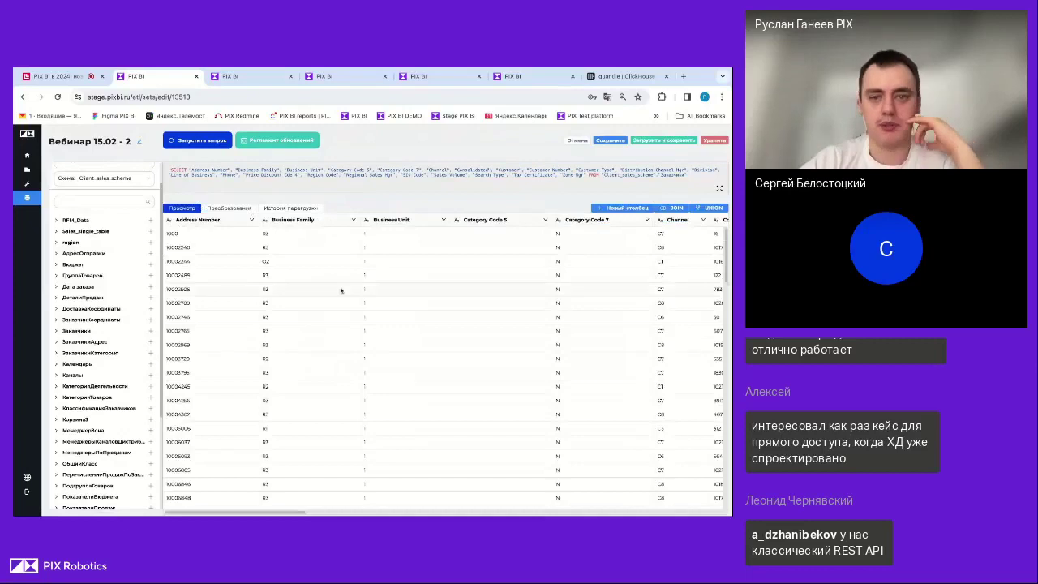
View the fill direction options for the Address Number column and close them without applying
{"action": "right_click", "coordinate": [224, 220]}
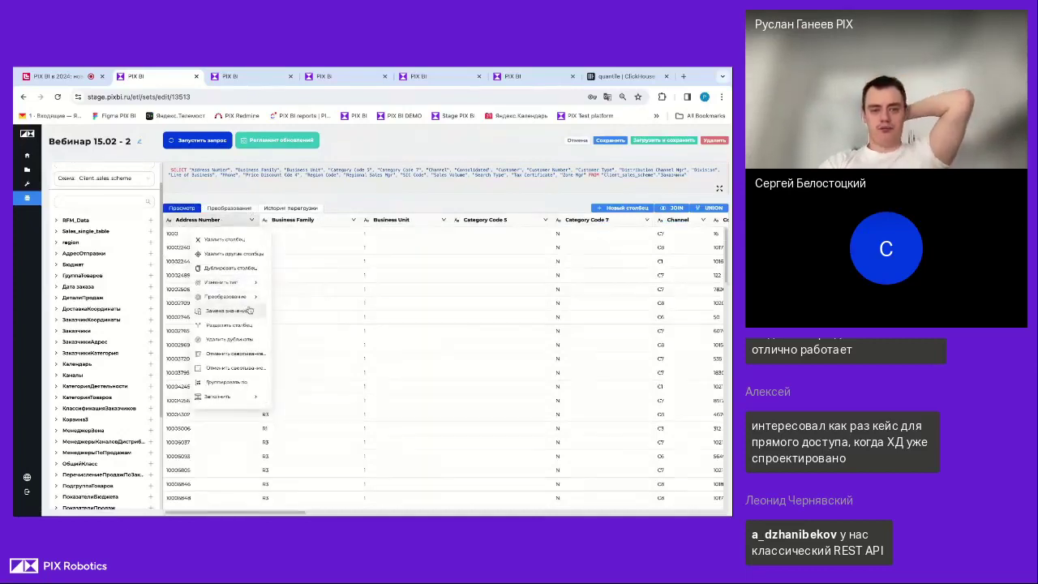
{"action": "mouse_move", "coordinate": [246, 398]}
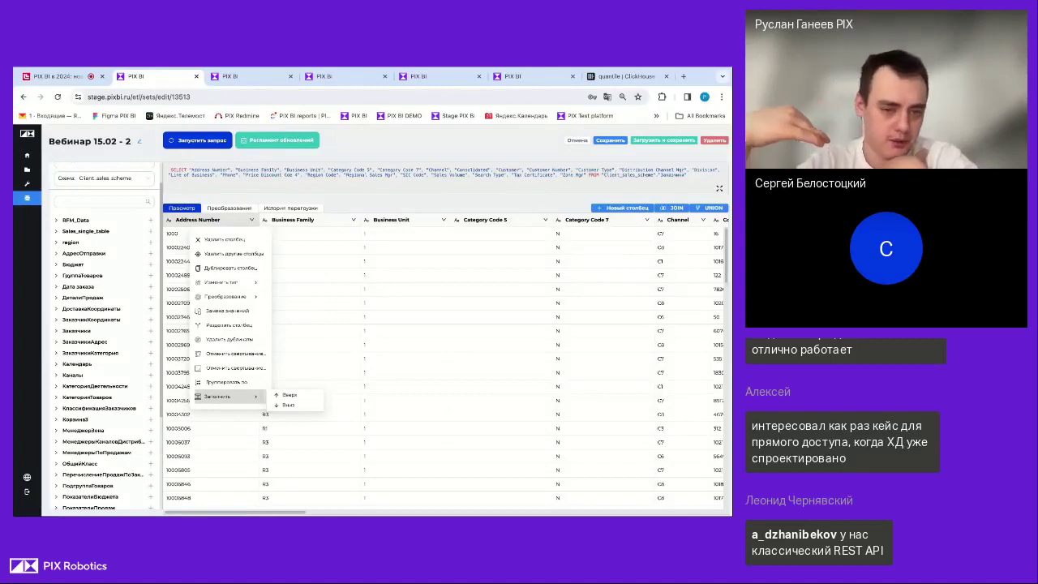
{"action": "left_click", "coordinate": [521, 223]}
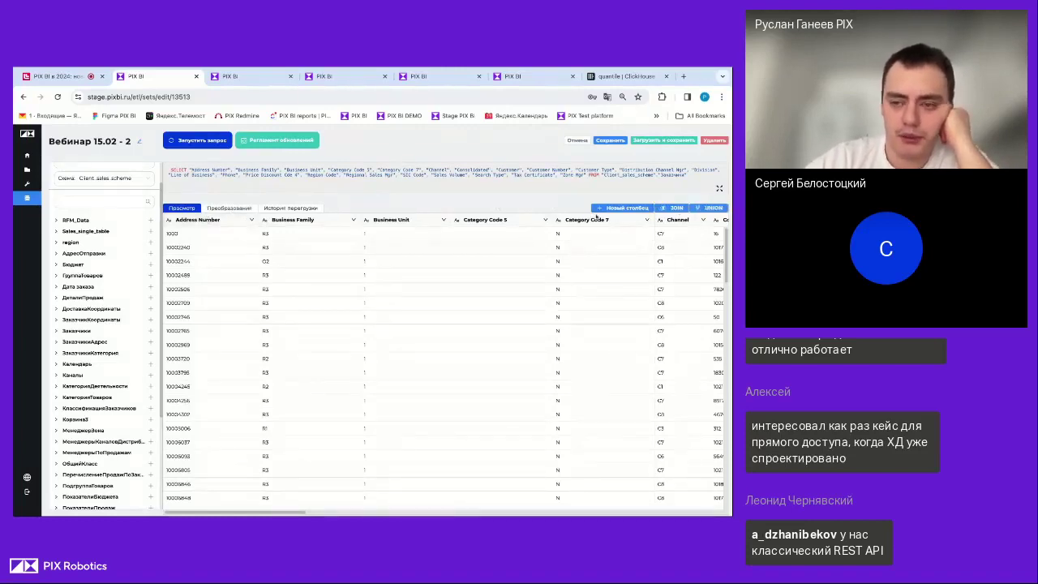
Add a calculated column named "new" with the formula concat("Address Number", '123') and view it in the preview
{"action": "left_click", "coordinate": [646, 209]}
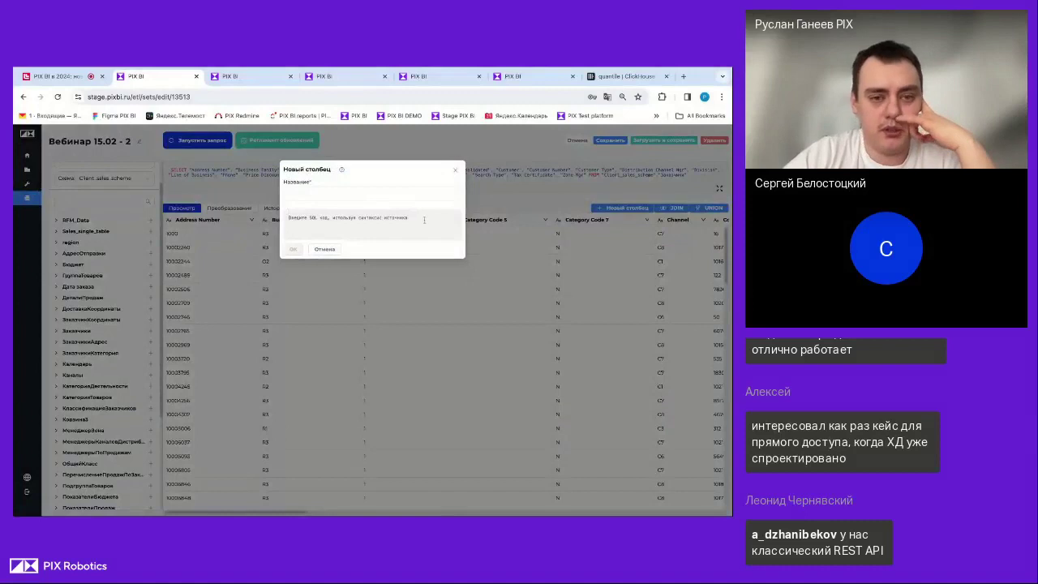
{"action": "type", "text": "co"}
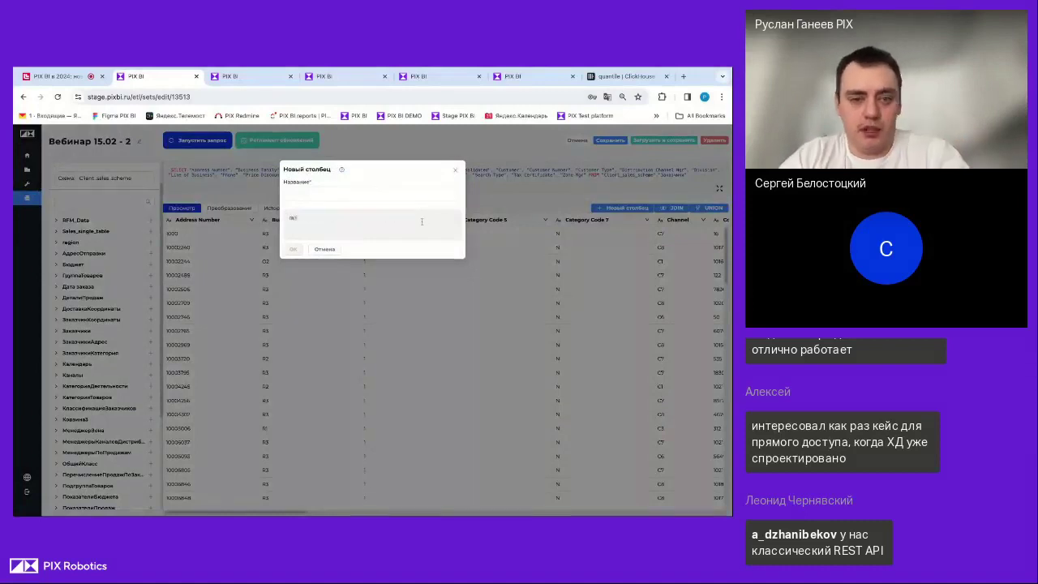
{"action": "key", "text": "BackSpace"}
{"action": "key", "text": "BackSpace"}
{"action": "type", "text": "concat("}
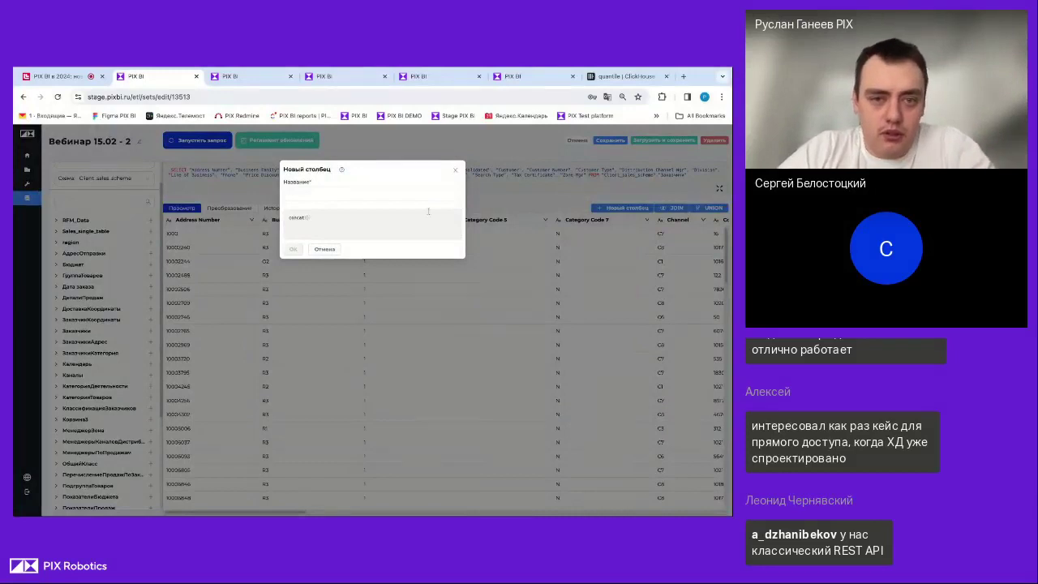
{"action": "type", "text": "\""}
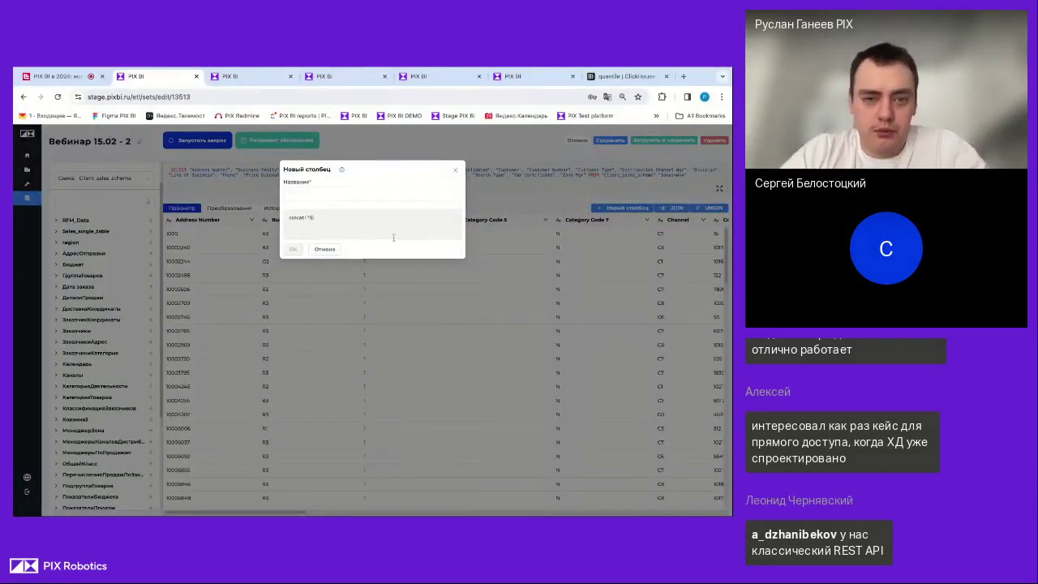
{"action": "type", "text": "Address Number"}
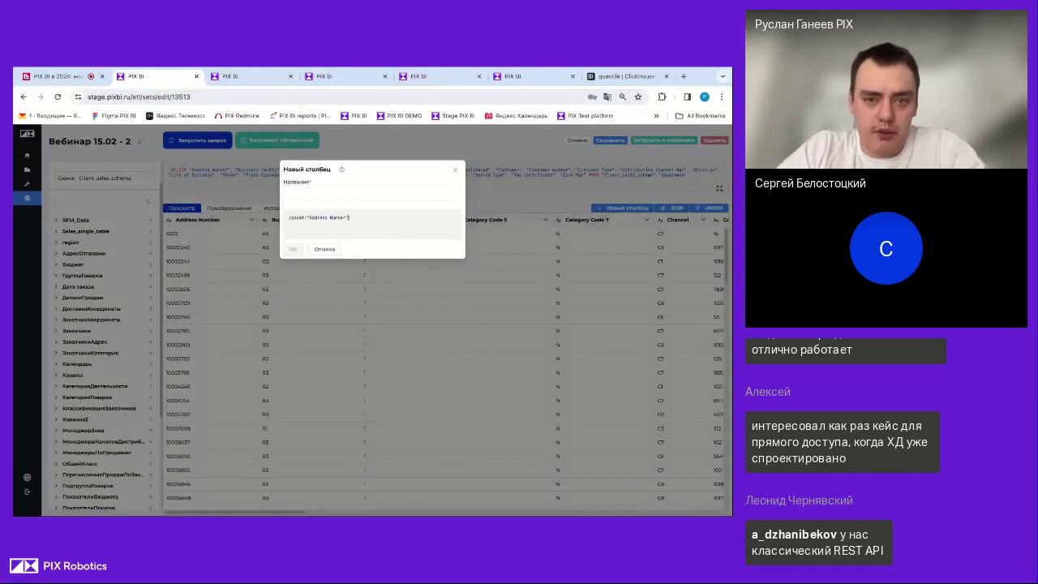
{"action": "type", "text": ", \"123"}
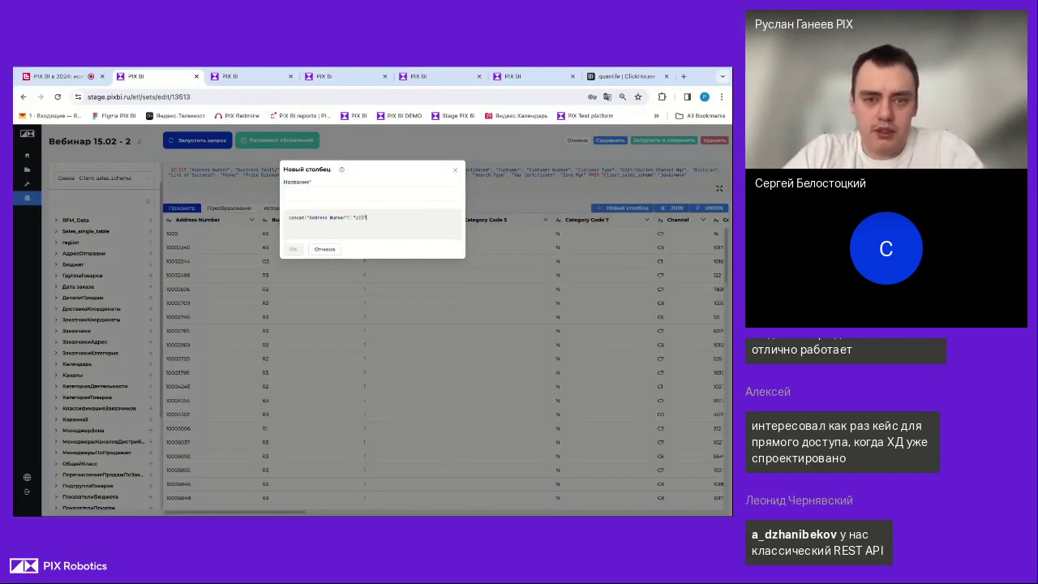
{"action": "type", "text": "'123'"}
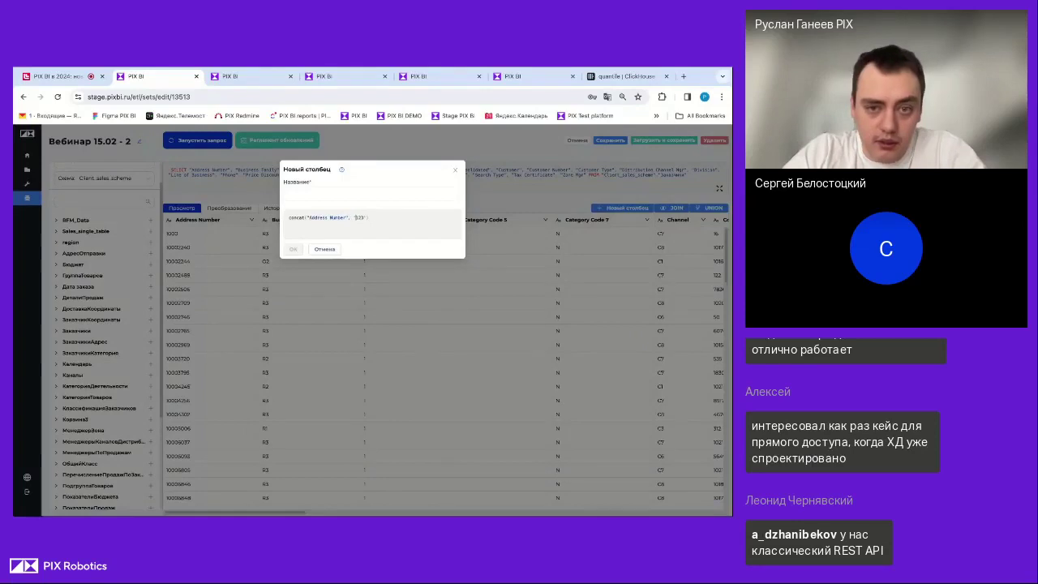
{"action": "type", "text": "test"}
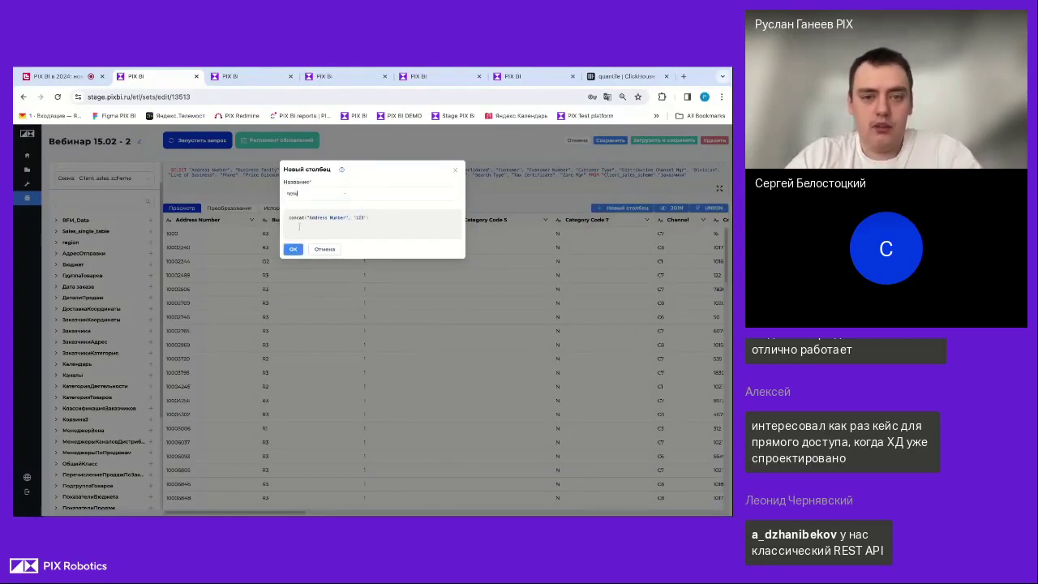
{"action": "left_click", "coordinate": [293, 249]}
{"action": "scroll", "coordinate": [393, 270], "scroll_direction": "right", "scroll_amount": 15}
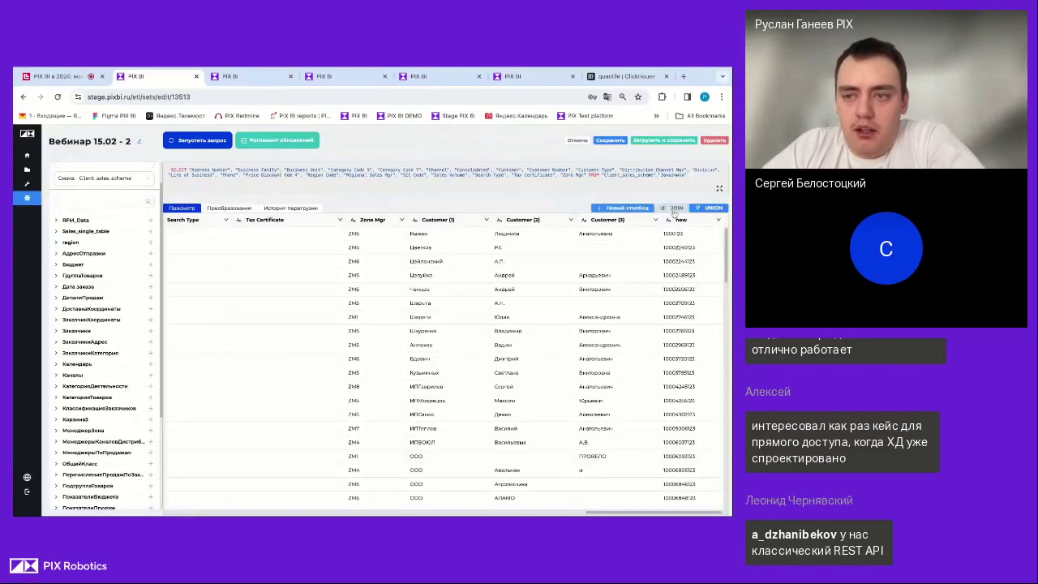
Set up a LEFT JOIN matching Address Number to the name field of the "rest" dataset, and cancel without applying it
{"action": "left_click", "coordinate": [674, 210]}
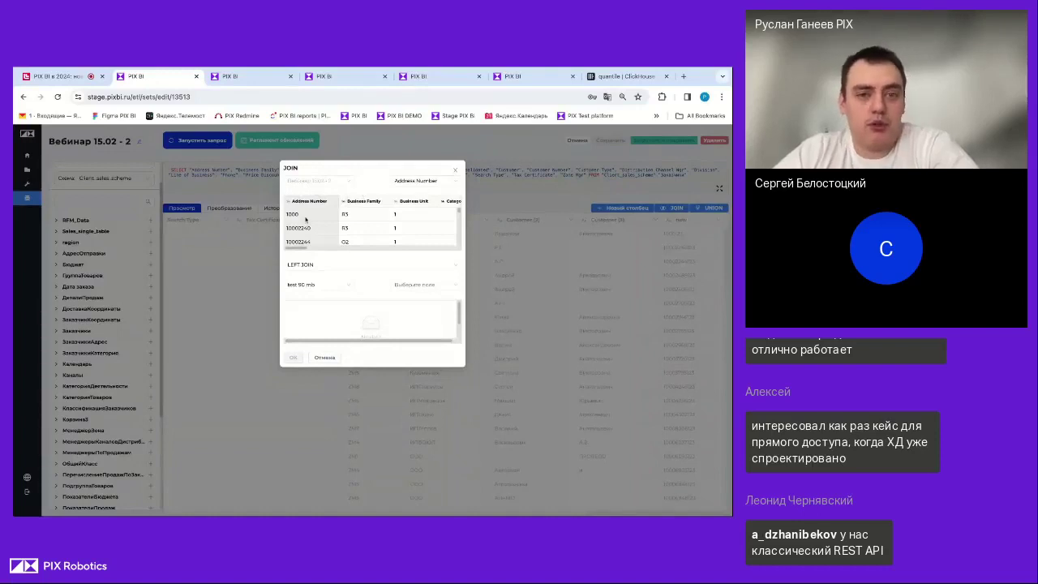
{"action": "left_click", "coordinate": [328, 288]}
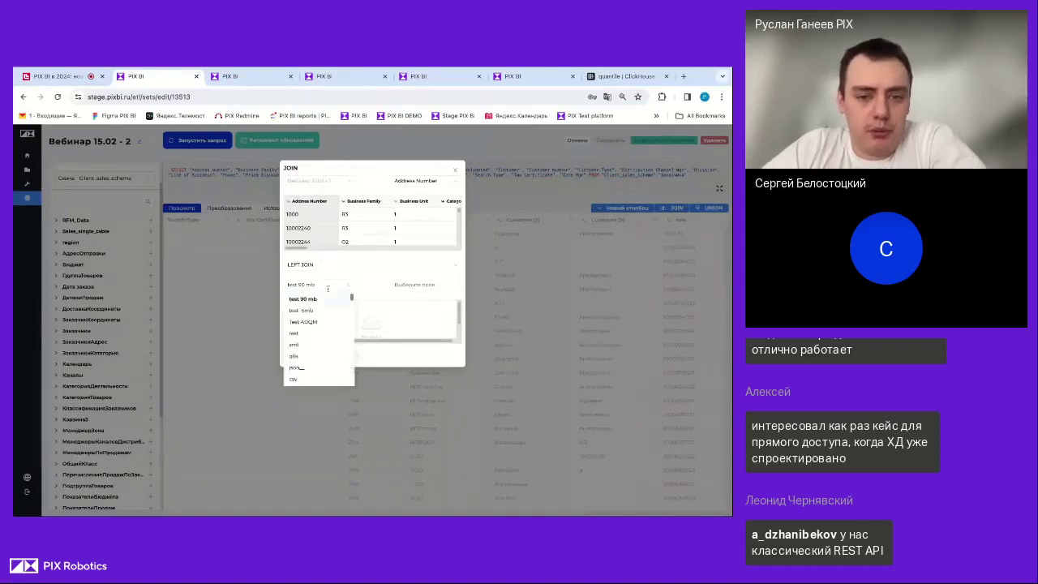
{"action": "left_click", "coordinate": [322, 332]}
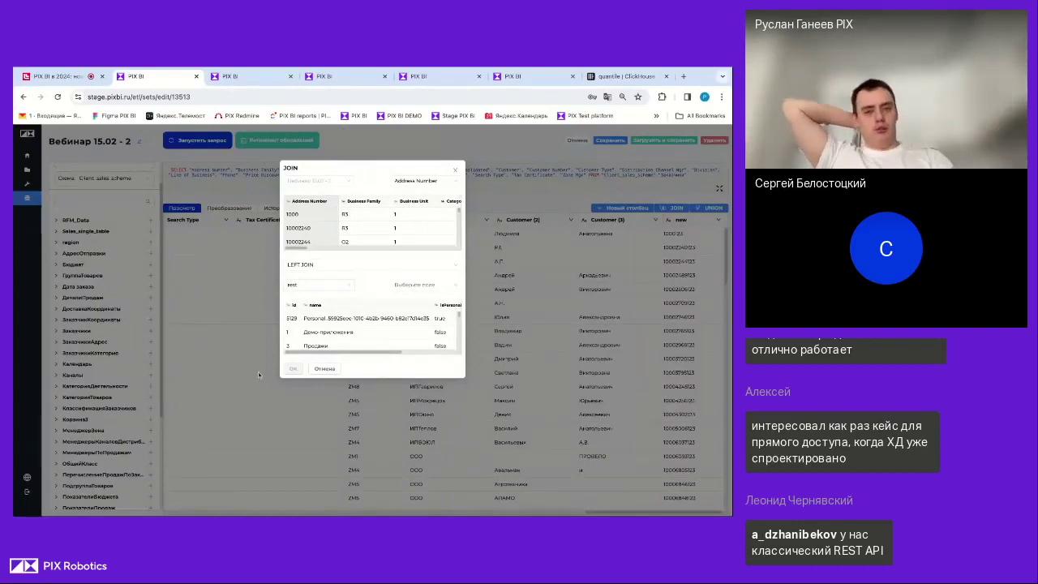
{"action": "left_click", "coordinate": [420, 290]}
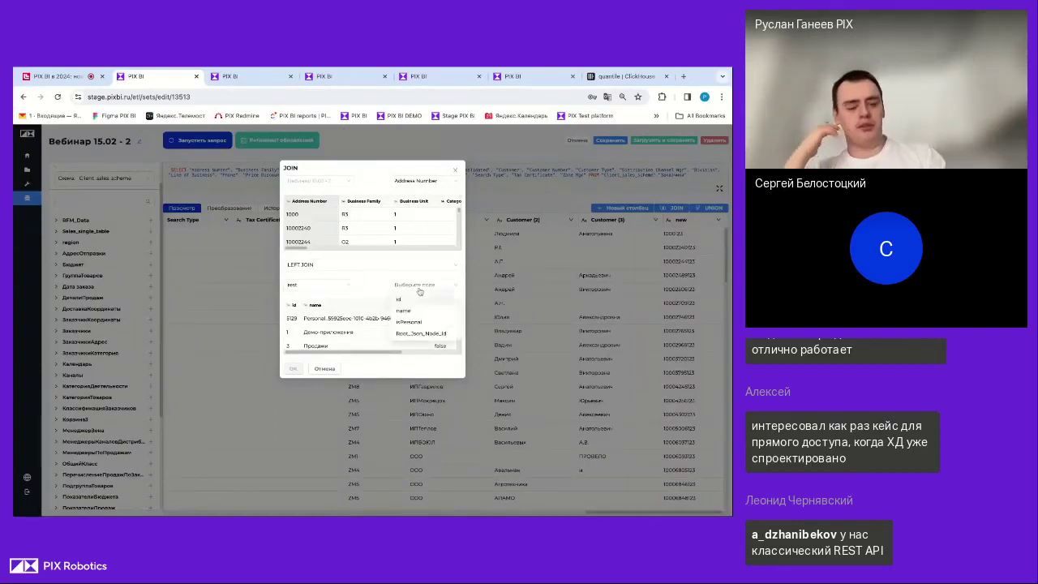
{"action": "left_click", "coordinate": [376, 294]}
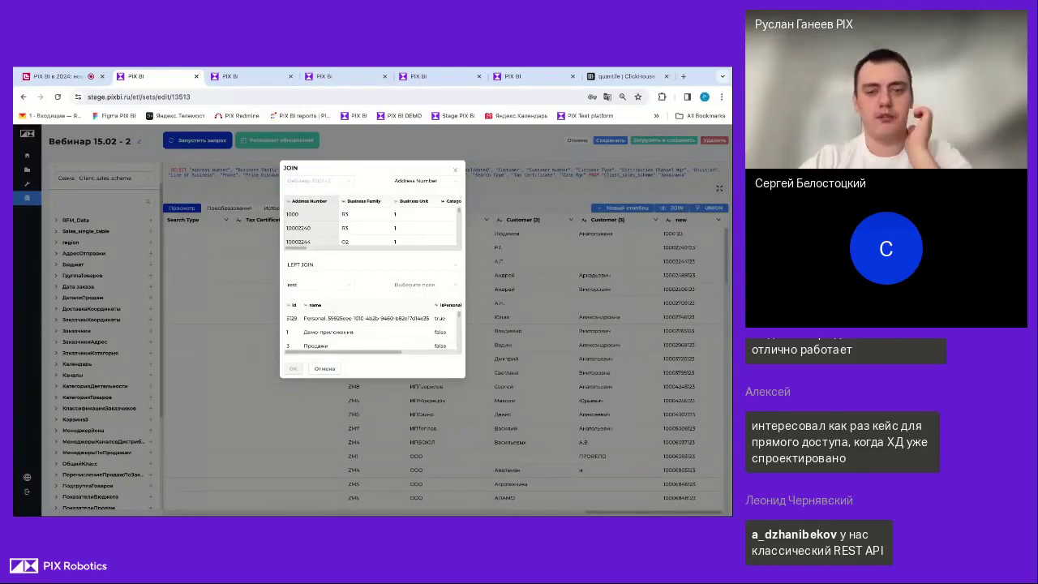
{"action": "left_click", "coordinate": [352, 267]}
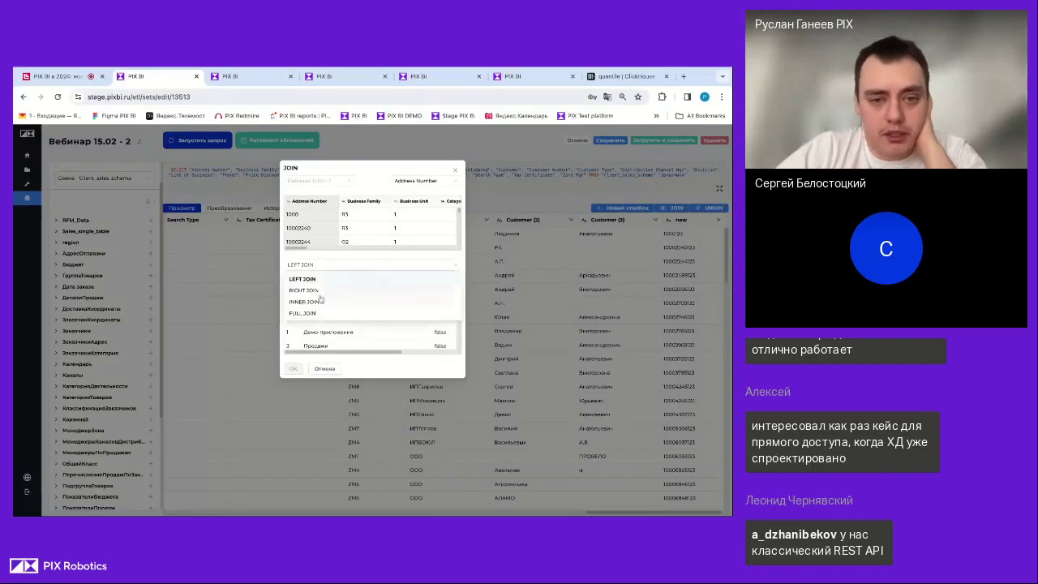
{"action": "left_click", "coordinate": [317, 278]}
{"action": "left_click", "coordinate": [411, 285]}
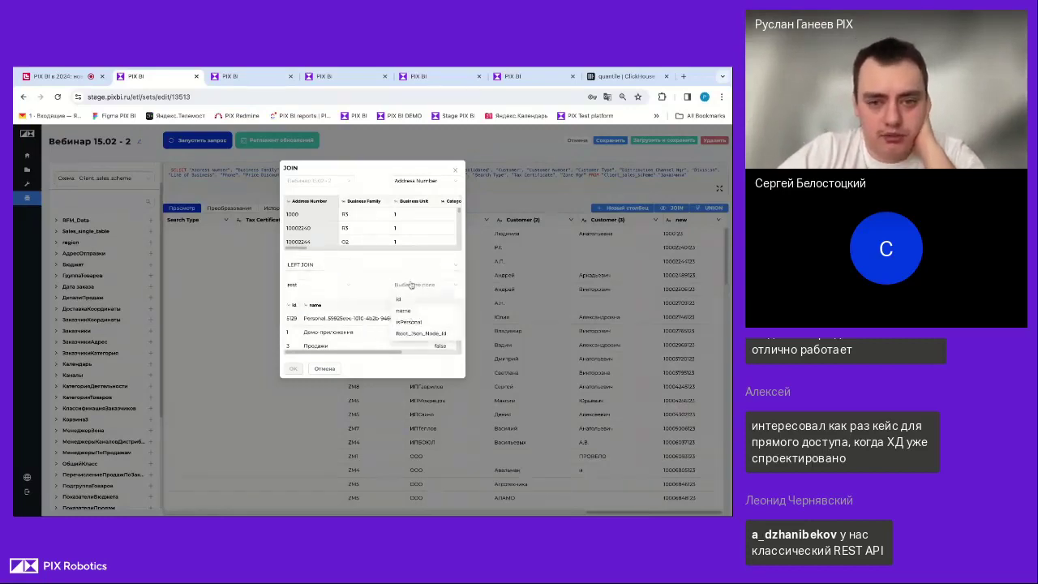
{"action": "left_click", "coordinate": [404, 310]}
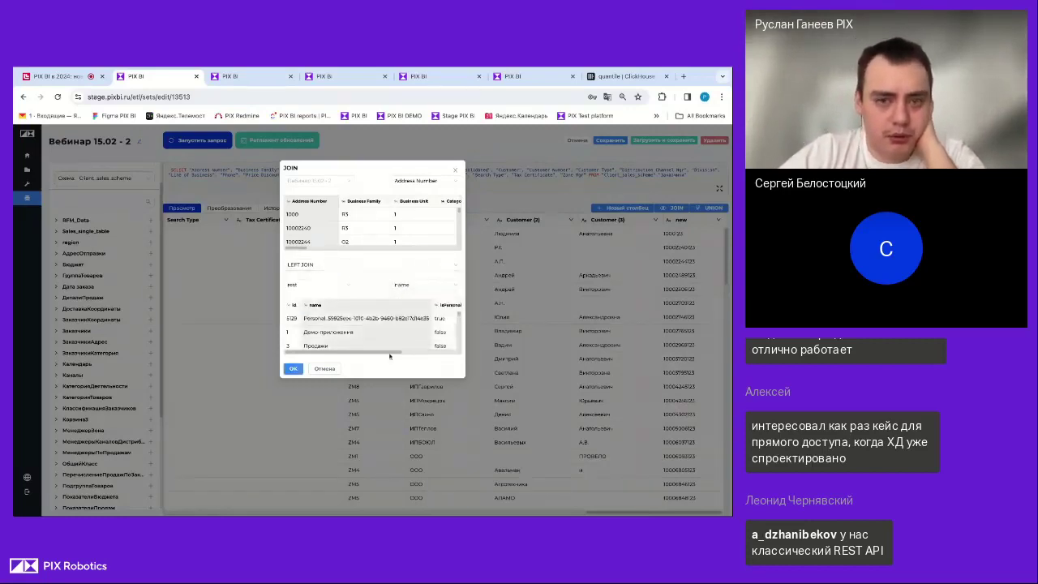
{"action": "left_click", "coordinate": [324, 369]}
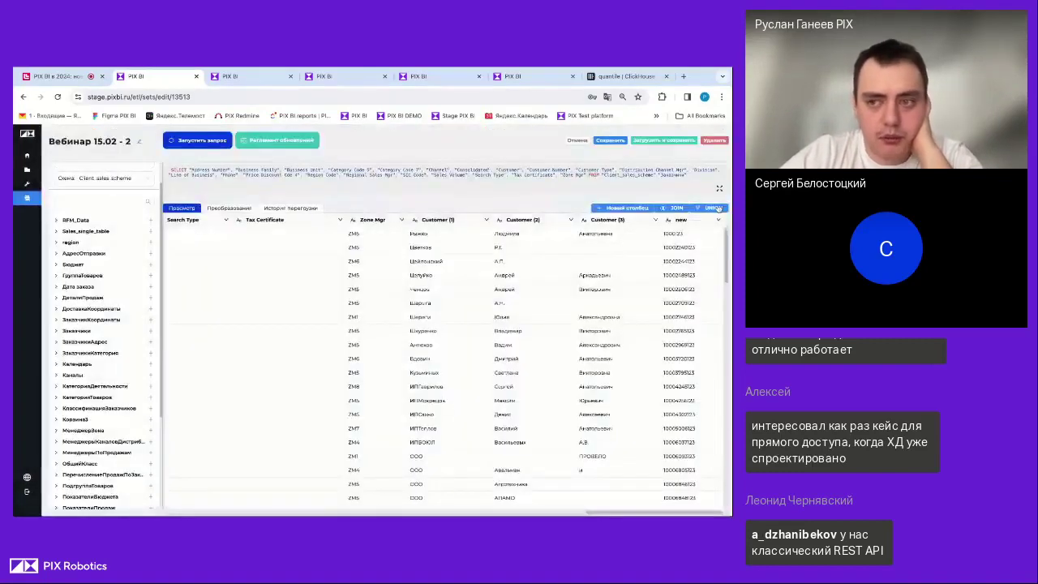
Explore a UNION with the Test ADQM dataset, trying UNION ALL and the display of all columns, and close without applying
{"action": "left_click", "coordinate": [715, 209]}
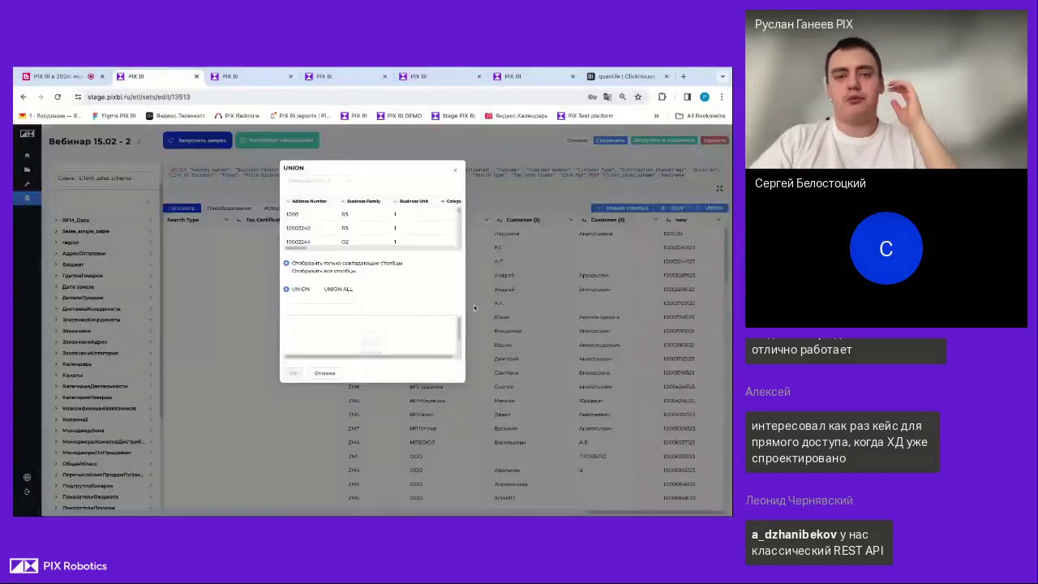
{"action": "left_click", "coordinate": [334, 309]}
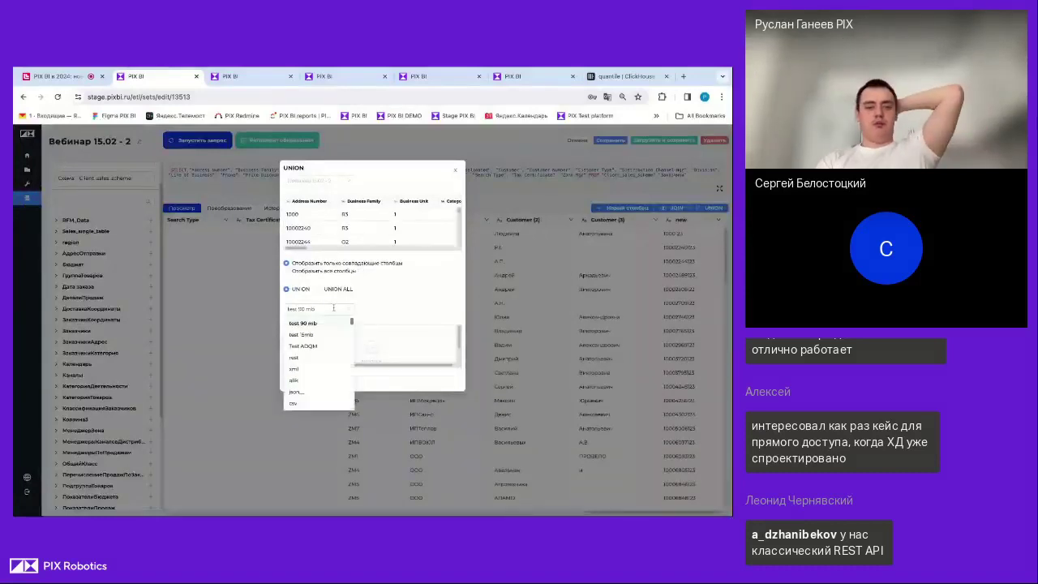
{"action": "left_click", "coordinate": [305, 346]}
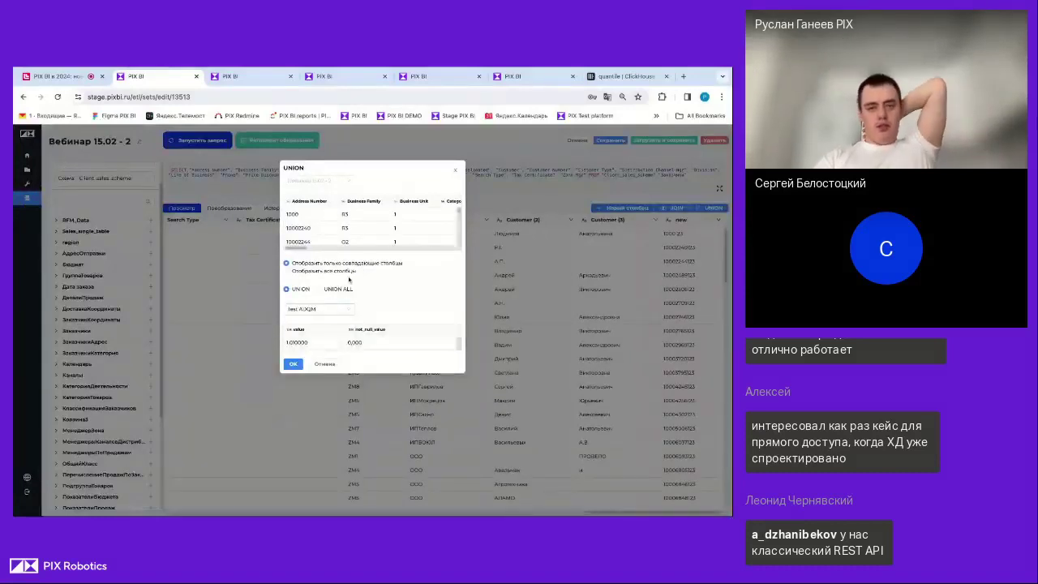
{"action": "left_click", "coordinate": [321, 290]}
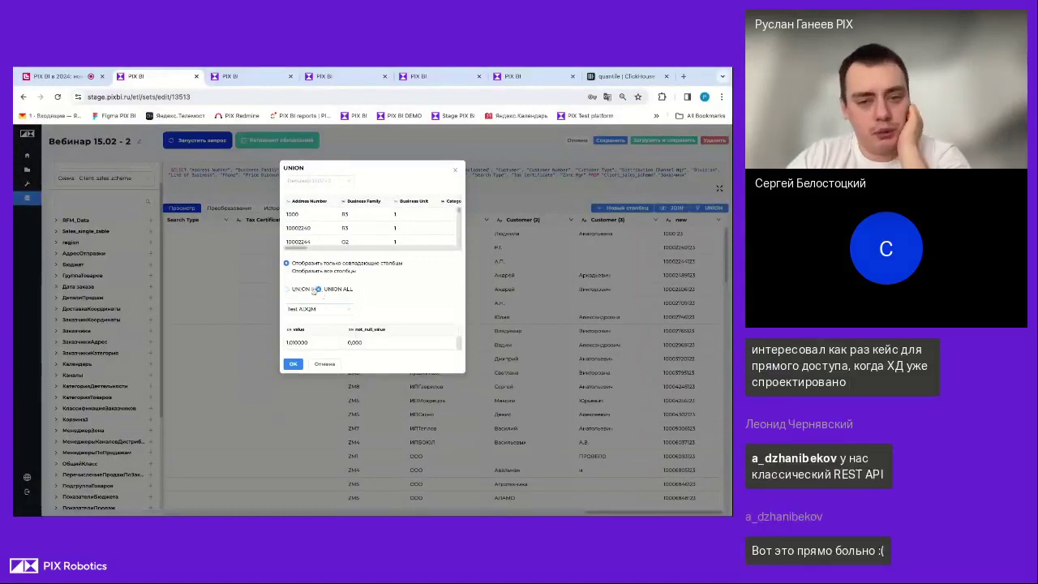
{"action": "left_click", "coordinate": [286, 290]}
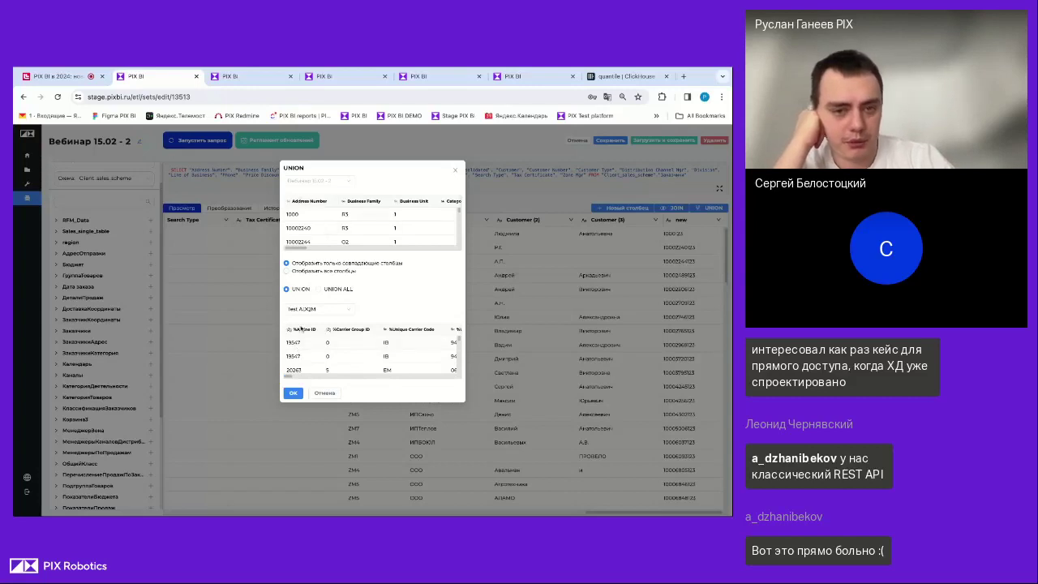
{"action": "left_click", "coordinate": [295, 272]}
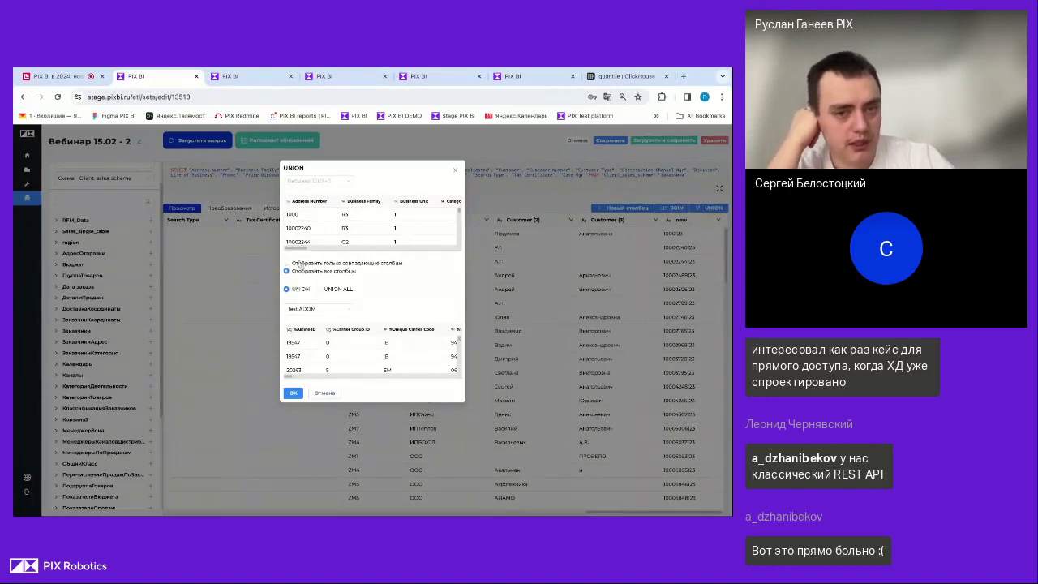
{"action": "left_click", "coordinate": [297, 262]}
{"action": "scroll", "coordinate": [411, 340], "scroll_direction": "right", "scroll_amount": 6}
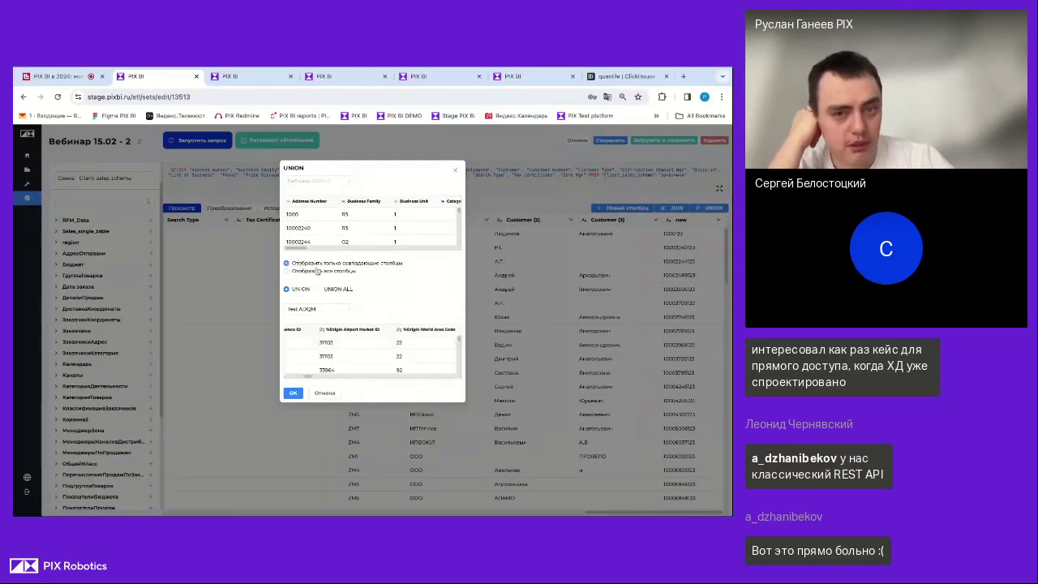
{"action": "left_click", "coordinate": [455, 170]}
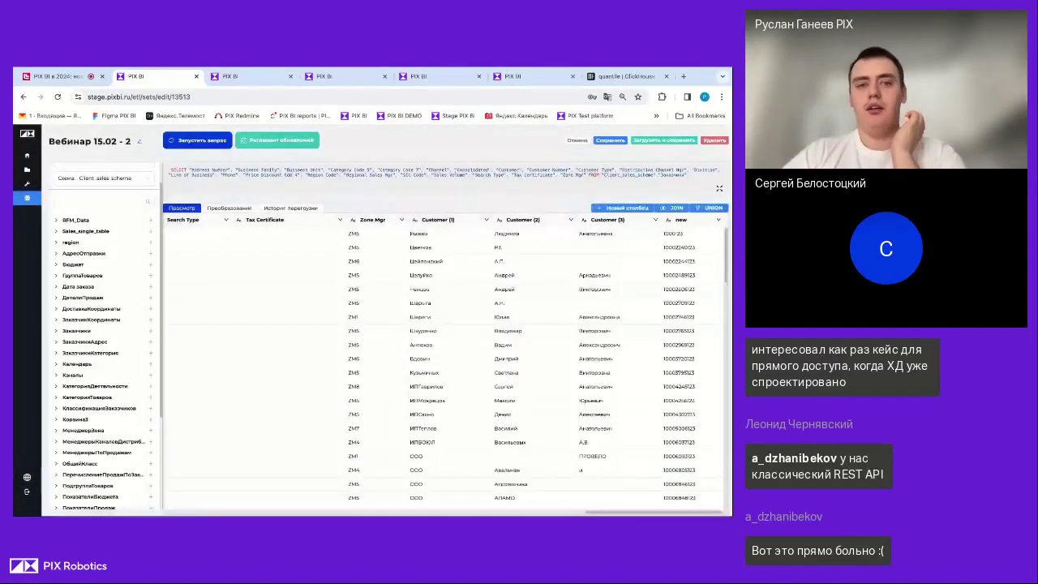
{"action": "scroll", "coordinate": [137, 342], "scroll_direction": "up", "scroll_amount": 2}
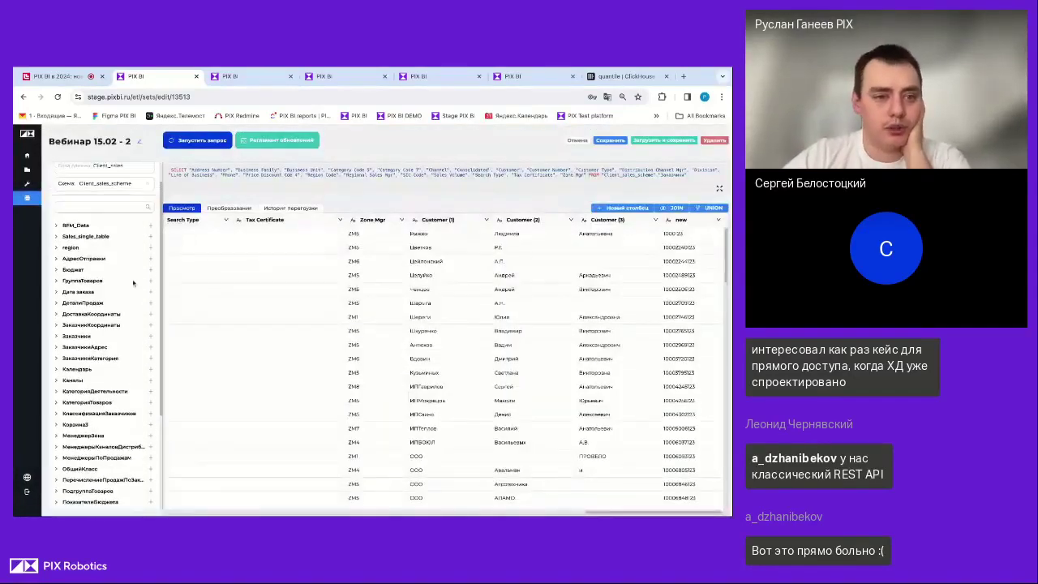
{"action": "scroll", "coordinate": [137, 342], "scroll_direction": "down", "scroll_amount": 2}
{"action": "scroll", "coordinate": [137, 342], "scroll_direction": "up", "scroll_amount": 2}
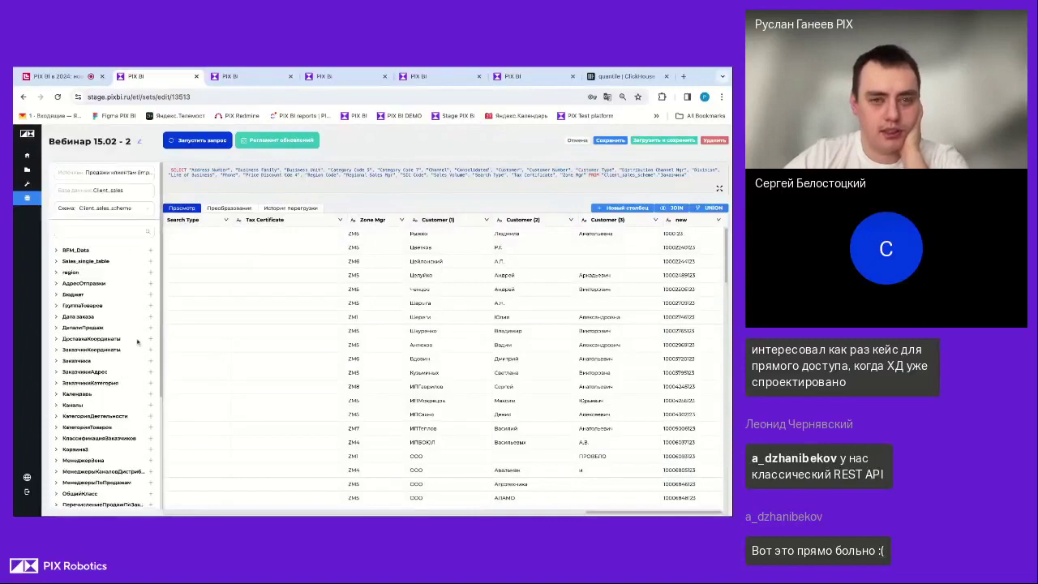
Set up an update schedule for every day at 10:00 in the Europe/Moscow time zone, and cancel without saving it
{"action": "left_click", "coordinate": [268, 139]}
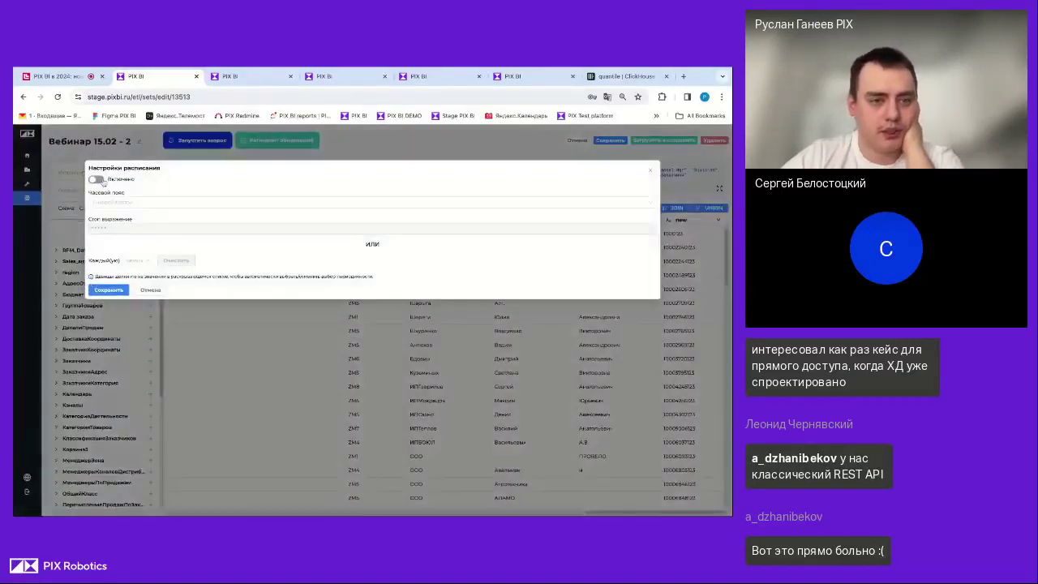
{"action": "left_click", "coordinate": [96, 179]}
{"action": "left_click", "coordinate": [134, 227]}
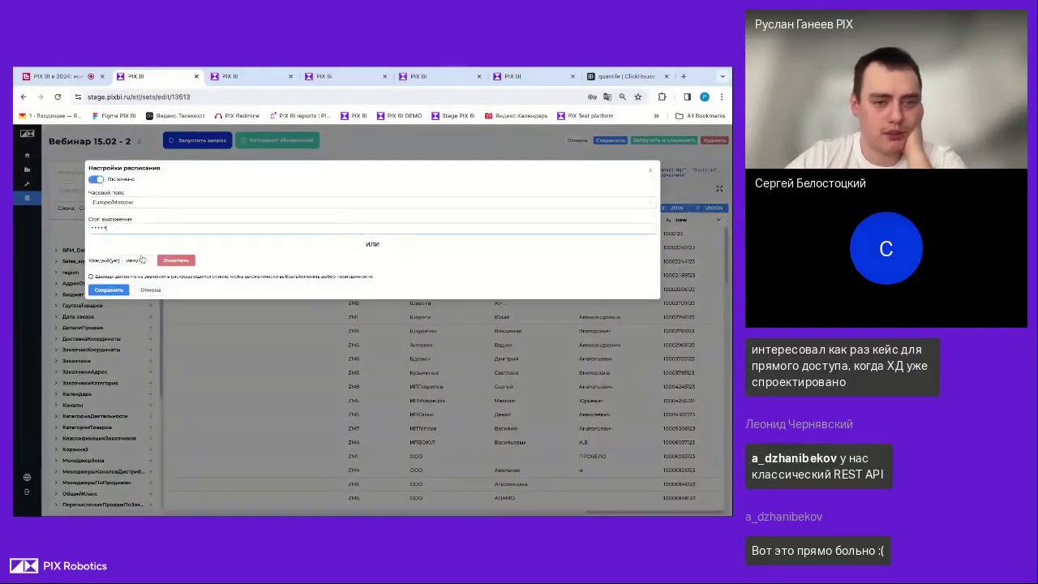
{"action": "left_click", "coordinate": [138, 260]}
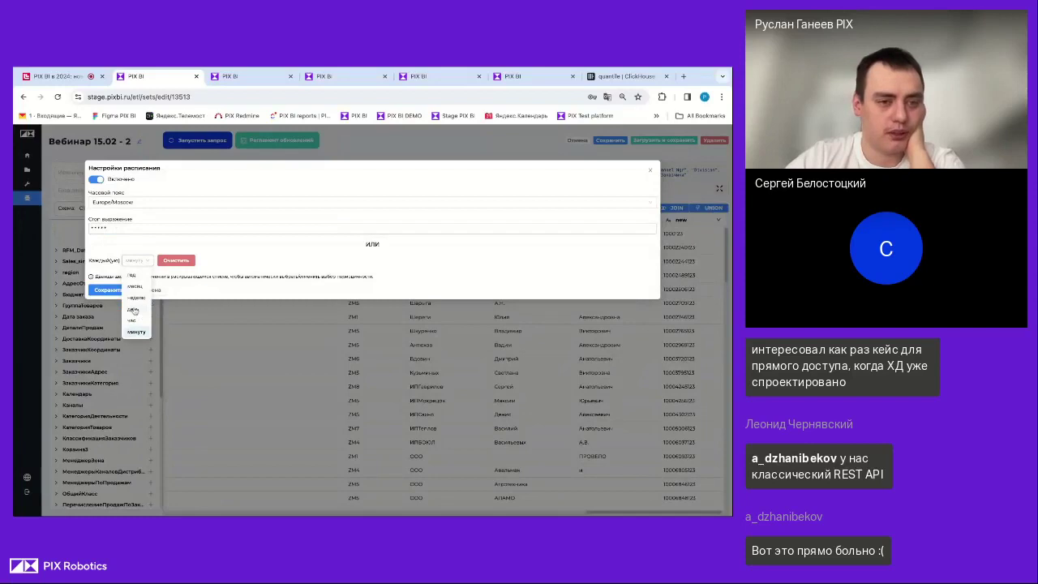
{"action": "left_click", "coordinate": [133, 310]}
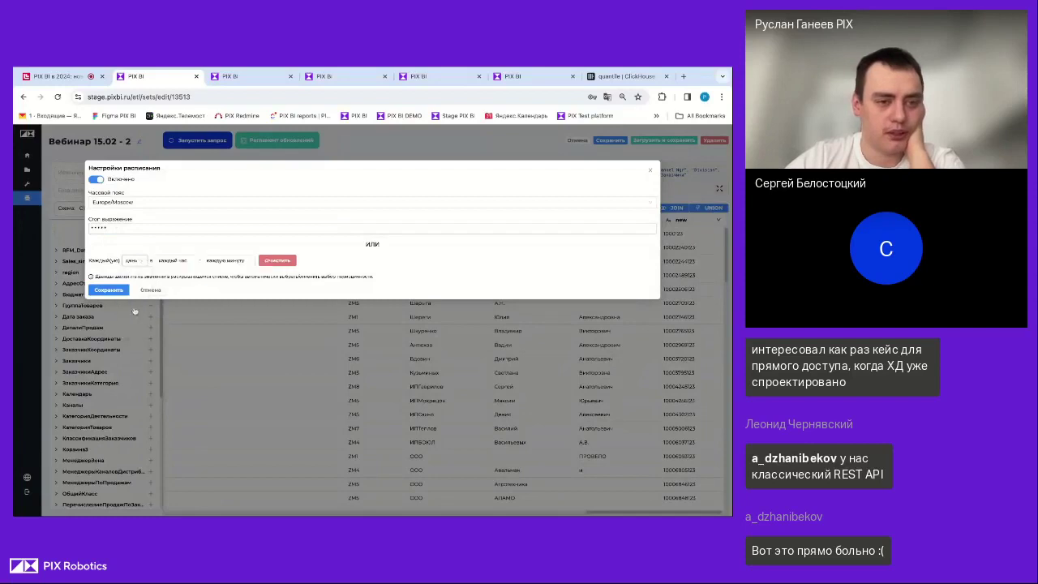
{"action": "left_click", "coordinate": [181, 261]}
{"action": "left_click", "coordinate": [163, 274]}
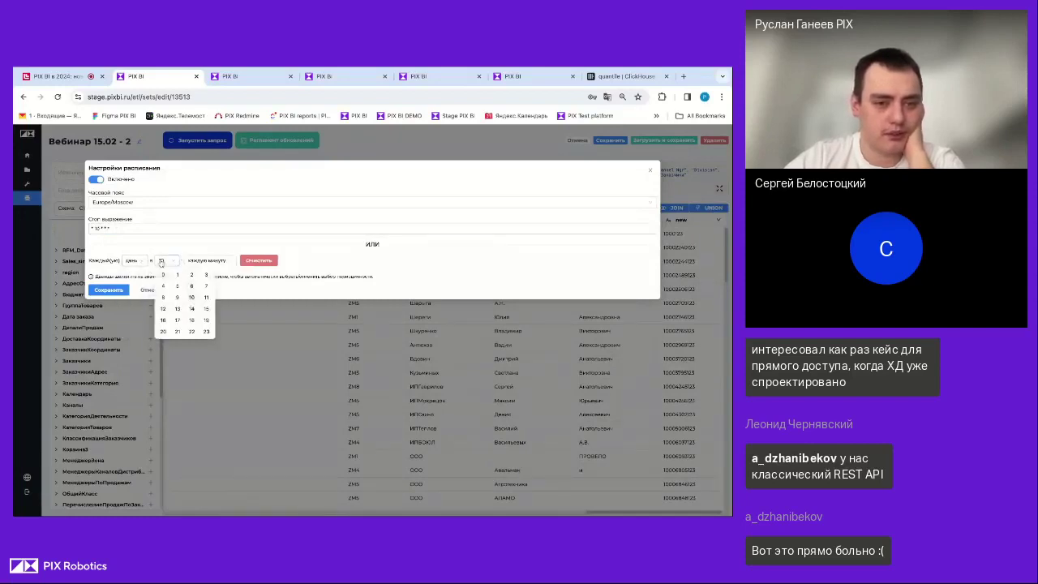
{"action": "left_click", "coordinate": [208, 263]}
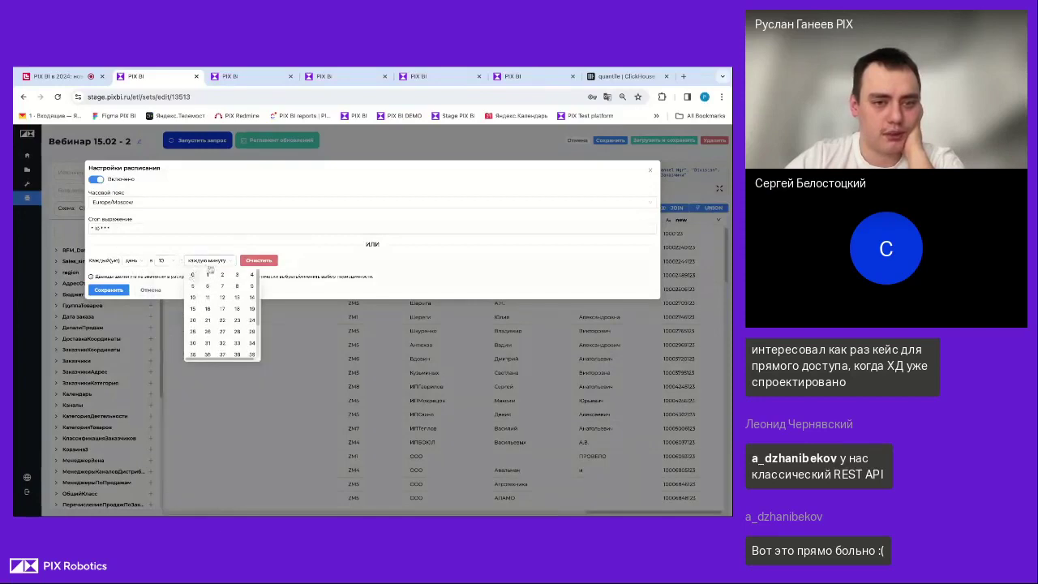
{"action": "left_click", "coordinate": [192, 275]}
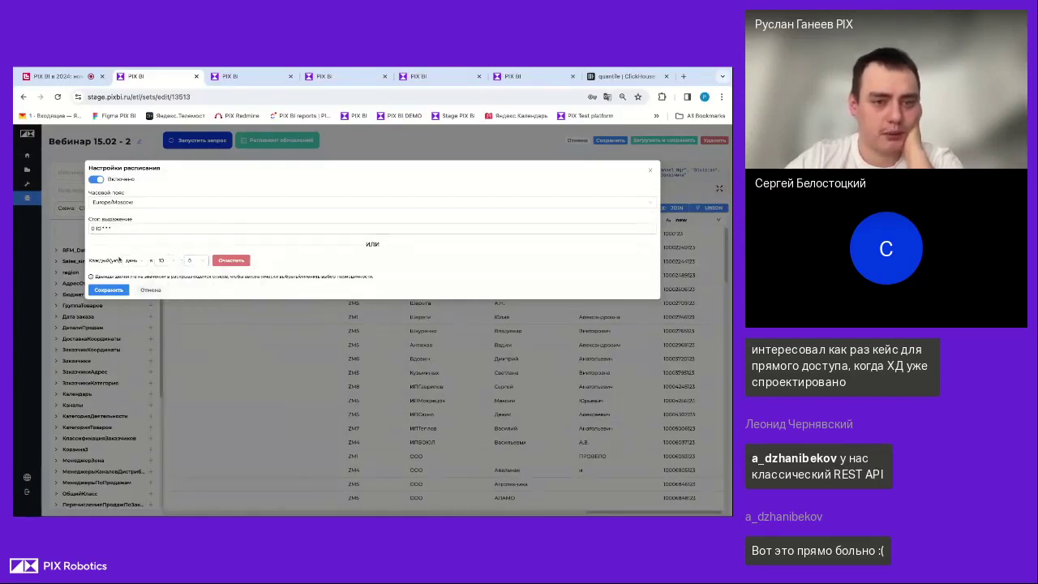
{"action": "left_click", "coordinate": [146, 290]}
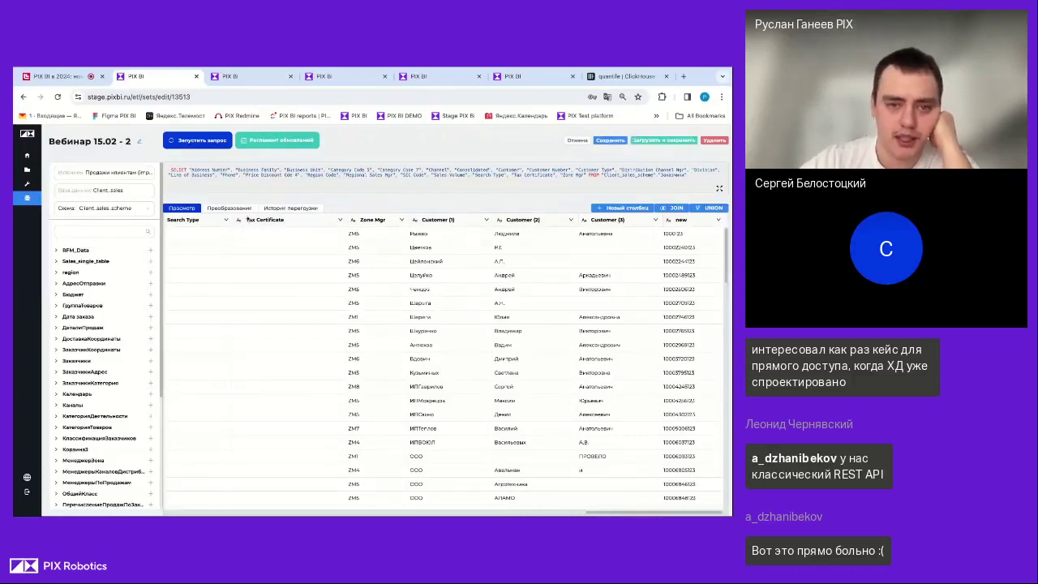
View the dataset's transformations and data preview, and temporarily enlarge the SQL query area
{"action": "left_click", "coordinate": [242, 209]}
{"action": "left_click", "coordinate": [189, 210]}
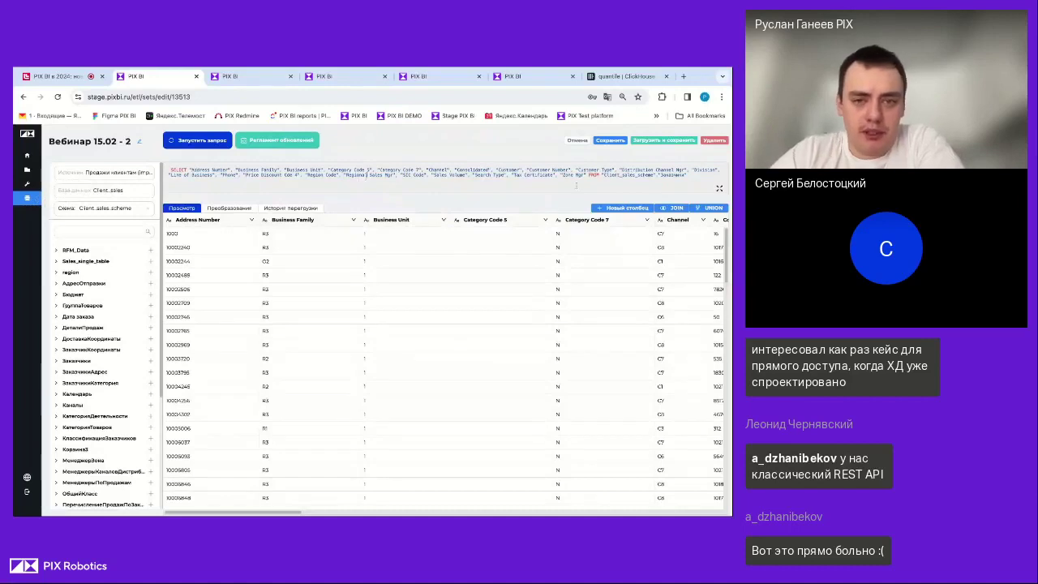
{"action": "left_click", "coordinate": [719, 190]}
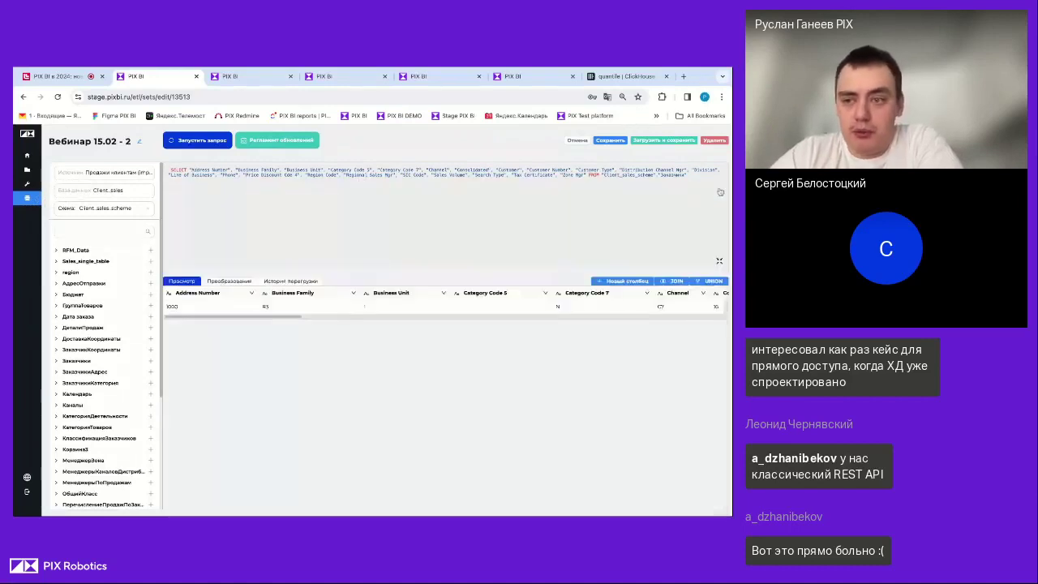
{"action": "left_click", "coordinate": [719, 260]}
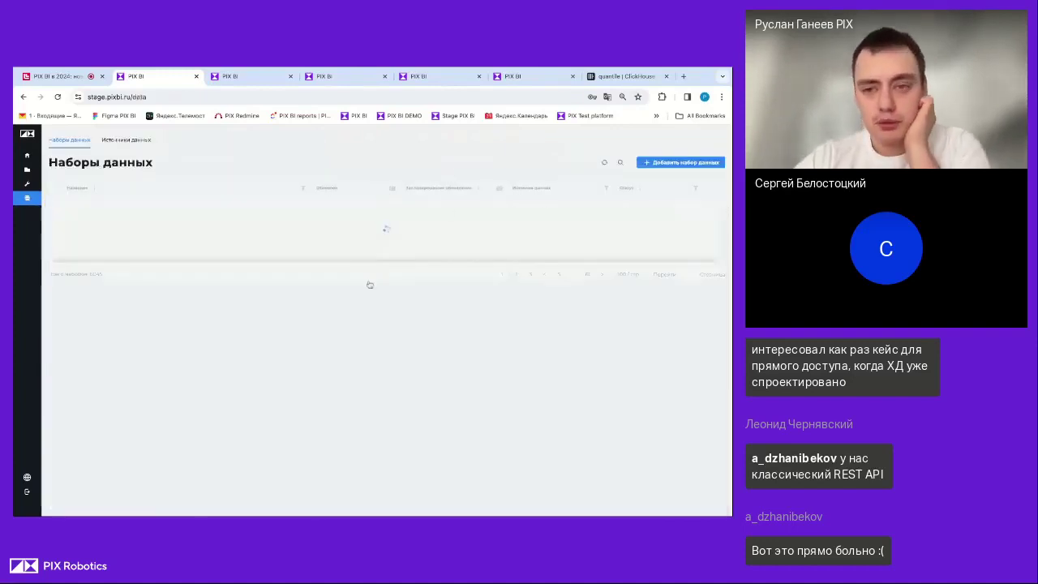
Search the datasets for "import" and open the reload history of the "Детали продаж" dataset
{"action": "left_click", "coordinate": [621, 163]}
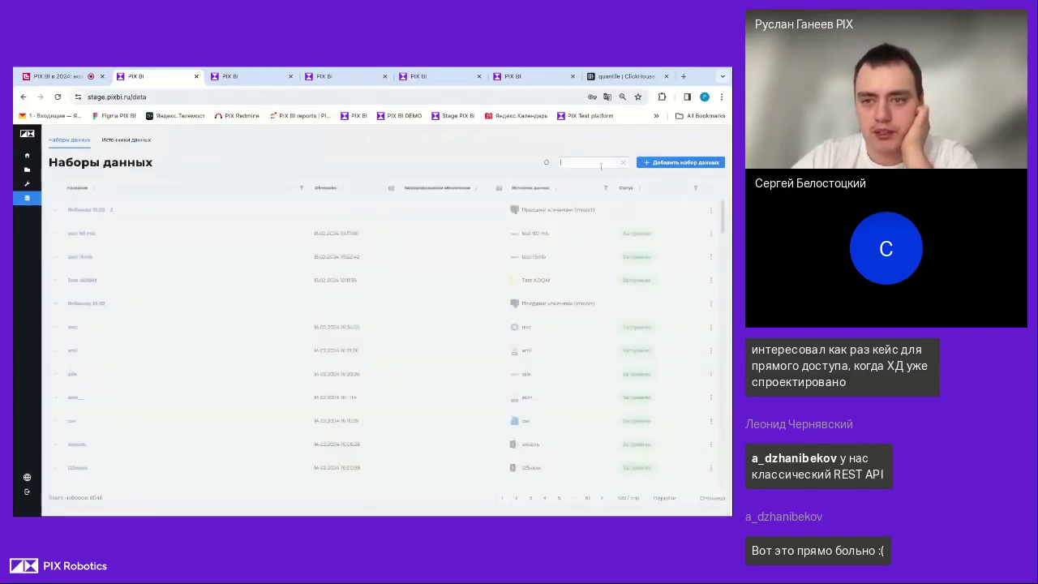
{"action": "type", "text": "import"}
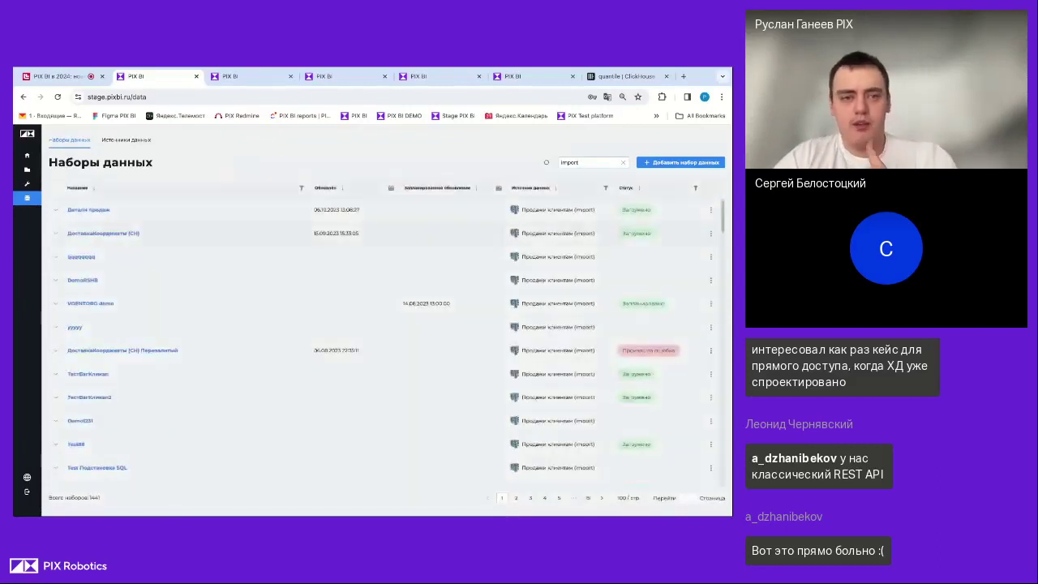
{"action": "left_click", "coordinate": [89, 210]}
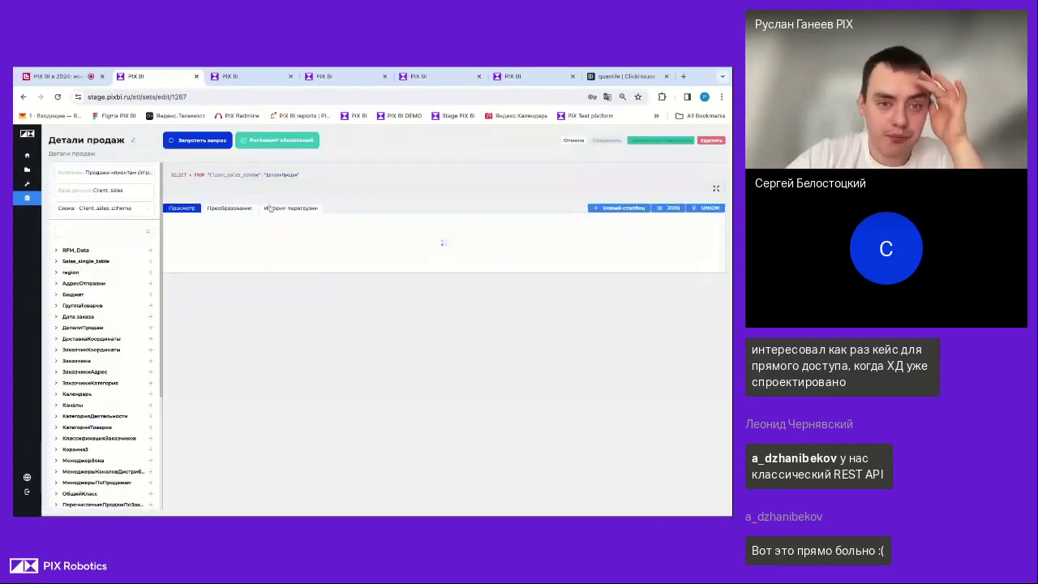
{"action": "left_click", "coordinate": [272, 208]}
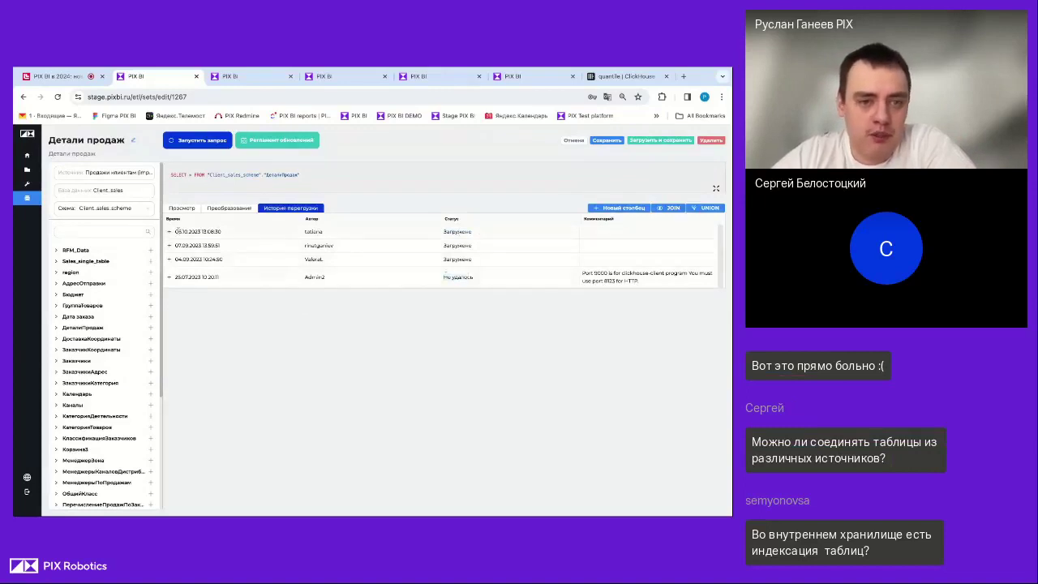
Expand the 06.10.2023 load in the reload history and examine the comment of each of its stages
{"action": "left_click", "coordinate": [169, 232]}
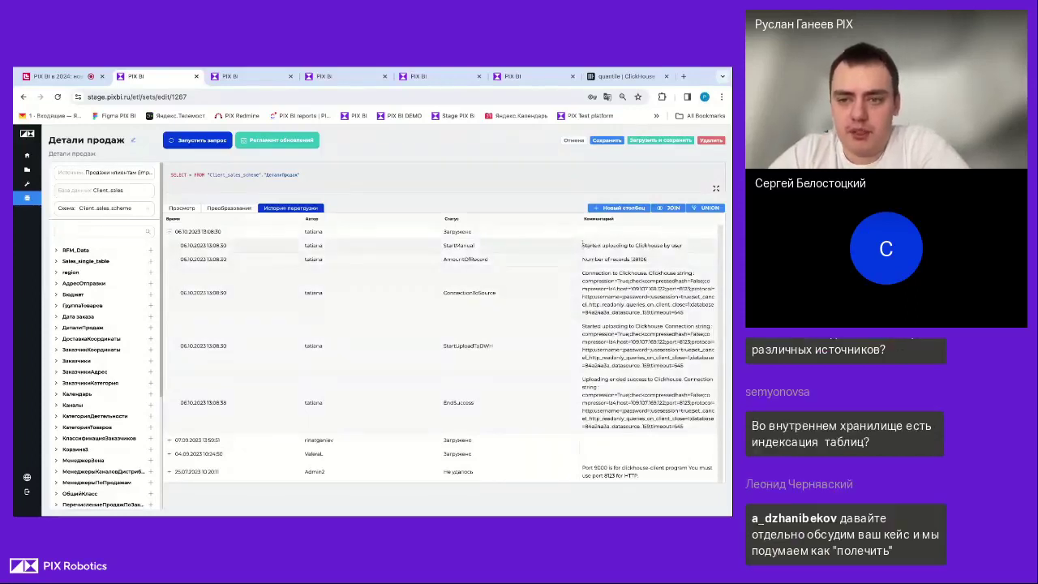
{"action": "left_click_drag", "start_coordinate": [582, 245], "coordinate": [687, 245]}
{"action": "left_click_drag", "start_coordinate": [583, 260], "coordinate": [669, 262]}
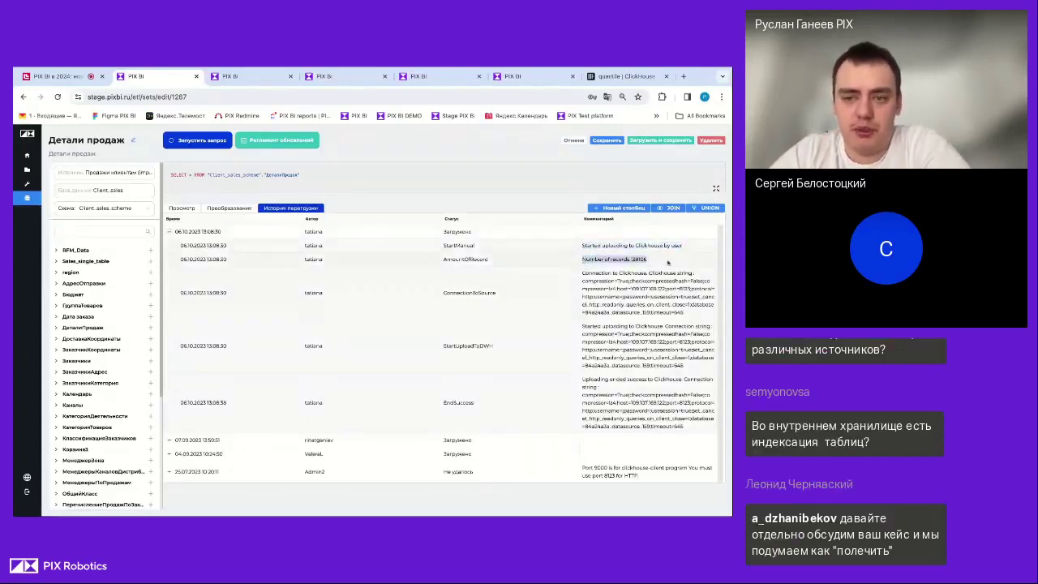
{"action": "left_click_drag", "start_coordinate": [583, 273], "coordinate": [714, 305]}
{"action": "left_click_drag", "start_coordinate": [582, 324], "coordinate": [684, 367]}
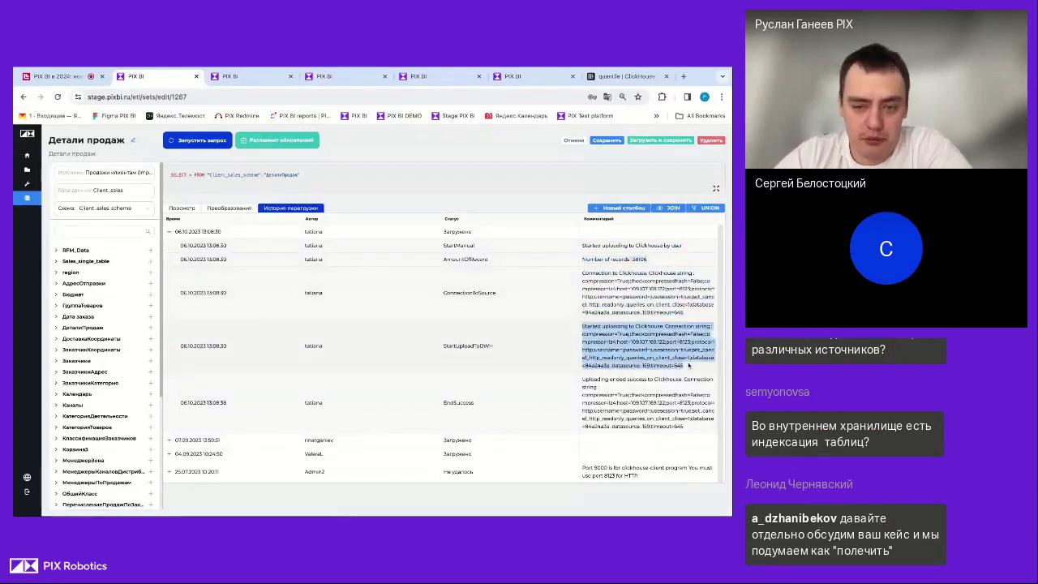
{"action": "left_click_drag", "start_coordinate": [588, 386], "coordinate": [702, 420]}
{"action": "left_click", "coordinate": [665, 423]}
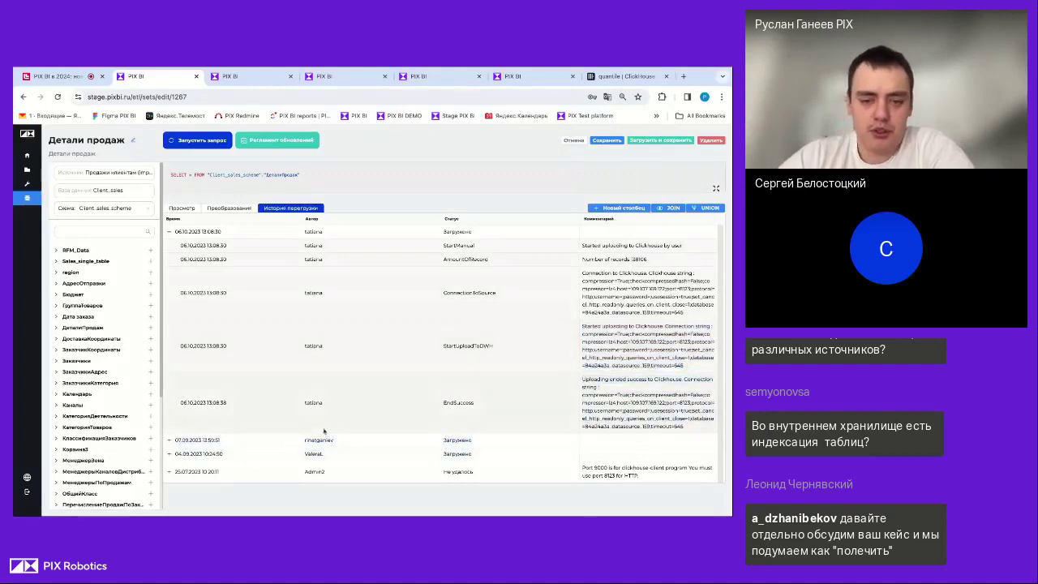
Expand the failed 25.07.2023 load in the reload history and examine the error text of its EndError stage
{"action": "left_click", "coordinate": [170, 471]}
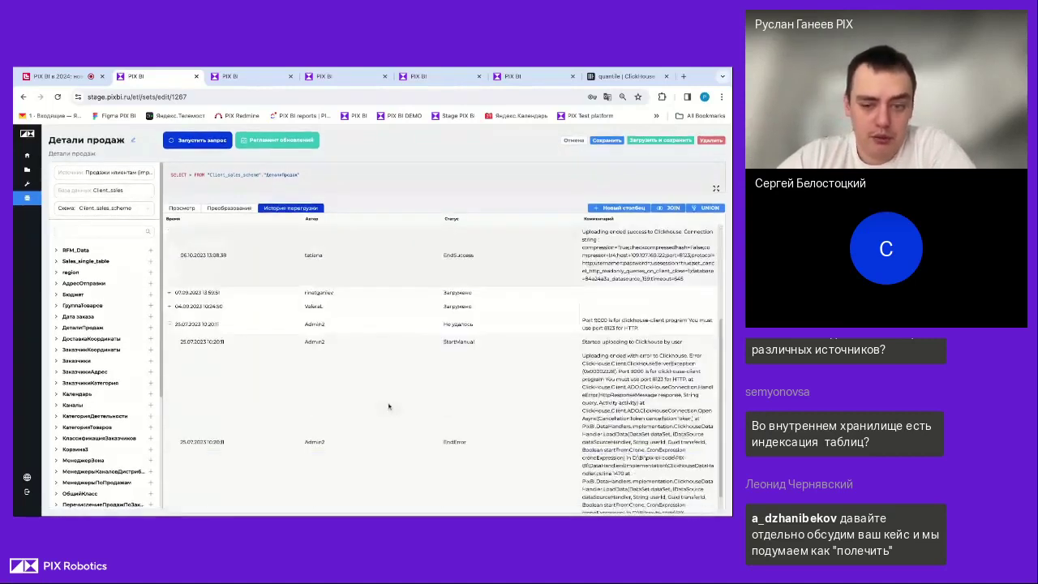
{"action": "scroll", "coordinate": [513, 339], "scroll_direction": "down", "scroll_amount": 2}
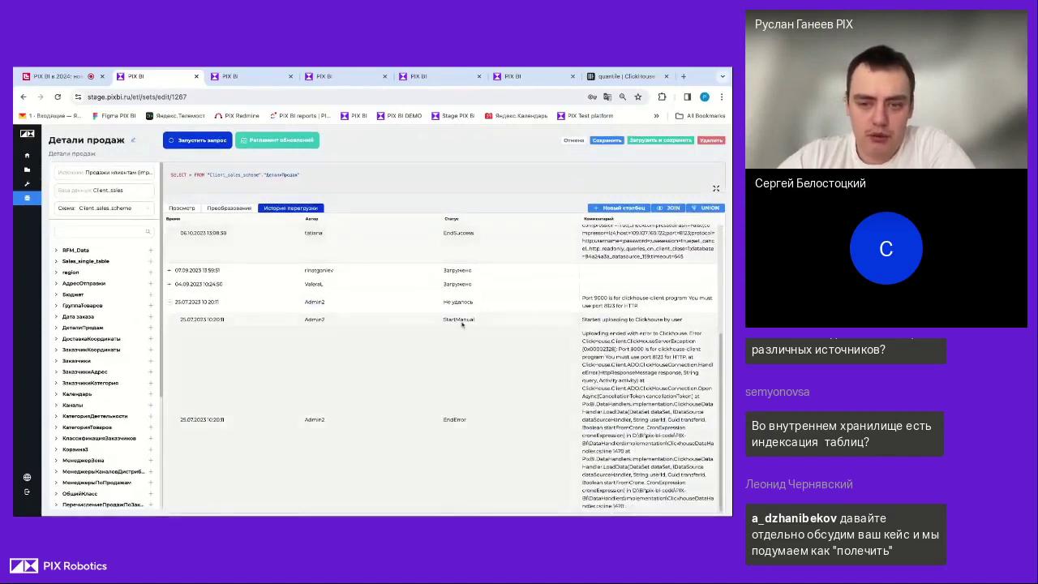
{"action": "double_click", "coordinate": [454, 420]}
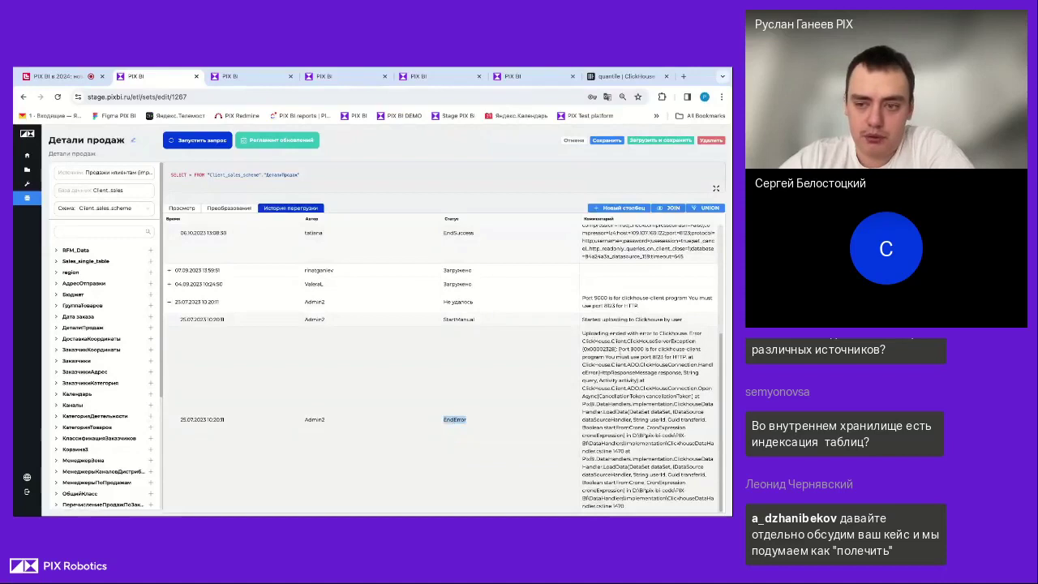
{"action": "mouse_move", "coordinate": [619, 348]}
{"action": "left_mouse_down"}
{"action": "mouse_move", "coordinate": [681, 348]}
{"action": "mouse_move", "coordinate": [623, 357]}
{"action": "left_mouse_up"}
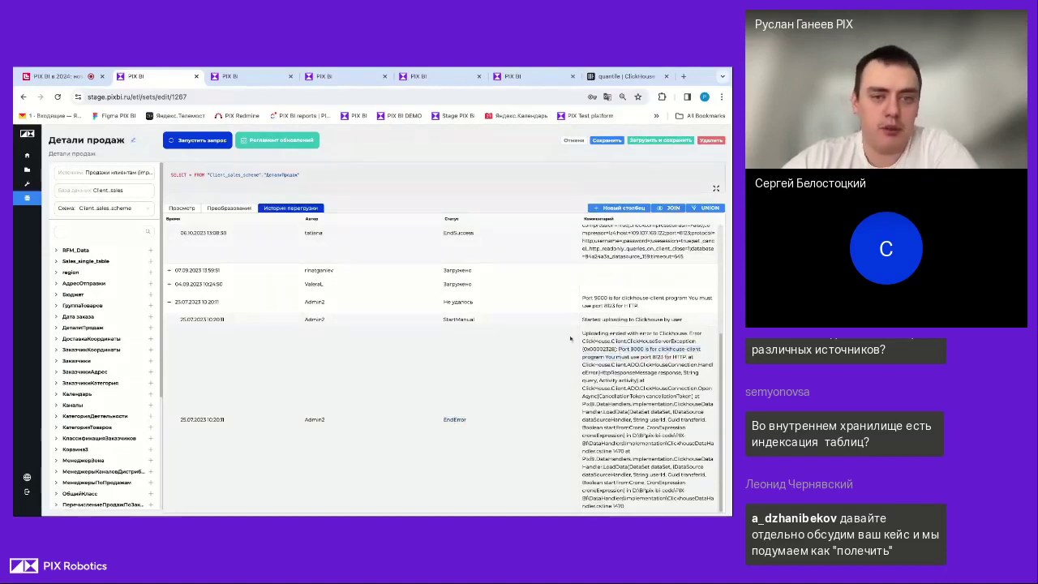
{"action": "scroll", "coordinate": [570, 339], "scroll_direction": "up", "scroll_amount": 3}
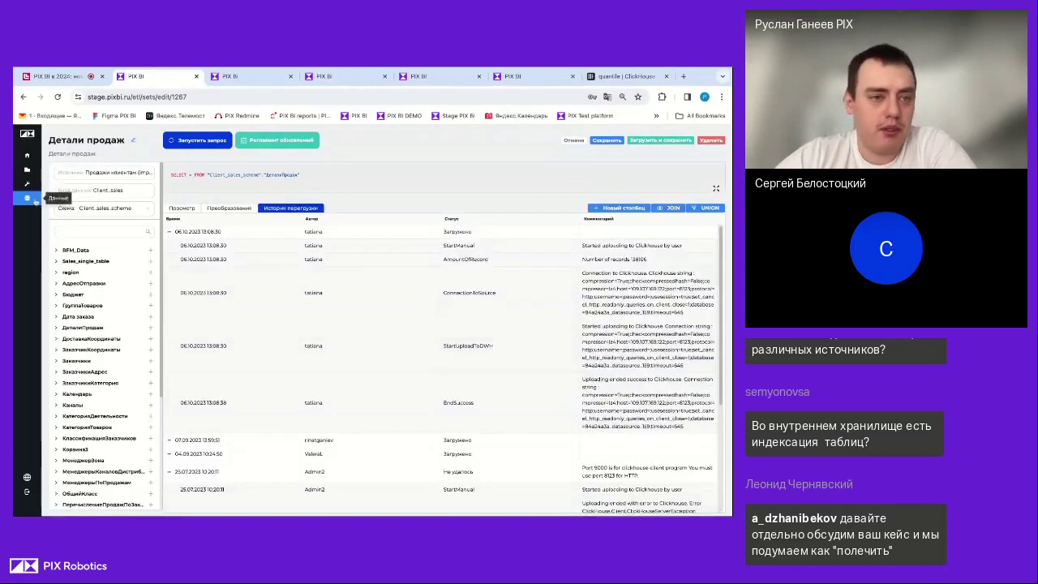
Create a dataset named "Unpivot-123" from a new Excel source, using sheet Лист1 of the Unpivot file with loading into storage
{"action": "left_click", "coordinate": [34, 201]}
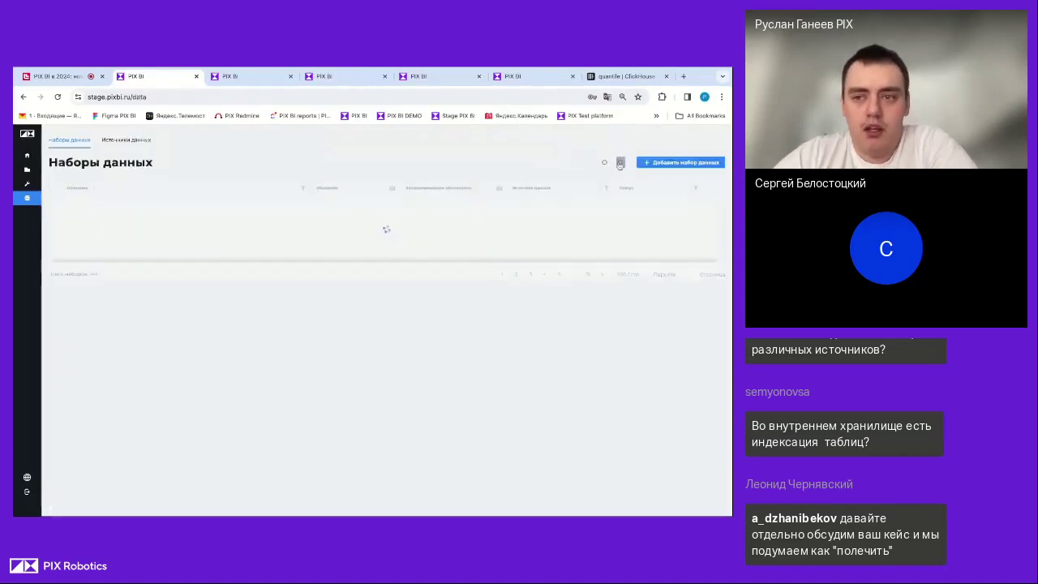
{"action": "left_click", "coordinate": [659, 163]}
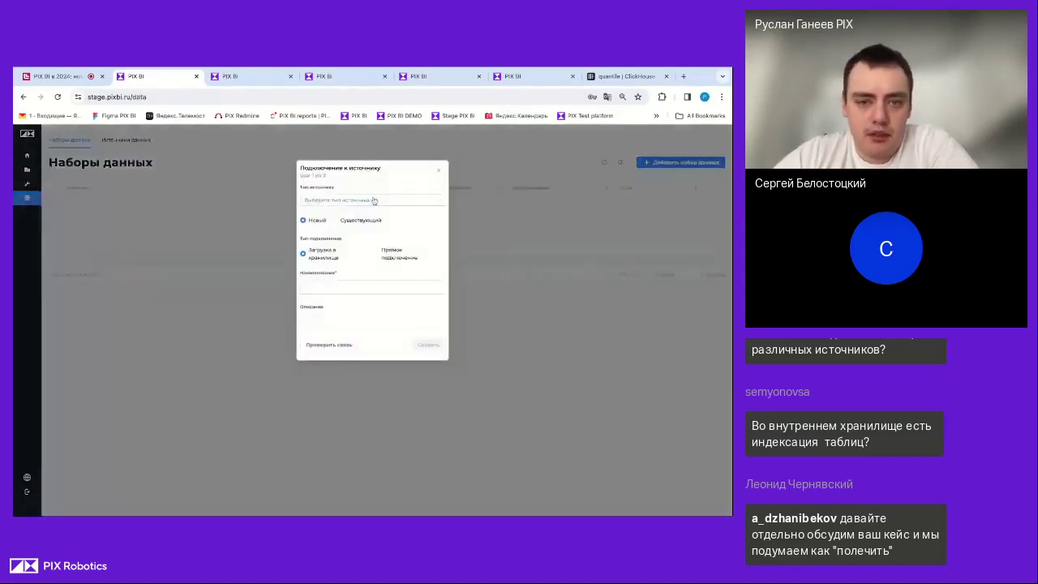
{"action": "left_click", "coordinate": [373, 200]}
{"action": "scroll", "coordinate": [353, 260], "scroll_direction": "down", "scroll_amount": 5}
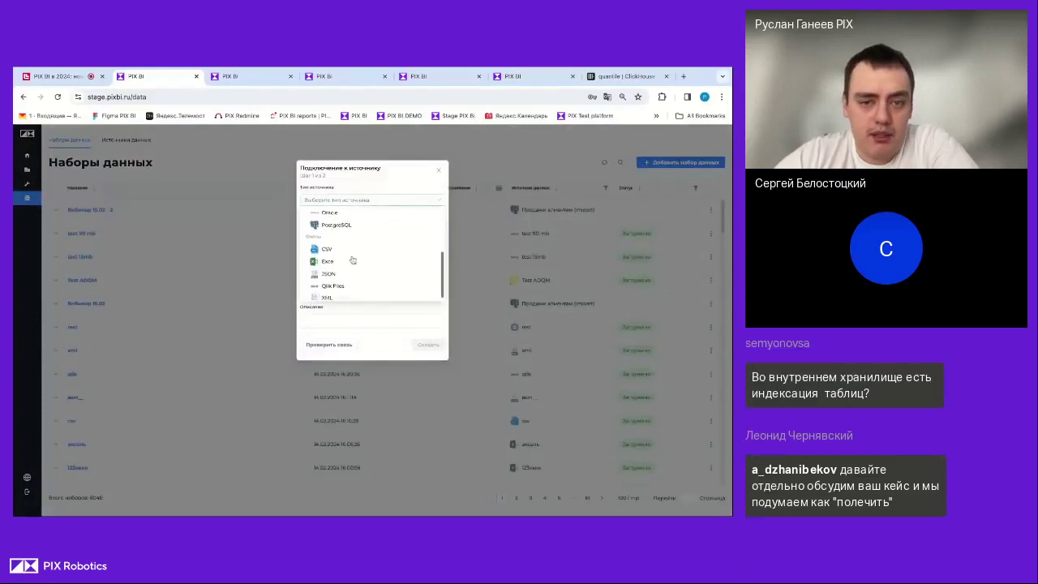
{"action": "left_click", "coordinate": [352, 261]}
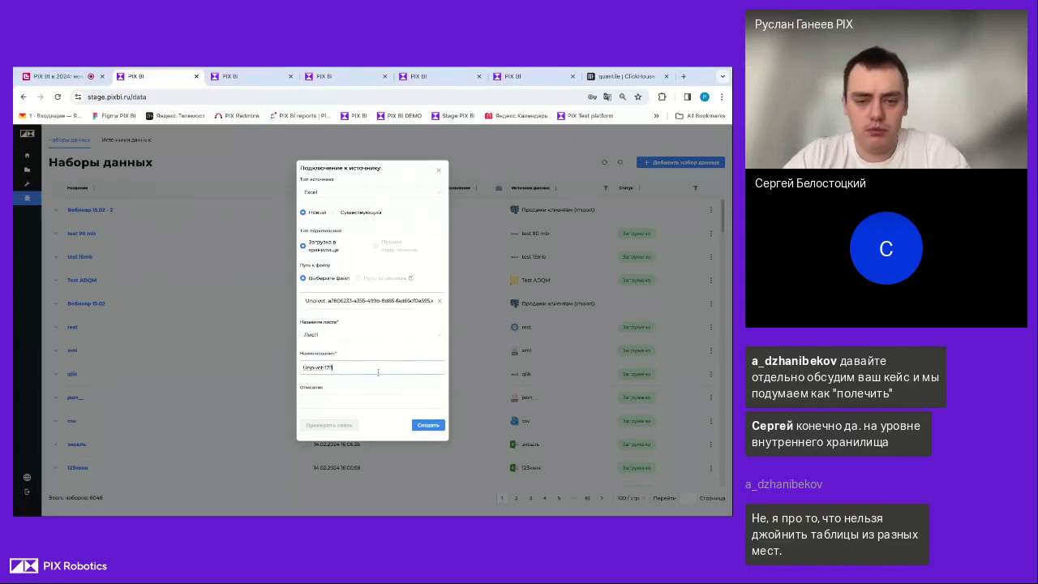
{"action": "left_click", "coordinate": [422, 425]}
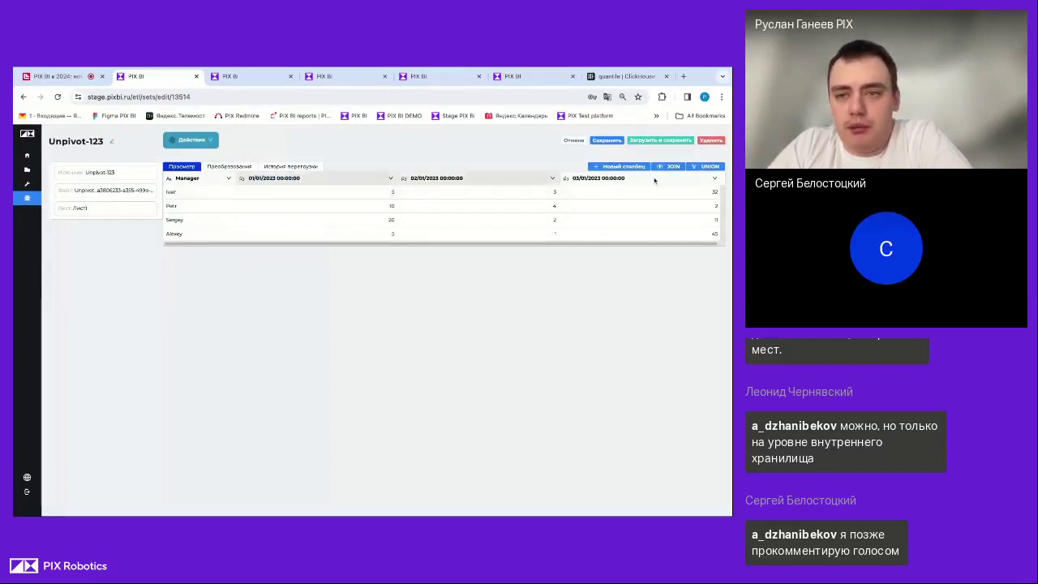
Unpivot the 01/01/2023, 02/01/2023 and 03/01/2023 date columns into attribute and value columns
{"action": "right_click", "coordinate": [492, 191]}
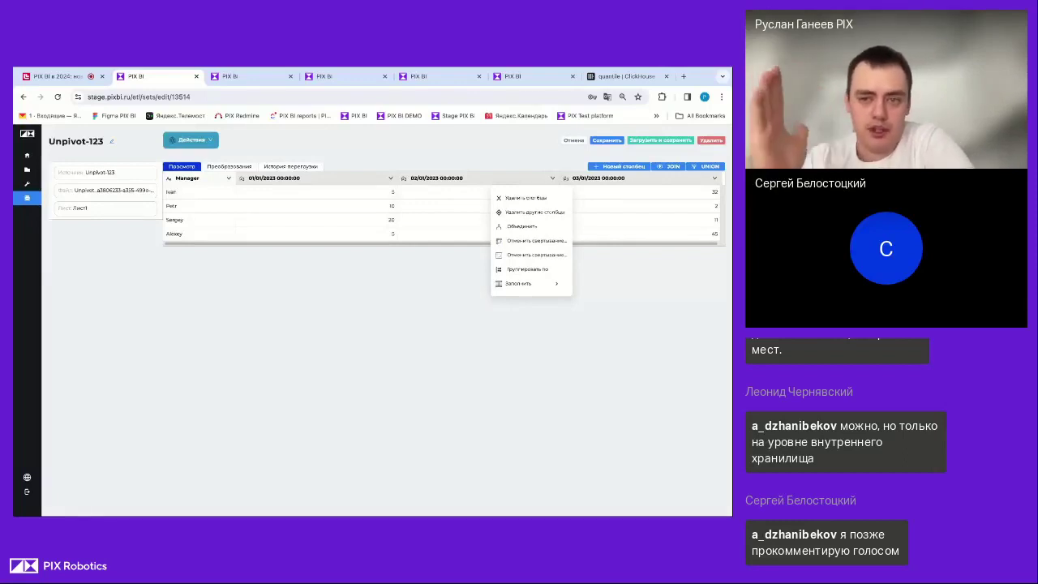
{"action": "left_click", "coordinate": [533, 251]}
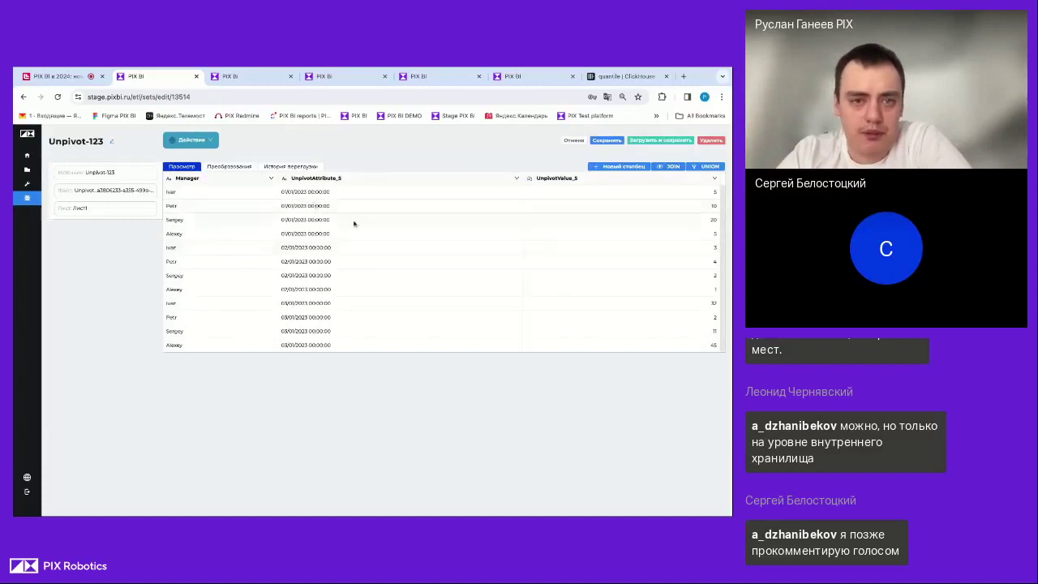
{"action": "left_click_drag", "start_coordinate": [557, 178], "coordinate": [584, 179]}
{"action": "left_click", "coordinate": [520, 158]}
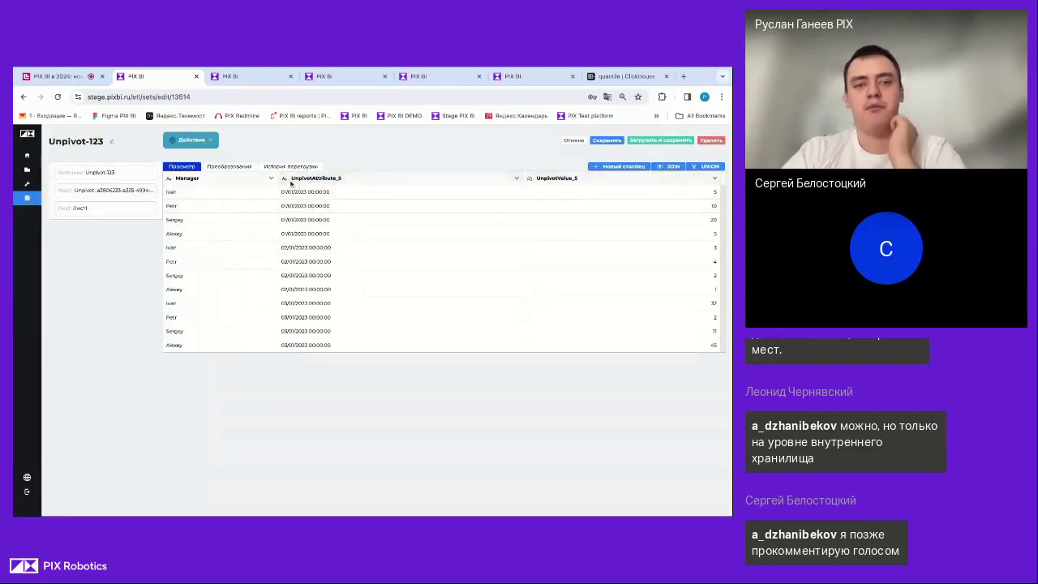
Change the data type of the UnpivotAttribute_5 column to Date and view the list of applied transformations
{"action": "left_click", "coordinate": [284, 179]}
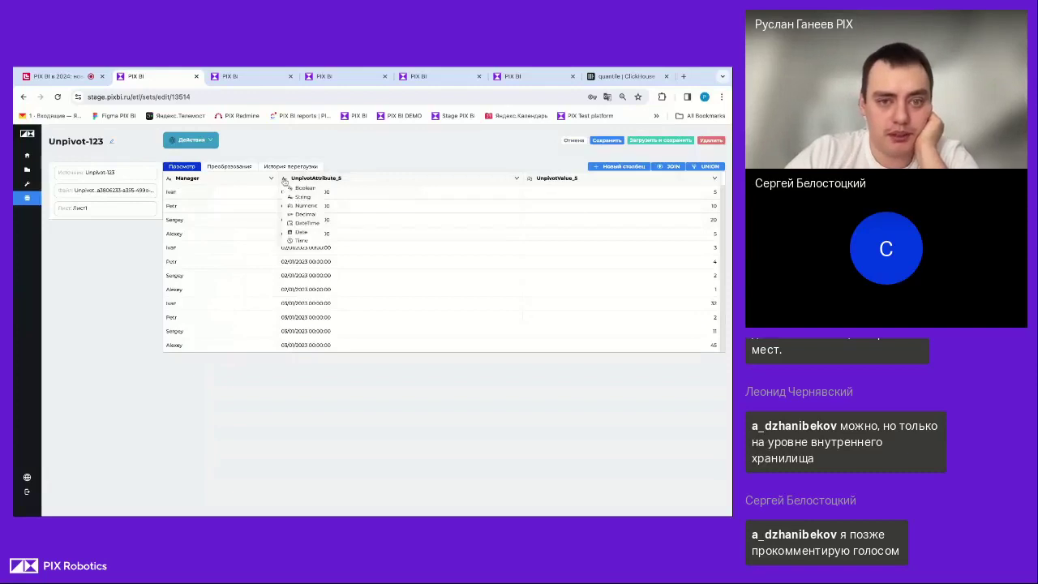
{"action": "left_click", "coordinate": [301, 233]}
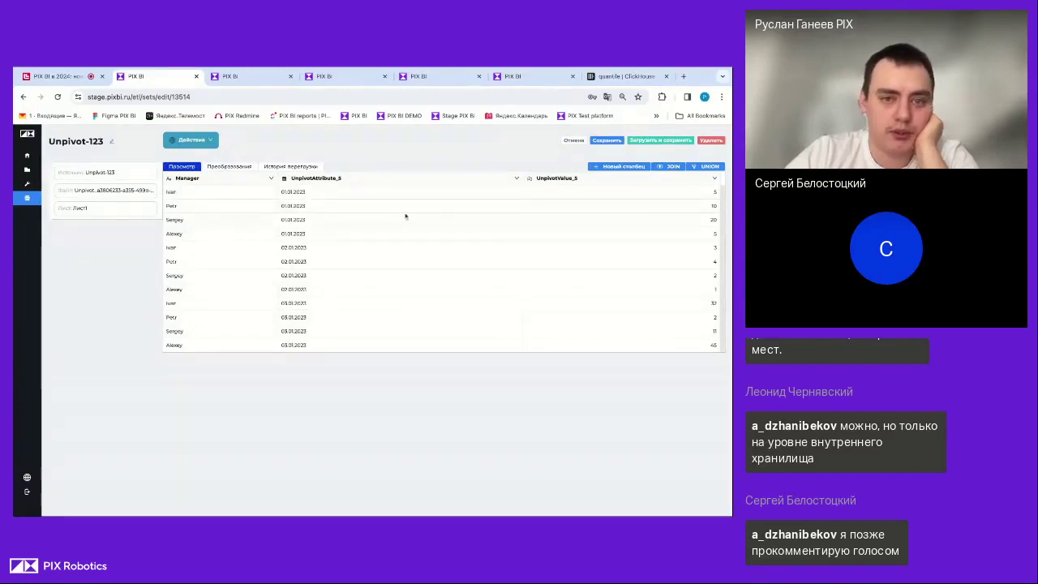
{"action": "left_click", "coordinate": [230, 167]}
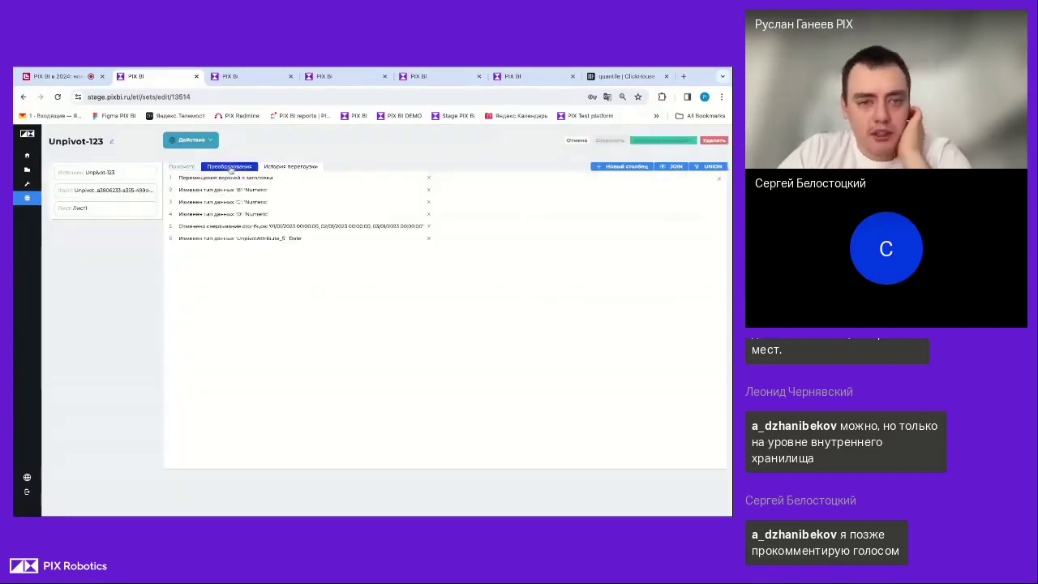
Remove the UnpivotAttribute_5 type change and the unpivot of the three date columns from the applied transformations
{"action": "left_click", "coordinate": [429, 240]}
{"action": "left_click", "coordinate": [399, 224]}
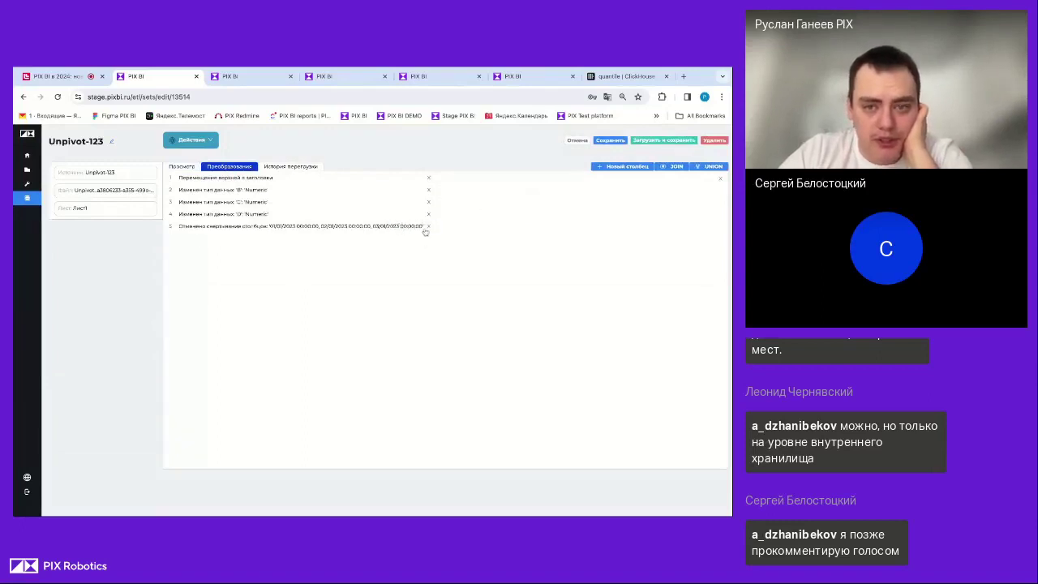
{"action": "left_click", "coordinate": [430, 226]}
{"action": "left_click", "coordinate": [396, 214]}
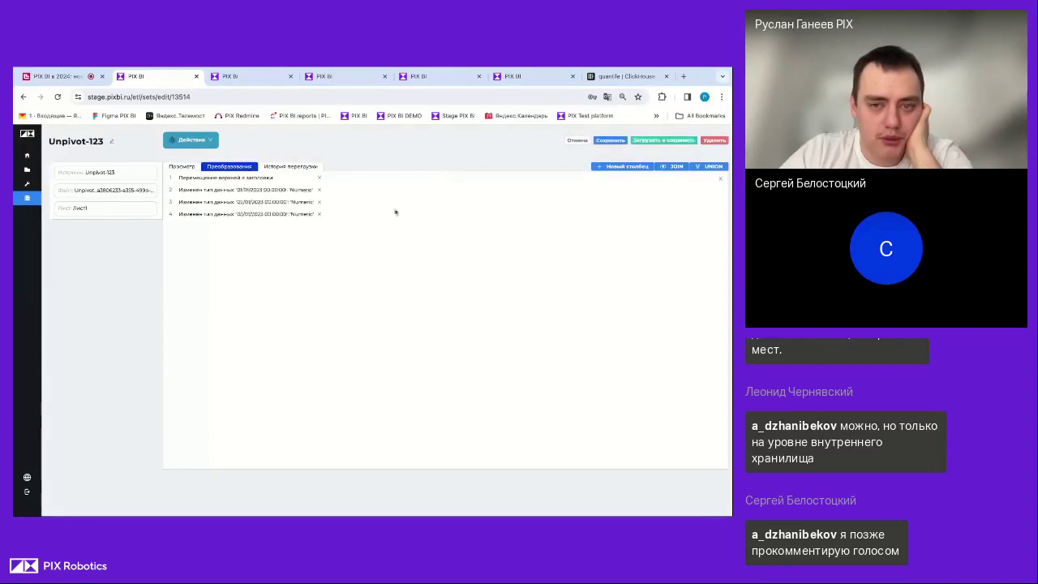
Unpivot all columns other than Manager in the Unpivot-123 dataset preview
{"action": "left_click", "coordinate": [183, 167]}
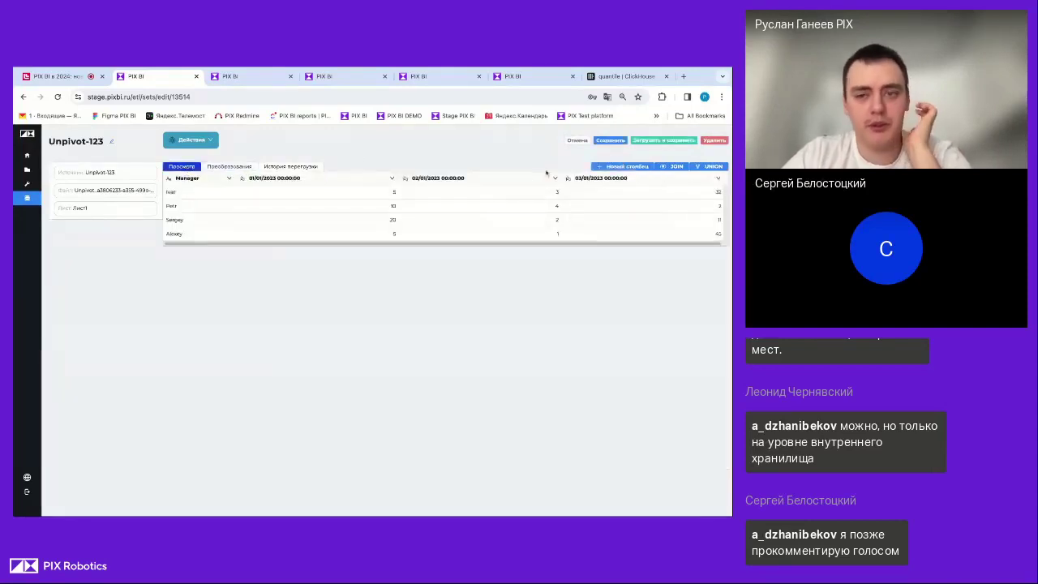
{"action": "left_click", "coordinate": [214, 179]}
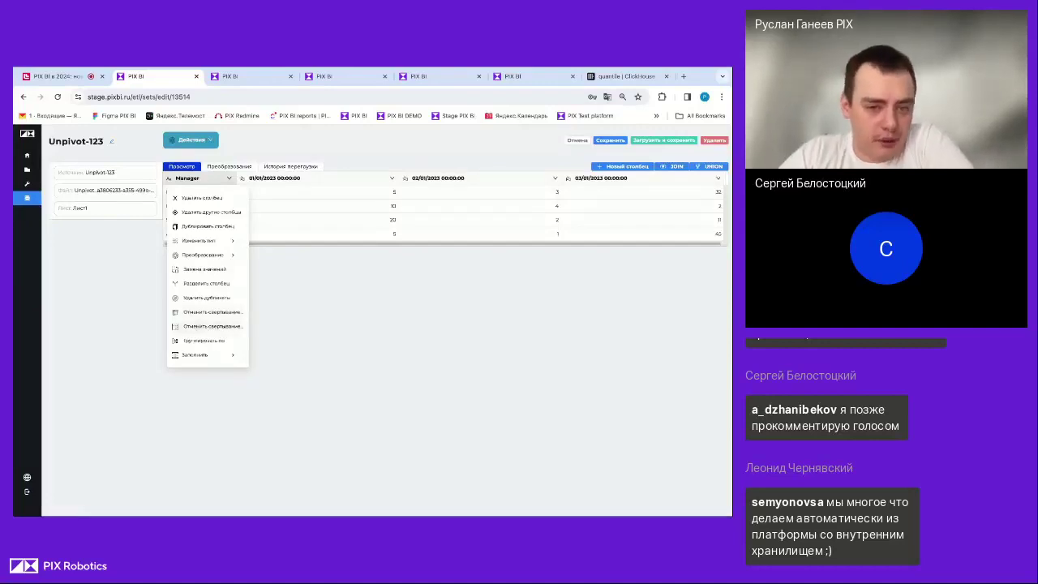
{"action": "left_click", "coordinate": [204, 327]}
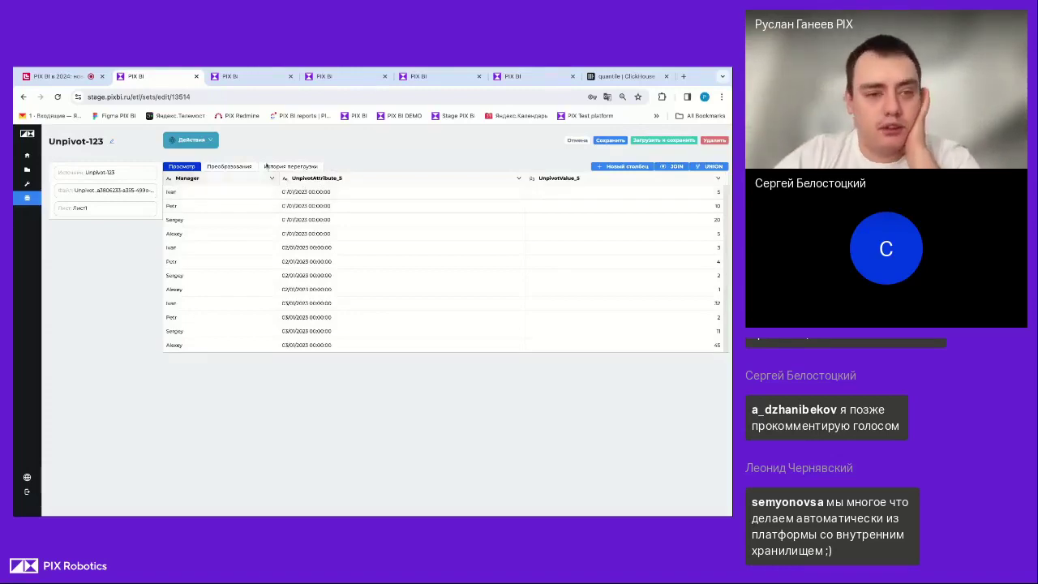
Review the dataset's available row actions and its list of applied transformations, and return to the data preview
{"action": "left_click", "coordinate": [209, 141]}
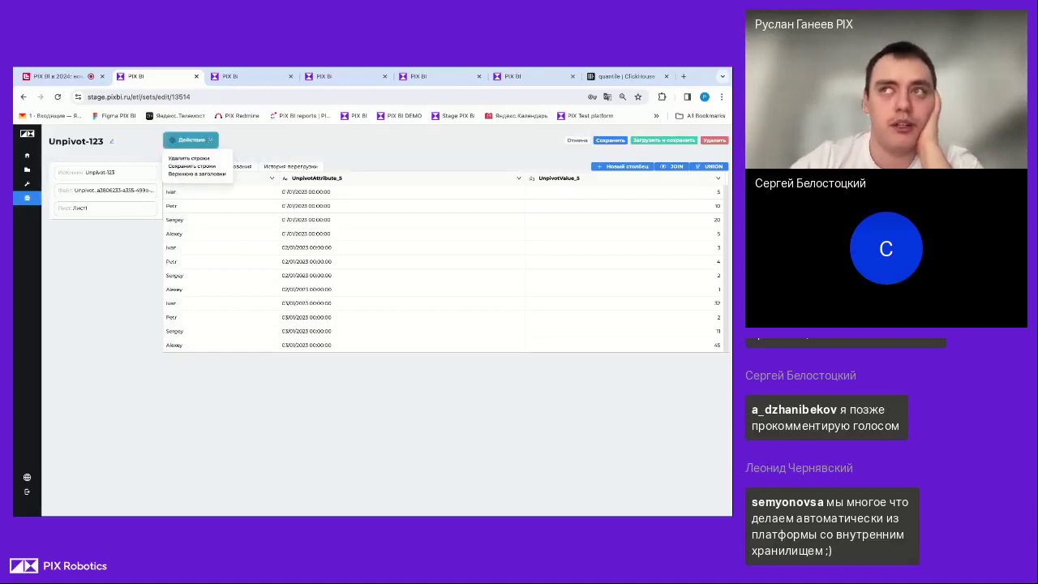
{"action": "left_click", "coordinate": [243, 167]}
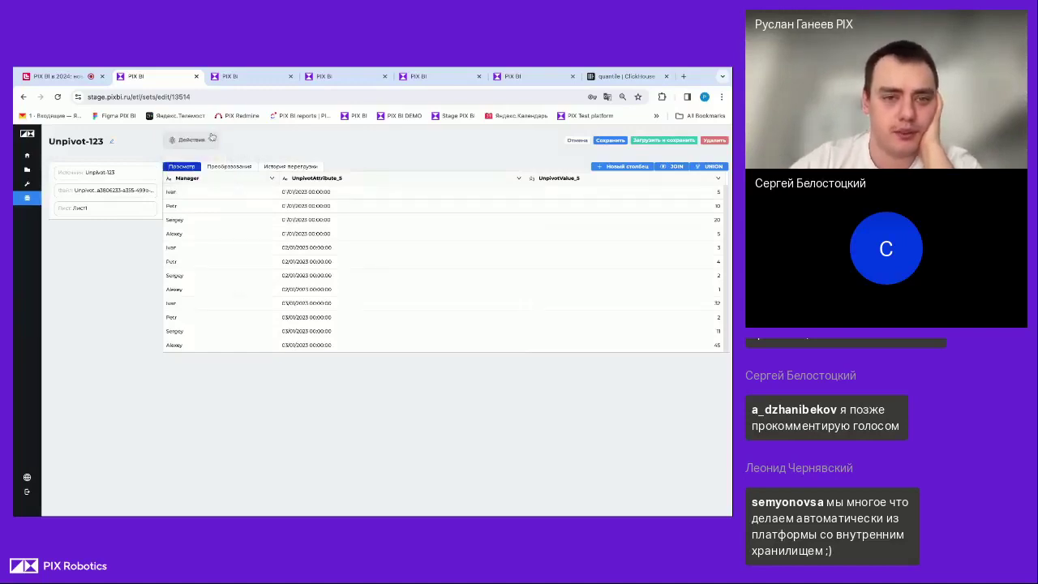
{"action": "left_click", "coordinate": [212, 137]}
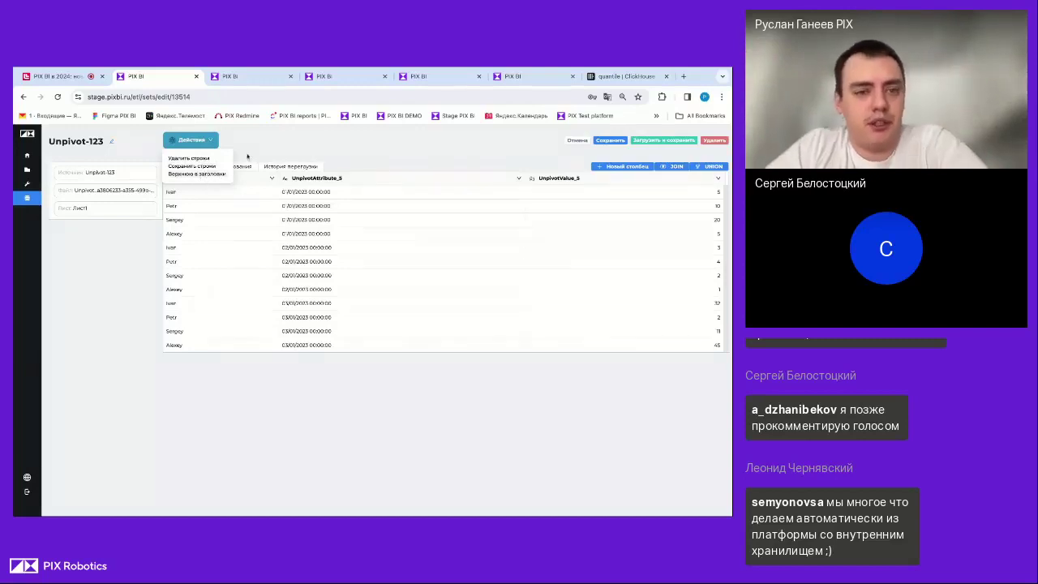
{"action": "left_click", "coordinate": [218, 175]}
{"action": "left_click", "coordinate": [229, 168]}
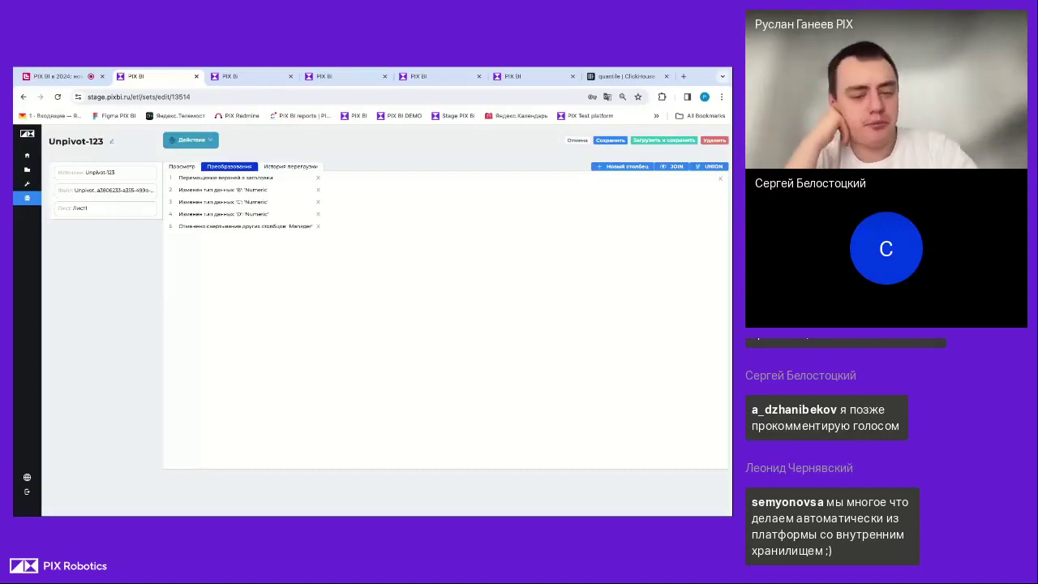
{"action": "left_click", "coordinate": [180, 166]}
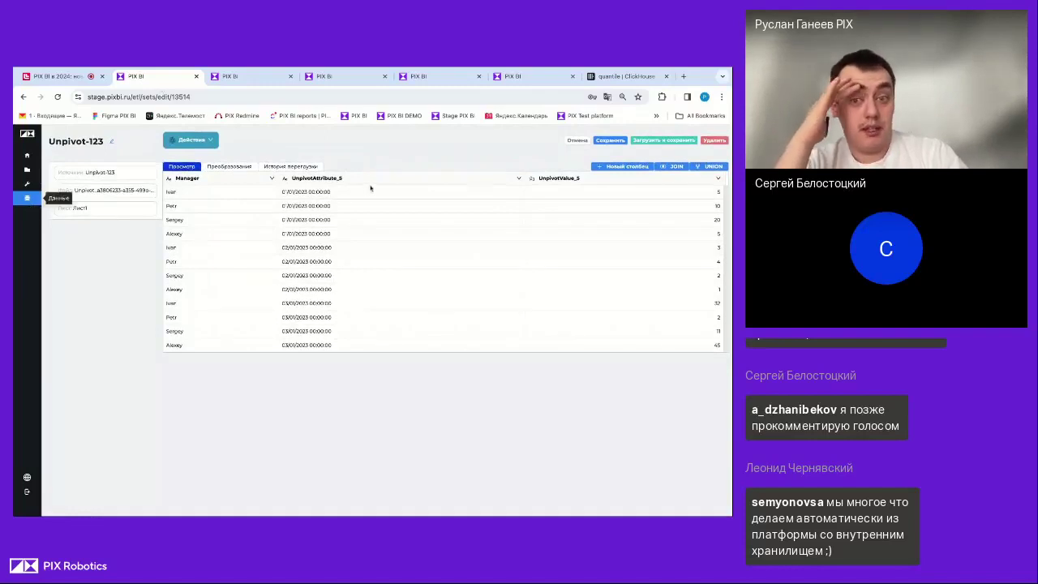
Examine the server file path option for a new Excel source in the dataset creation form, leaving without creating anything
{"action": "left_click", "coordinate": [27, 198]}
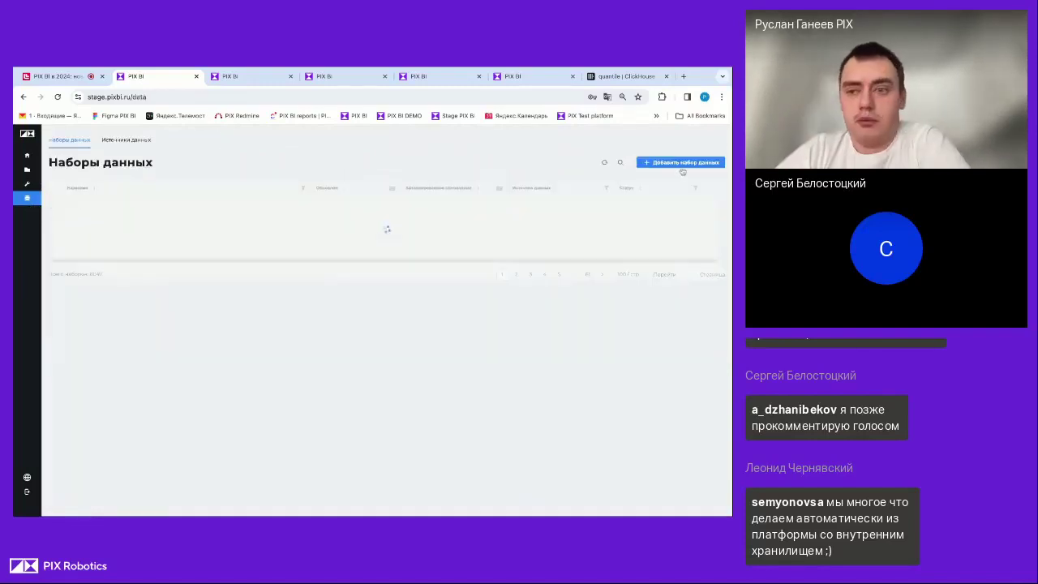
{"action": "left_click", "coordinate": [681, 171]}
{"action": "left_click", "coordinate": [380, 210]}
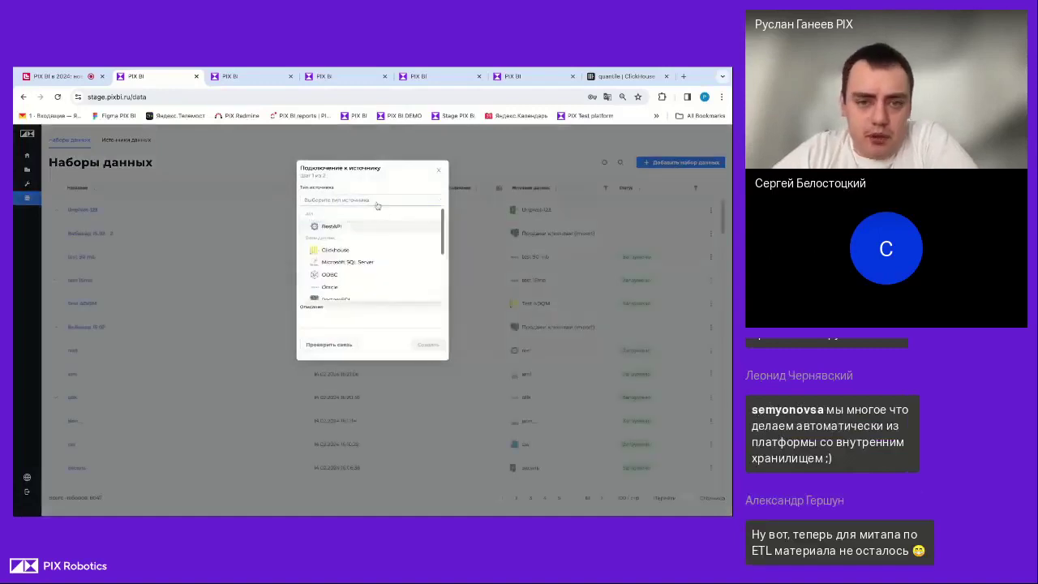
{"action": "left_click", "coordinate": [375, 206]}
{"action": "left_click", "coordinate": [376, 207]}
{"action": "scroll", "coordinate": [344, 266], "scroll_direction": "down", "scroll_amount": 3}
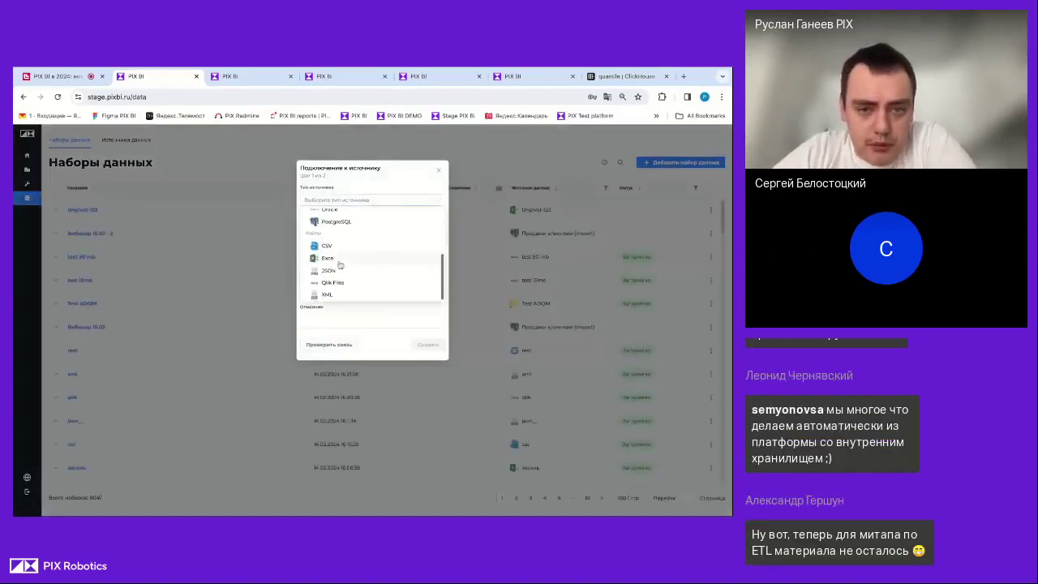
{"action": "left_click", "coordinate": [334, 259]}
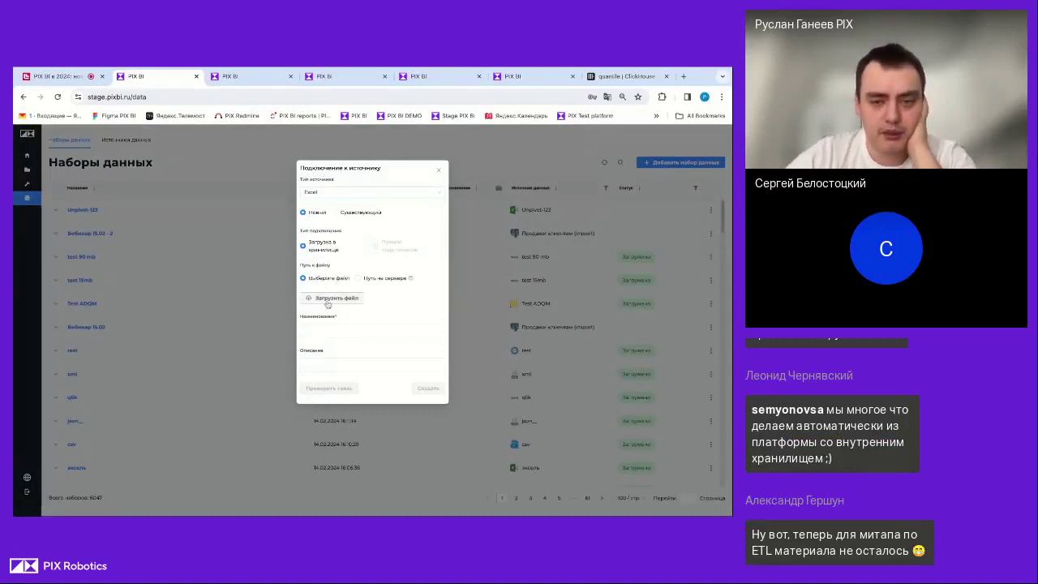
{"action": "left_click", "coordinate": [381, 279]}
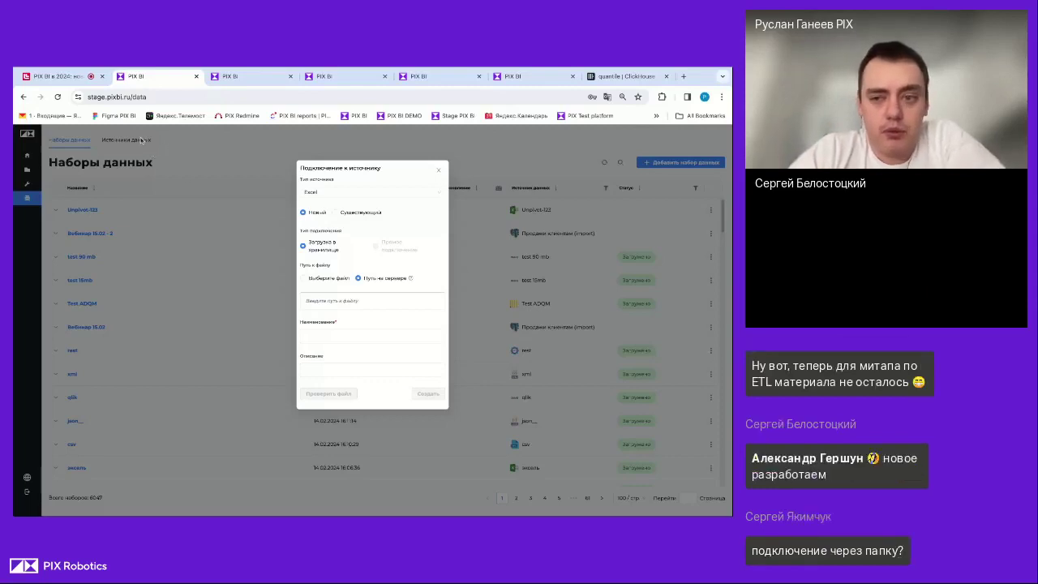
{"action": "left_click", "coordinate": [437, 172]}
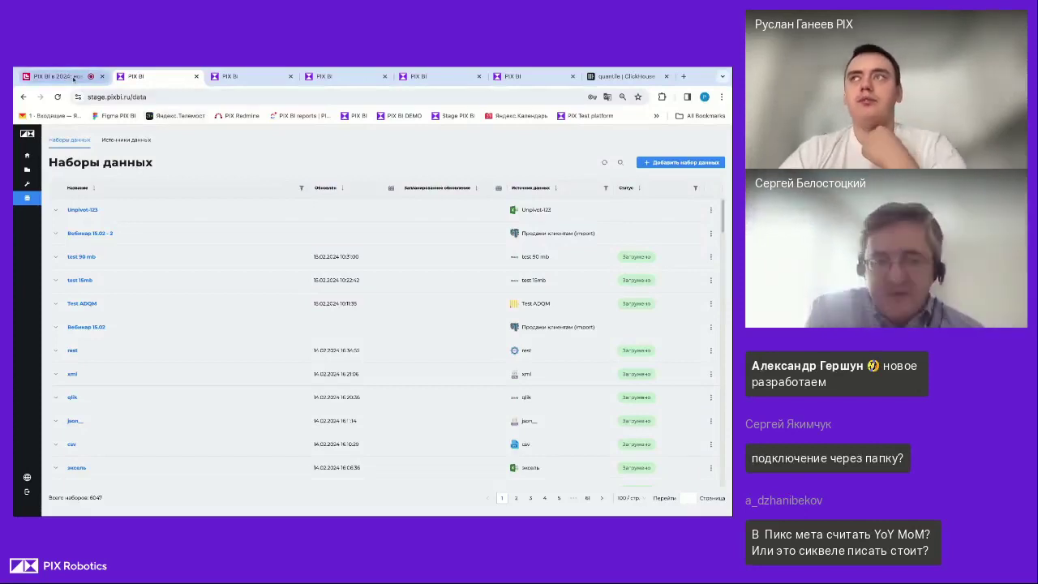
Open the "SQL в формулах" dashboard from the personal directory and show its comments
{"action": "left_click", "coordinate": [247, 76]}
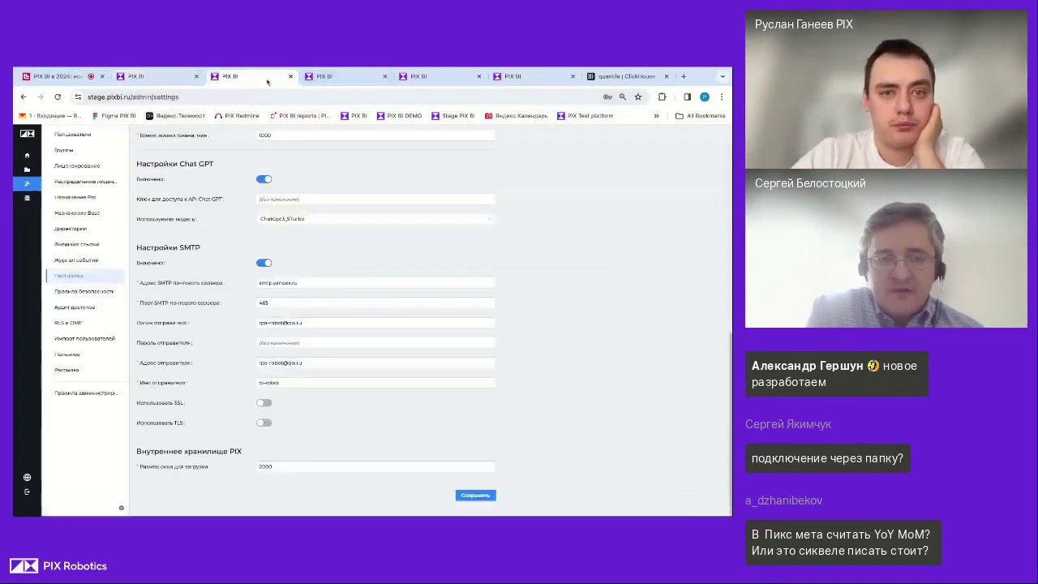
{"action": "left_click", "coordinate": [26, 171]}
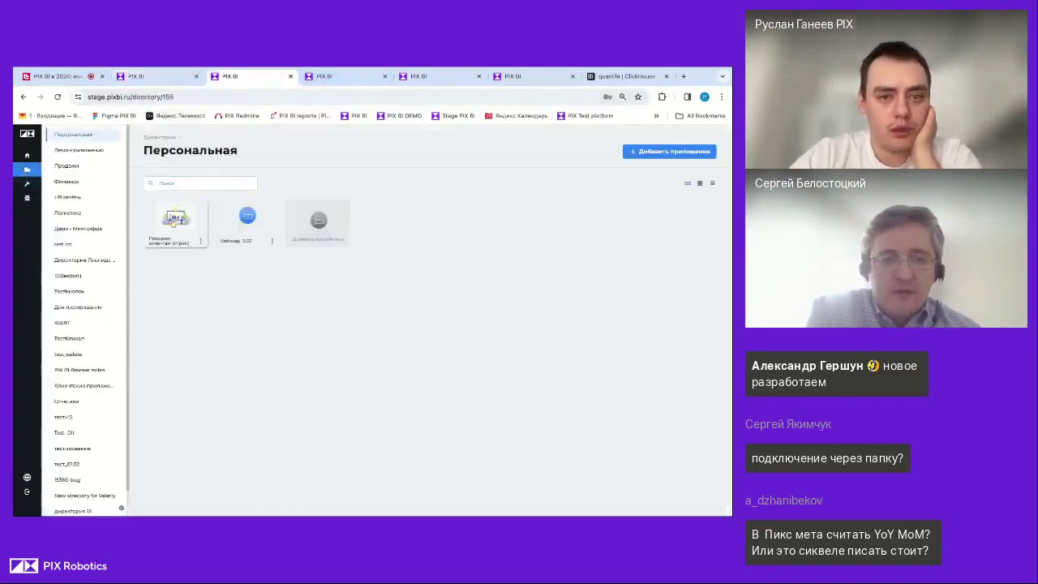
{"action": "left_click", "coordinate": [252, 215]}
{"action": "left_click", "coordinate": [167, 205]}
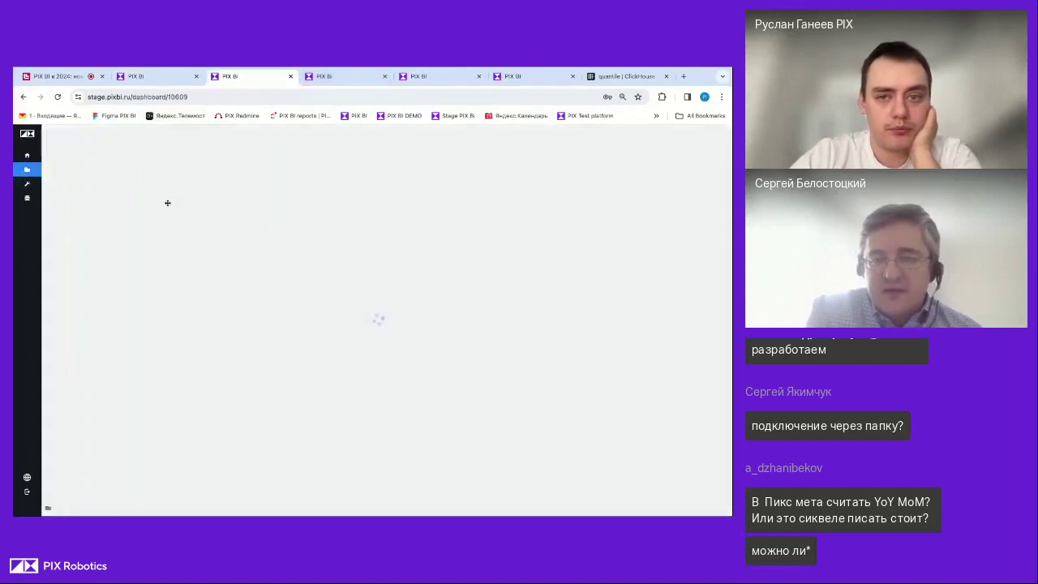
{"action": "left_click", "coordinate": [512, 131]}
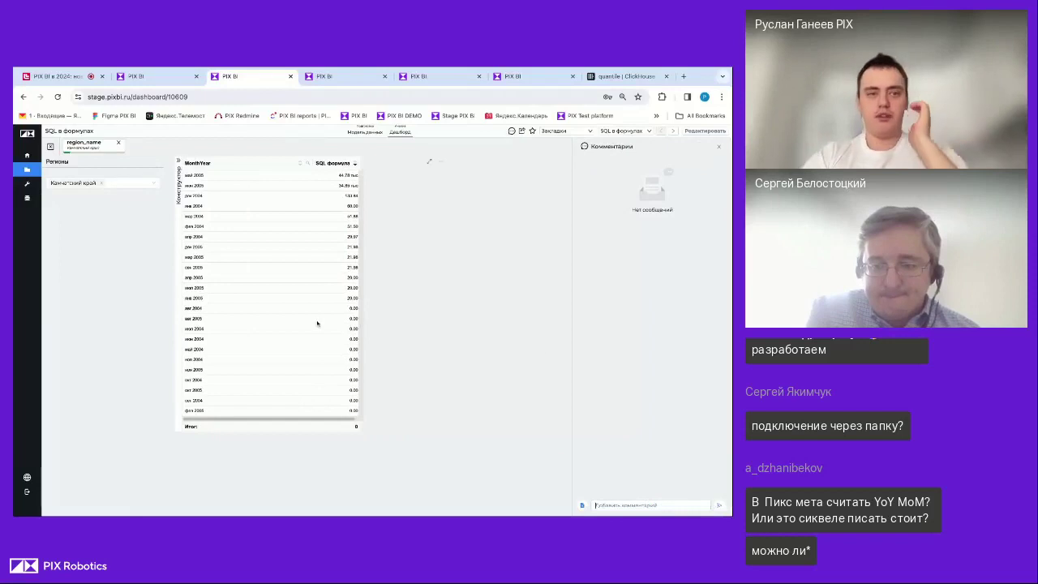
Add Северо-Кавказский and Северо-Западный to the dashboard's Регионы filter selection
{"action": "left_click", "coordinate": [130, 185]}
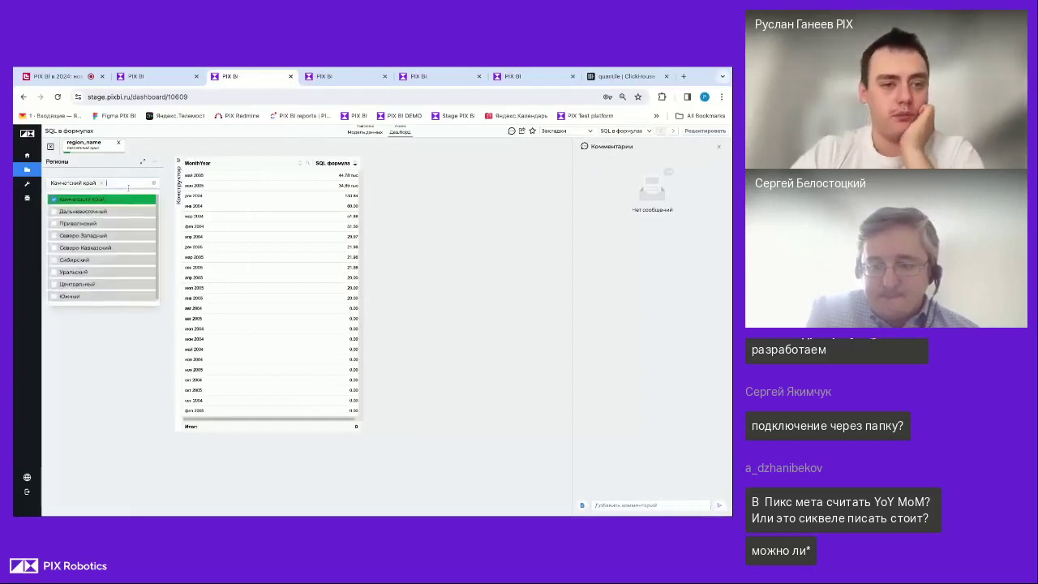
{"action": "left_click", "coordinate": [97, 247]}
{"action": "left_click", "coordinate": [101, 235]}
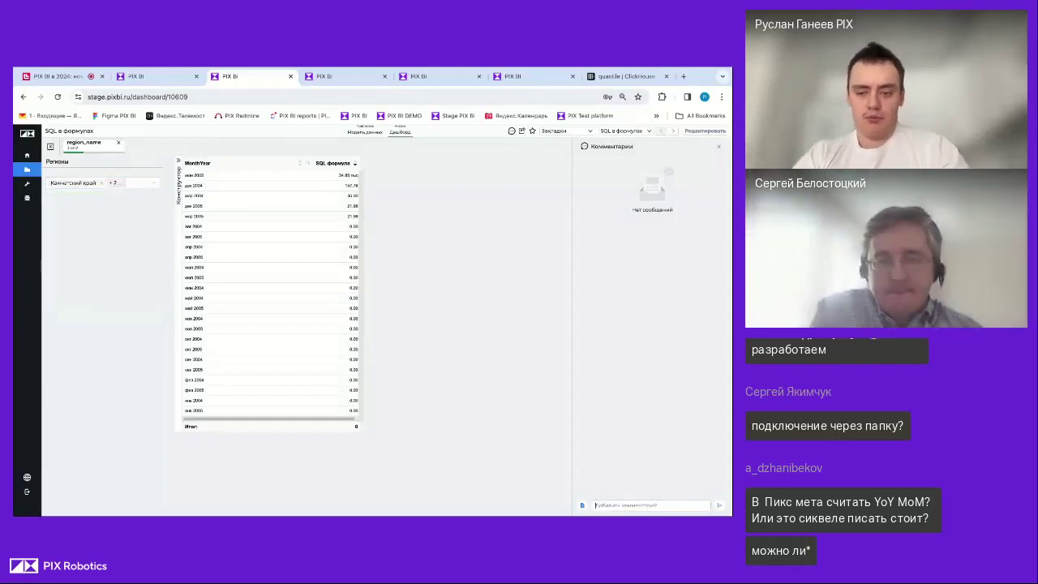
Try to post the dashboard comment "Мне очень нравятся эти показатели", checking the list of users available for mentioning
{"action": "type", "text": "Мне очень"}
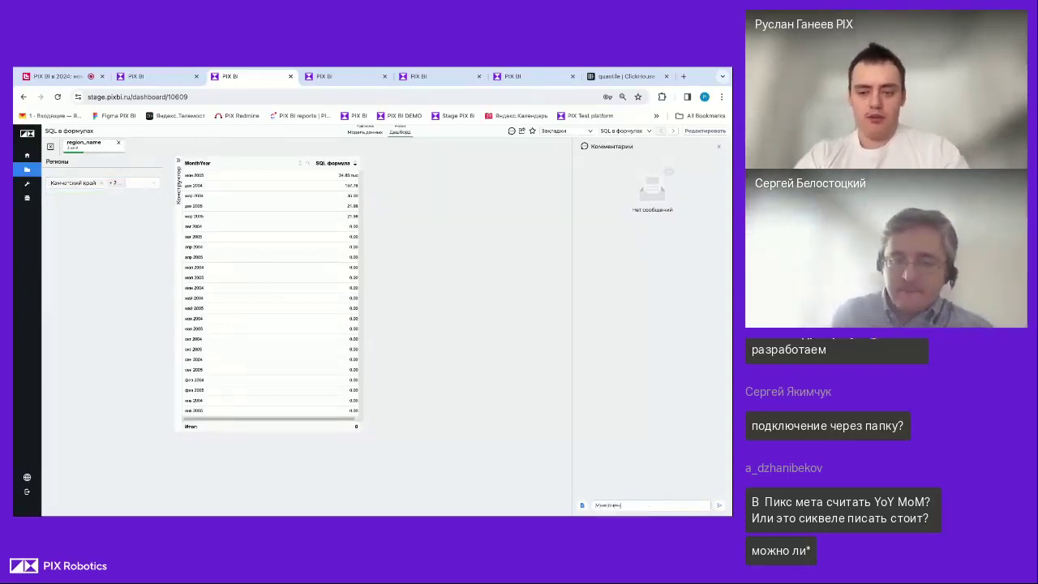
{"action": "type", "text": " нравится "}
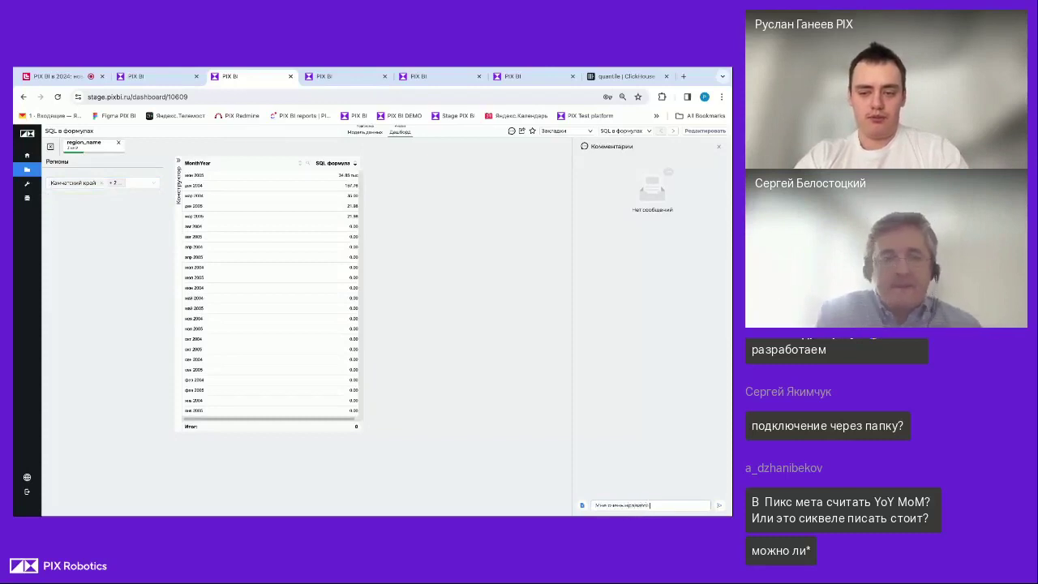
{"action": "type", "text": "тся"}
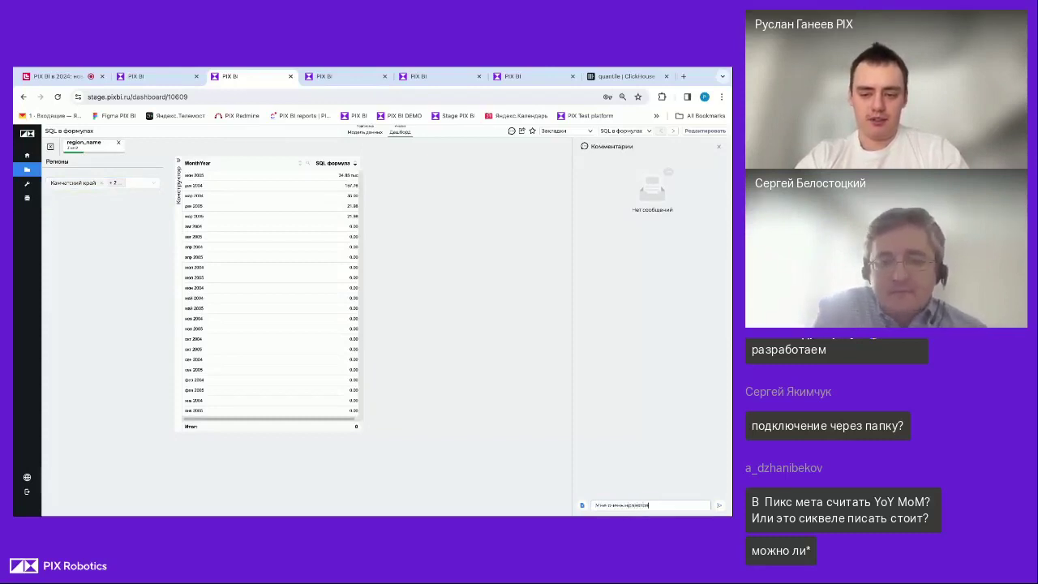
{"action": "type", "text": "эти по"}
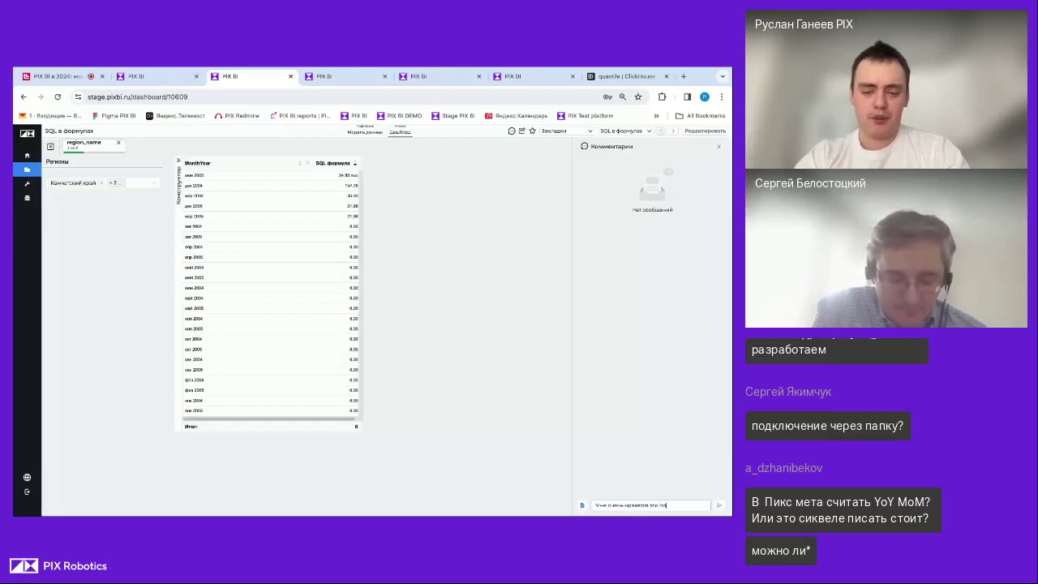
{"action": "type", "text": "каза"}
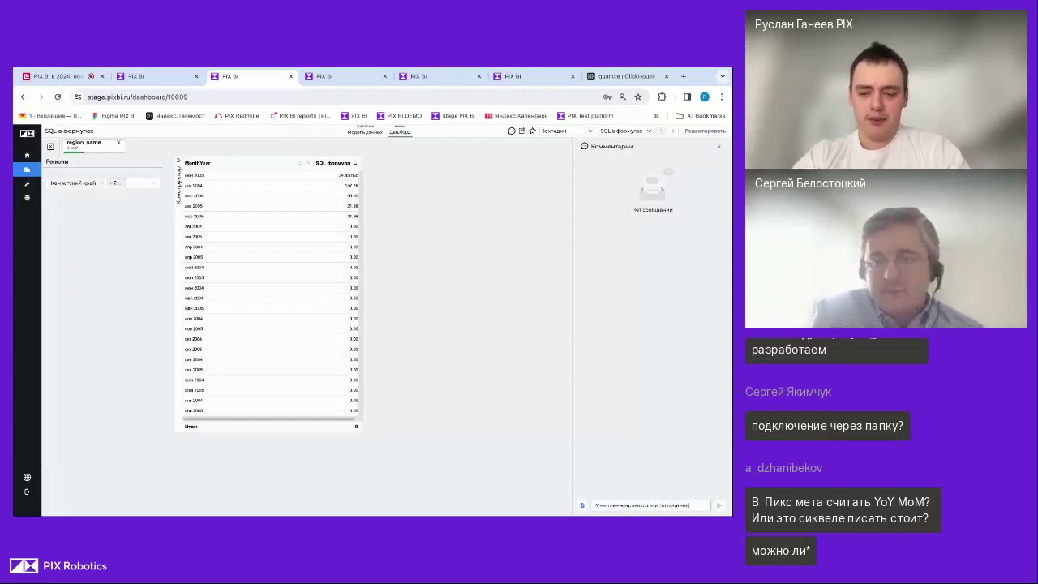
{"action": "type", "text": "тели @"}
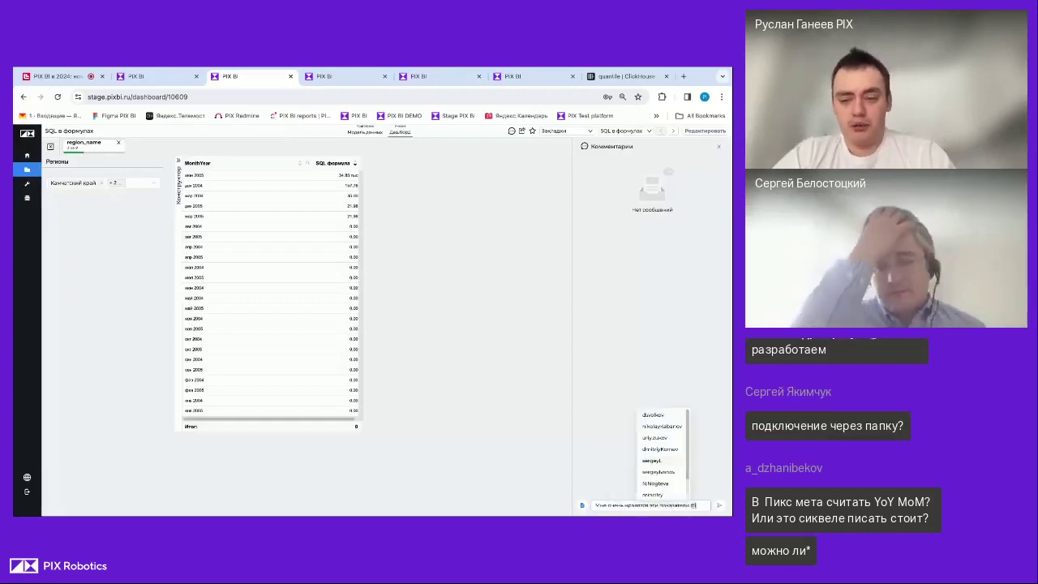
{"action": "scroll", "coordinate": [663, 446], "scroll_direction": "down", "scroll_amount": 1}
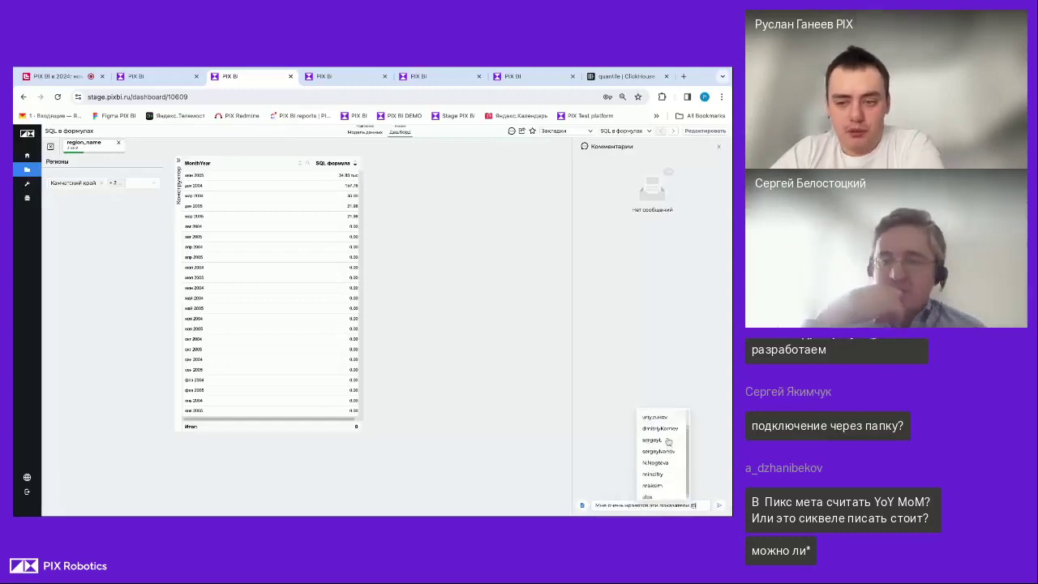
{"action": "scroll", "coordinate": [668, 440], "scroll_direction": "up", "scroll_amount": 1}
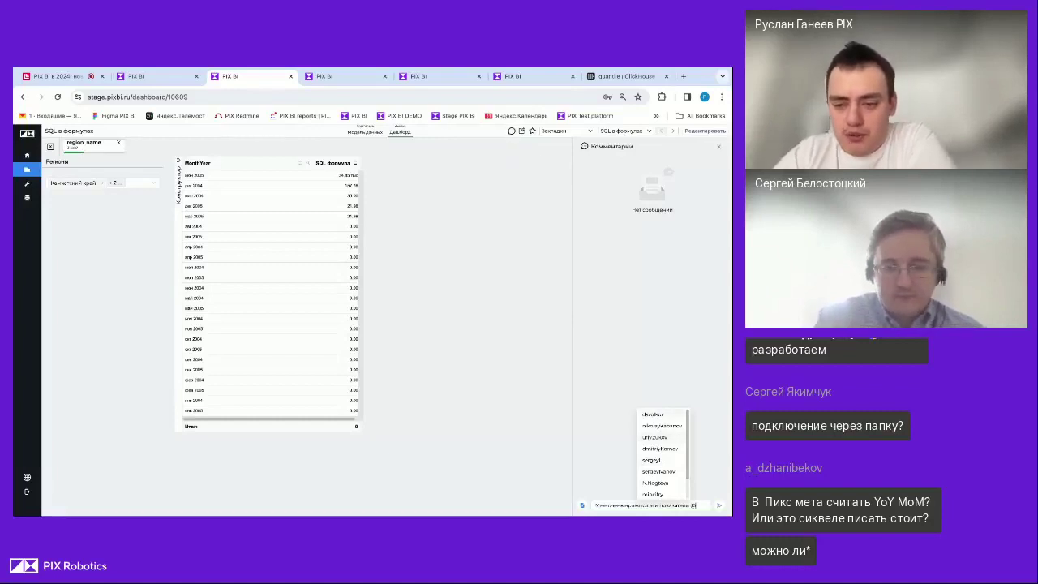
{"action": "key", "text": "BackSpace"}
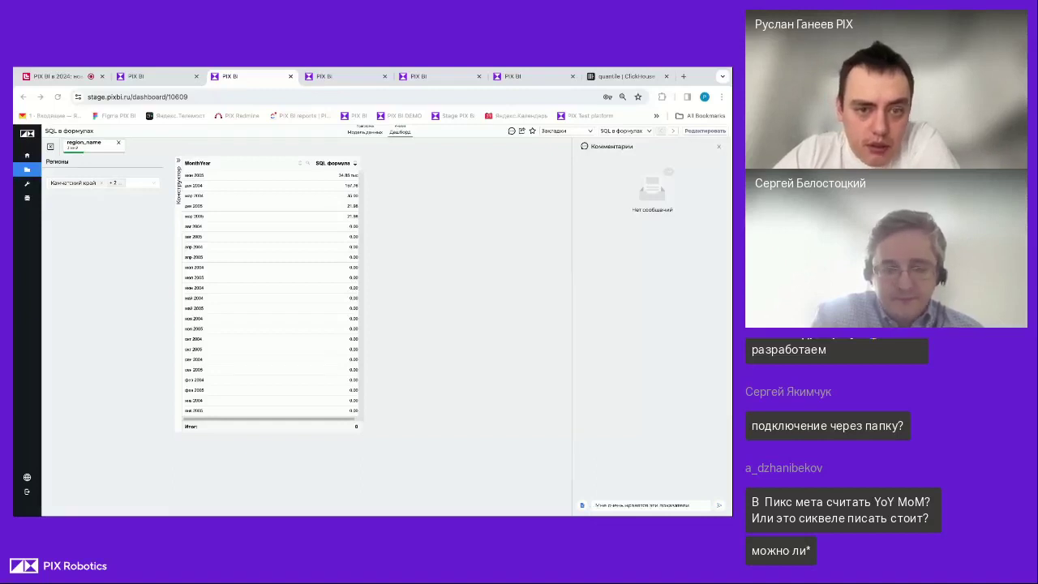
{"action": "left_click", "coordinate": [721, 509]}
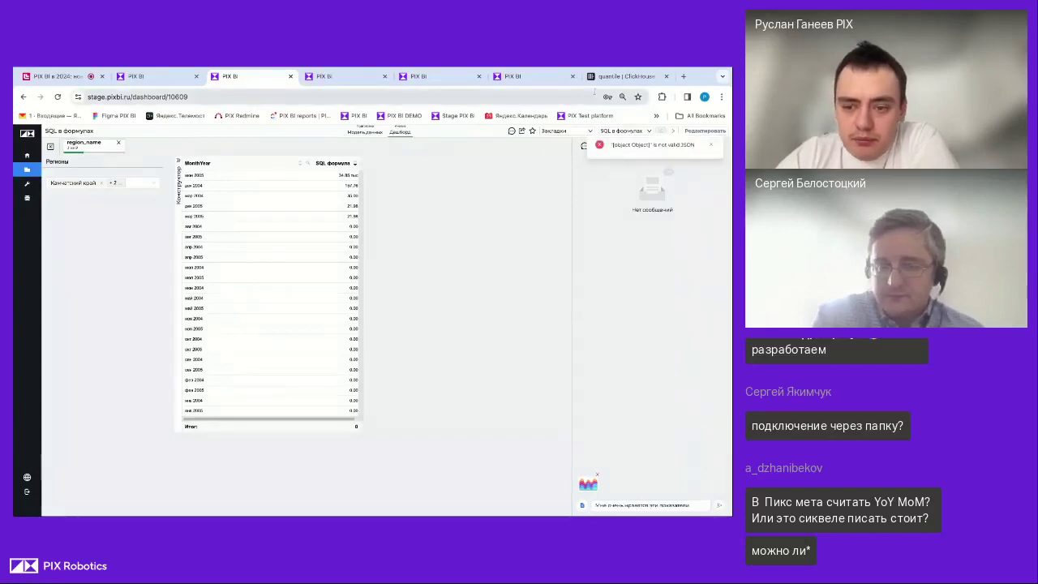
Try to post the comment "123" on the "Группировка в комбо диаграмме" dashboard and switch to the new security rule page
{"action": "left_click", "coordinate": [326, 78]}
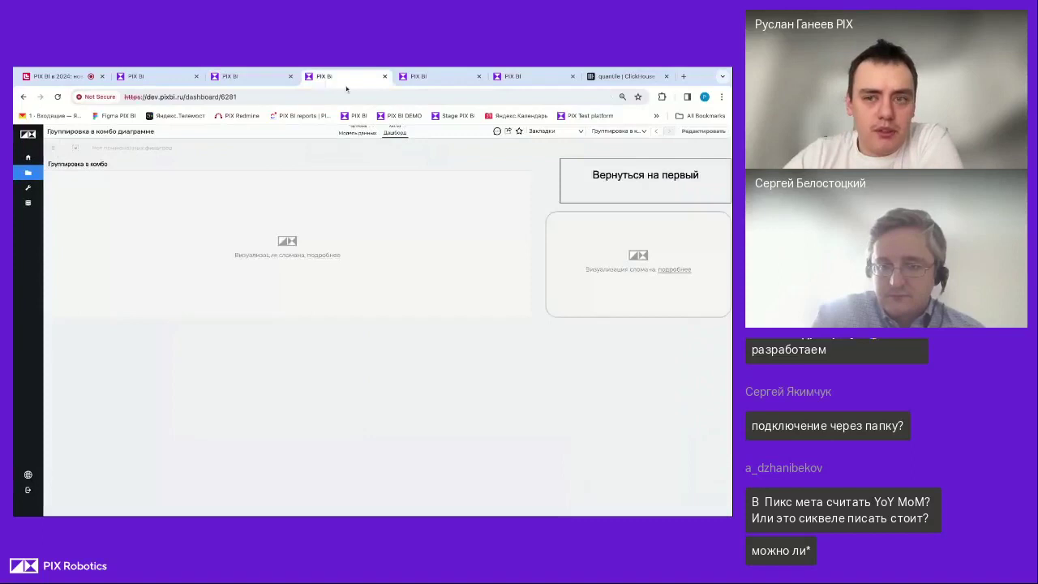
{"action": "left_click", "coordinate": [497, 131]}
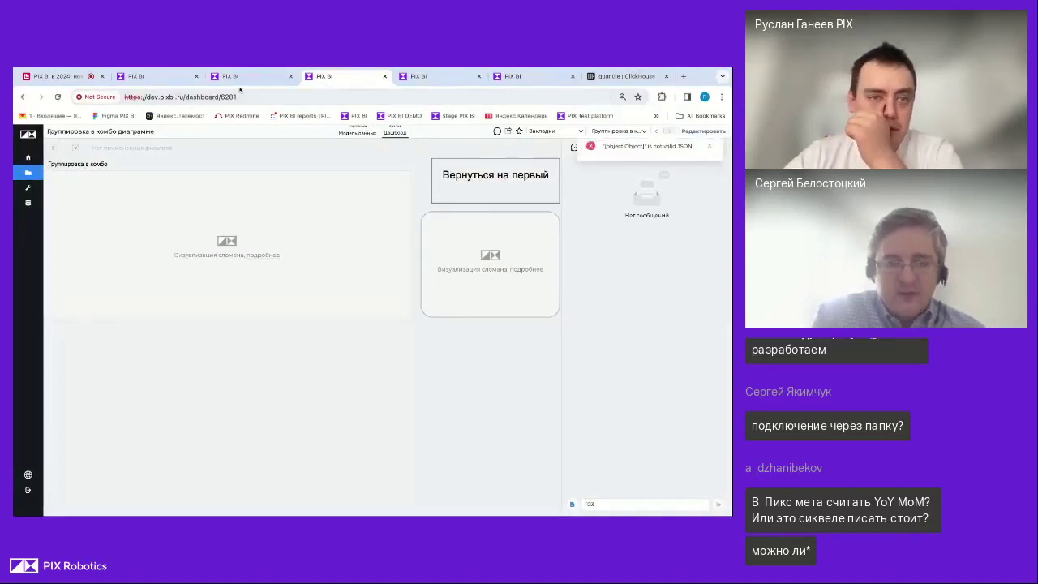
{"action": "left_click", "coordinate": [442, 79]}
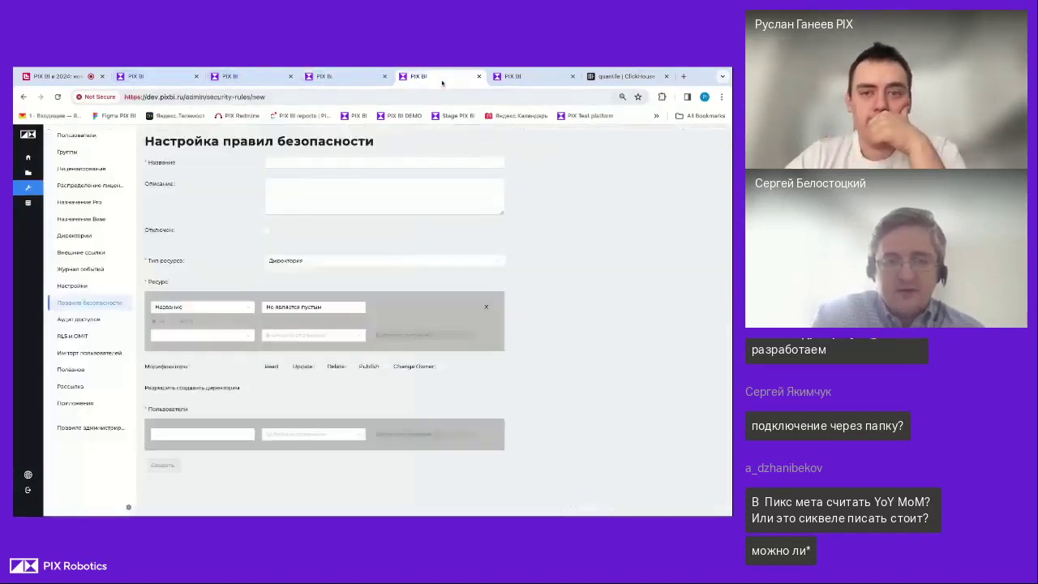
Try again to post the comment on the "SQL в формулах" dashboard, first with the attached image and again without it
{"action": "left_click", "coordinate": [521, 79]}
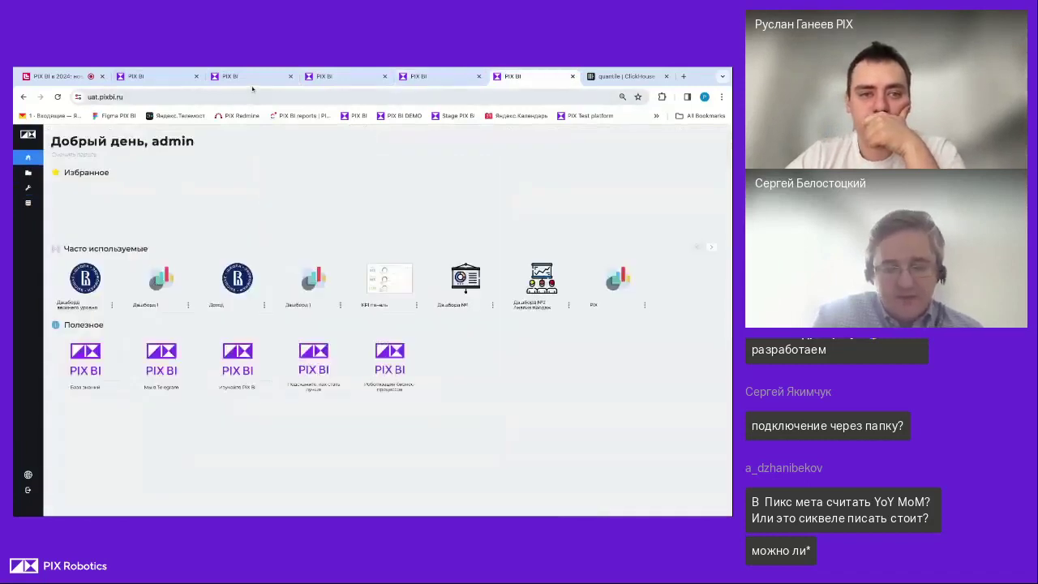
{"action": "left_click", "coordinate": [251, 80]}
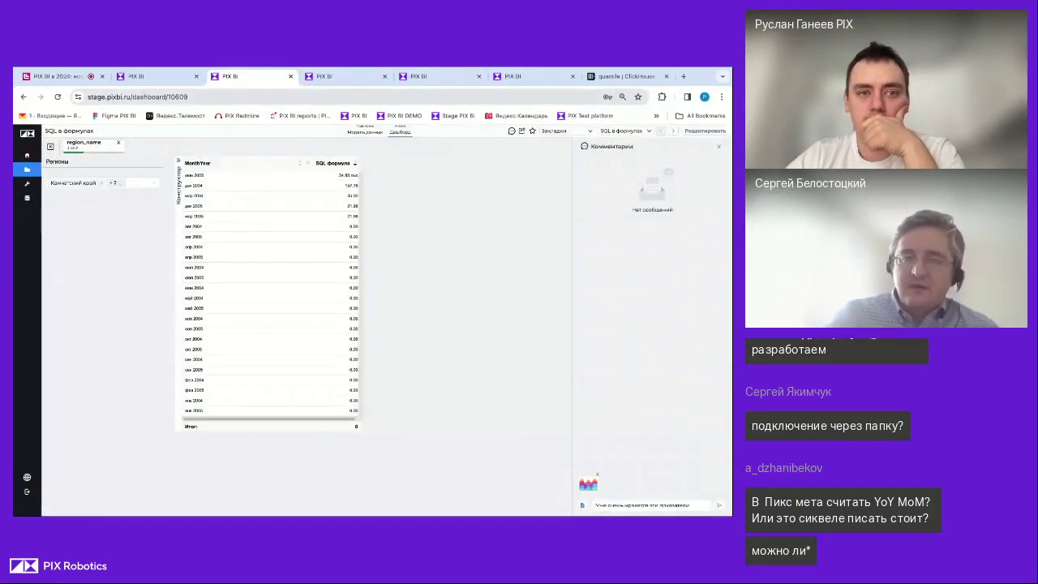
{"action": "left_click", "coordinate": [718, 505]}
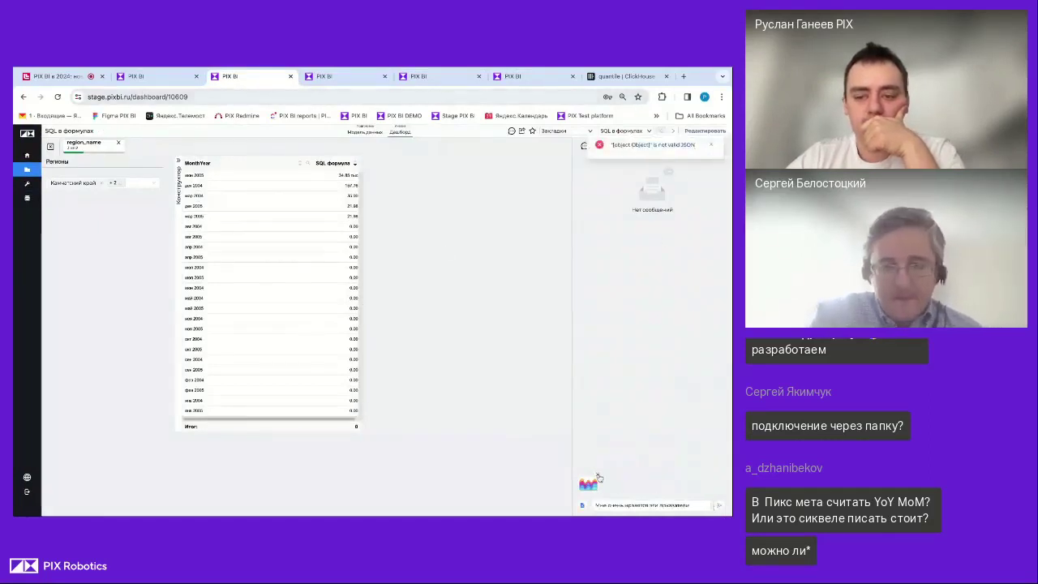
{"action": "left_click", "coordinate": [719, 505]}
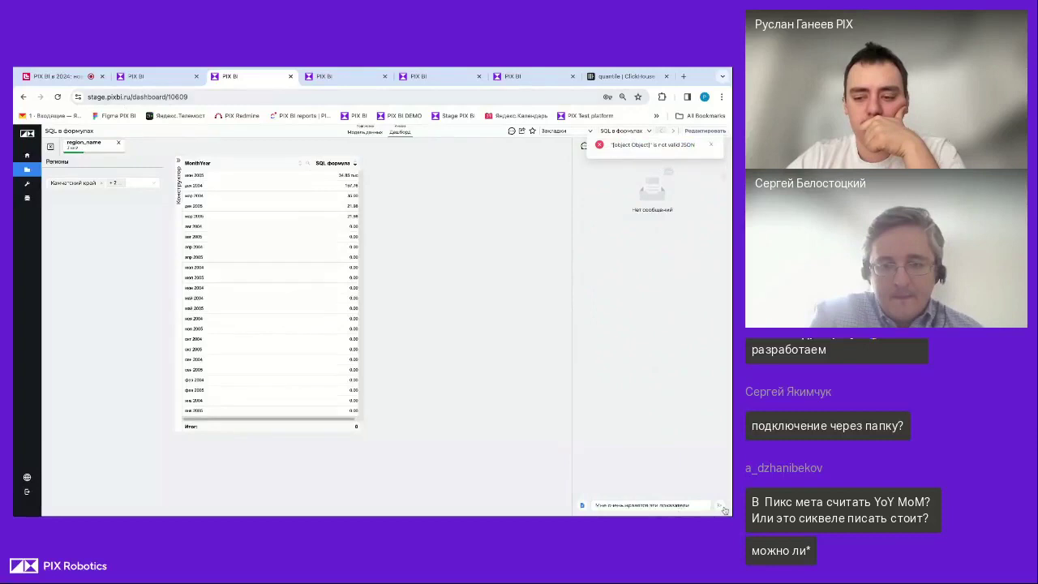
{"action": "left_click", "coordinate": [711, 146]}
{"action": "left_click", "coordinate": [711, 146]}
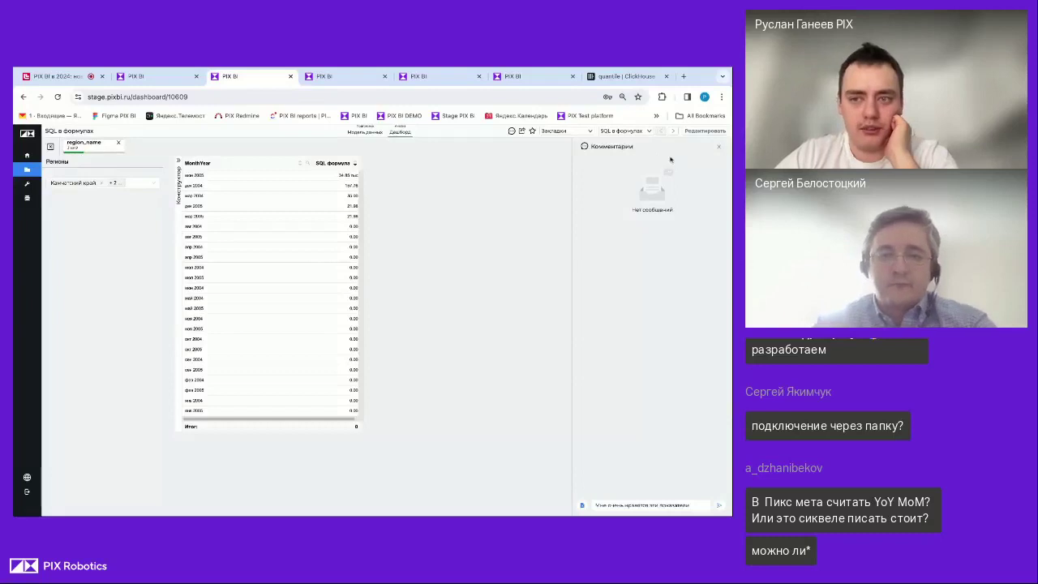
Clear the dashboard's region_name filter, hide its comments and return to the webinar page
{"action": "left_click", "coordinate": [50, 149]}
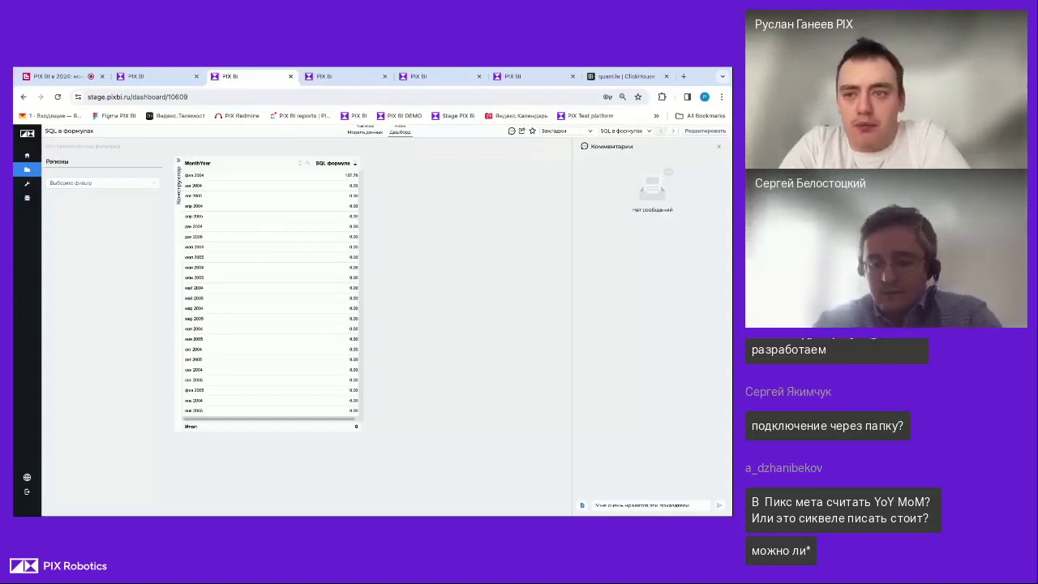
{"action": "left_click", "coordinate": [512, 130]}
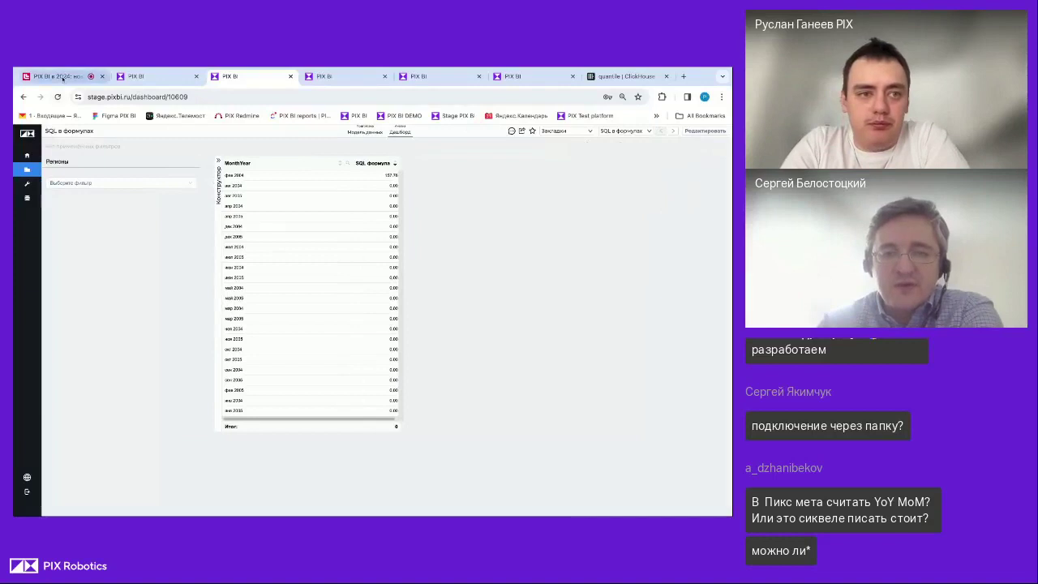
{"action": "key", "text": "ctrl+1"}
{"action": "left_click", "coordinate": [287, 382]}
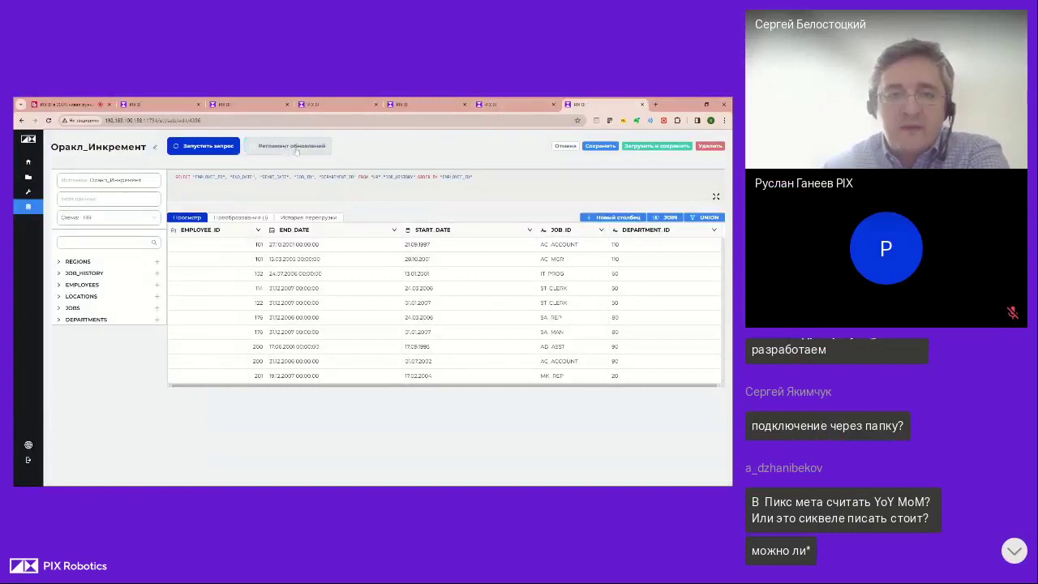
Try the Оракл_Инкремент dataset's refresh schedule with incremental update enabled, view the available increment columns, and close the settings without saving
{"action": "left_click", "coordinate": [297, 151]}
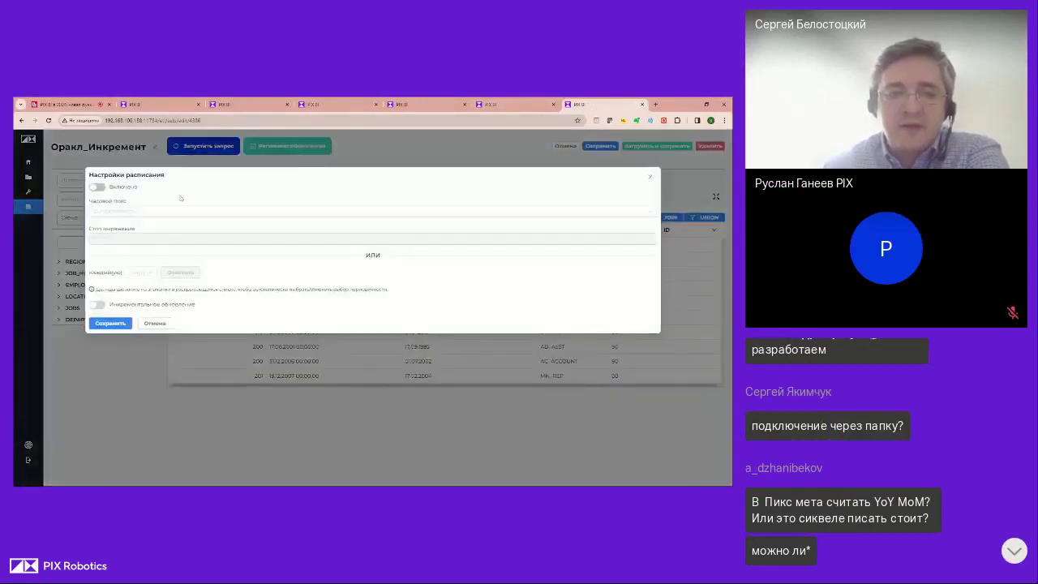
{"action": "left_click", "coordinate": [98, 187]}
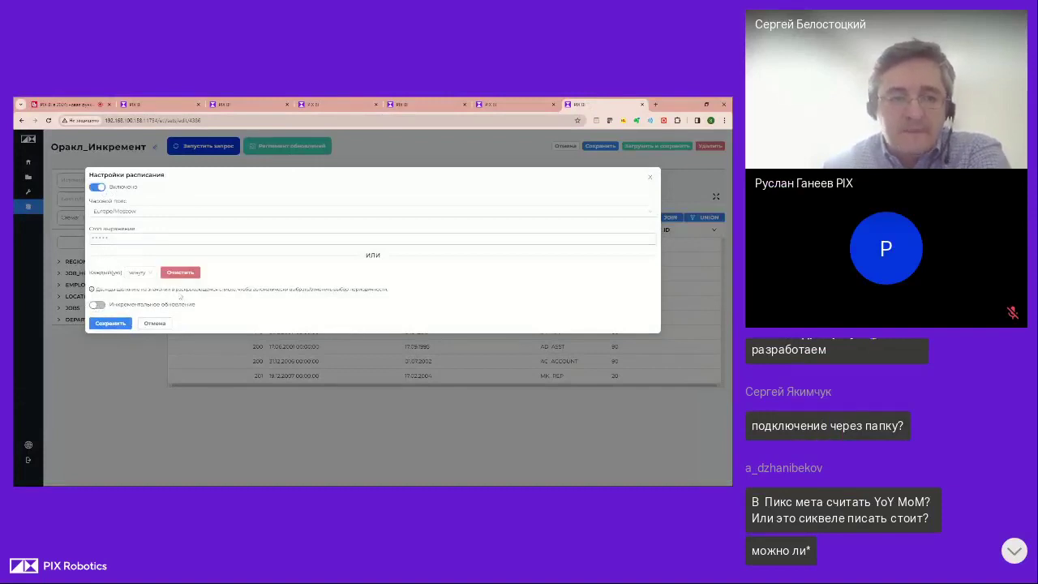
{"action": "left_click", "coordinate": [98, 304]}
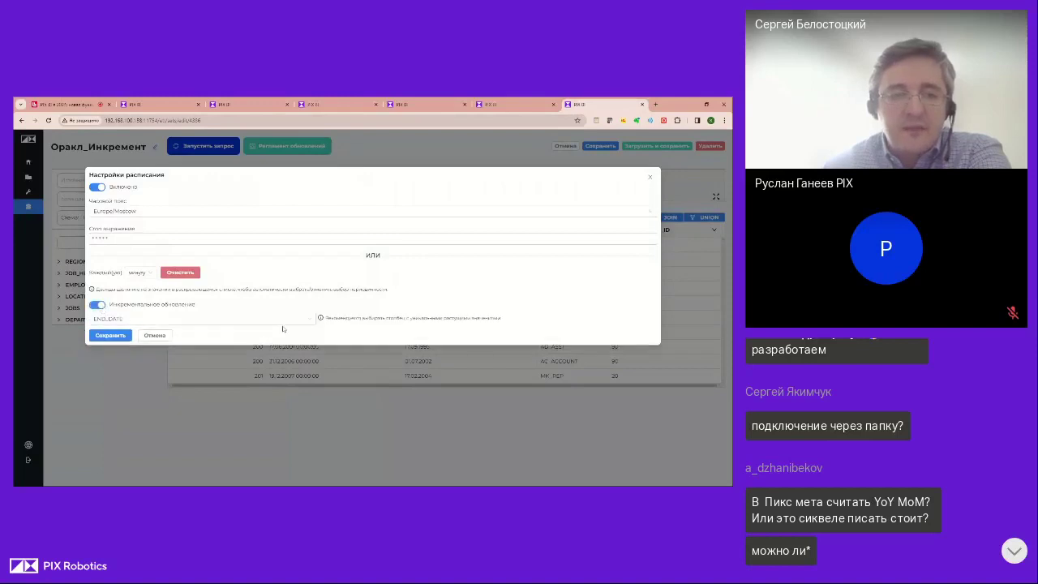
{"action": "left_click", "coordinate": [284, 320]}
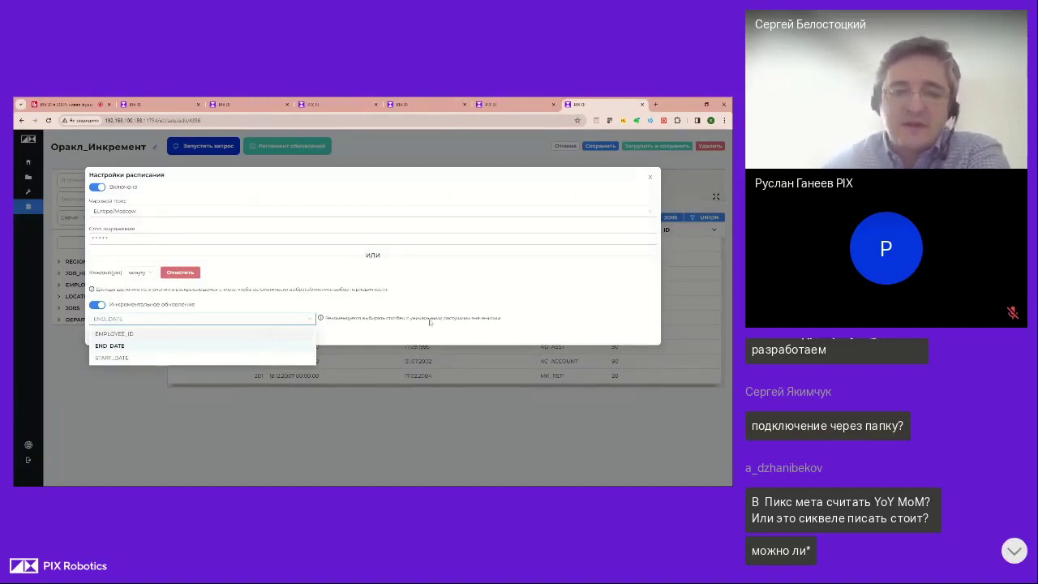
{"action": "left_click", "coordinate": [650, 179]}
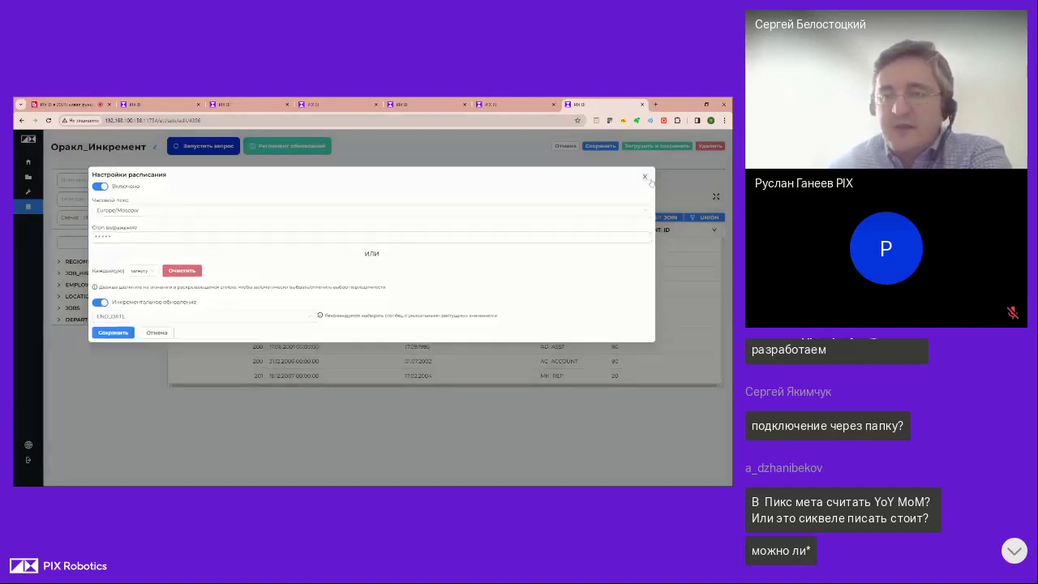
{"action": "left_click", "coordinate": [649, 178]}
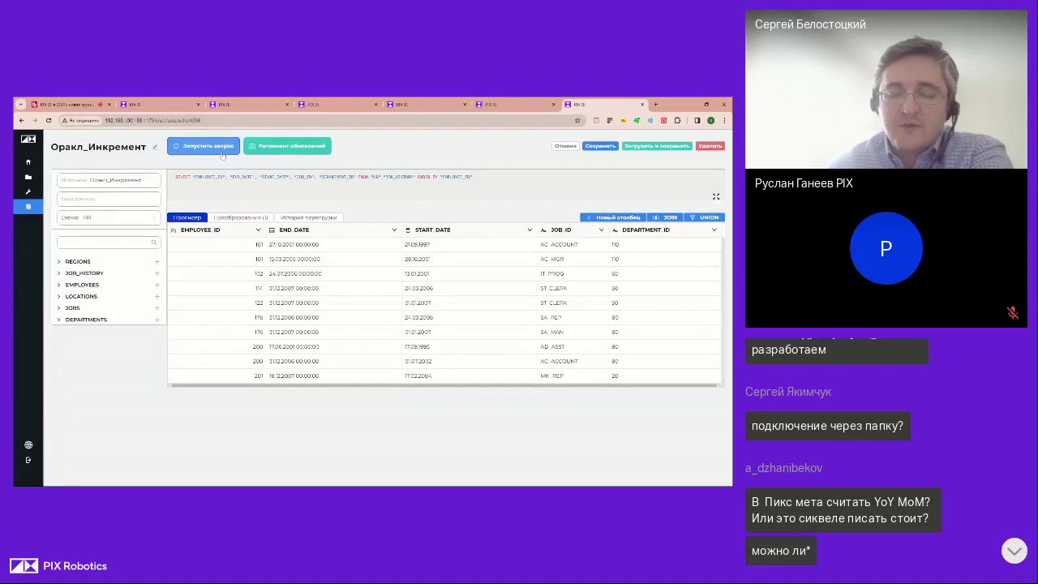
Run the Оракл_Инкремент dataset's query
{"action": "left_click", "coordinate": [194, 144]}
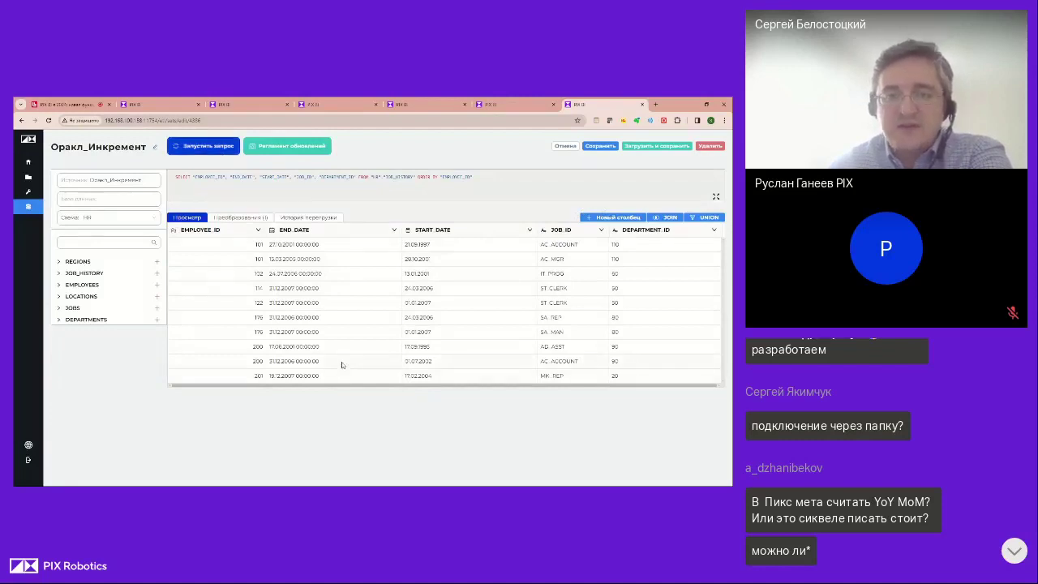